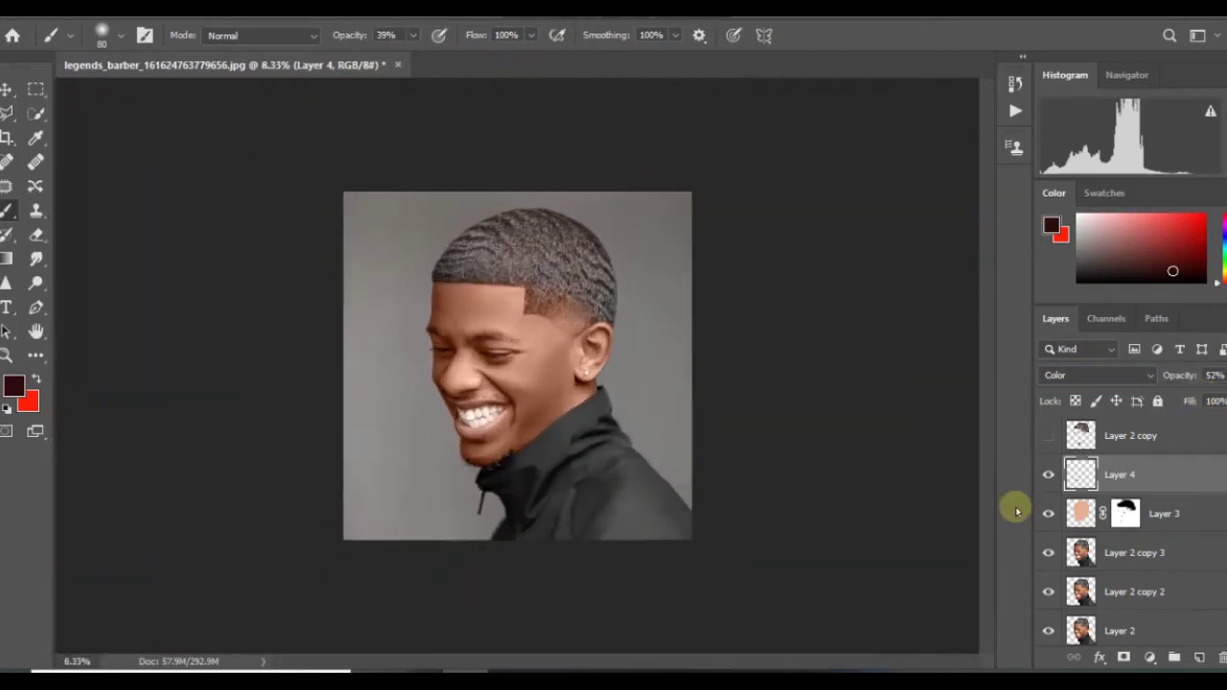
- Add a Black & White adjustment layer above Layer 4 and set its Reds to -84
{"action": "left_click", "coordinate": [1150, 658]}
{"action": "left_click", "coordinate": [1131, 509]}
{"action": "left_click_drag", "start_coordinate": [206, 411], "coordinate": [167, 412]}
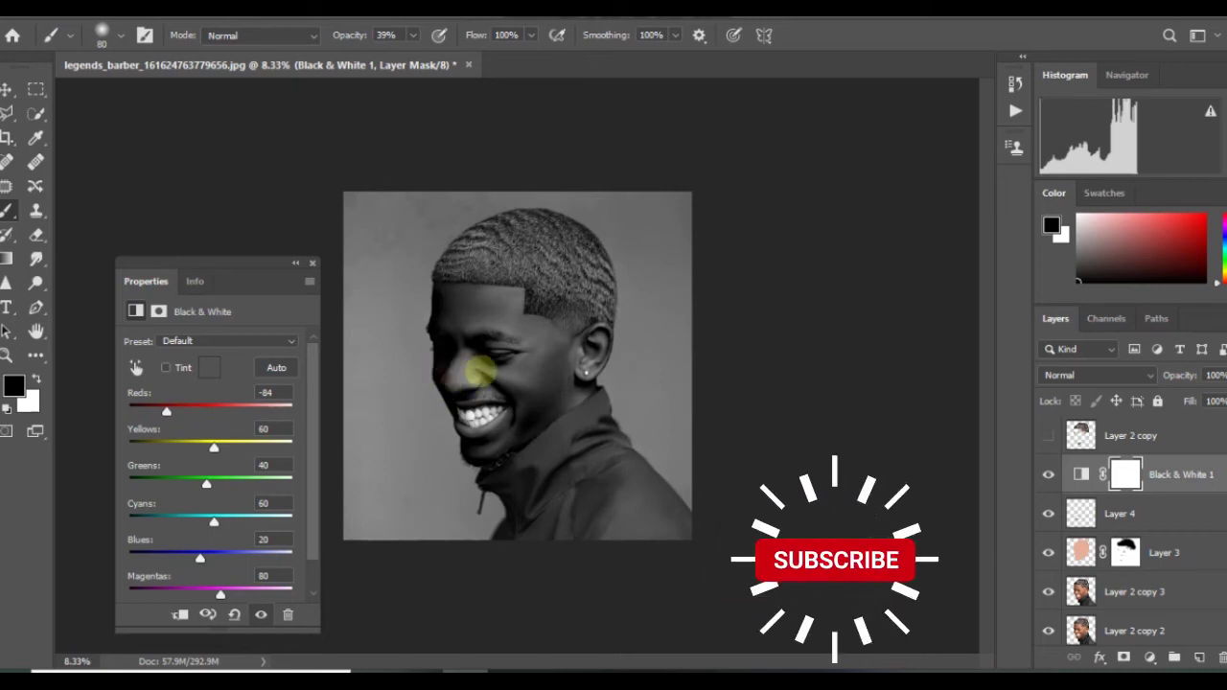
- Duplicate Layer 2 copy 3 and brush the jaw and lower cheek on the copy with the Dodge tool at 15% midtones exposure
{"action": "left_click", "coordinate": [1121, 590]}
{"action": "key", "text": "o"}
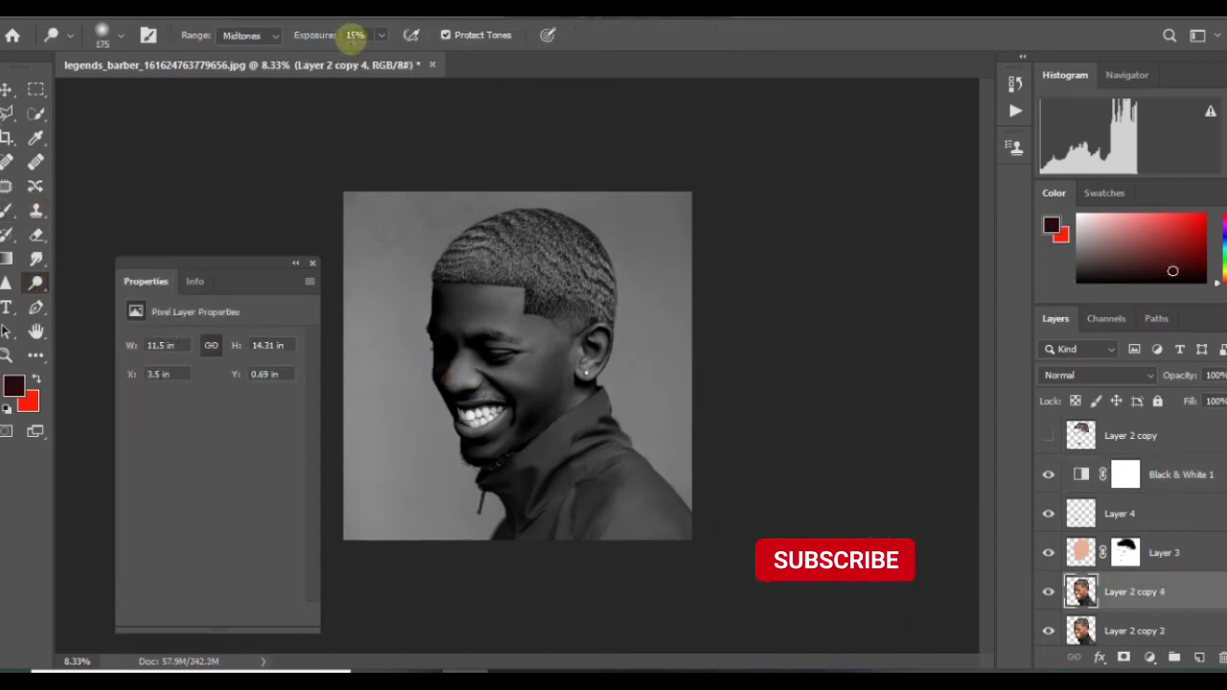
{"action": "key", "text": "bracketright"}
{"action": "key", "text": "bracketright"}
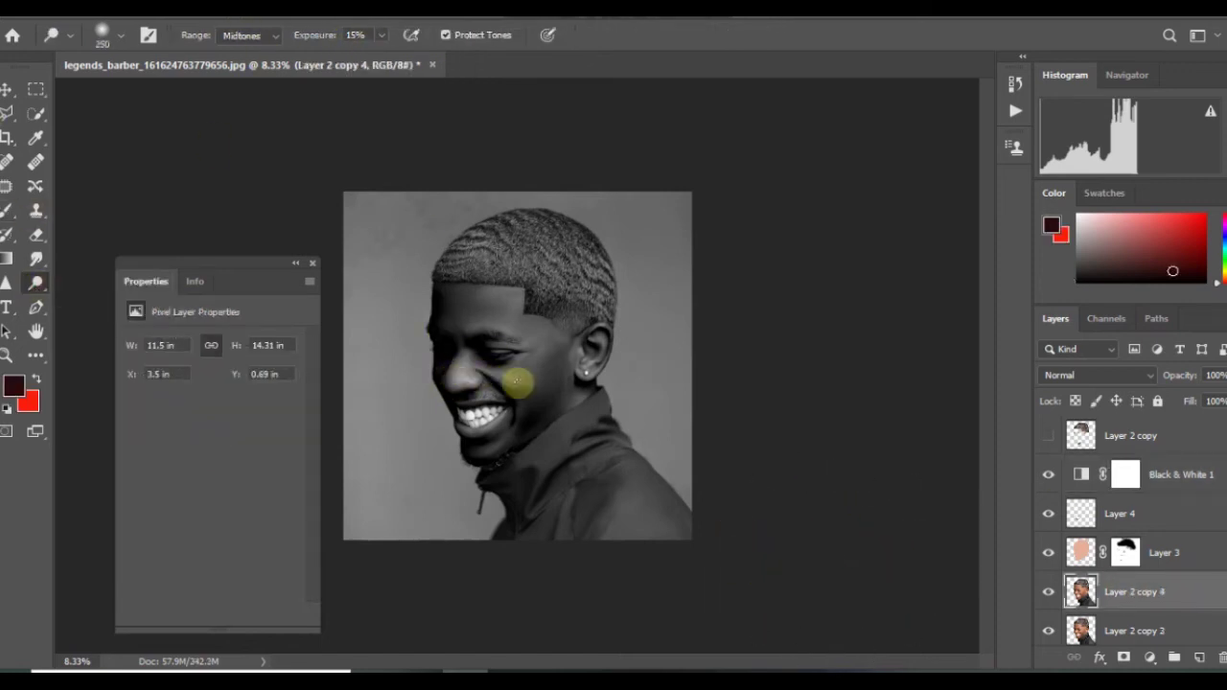
{"action": "left_click_drag", "start_coordinate": [511, 444], "coordinate": [535, 429]}
- Dodge the area beside the ear and from the eye to the mouth, and compare the face with the duplicate layer hidden and shown
{"action": "key", "text": "bracketleft"}
{"action": "key", "text": "bracketleft"}
{"action": "key", "text": "bracketleft"}
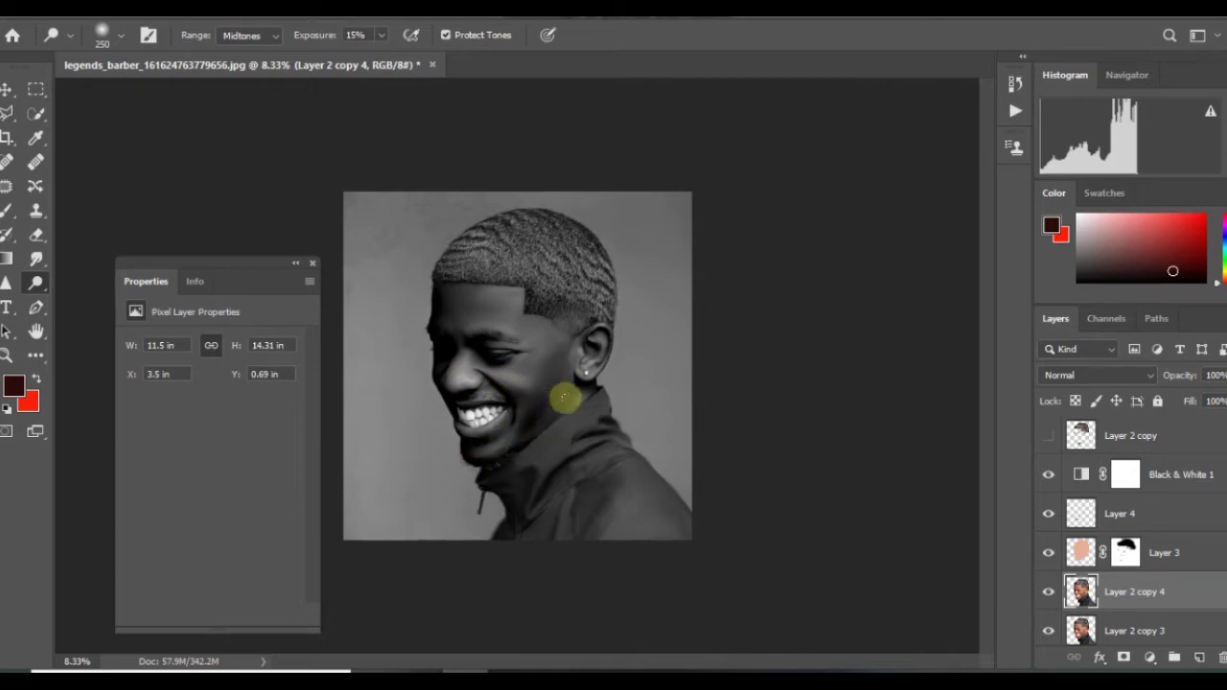
{"action": "left_click_drag", "start_coordinate": [581, 356], "coordinate": [583, 335]}
{"action": "mouse_move", "coordinate": [500, 341]}
{"action": "left_mouse_down"}
{"action": "mouse_move", "coordinate": [472, 372]}
{"action": "mouse_move", "coordinate": [489, 440]}
{"action": "left_mouse_up"}
{"action": "key", "text": "bracketright"}
{"action": "key", "text": "bracketright"}
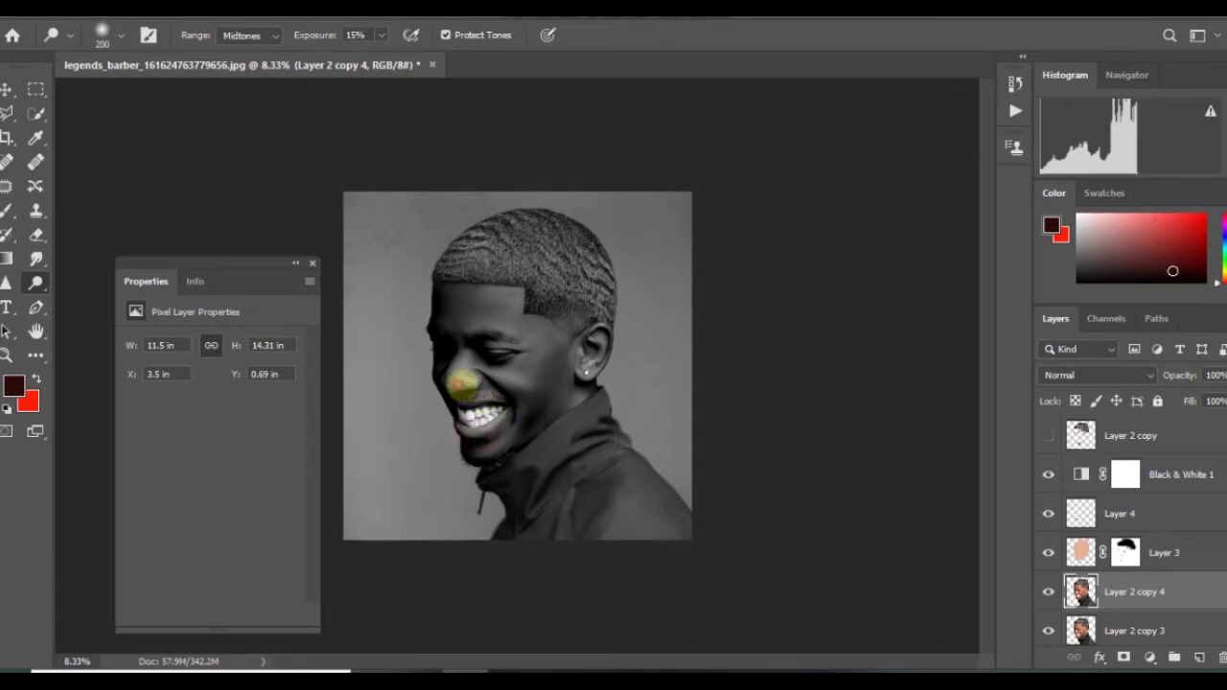
{"action": "left_click", "coordinate": [1048, 591]}
{"action": "left_click", "coordinate": [1048, 591]}
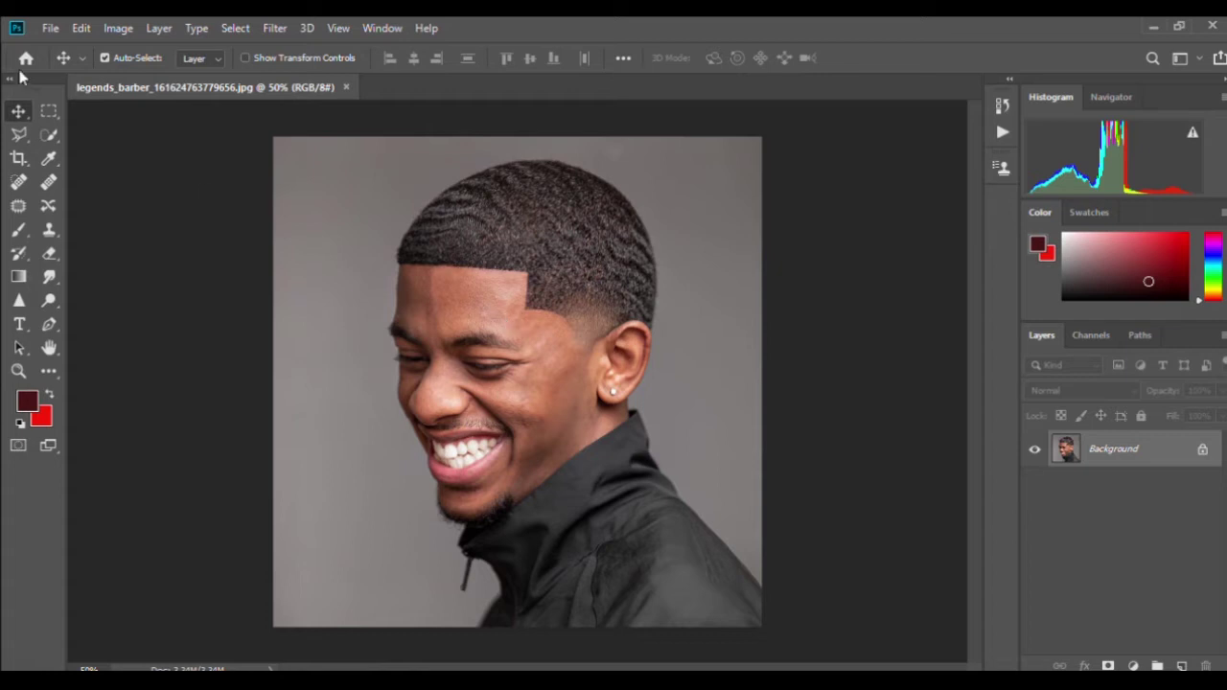
- Outline the man with the Polygonal Lasso in add-to-selection mode, tracing the jacket and chin closely and the rest loosely
{"action": "left_click", "coordinate": [13, 134]}
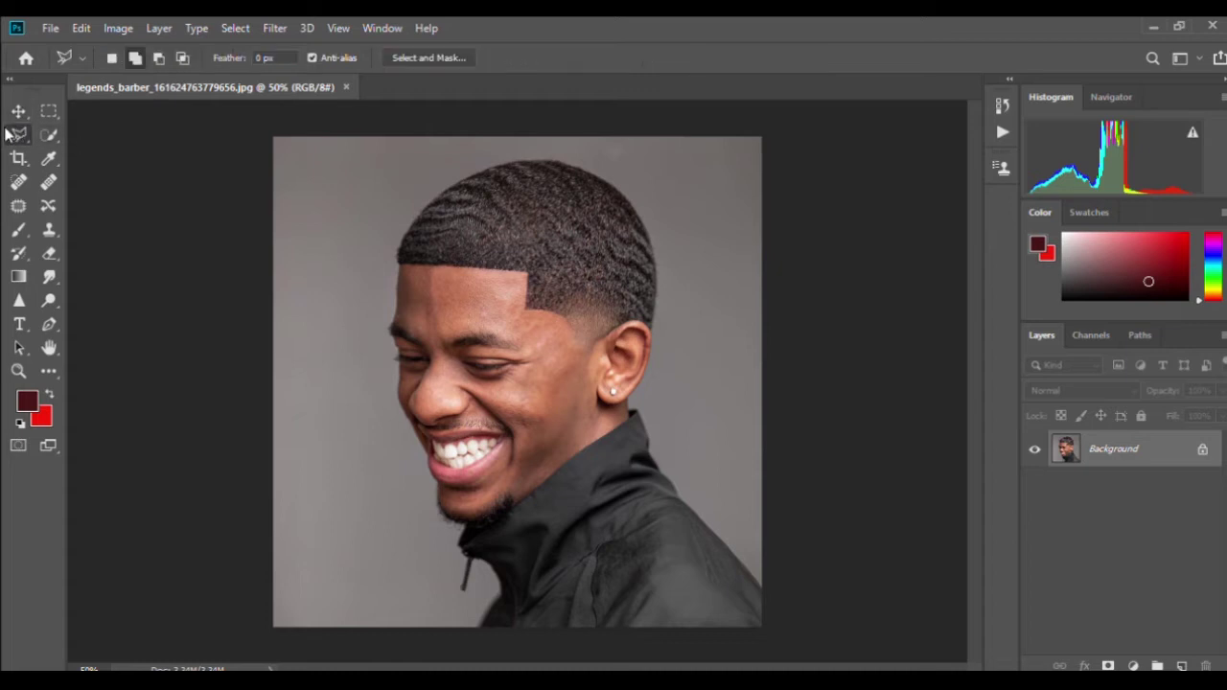
{"action": "left_click", "coordinate": [135, 58]}
{"action": "left_click", "coordinate": [478, 626]}
{"action": "scroll", "coordinate": [458, 529], "scroll_direction": "up", "scroll_amount": 3}
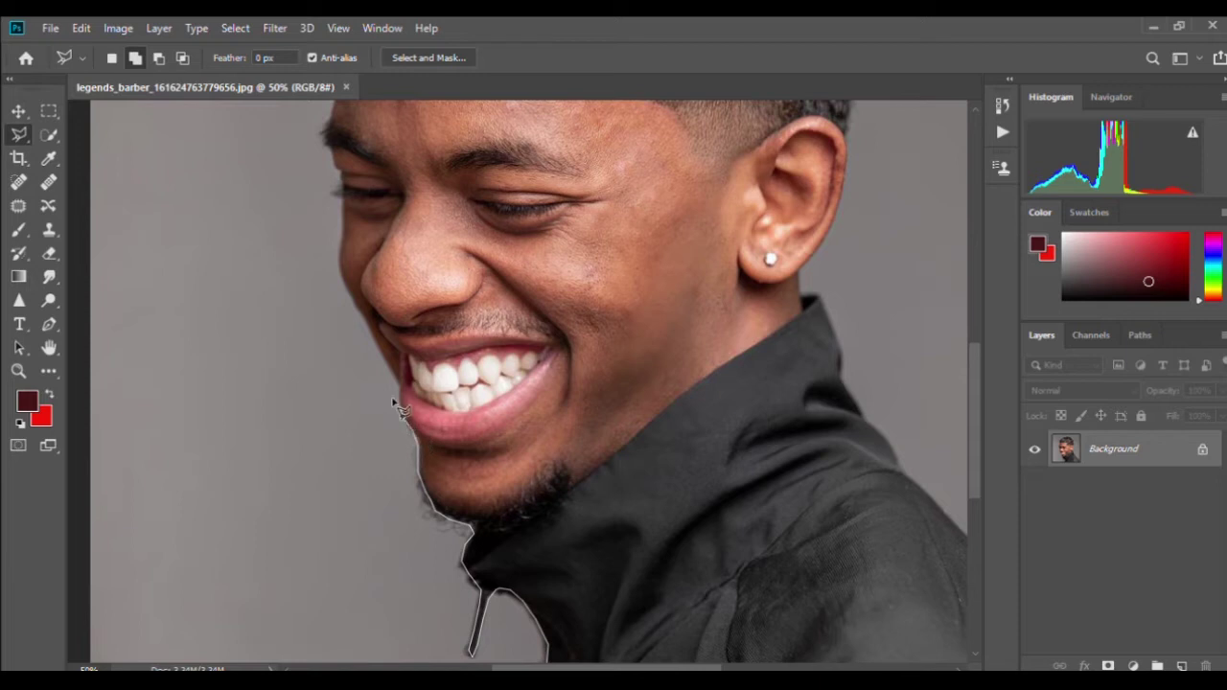
{"action": "scroll", "coordinate": [364, 388], "scroll_direction": "down", "scroll_amount": 1}
{"action": "scroll", "coordinate": [364, 388], "scroll_direction": "down", "scroll_amount": 2}
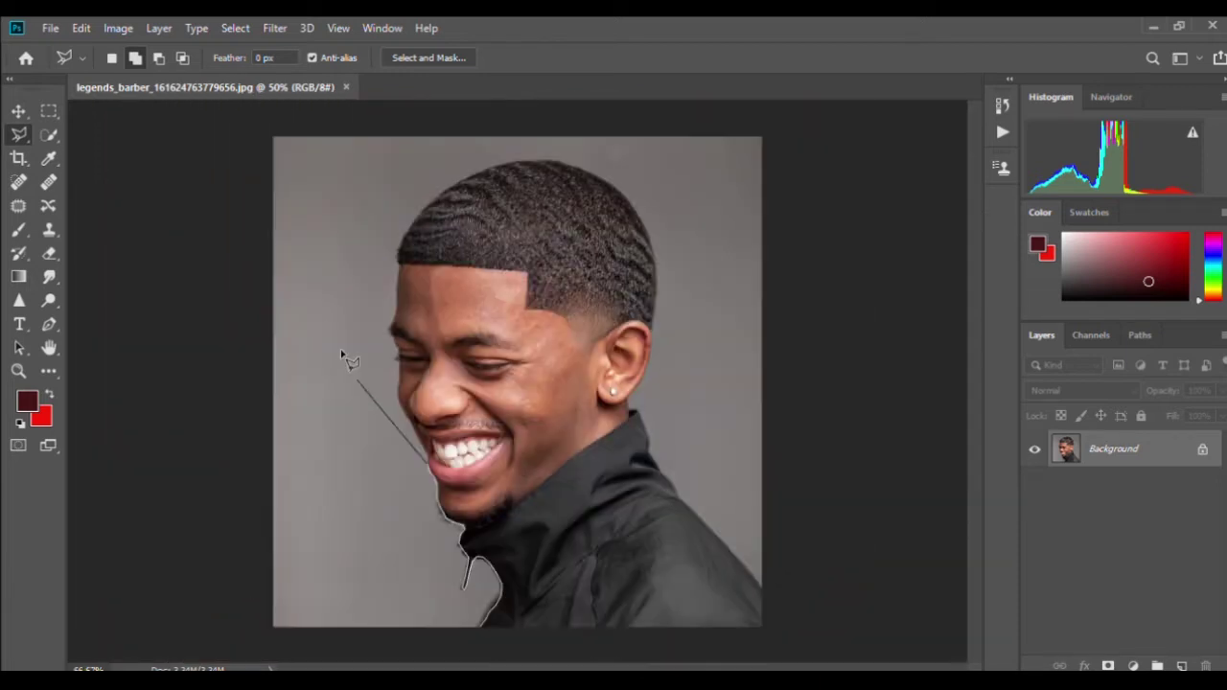
{"action": "left_click", "coordinate": [606, 116]}
{"action": "left_click", "coordinate": [788, 281]}
{"action": "left_click", "coordinate": [751, 494]}
{"action": "left_click", "coordinate": [859, 662]}
{"action": "left_click", "coordinate": [610, 637]}
{"action": "left_click", "coordinate": [493, 655]}
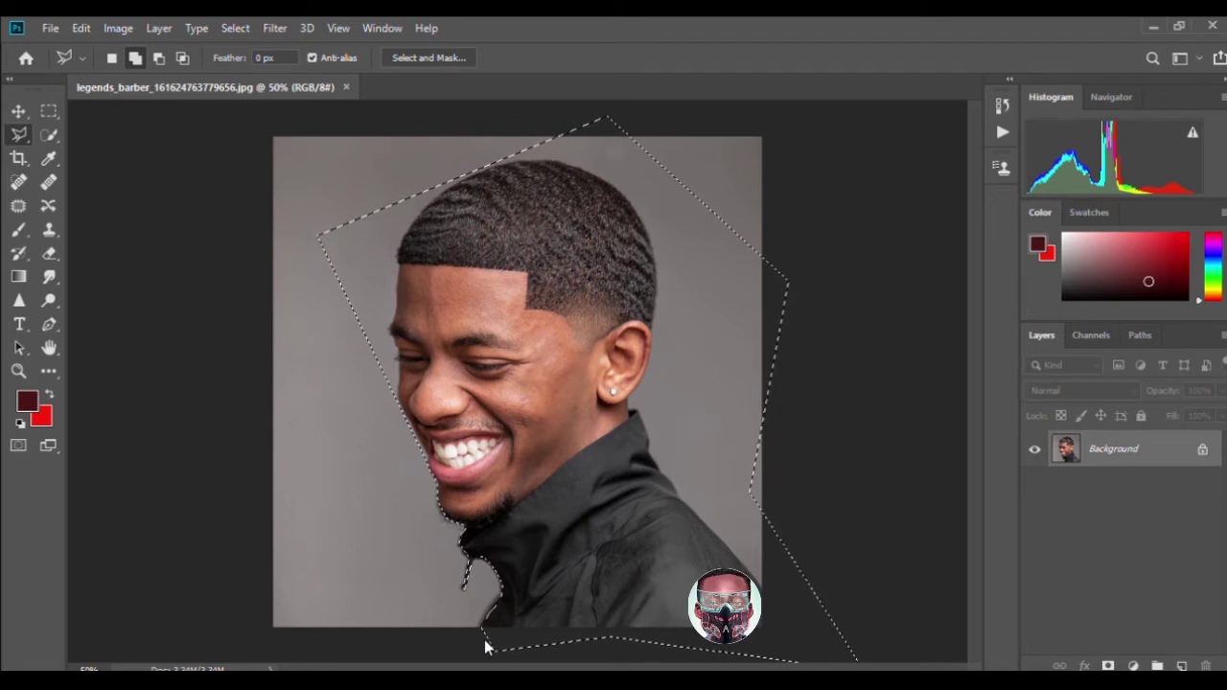
- Copy the polygonal selection to a new layer, check it with the Background hidden, and undo the copy and clear the selection
{"action": "key", "text": "ctrl+j"}
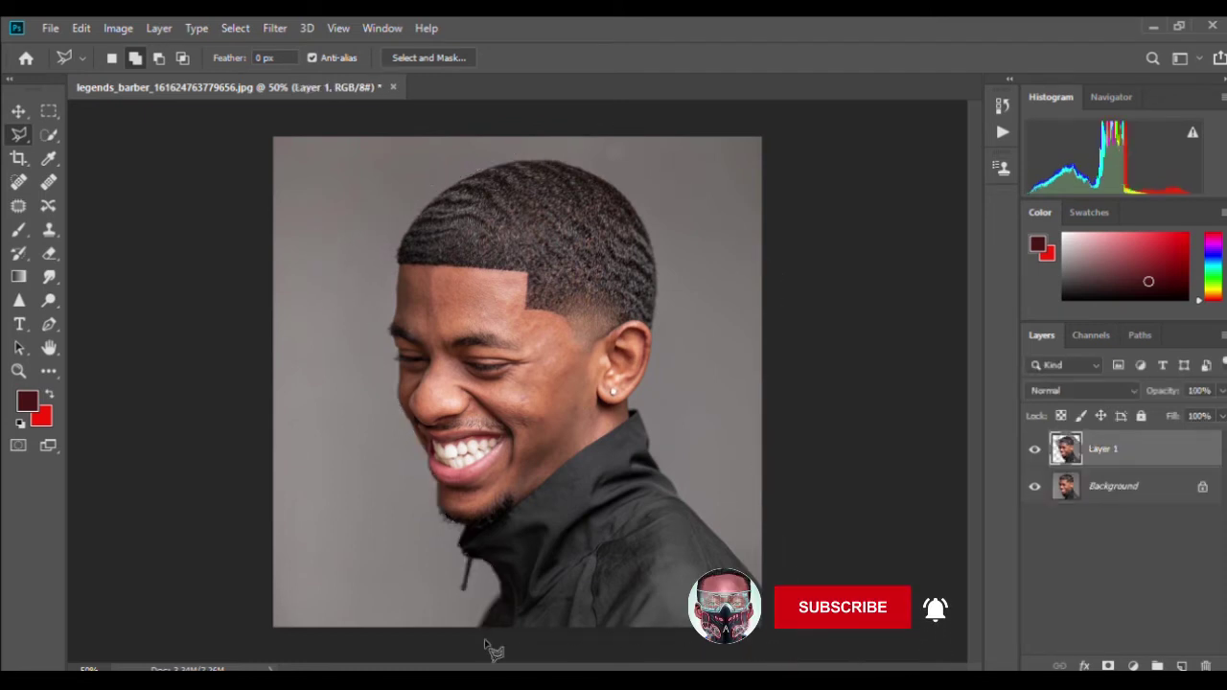
{"action": "left_click", "coordinate": [1034, 486]}
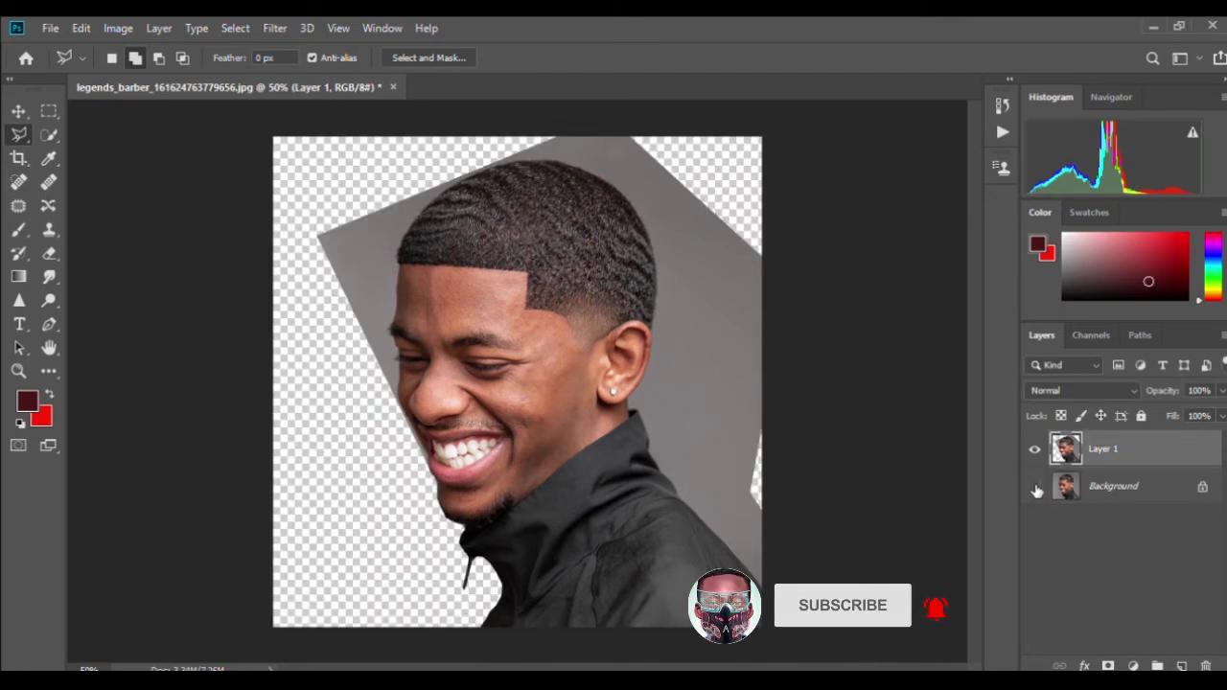
{"action": "left_click", "coordinate": [1034, 486]}
{"action": "key", "text": "ctrl+z"}
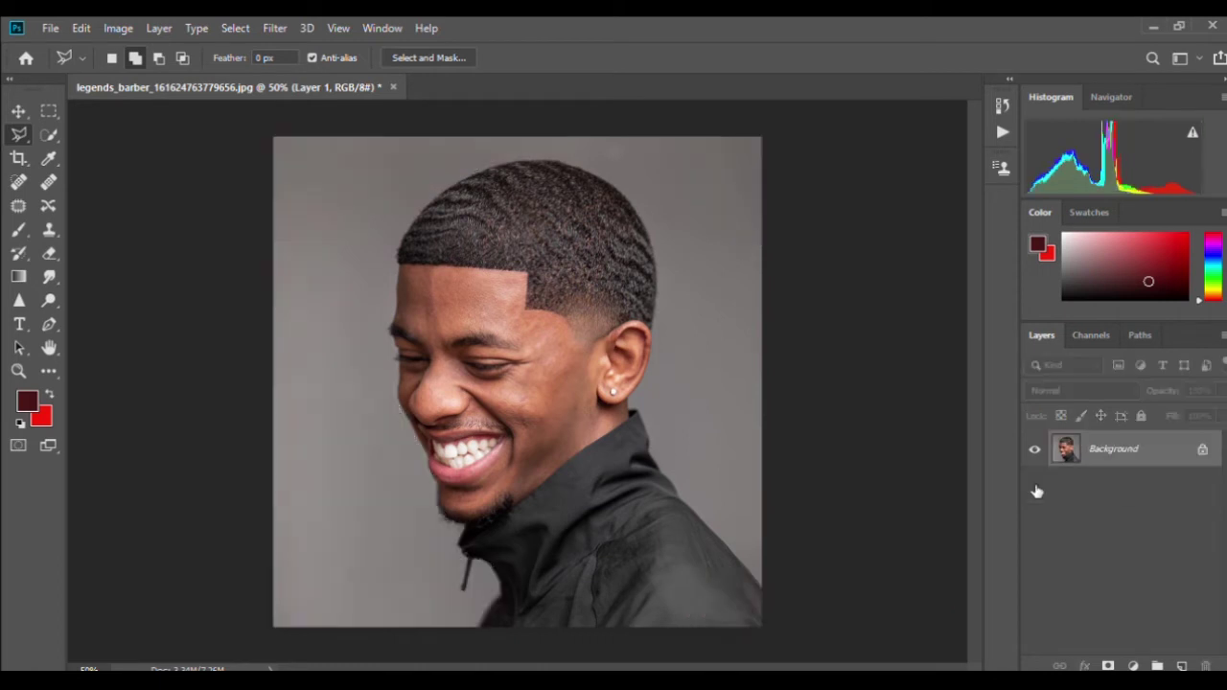
{"action": "key", "text": "ctrl+d"}
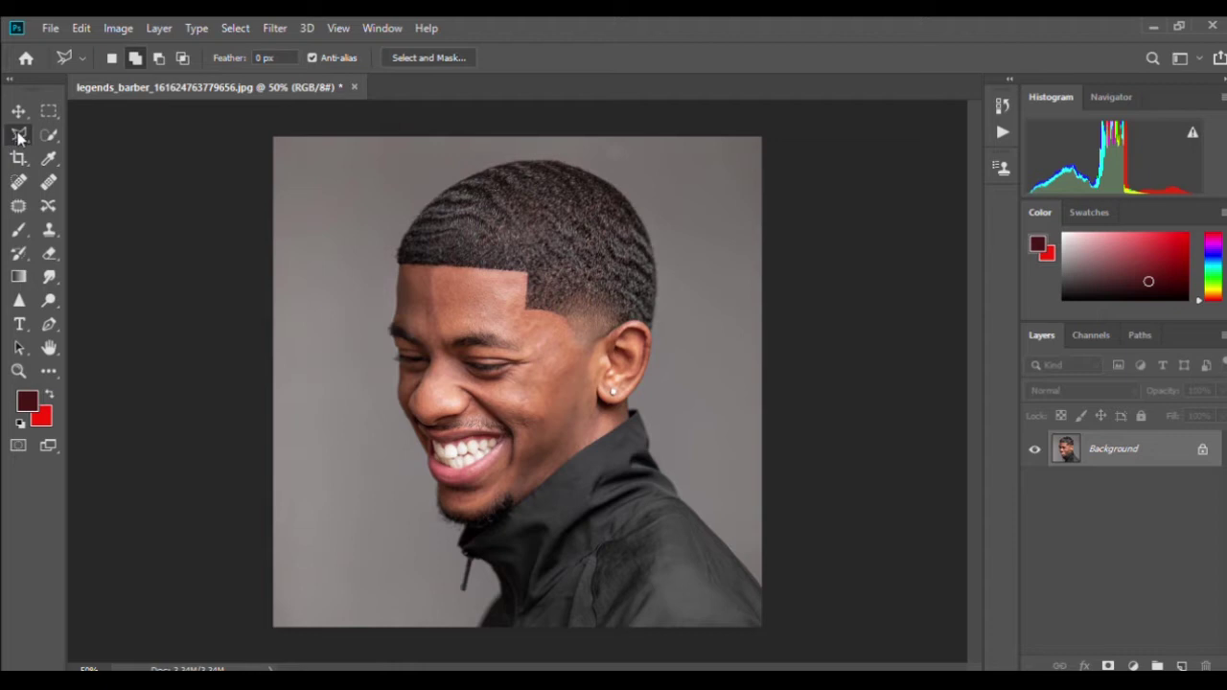
- Trace a closed selection around the man's head, face and jacket with the Magnetic Lasso
{"action": "key", "text": "shift+l"}
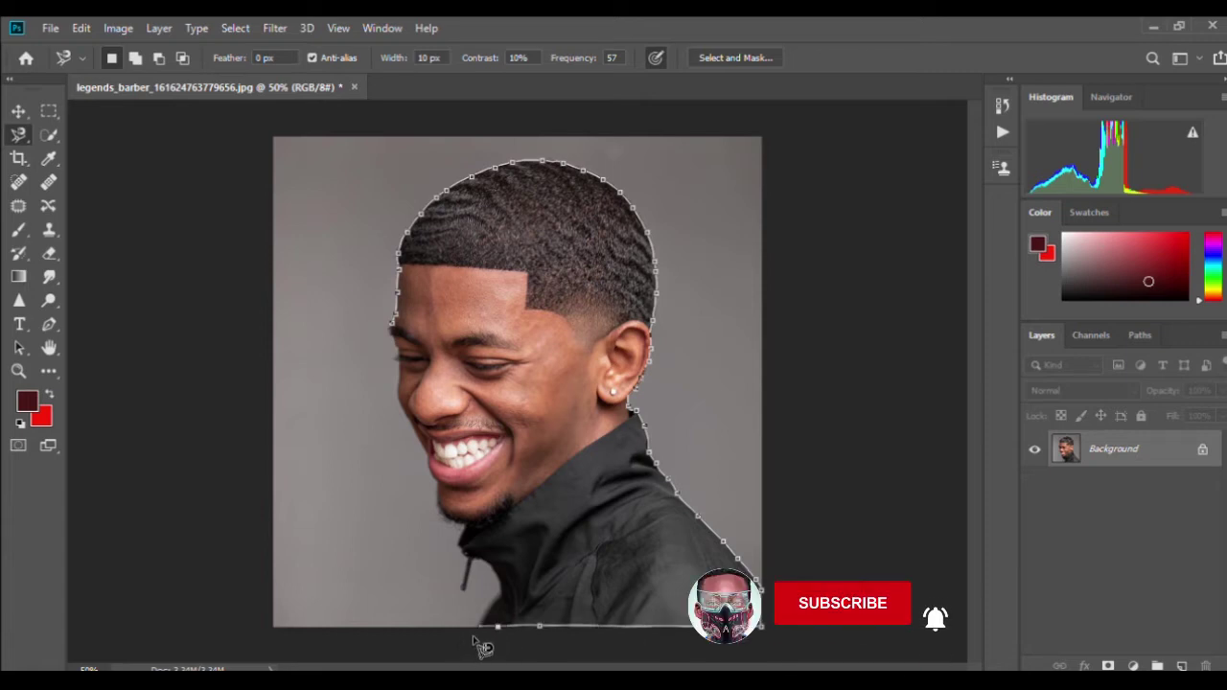
{"action": "left_click", "coordinate": [478, 625]}
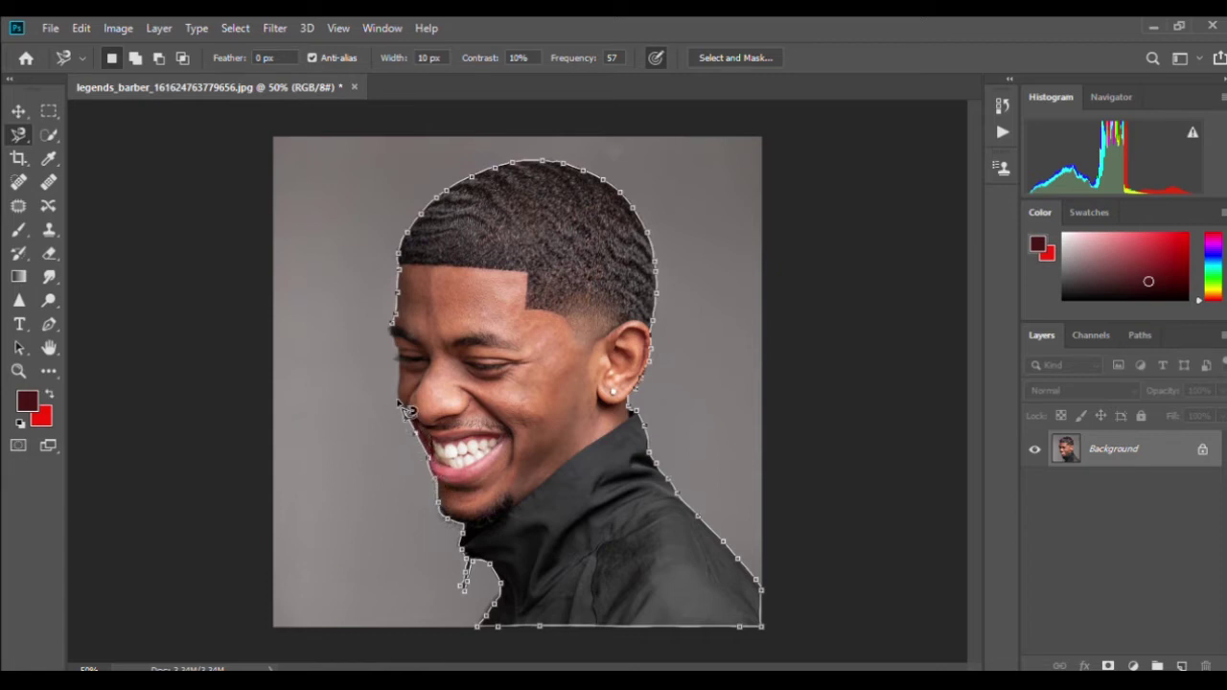
{"action": "left_click", "coordinate": [393, 326]}
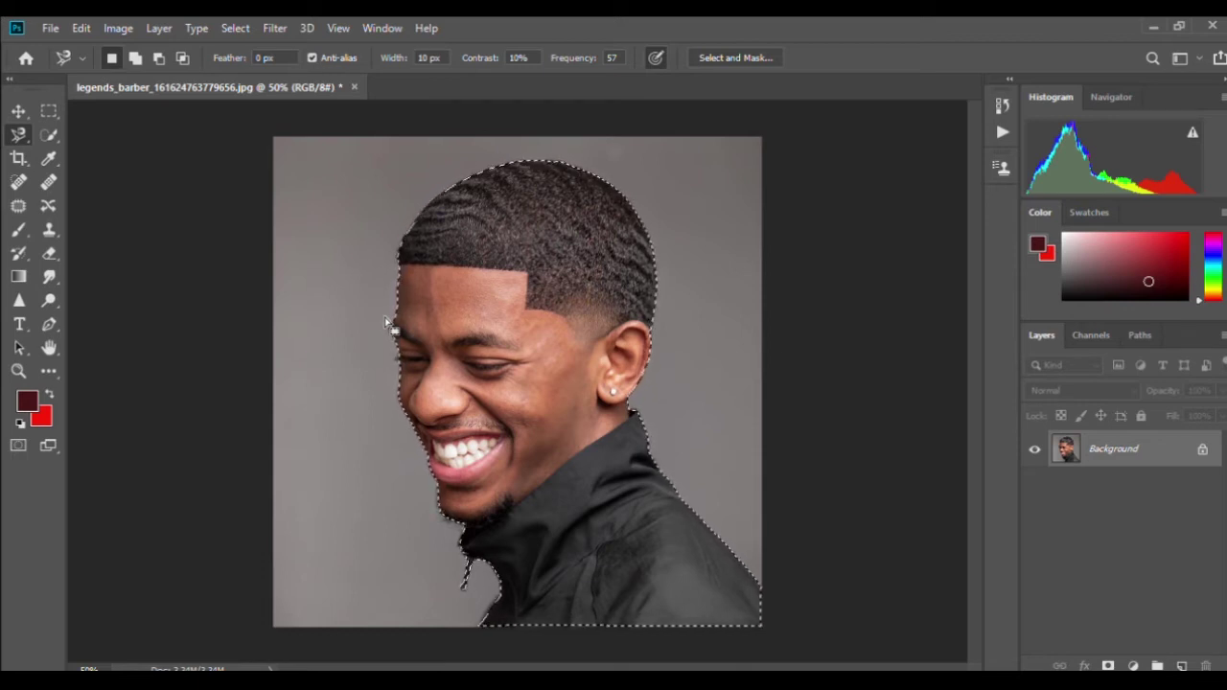
- Copy the traced man to a new layer, inspect the cutout with the Background hidden, and merge the layer back down
{"action": "key", "text": "ctrl+j"}
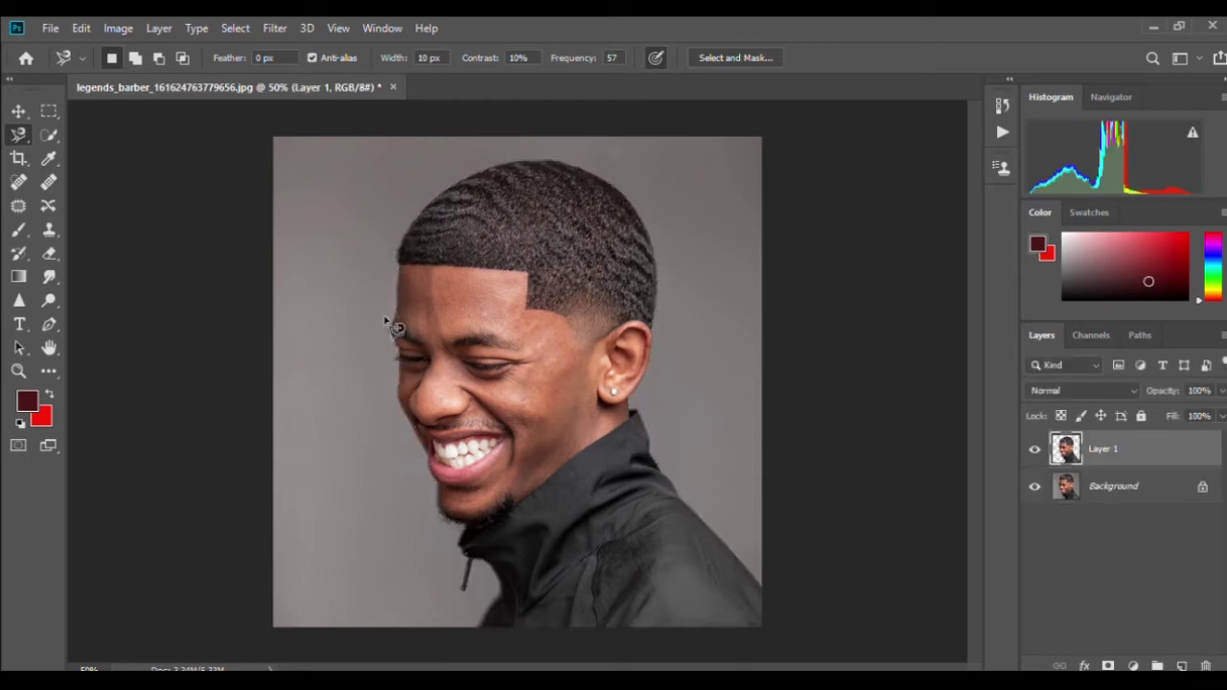
{"action": "left_click", "coordinate": [1034, 486]}
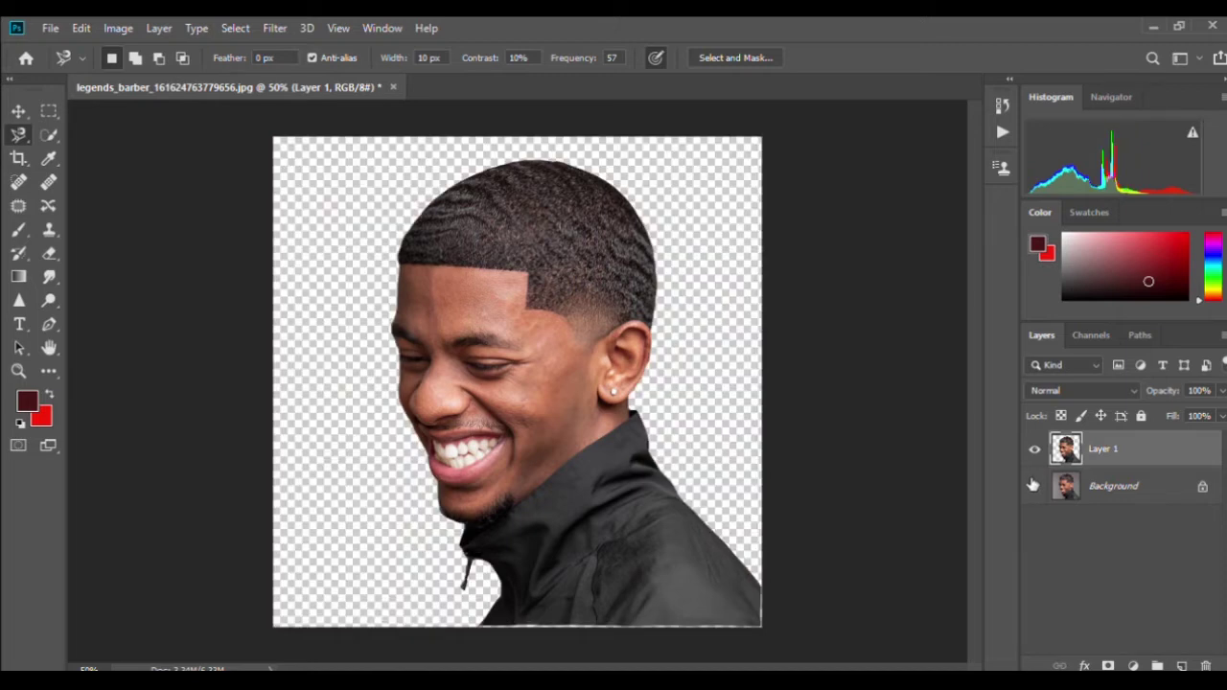
{"action": "left_click", "coordinate": [1035, 486]}
{"action": "left_click", "coordinate": [1034, 486]}
{"action": "left_click", "coordinate": [1032, 487]}
{"action": "left_click", "coordinate": [1032, 487]}
{"action": "left_click", "coordinate": [1033, 487]}
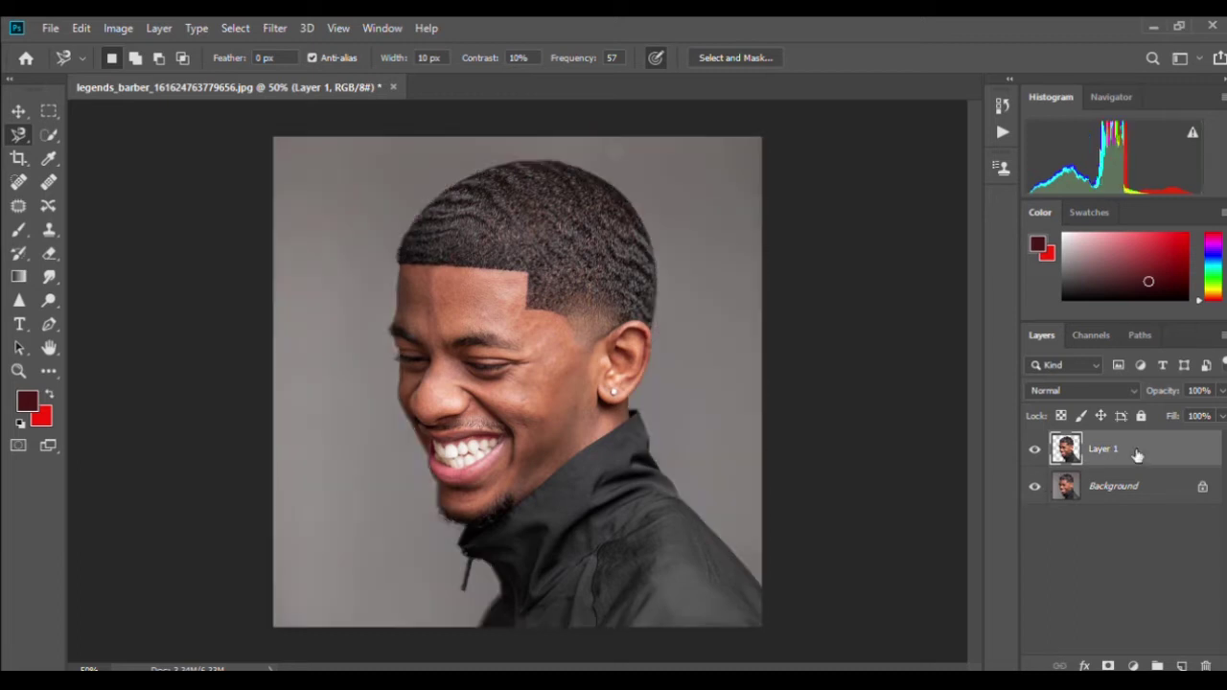
{"action": "key", "text": "ctrl+e"}
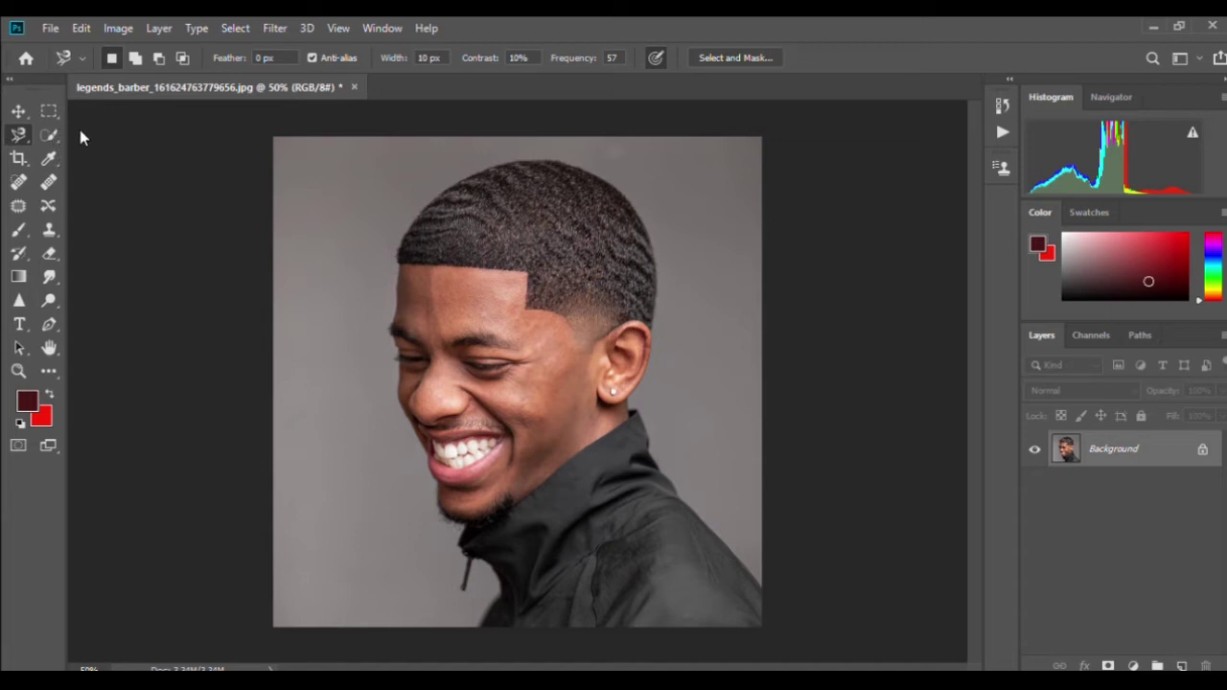
- Draw a freehand Lasso selection loosely around the man and copy it to a new layer
{"action": "key", "text": "shift+l"}
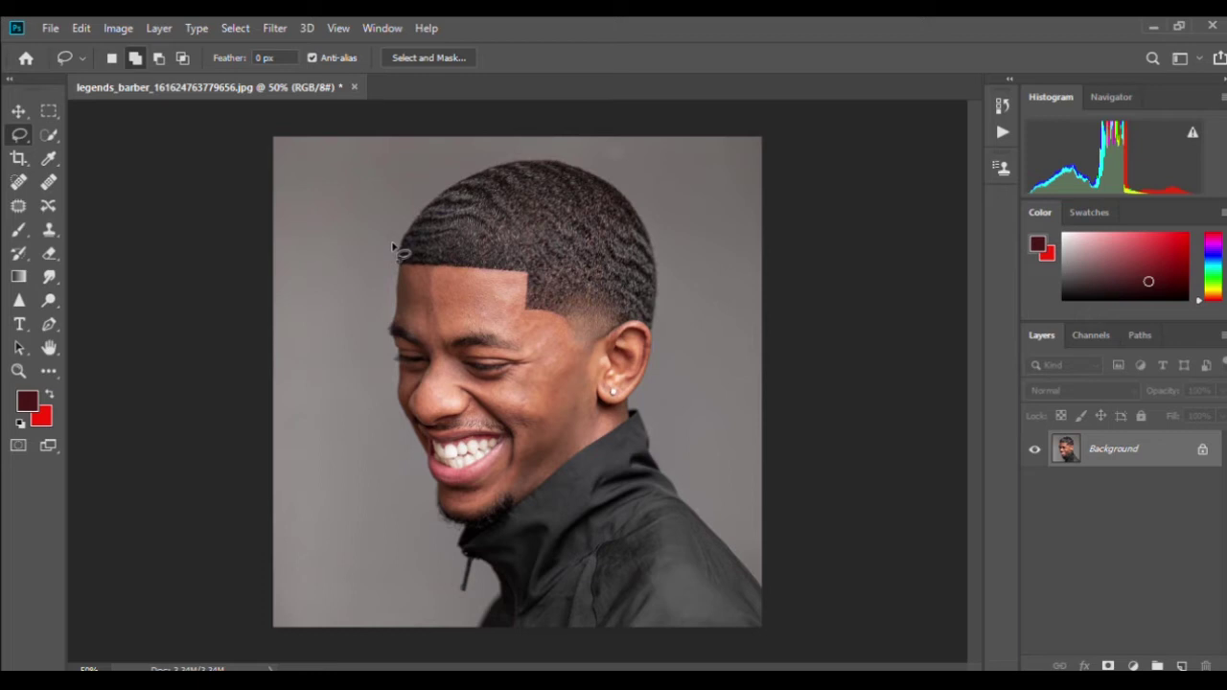
{"action": "mouse_move", "coordinate": [392, 249]}
{"action": "left_mouse_down"}
{"action": "mouse_move", "coordinate": [423, 203]}
{"action": "mouse_move", "coordinate": [508, 158]}
{"action": "mouse_move", "coordinate": [572, 160]}
{"action": "mouse_move", "coordinate": [619, 193]}
{"action": "mouse_move", "coordinate": [657, 286]}
{"action": "mouse_move", "coordinate": [650, 422]}
{"action": "mouse_move", "coordinate": [754, 542]}
{"action": "mouse_move", "coordinate": [767, 633]}
{"action": "mouse_move", "coordinate": [498, 661]}
{"action": "mouse_move", "coordinate": [393, 554]}
{"action": "mouse_move", "coordinate": [383, 306]}
{"action": "mouse_move", "coordinate": [414, 246]}
{"action": "left_mouse_up"}
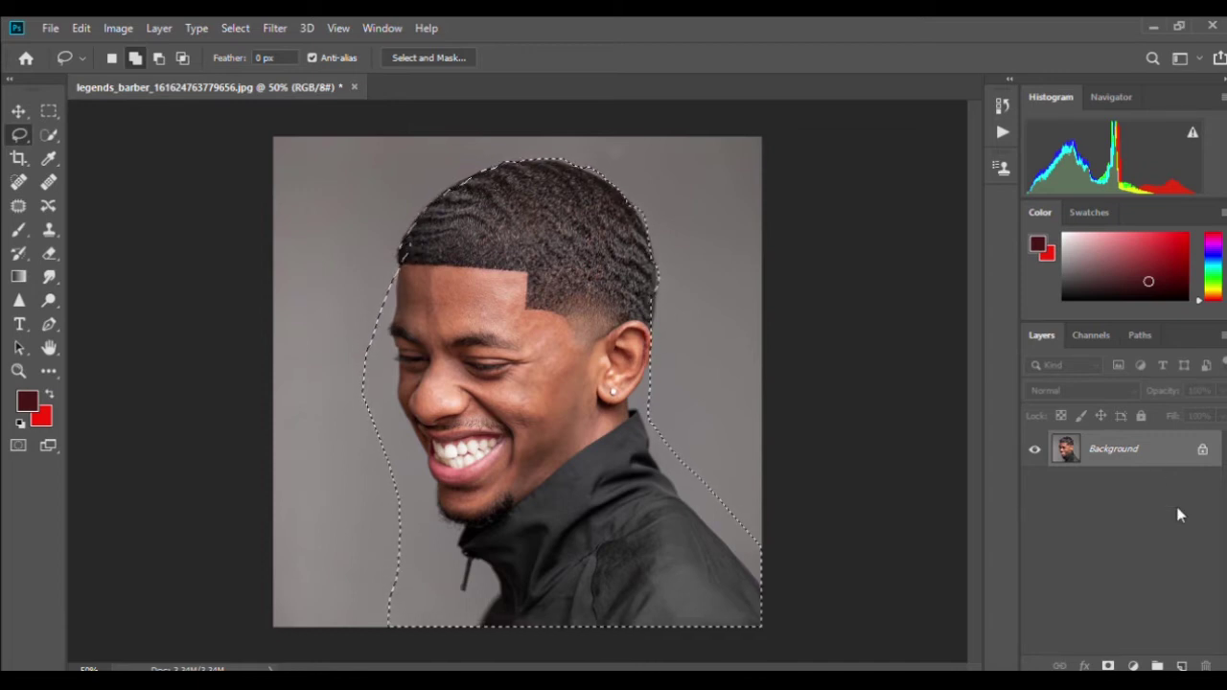
{"action": "key", "text": "ctrl+j"}
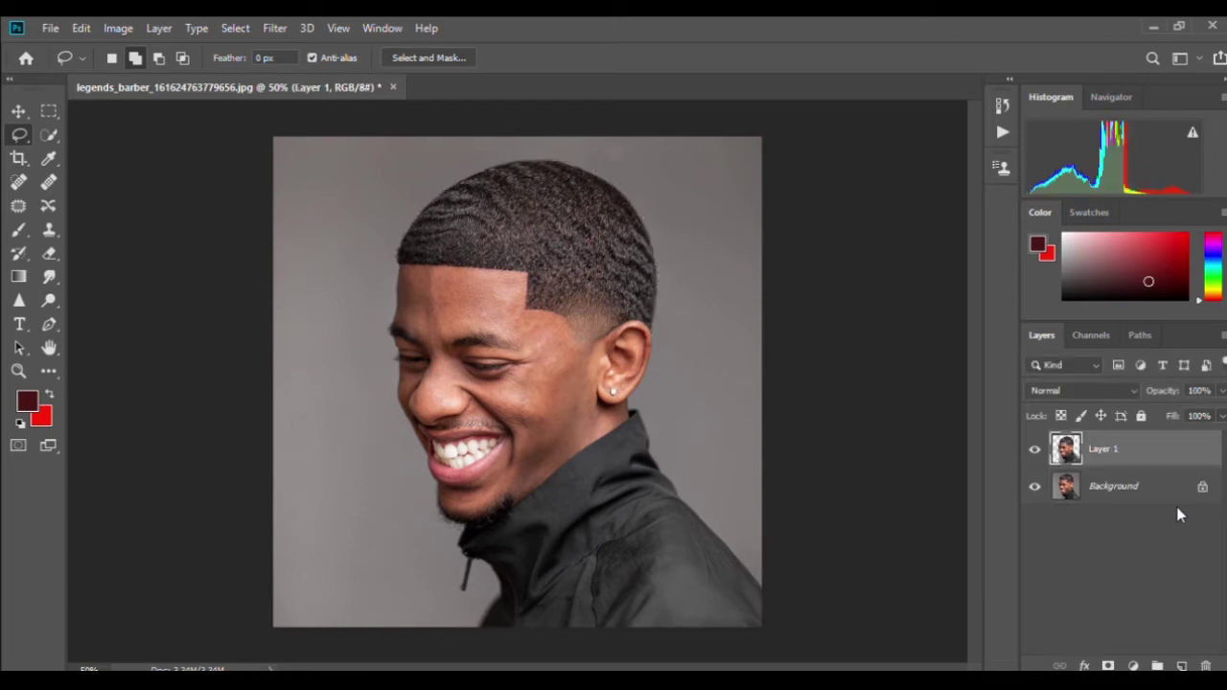
- Hide the Background to check the freehand cutout, undo the new layer and clear the selection
{"action": "left_click", "coordinate": [1036, 487]}
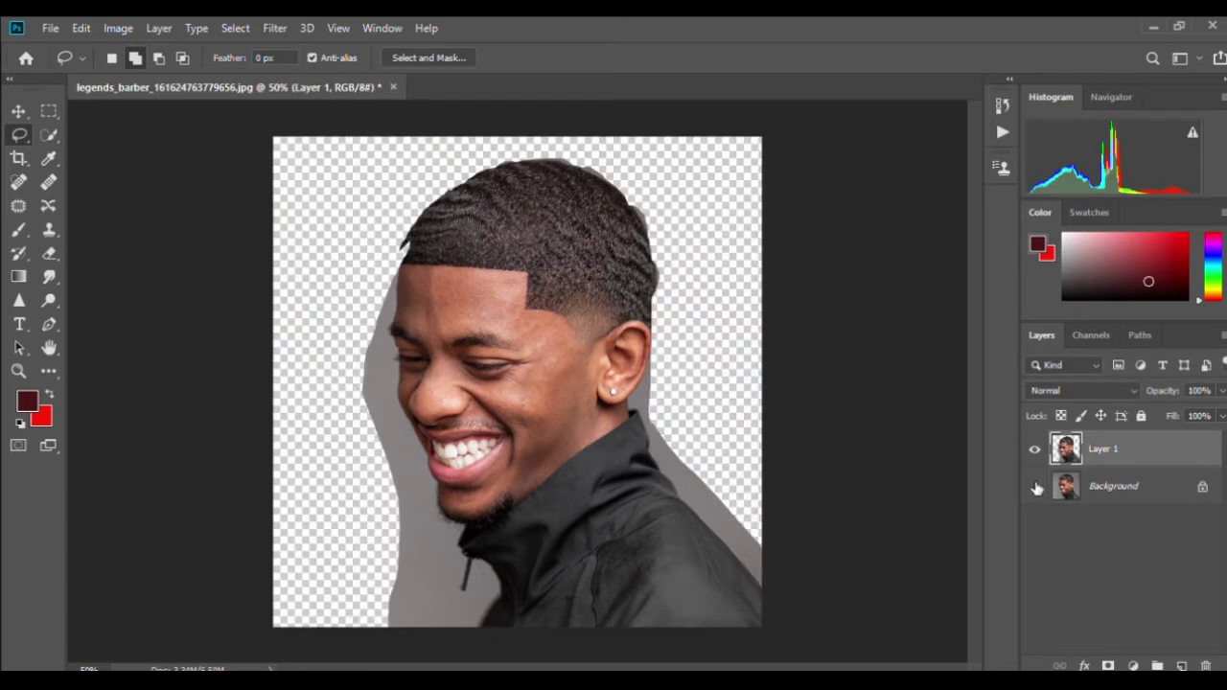
{"action": "key", "text": "ctrl+z"}
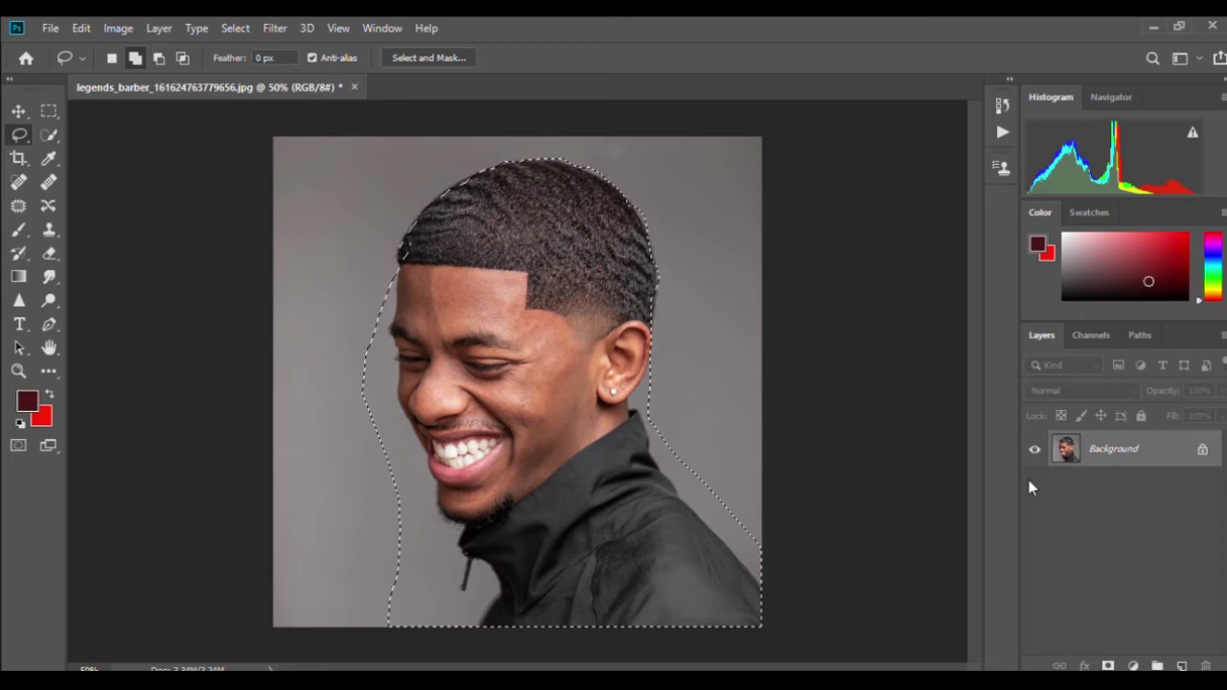
{"action": "key", "text": "ctrl+d"}
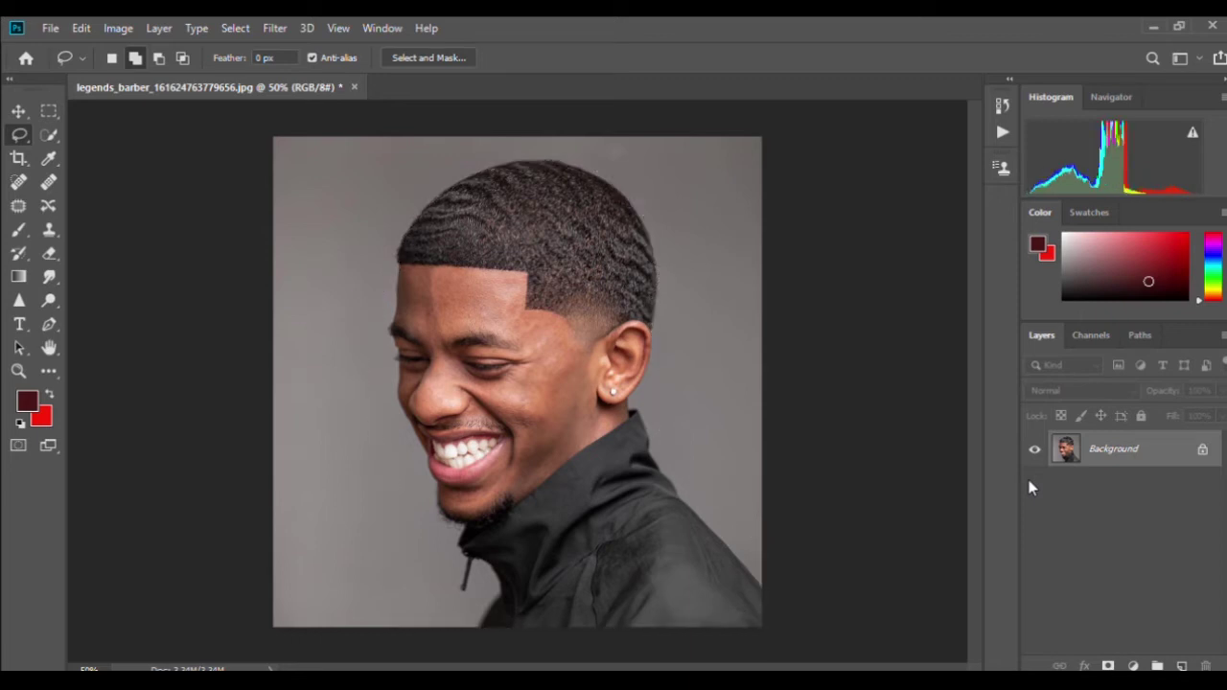
- Try Select Subject with the Quick Selection tool to select the man automatically, and clear the selection
{"action": "left_click", "coordinate": [38, 136]}
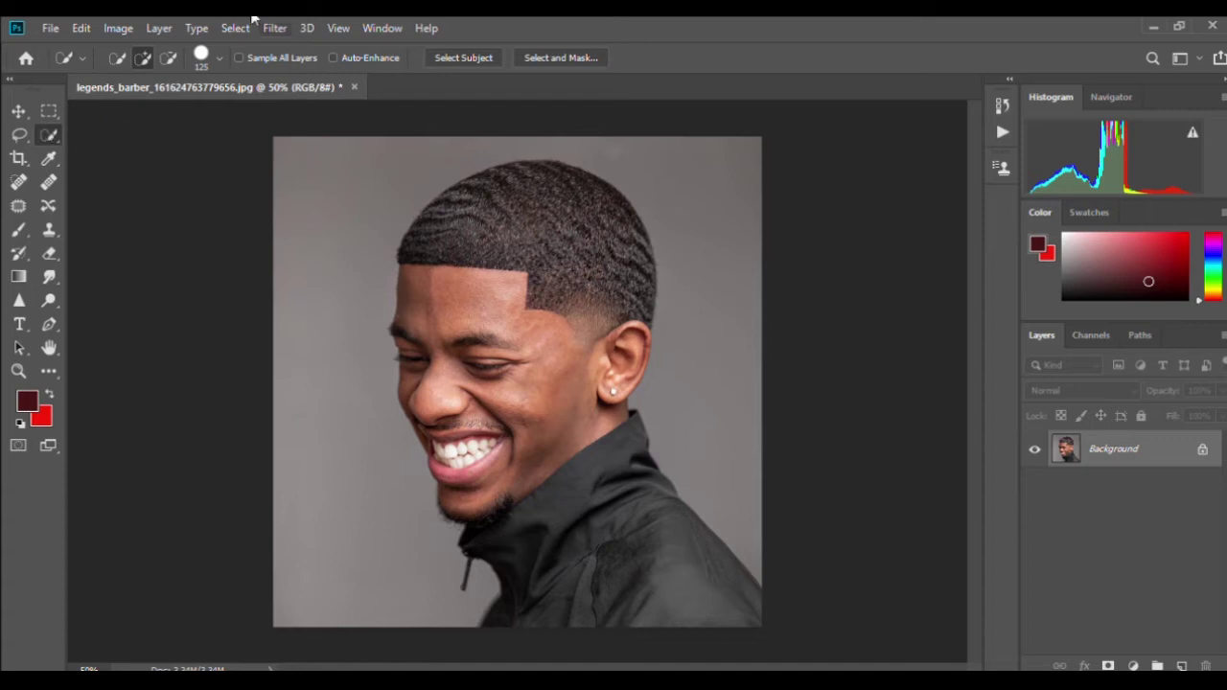
{"action": "left_click", "coordinate": [438, 57]}
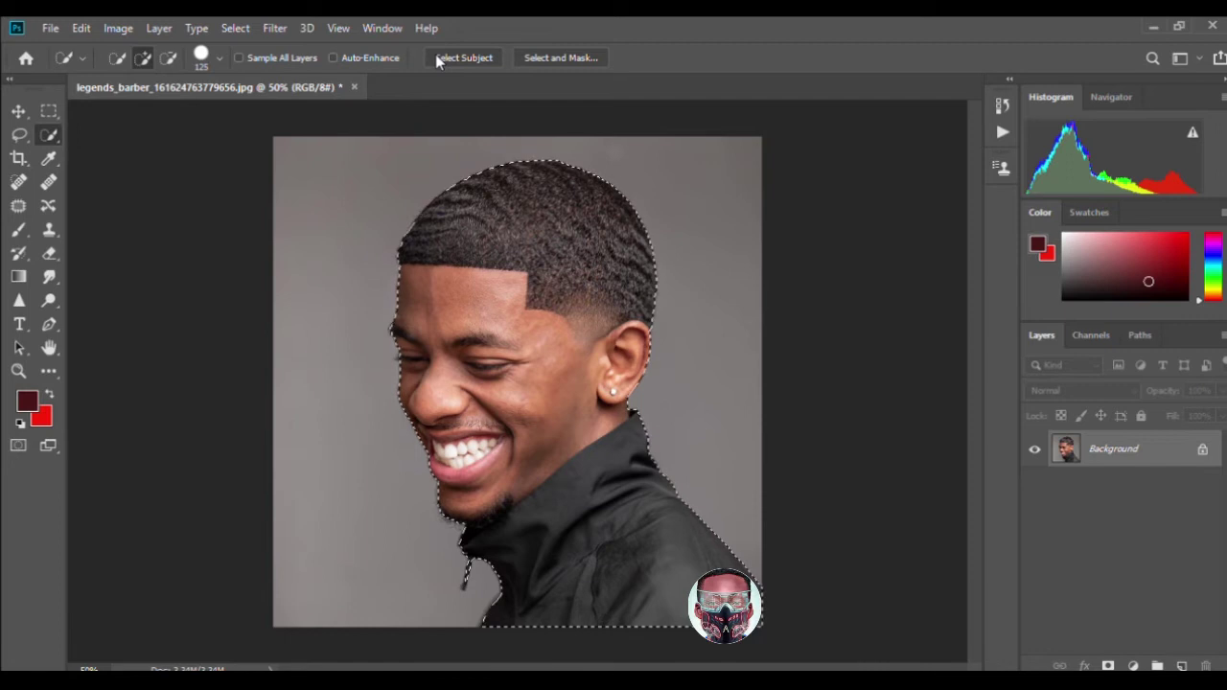
{"action": "key", "text": "ctrl+d"}
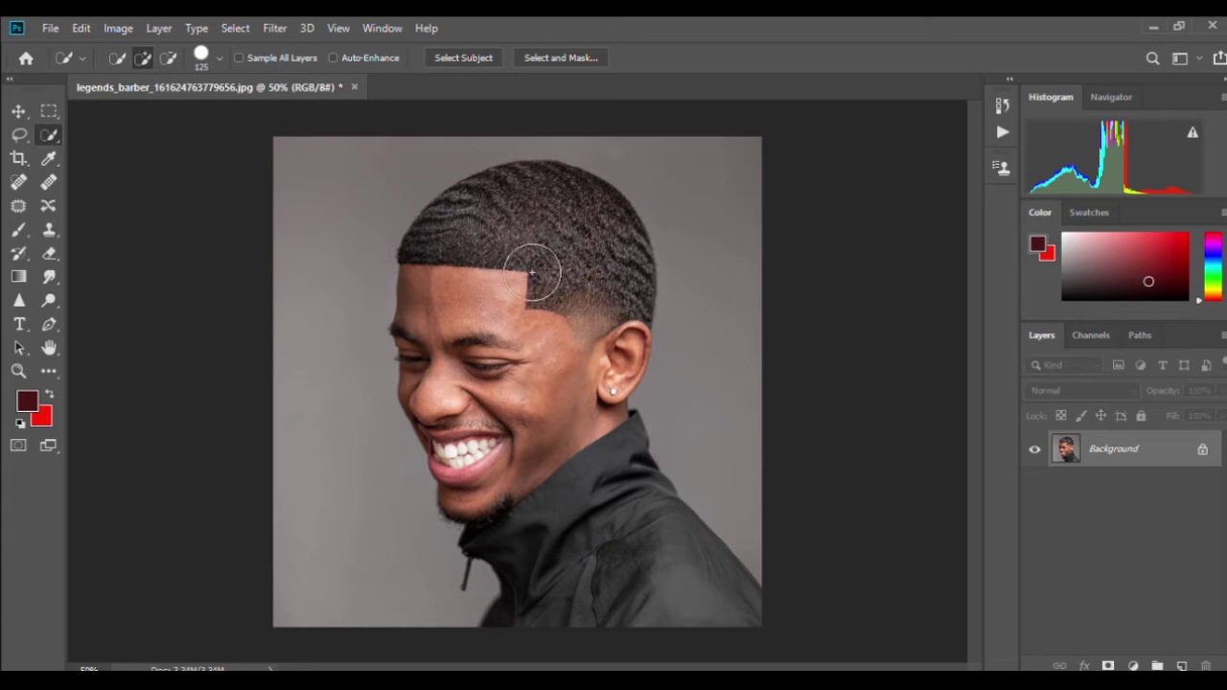
- Select the man's head and jacket with the Quick Selection tool, copy him to a new layer and check the cutout with the Background hidden
{"action": "mouse_move", "coordinate": [532, 273]}
{"action": "left_mouse_down"}
{"action": "mouse_move", "coordinate": [531, 252]}
{"action": "mouse_move", "coordinate": [540, 258]}
{"action": "mouse_move", "coordinate": [499, 317]}
{"action": "mouse_move", "coordinate": [492, 260]}
{"action": "mouse_move", "coordinate": [584, 241]}
{"action": "mouse_move", "coordinate": [604, 251]}
{"action": "mouse_move", "coordinate": [618, 288]}
{"action": "mouse_move", "coordinate": [613, 331]}
{"action": "mouse_move", "coordinate": [515, 466]}
{"action": "mouse_move", "coordinate": [510, 508]}
{"action": "left_mouse_up"}
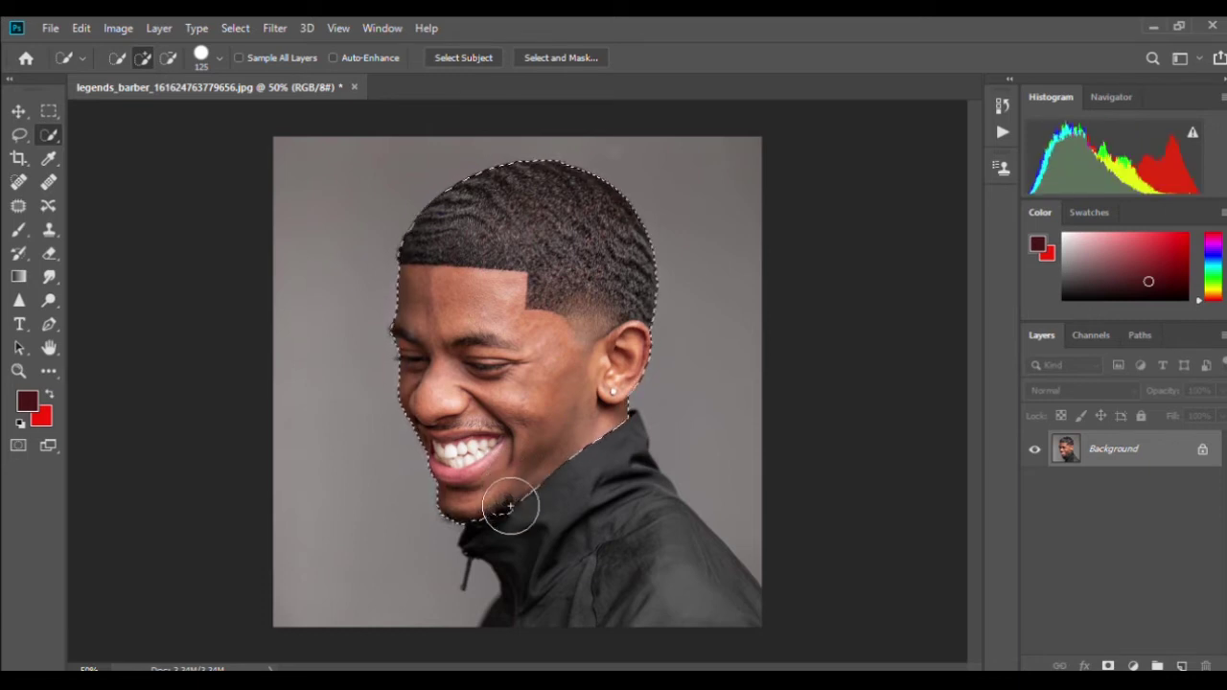
{"action": "left_click_drag", "start_coordinate": [509, 502], "coordinate": [618, 559]}
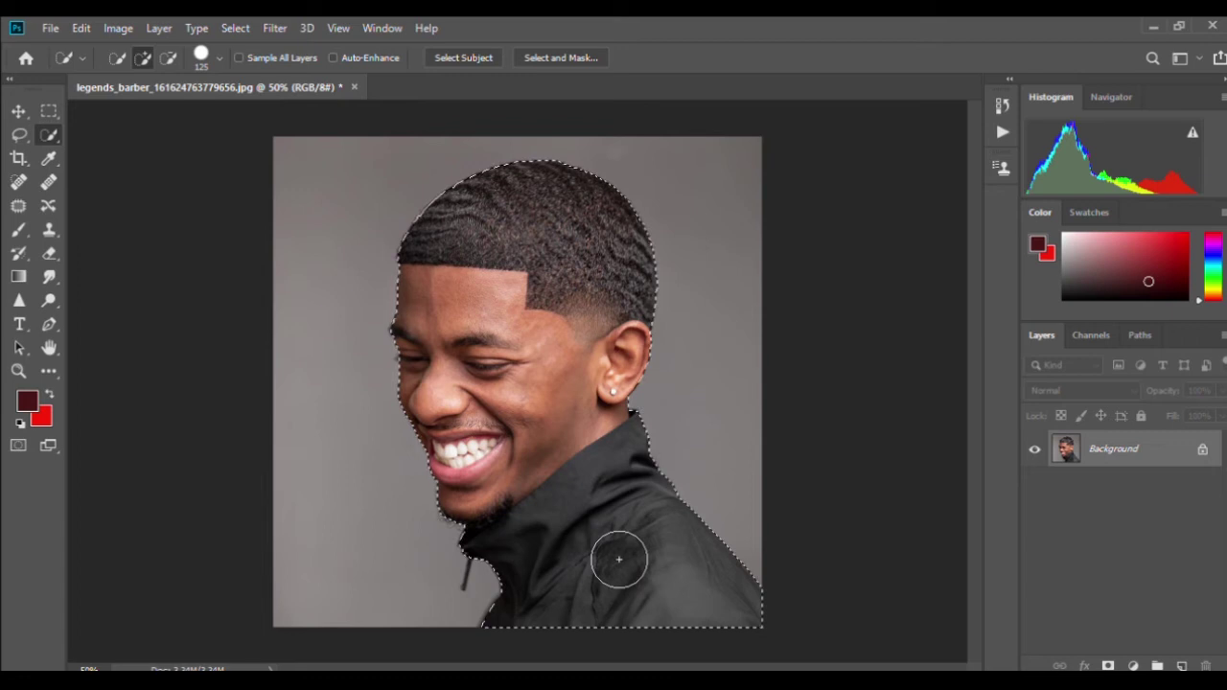
{"action": "key", "text": "ctrl+j"}
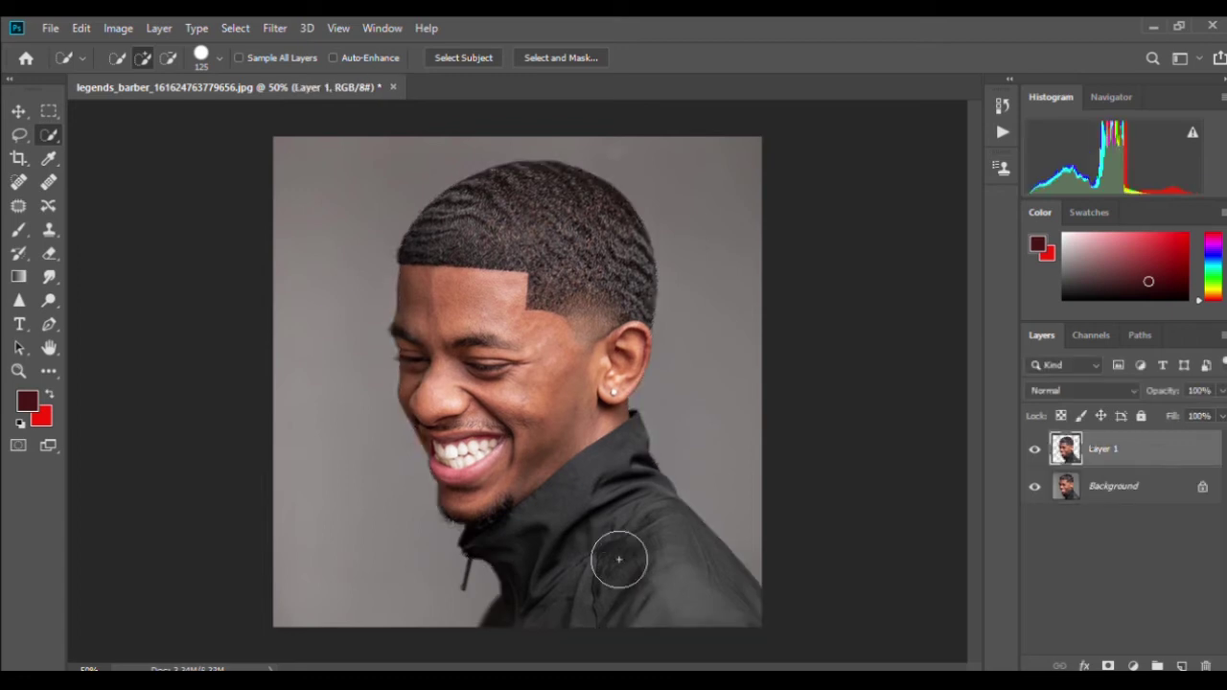
{"action": "left_click", "coordinate": [1034, 487]}
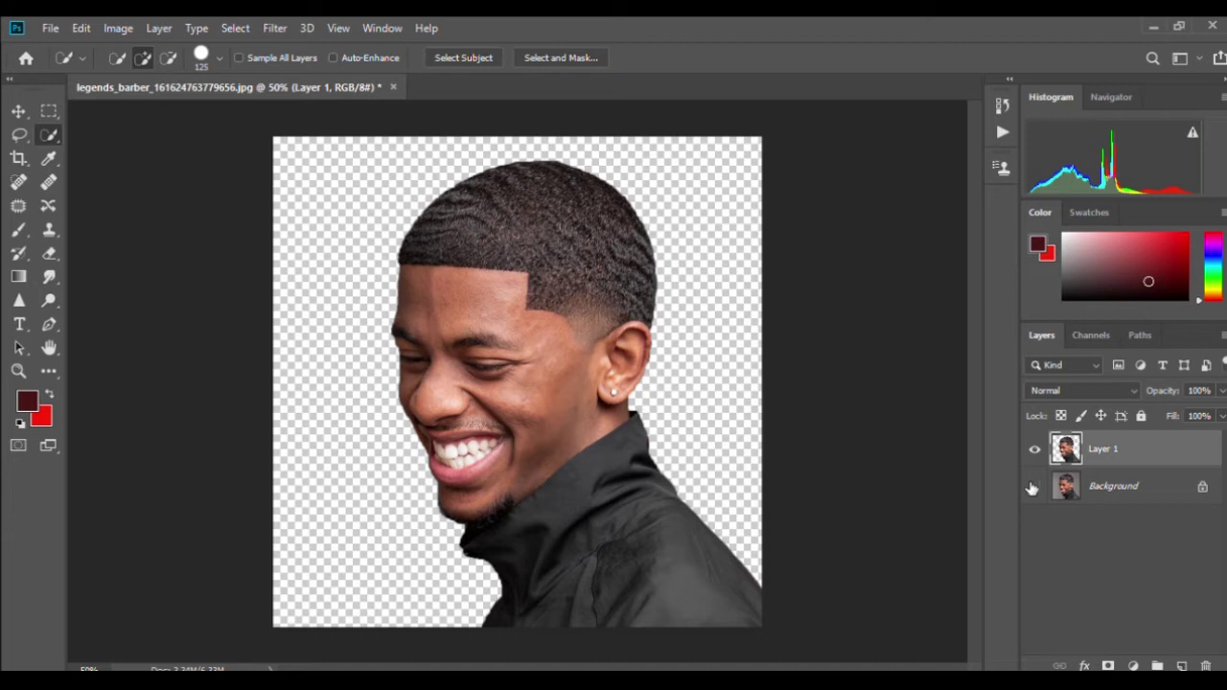
{"action": "left_click", "coordinate": [1034, 487]}
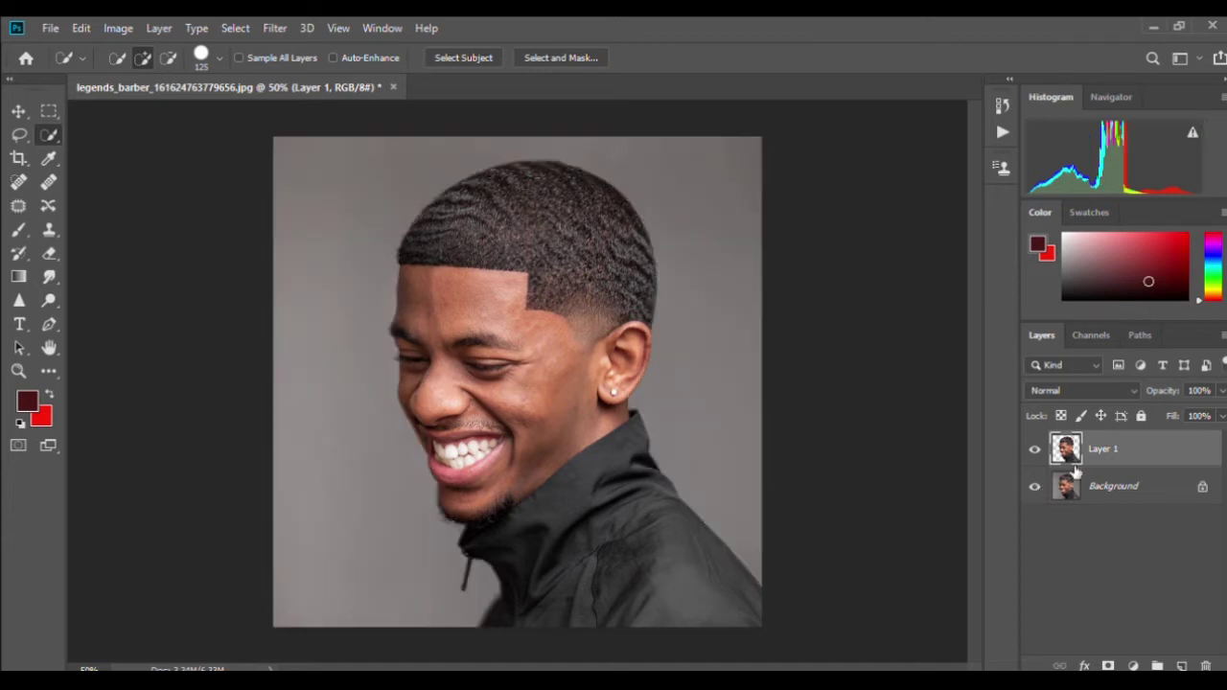
- Merge the cutout layer into the Background and trace a Pen path up the jacket front and around the zipper pull
{"action": "key", "text": "ctrl+e"}
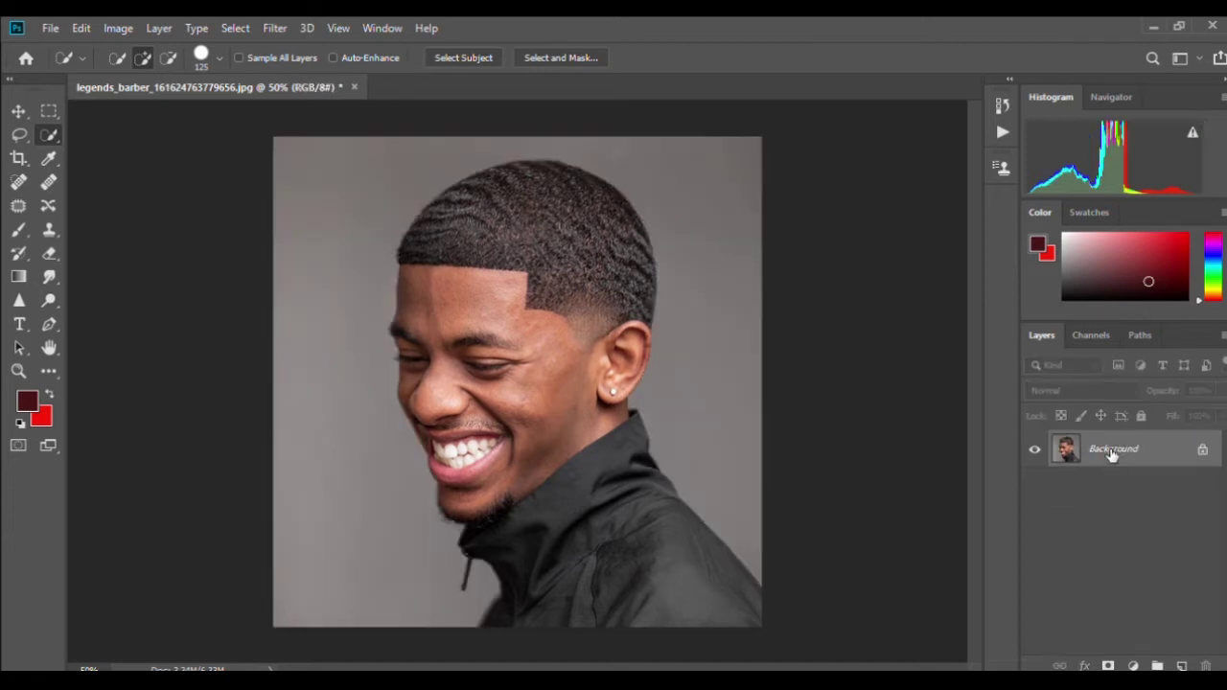
{"action": "left_click", "coordinate": [45, 325]}
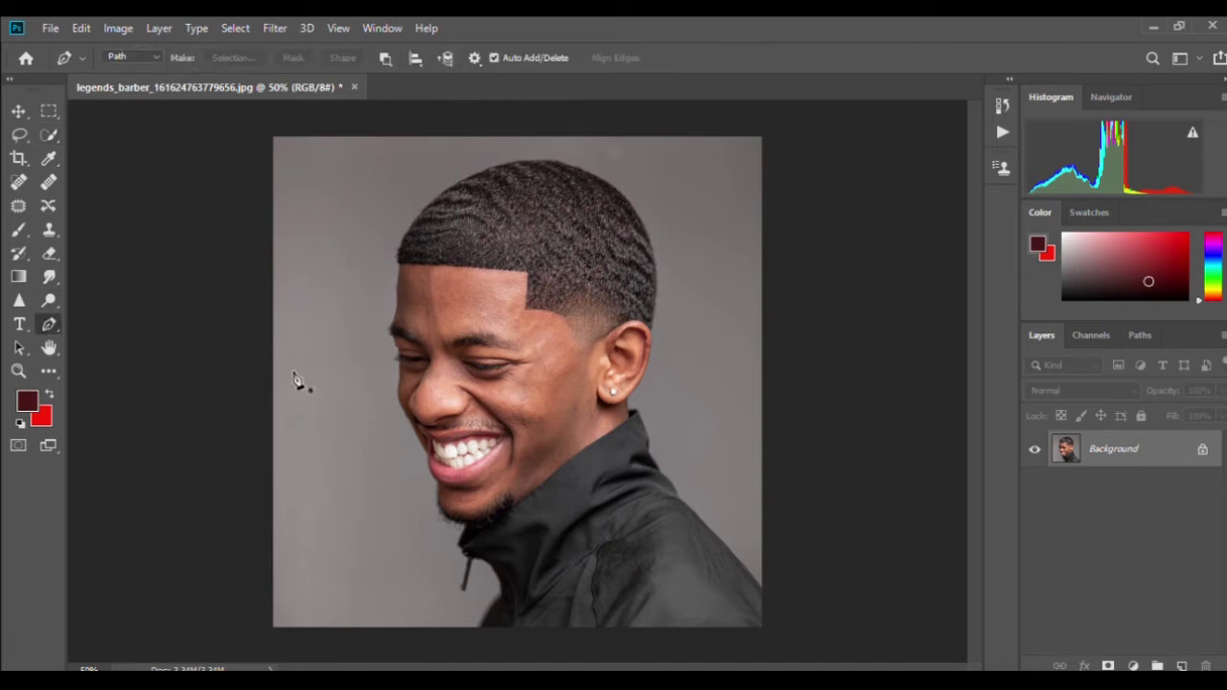
{"action": "key", "text": "ctrl+plus"}
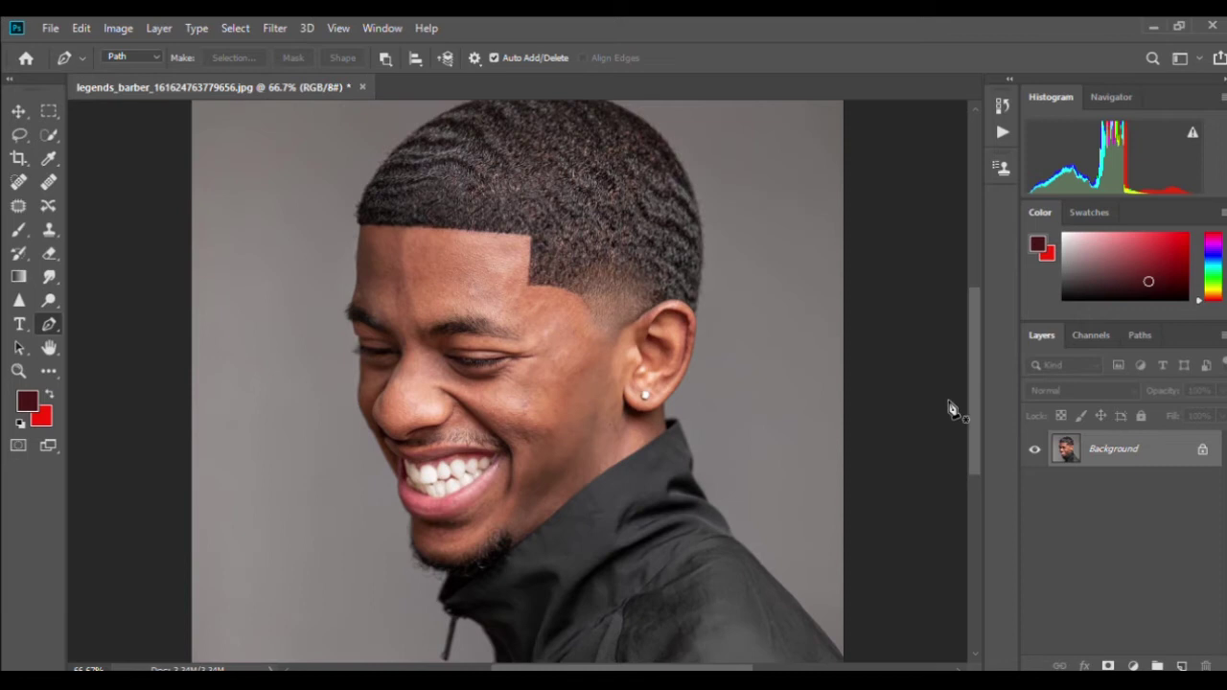
{"action": "left_click_drag", "start_coordinate": [972, 398], "coordinate": [957, 464]}
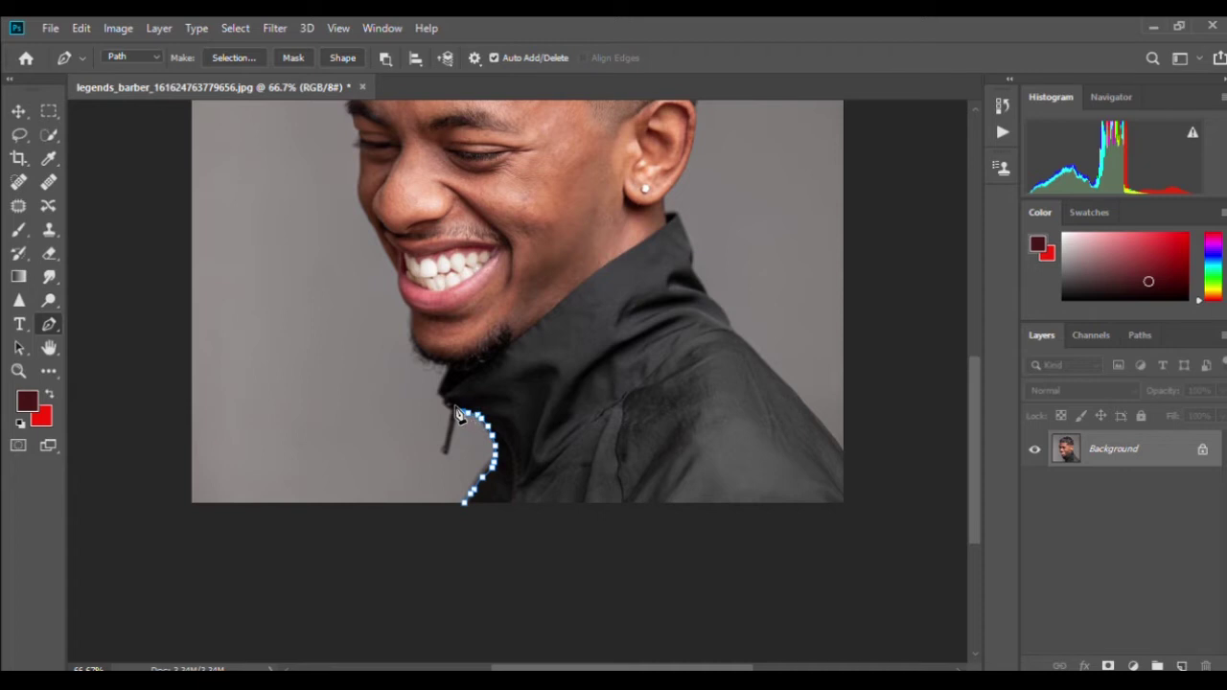
{"action": "key", "text": "ctrl+plus"}
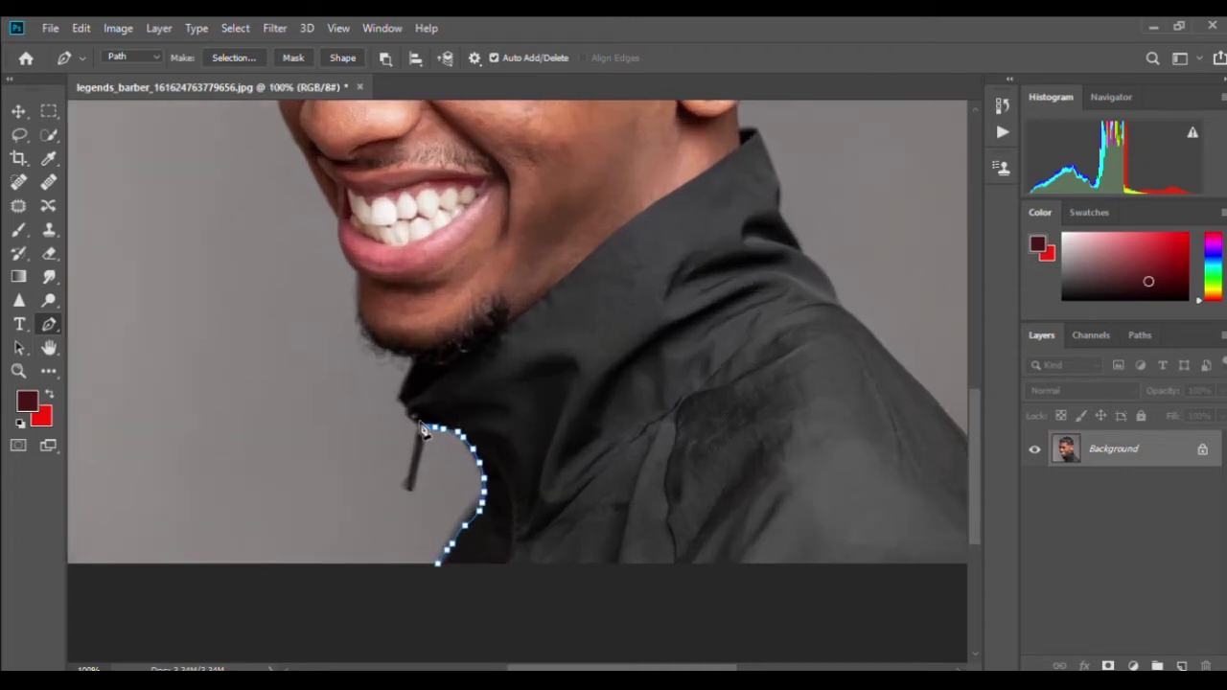
{"action": "left_click", "coordinate": [422, 439]}
{"action": "left_click", "coordinate": [410, 485]}
- Continue the Pen path along the collar, chin and face, then over the hair to the ear
{"action": "mouse_move", "coordinate": [414, 423]}
{"action": "left_mouse_down"}
{"action": "mouse_move", "coordinate": [406, 360]}
{"action": "mouse_move", "coordinate": [361, 330]}
{"action": "mouse_move", "coordinate": [327, 202]}
{"action": "mouse_move", "coordinate": [327, 404]}
{"action": "mouse_move", "coordinate": [283, 331]}
{"action": "mouse_move", "coordinate": [278, 132]}
{"action": "left_mouse_up"}
{"action": "scroll", "coordinate": [970, 379], "scroll_direction": "up", "scroll_amount": 3}
{"action": "scroll", "coordinate": [969, 380], "scroll_direction": "up", "scroll_amount": 3}
{"action": "mouse_move", "coordinate": [276, 343]}
{"action": "left_mouse_down"}
{"action": "mouse_move", "coordinate": [278, 242]}
{"action": "mouse_move", "coordinate": [371, 123]}
{"action": "mouse_move", "coordinate": [353, 246]}
{"action": "mouse_move", "coordinate": [508, 174]}
{"action": "mouse_move", "coordinate": [592, 175]}
{"action": "mouse_move", "coordinate": [671, 199]}
{"action": "mouse_move", "coordinate": [764, 293]}
{"action": "mouse_move", "coordinate": [786, 355]}
{"action": "mouse_move", "coordinate": [794, 425]}
{"action": "mouse_move", "coordinate": [778, 575]}
{"action": "mouse_move", "coordinate": [738, 652]}
{"action": "left_mouse_up"}
{"action": "scroll", "coordinate": [371, 122], "scroll_direction": "up", "scroll_amount": 3}
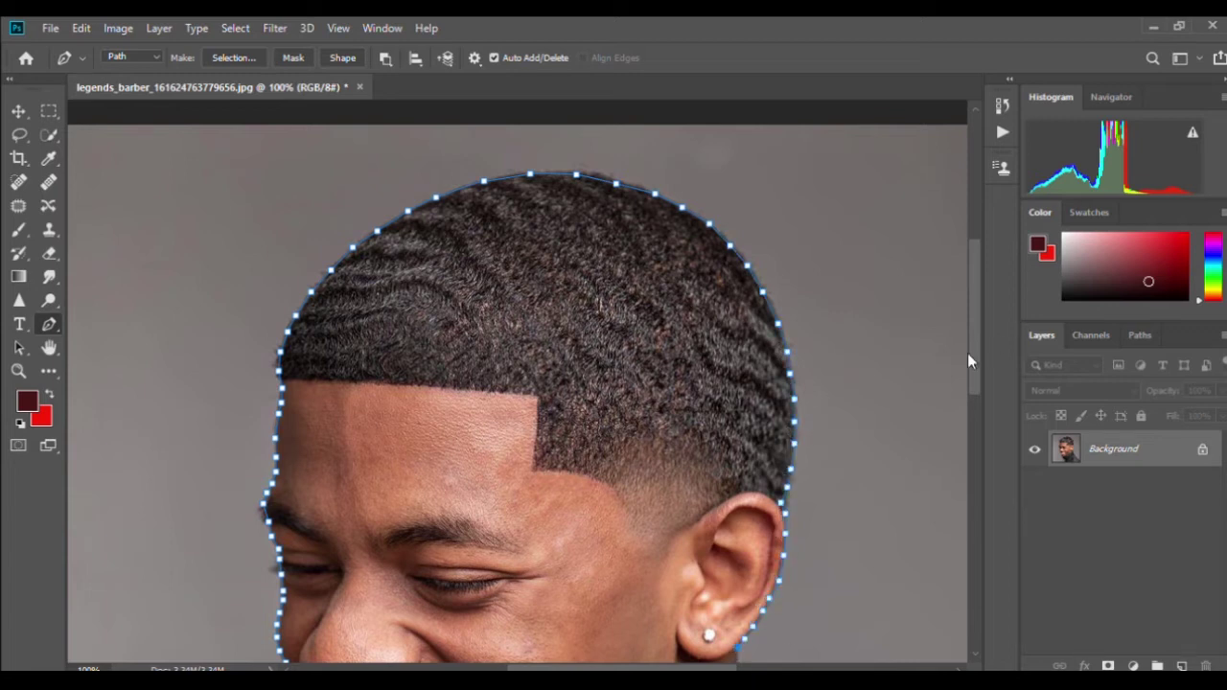
- Continue the Pen path from the ear past the neck and collar, along the shoulder to the image edge
{"action": "left_click_drag", "start_coordinate": [973, 354], "coordinate": [973, 402]}
{"action": "left_click_drag", "start_coordinate": [748, 493], "coordinate": [805, 613]}
{"action": "left_click_drag", "start_coordinate": [973, 436], "coordinate": [973, 499]}
{"action": "left_click_drag", "start_coordinate": [809, 393], "coordinate": [909, 517]}
{"action": "left_click_drag", "start_coordinate": [692, 661], "coordinate": [754, 659]}
{"action": "left_click_drag", "start_coordinate": [666, 515], "coordinate": [758, 640]}
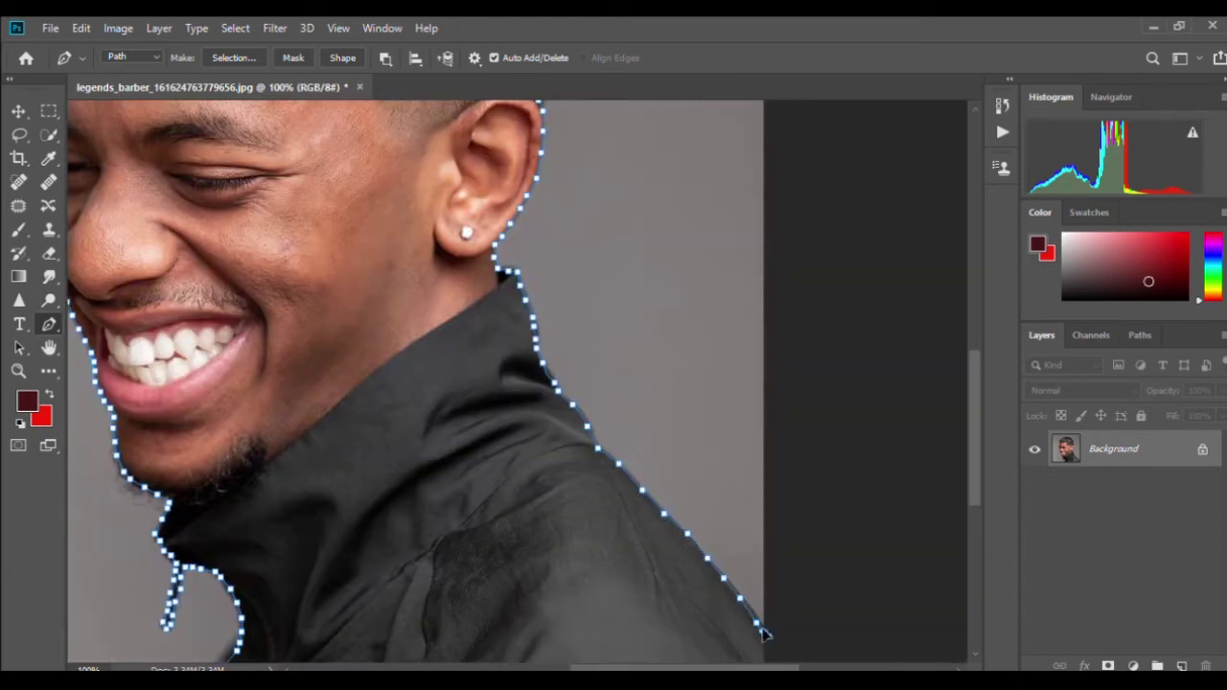
- Close the Pen path around the man with points outside the canvas below his jacket
{"action": "key", "text": "ctrl+minus"}
{"action": "key", "text": "ctrl+minus"}
{"action": "key", "text": "ctrl+minus"}
{"action": "mouse_move", "coordinate": [680, 525]}
{"action": "left_mouse_down"}
{"action": "mouse_move", "coordinate": [478, 568]}
{"action": "mouse_move", "coordinate": [480, 558]}
{"action": "left_mouse_up"}
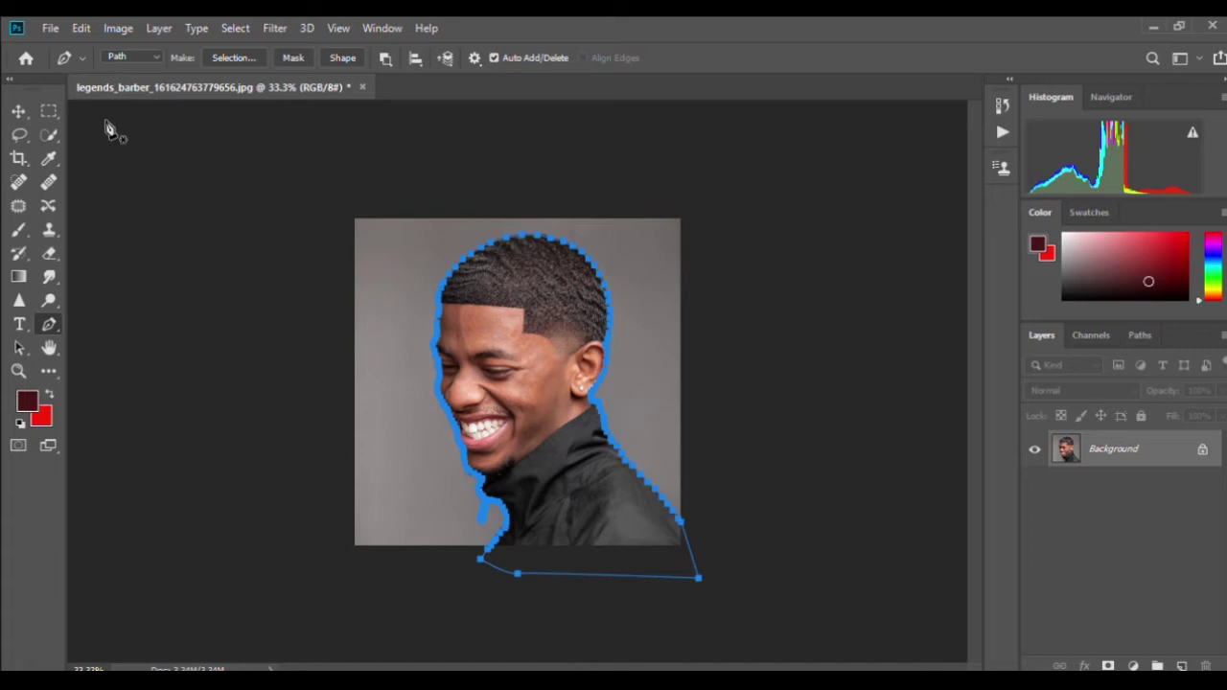
- Convert the Pen path to a selection and make it enclose only the man instead of the backdrop
{"action": "key", "text": "i"}
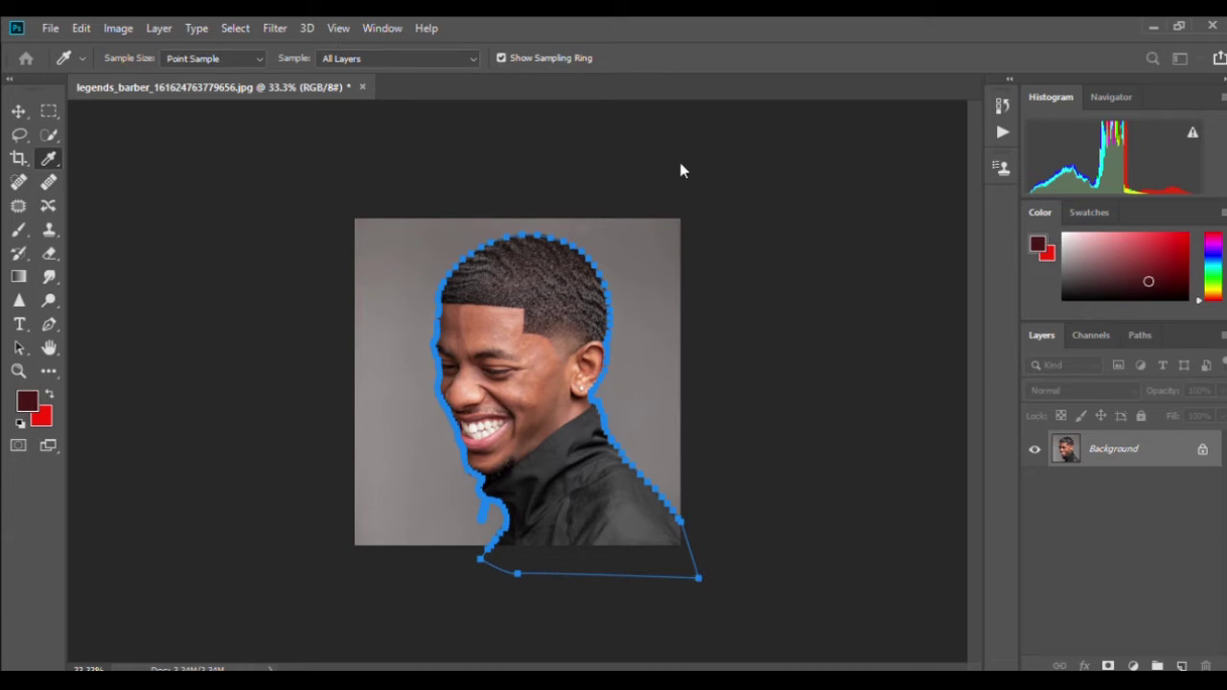
{"action": "key", "text": "p"}
{"action": "key", "text": "ctrl+Return"}
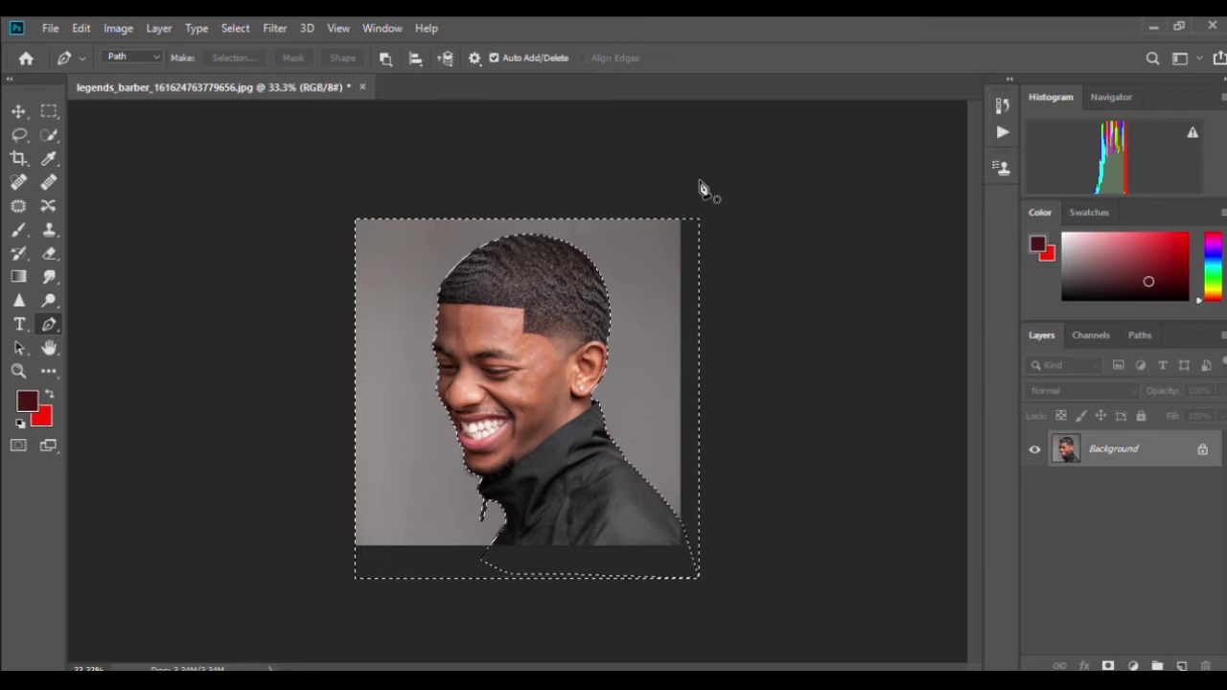
{"action": "key", "text": "ctrl+z"}
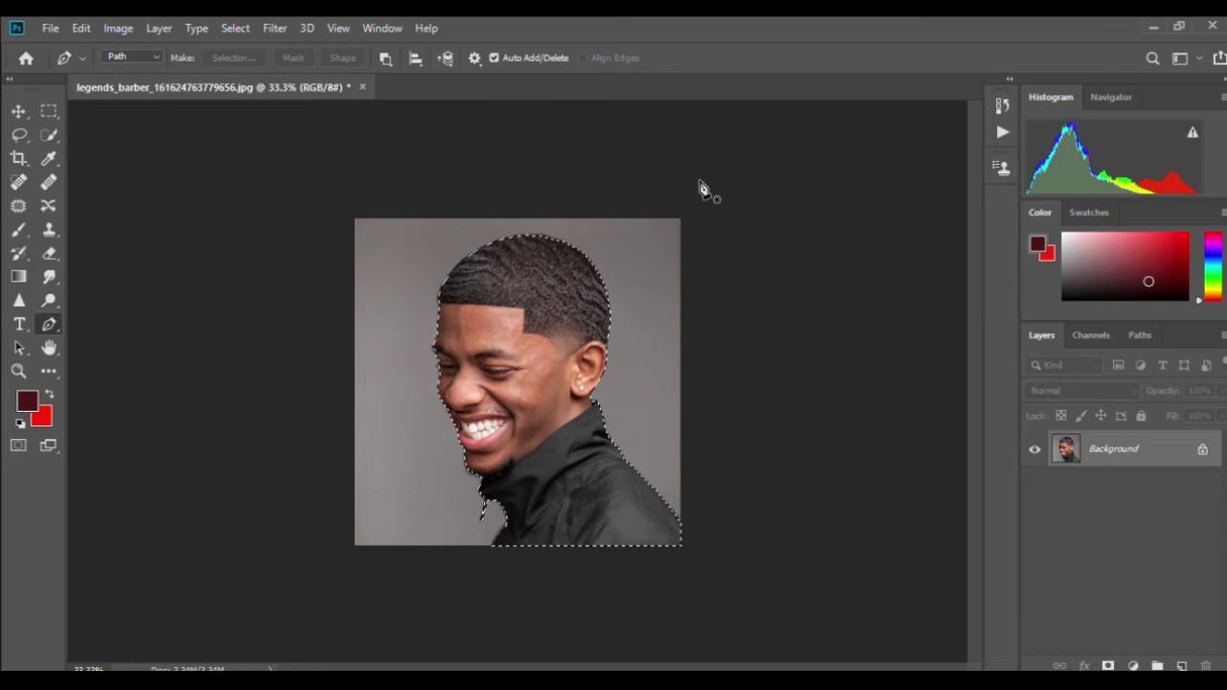
- Copy the selected man to a new layer and check the cutout by toggling the Background's visibility
{"action": "key", "text": "ctrl+j"}
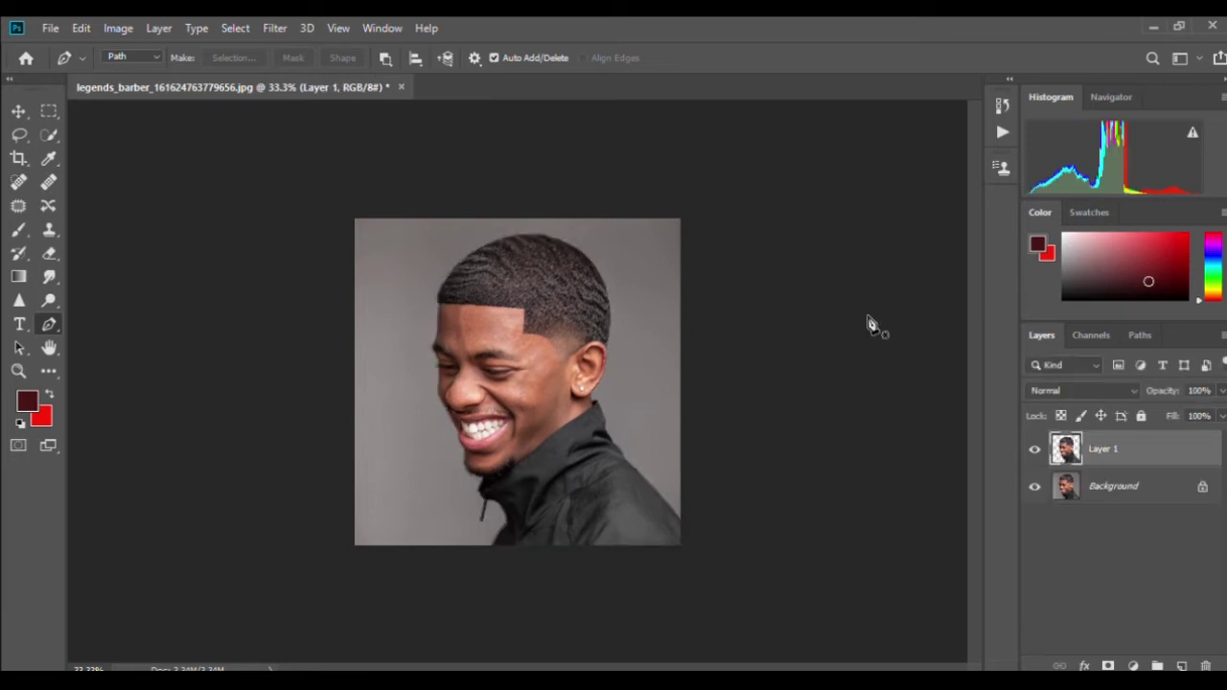
{"action": "left_click", "coordinate": [1029, 486]}
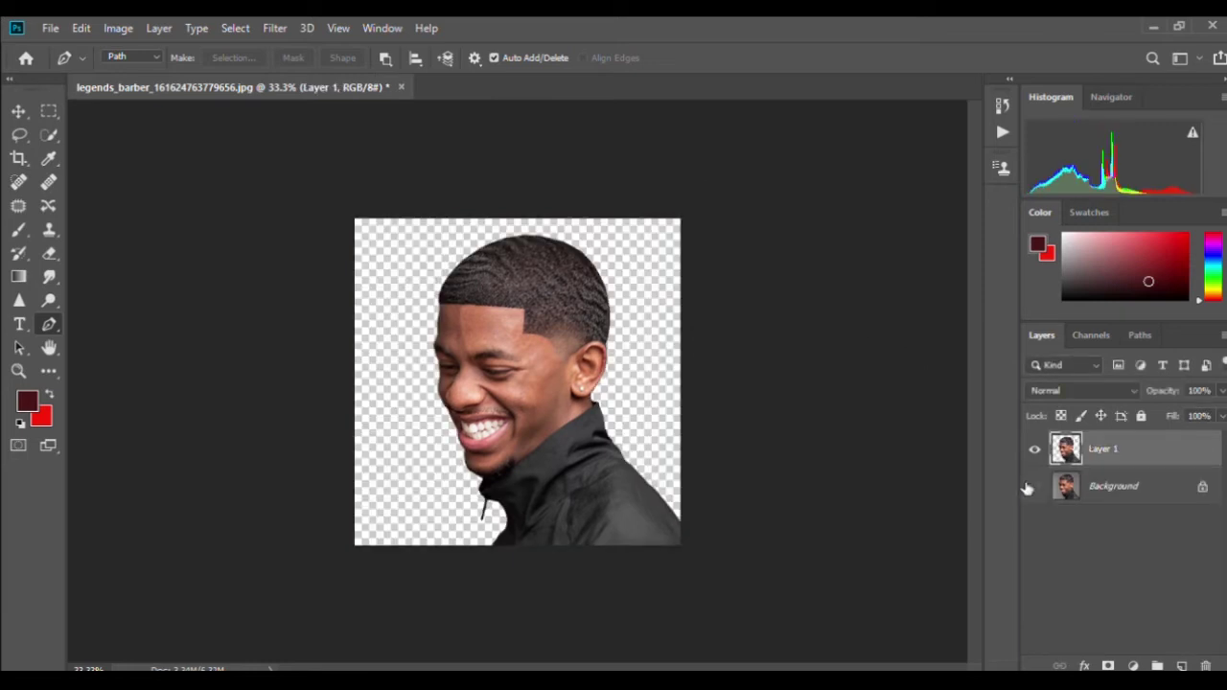
{"action": "left_click", "coordinate": [1032, 486]}
{"action": "left_click", "coordinate": [1029, 486]}
{"action": "left_click", "coordinate": [1031, 487]}
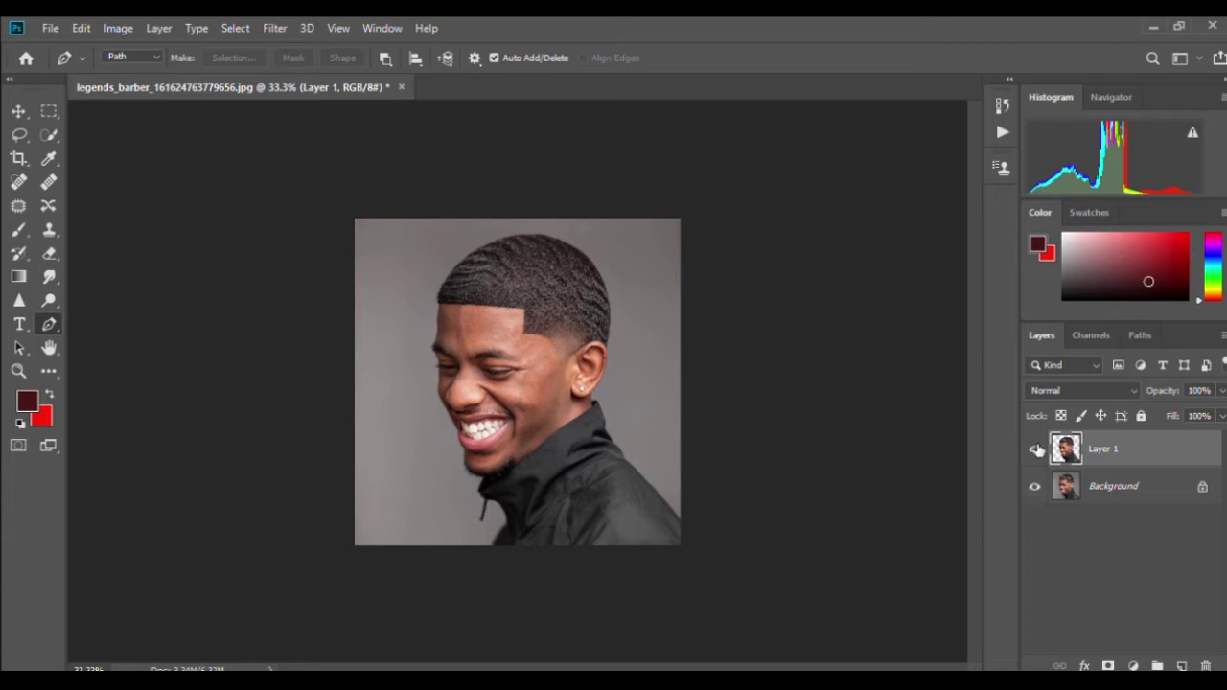
{"action": "key", "text": "ctrl+plus"}
{"action": "key", "text": "ctrl+plus"}
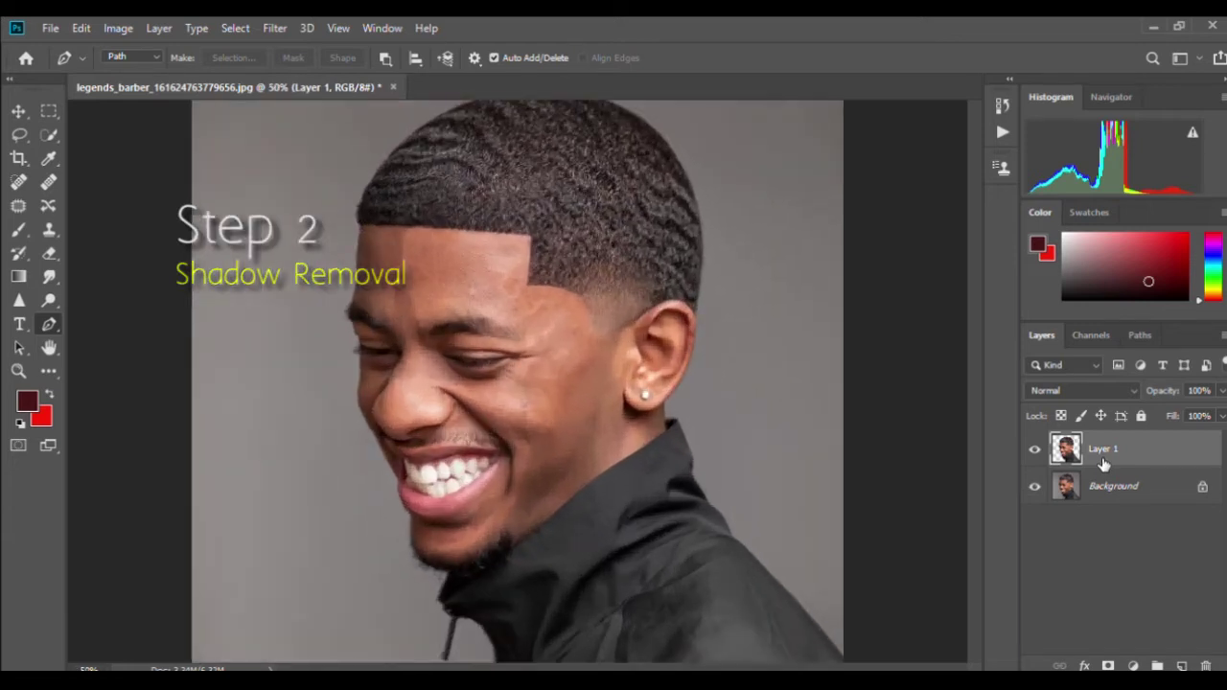
{"action": "key", "text": "ctrl+minus"}
{"action": "key", "text": "ctrl+minus"}
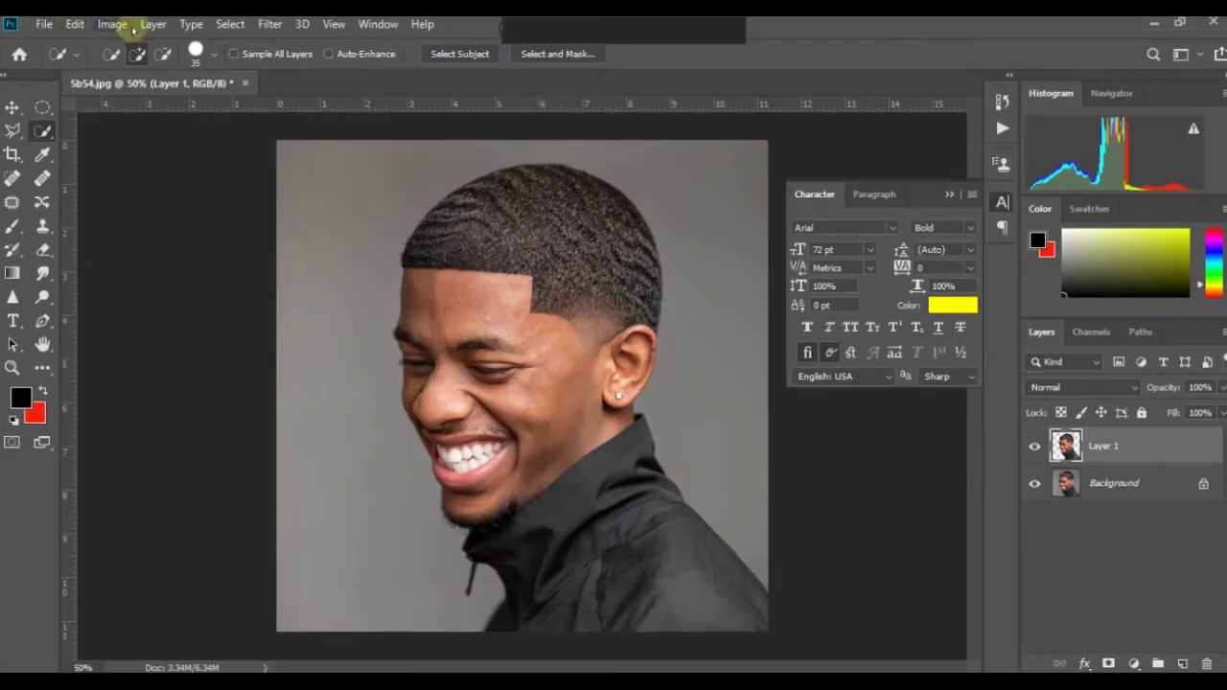
- Apply Shadows/Highlights to Layer 1 with a shadows amount of 24% and compare by toggling the layer's visibility
{"action": "left_click", "coordinate": [115, 24]}
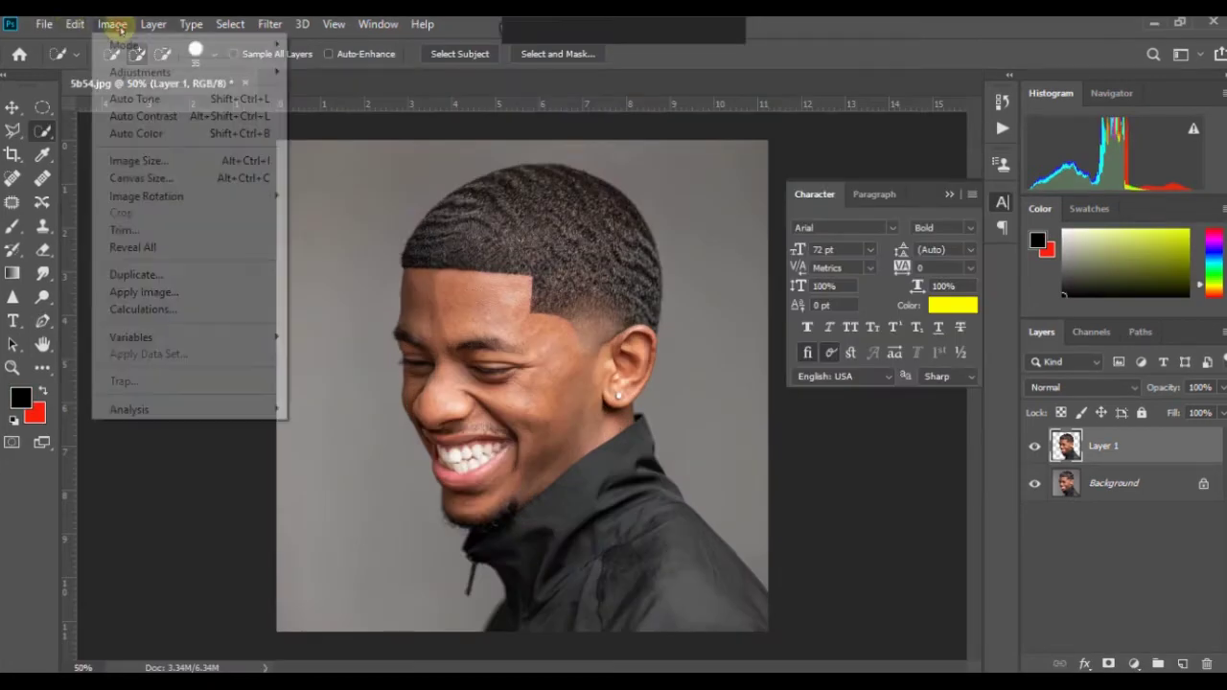
{"action": "mouse_move", "coordinate": [134, 73]}
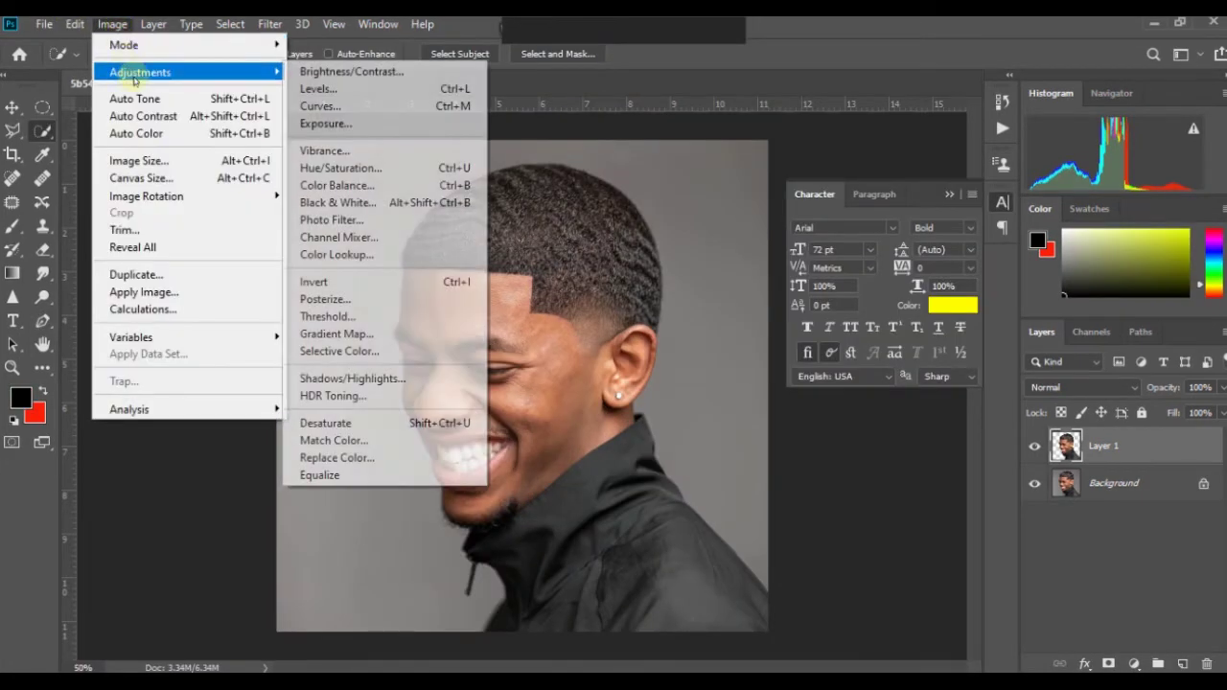
{"action": "left_click", "coordinate": [427, 380]}
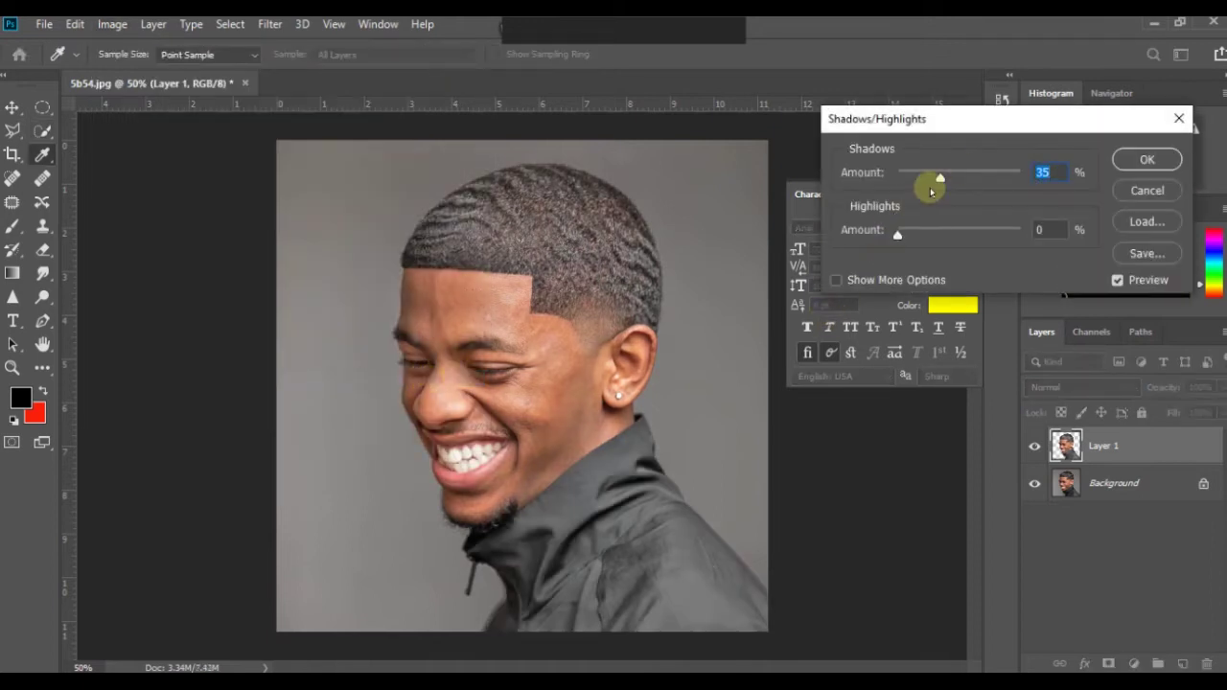
{"action": "left_click_drag", "start_coordinate": [938, 180], "coordinate": [928, 182]}
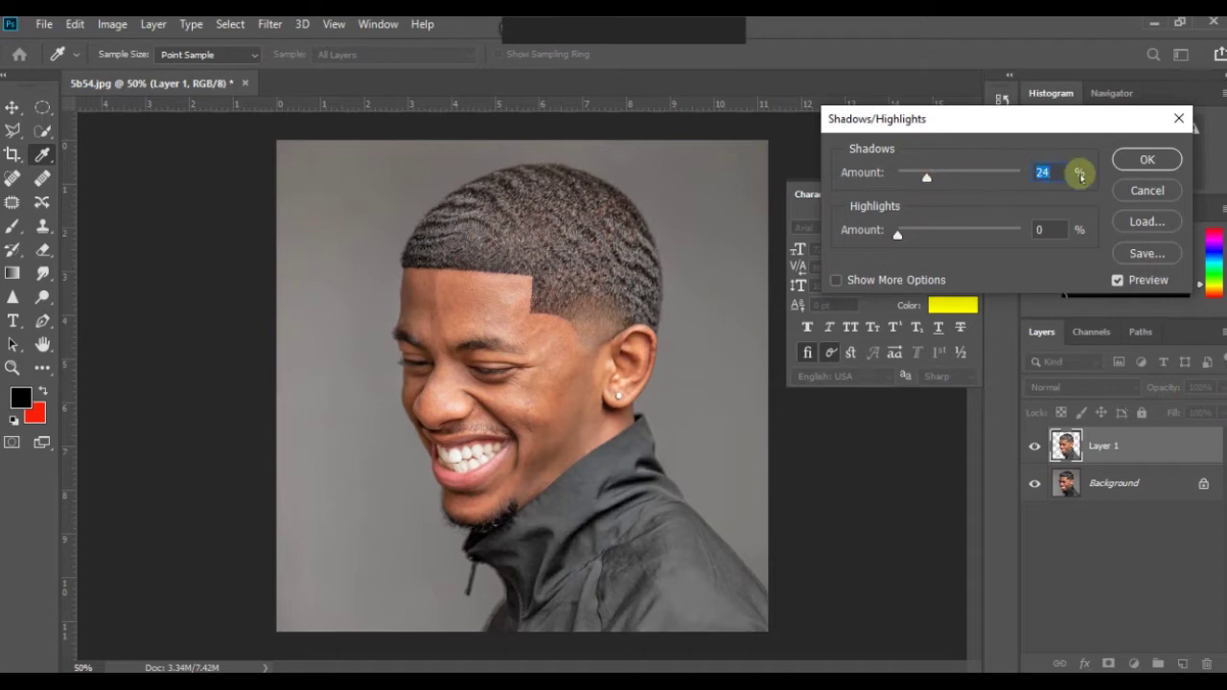
{"action": "left_click", "coordinate": [1117, 160]}
{"action": "key", "text": "w"}
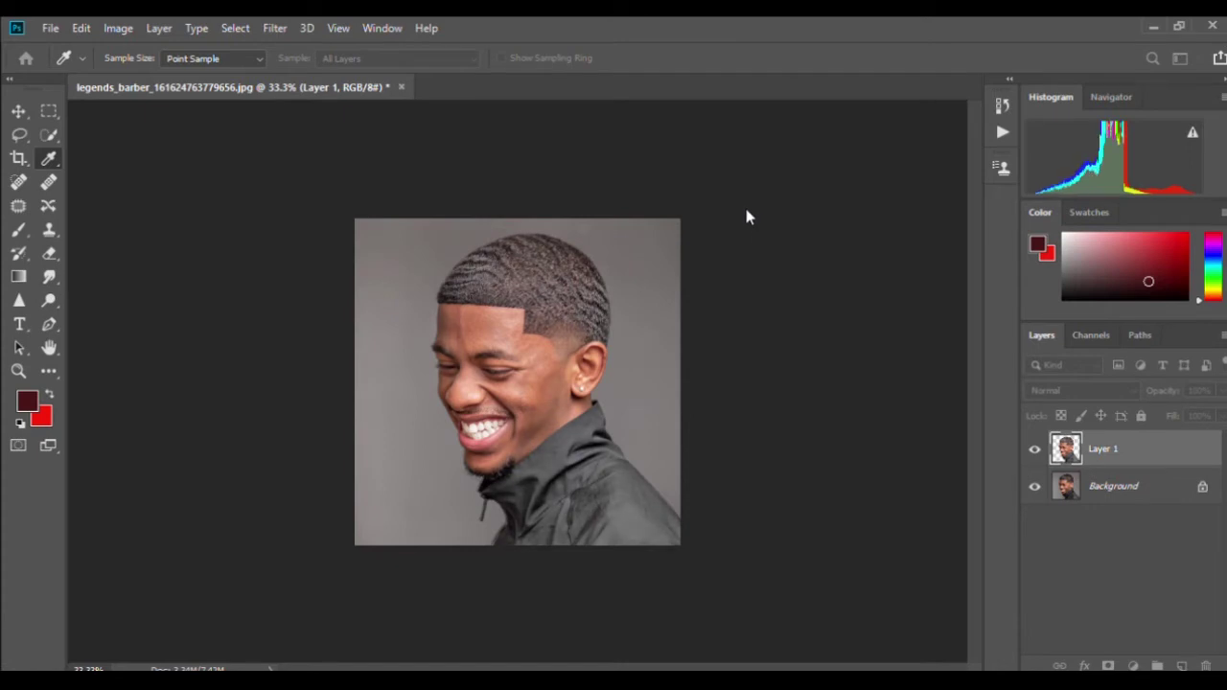
{"action": "key", "text": "p"}
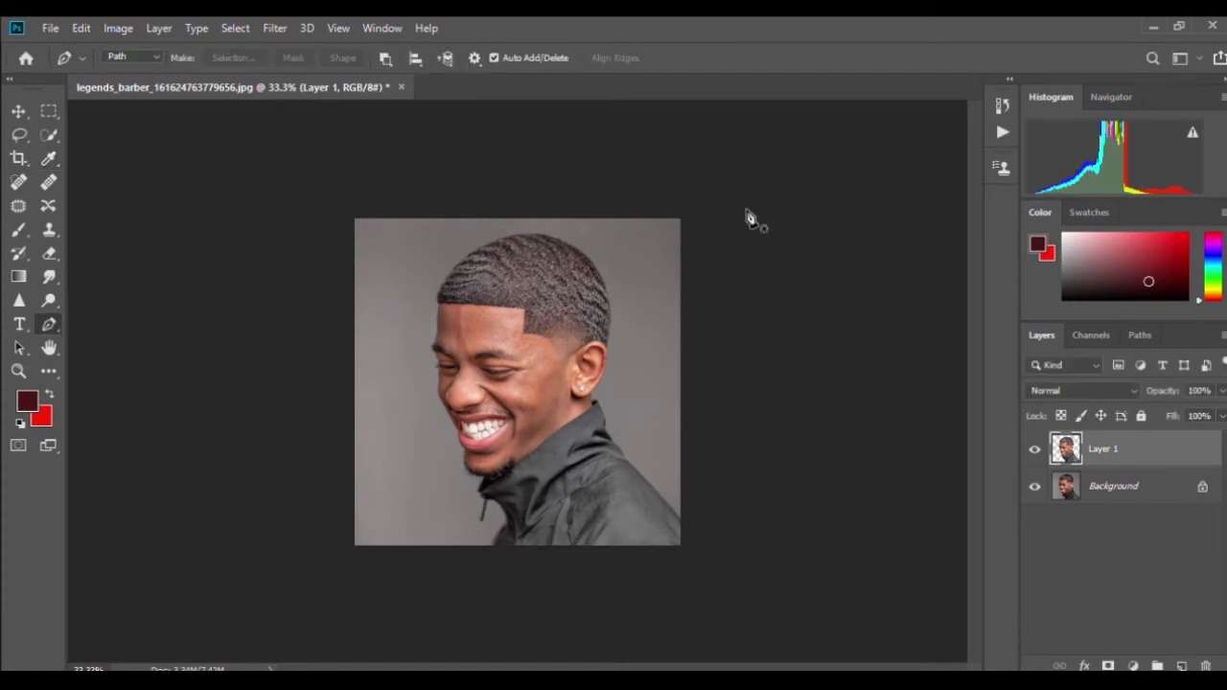
{"action": "left_click", "coordinate": [1034, 449]}
{"action": "left_click", "coordinate": [1033, 450]}
{"action": "left_click", "coordinate": [1034, 449]}
{"action": "left_click", "coordinate": [1033, 449]}
- Select the man's hair with the Polygonal Lasso, following the hairline, sideburn and ear and looping loosely around the head
{"action": "key", "text": "ctrl+plus"}
{"action": "key", "text": "ctrl+plus"}
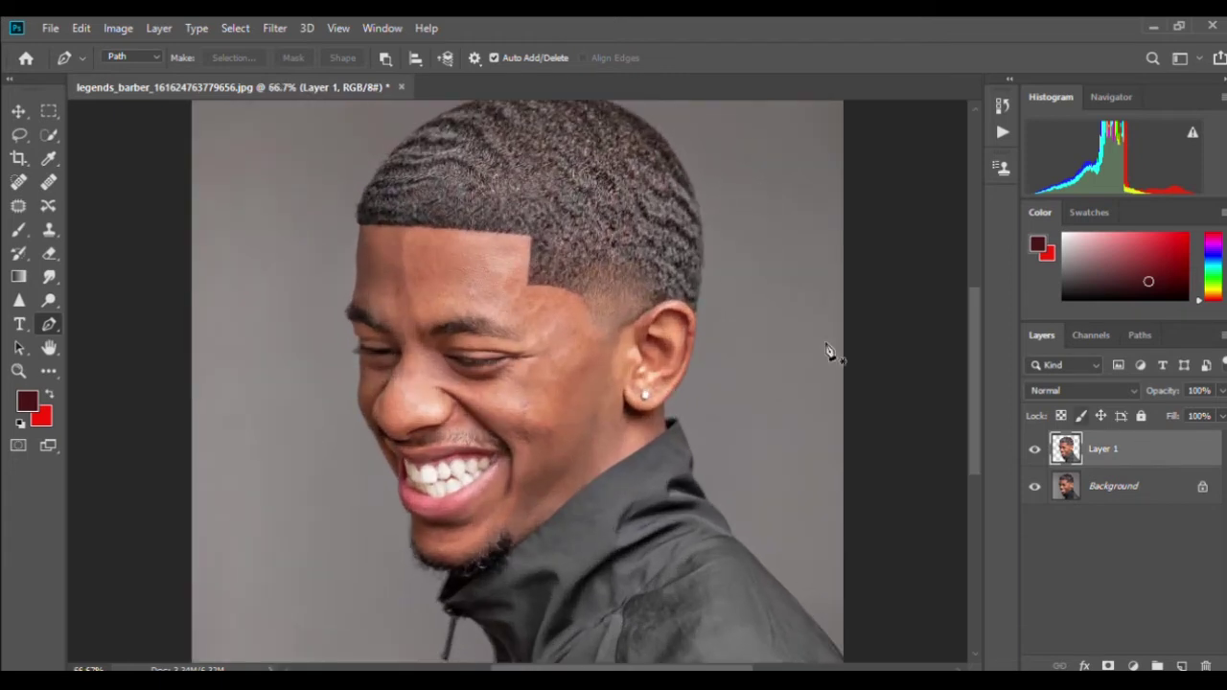
{"action": "left_click", "coordinate": [15, 134]}
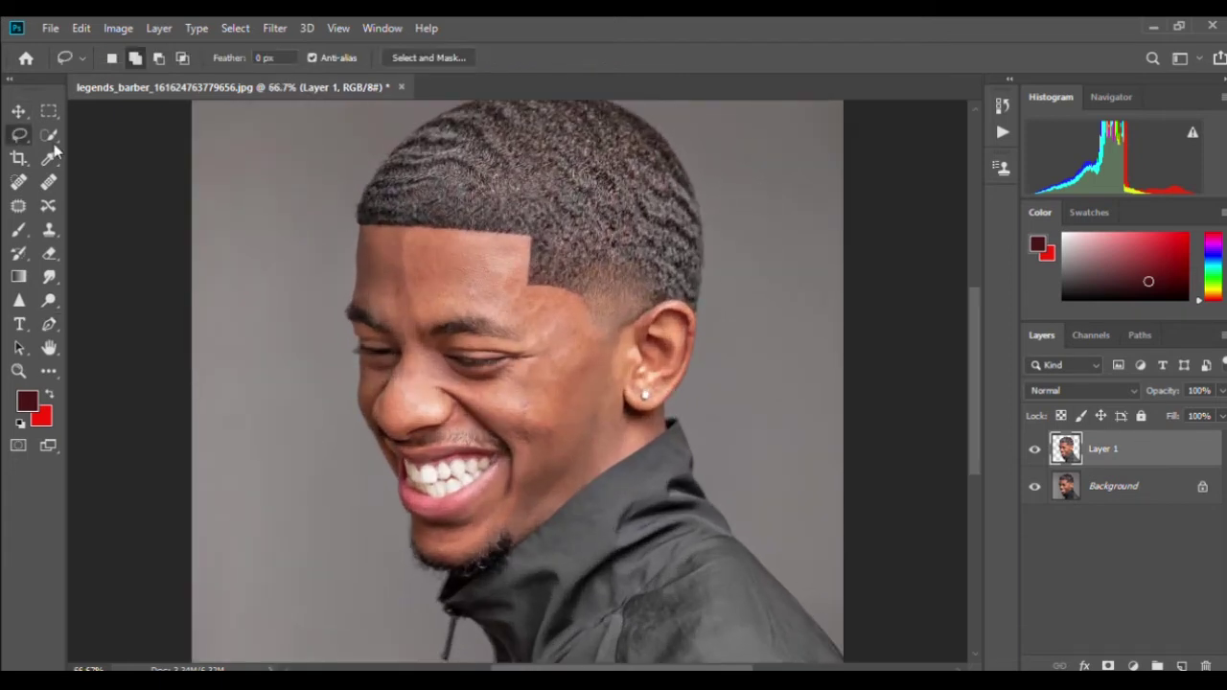
{"action": "key", "text": "shift+l"}
{"action": "key", "text": "ctrl+plus"}
{"action": "left_click_drag", "start_coordinate": [972, 386], "coordinate": [972, 343]}
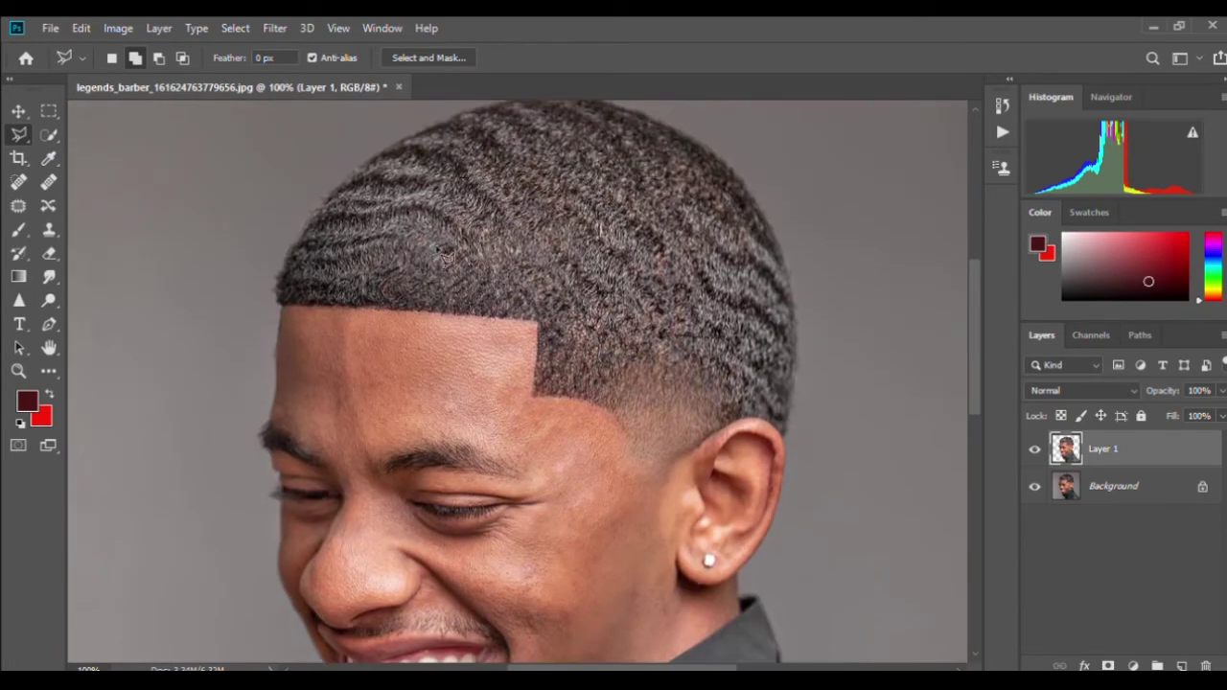
{"action": "left_click", "coordinate": [279, 306]}
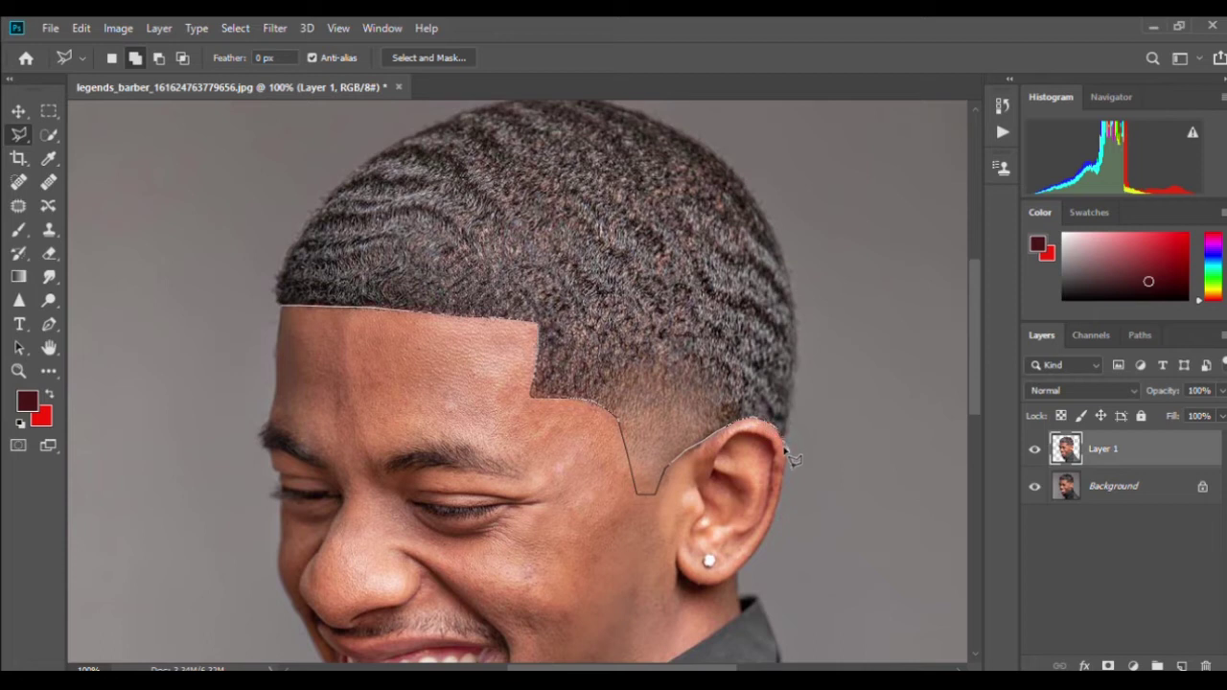
{"action": "left_click", "coordinate": [874, 151]}
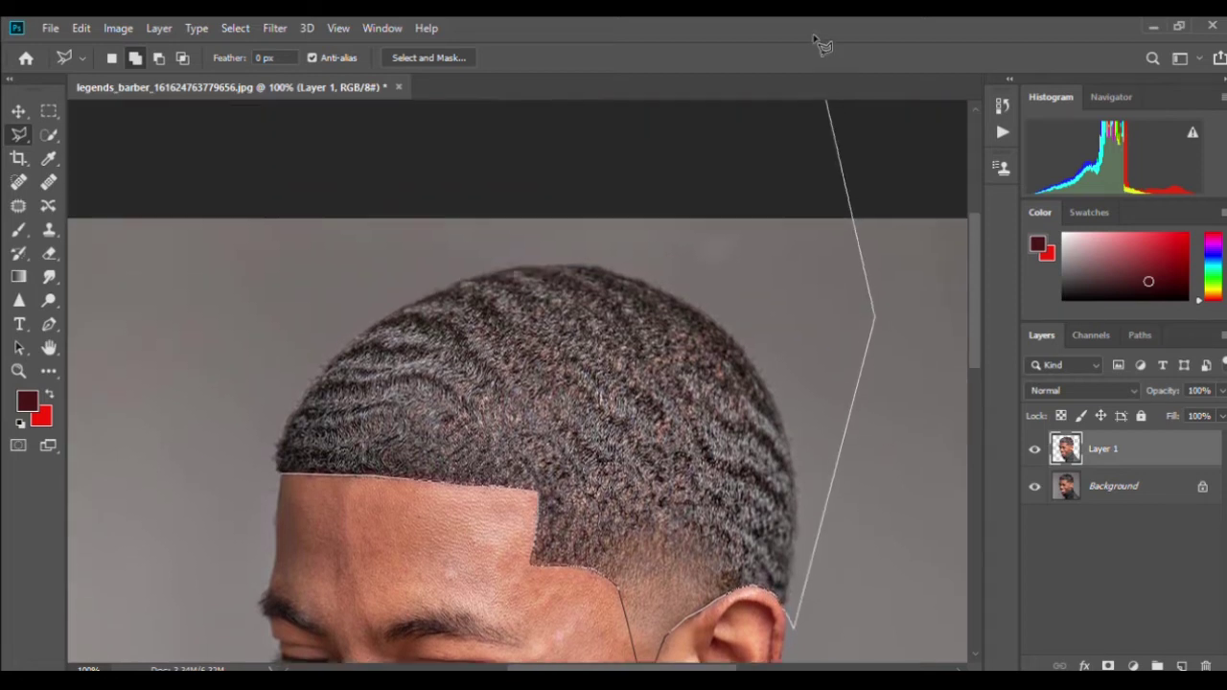
{"action": "left_click", "coordinate": [460, 192]}
{"action": "left_click", "coordinate": [132, 445]}
{"action": "left_click", "coordinate": [165, 501]}
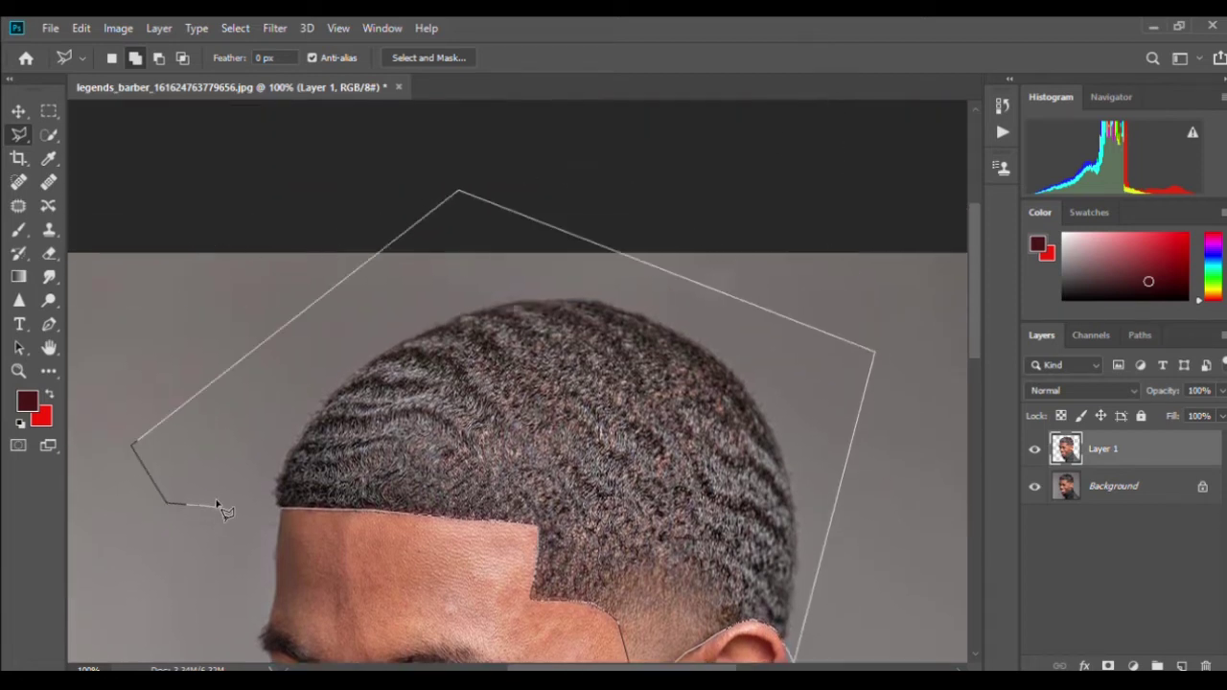
{"action": "left_click", "coordinate": [218, 509]}
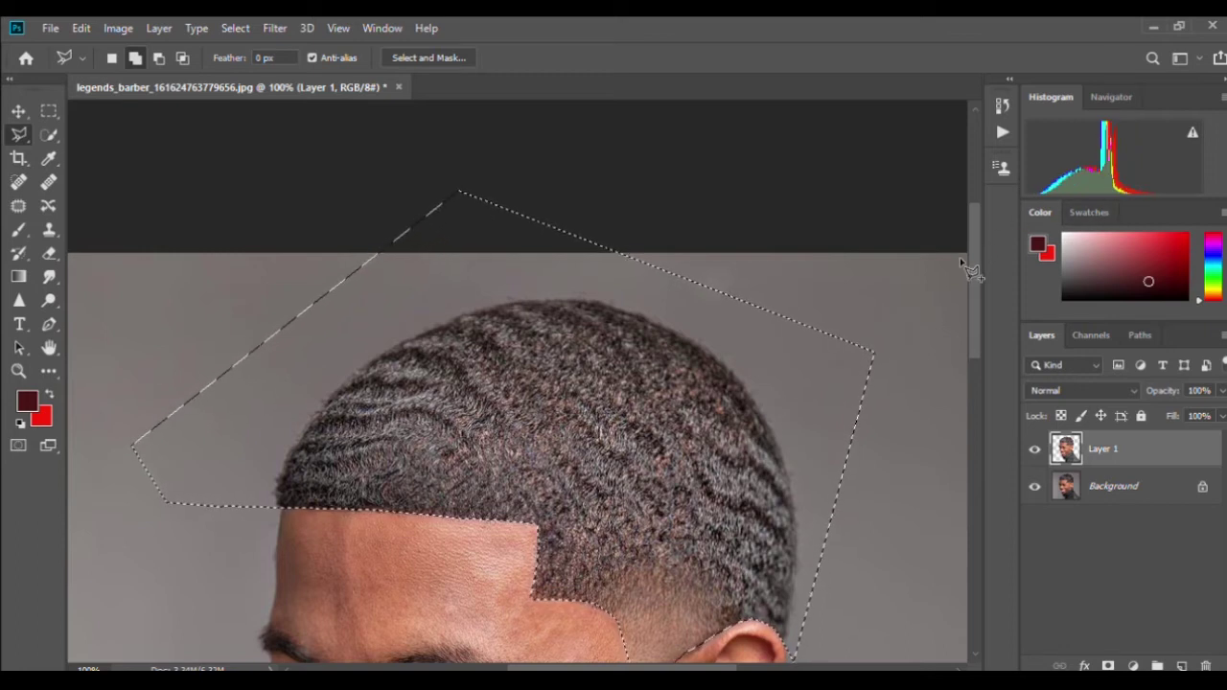
- Add both eyebrows to the hair selection by outlining each with the Polygonal Lasso
{"action": "left_click_drag", "start_coordinate": [971, 271], "coordinate": [954, 383]}
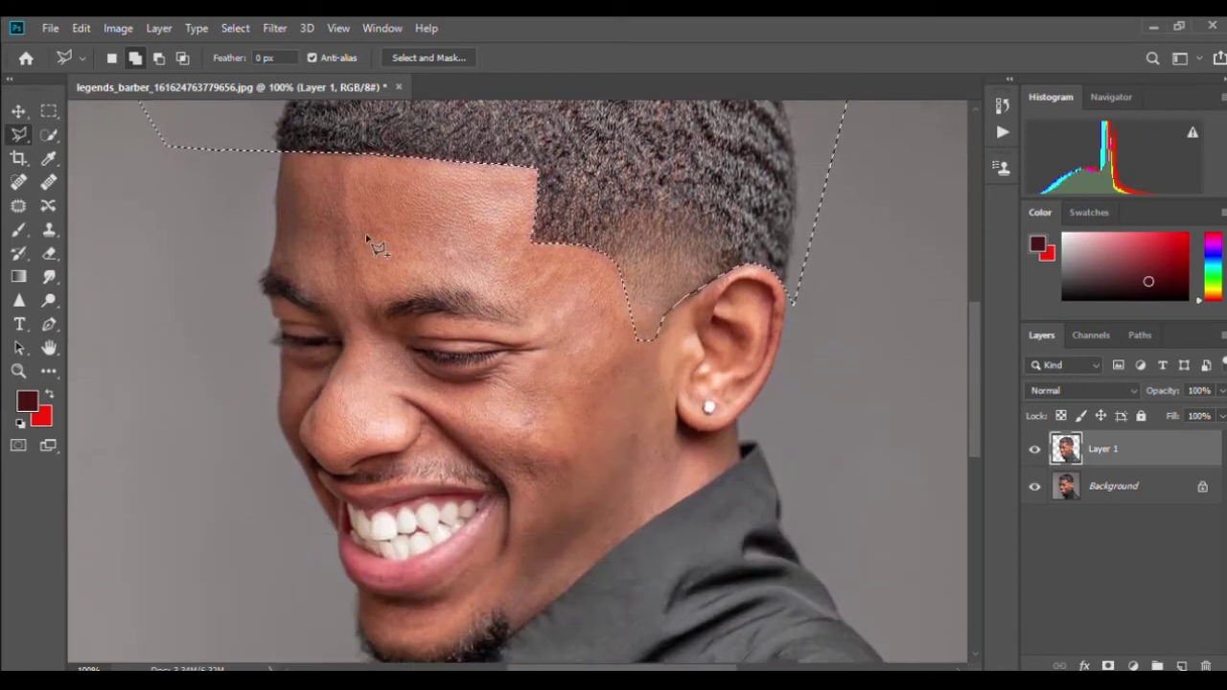
{"action": "left_click", "coordinate": [410, 311]}
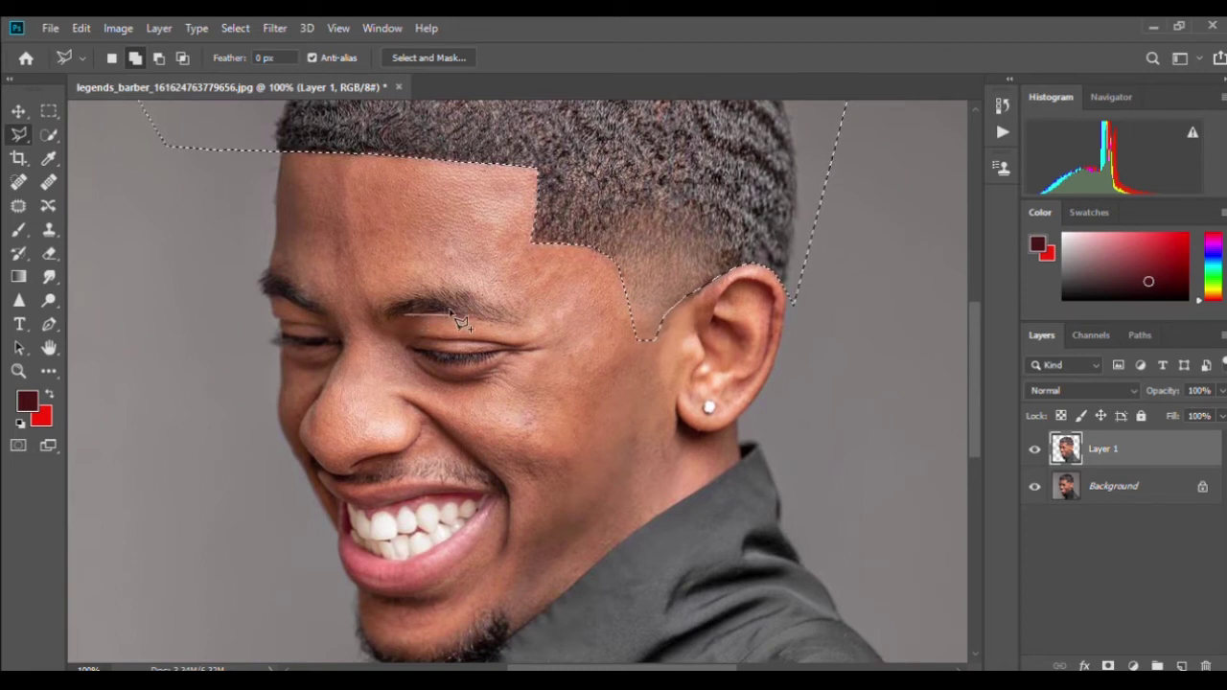
{"action": "left_click", "coordinate": [474, 317]}
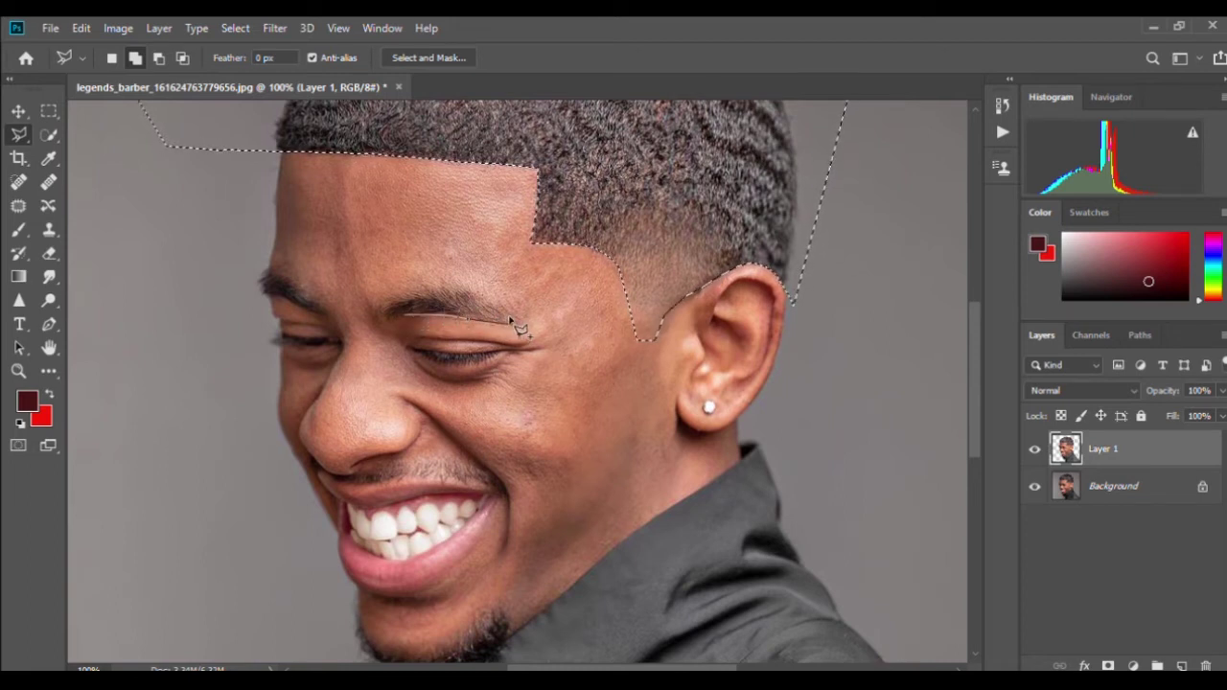
{"action": "left_click", "coordinate": [401, 290]}
{"action": "left_click", "coordinate": [382, 314]}
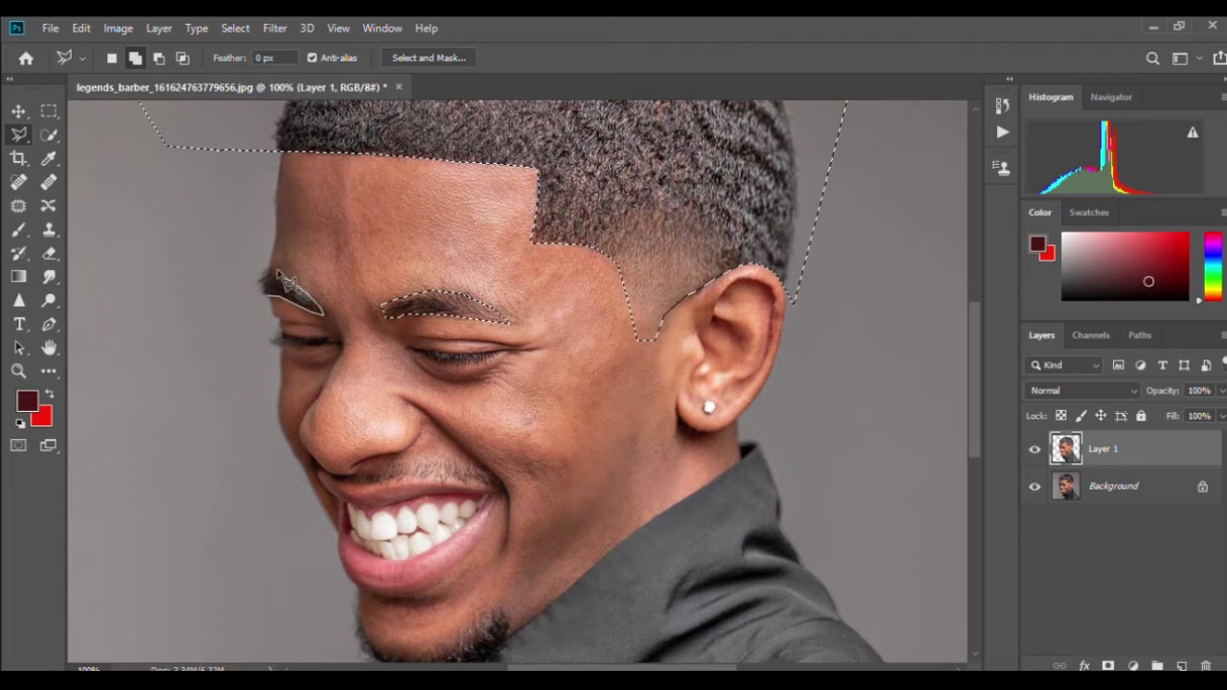
{"action": "left_click", "coordinate": [254, 280]}
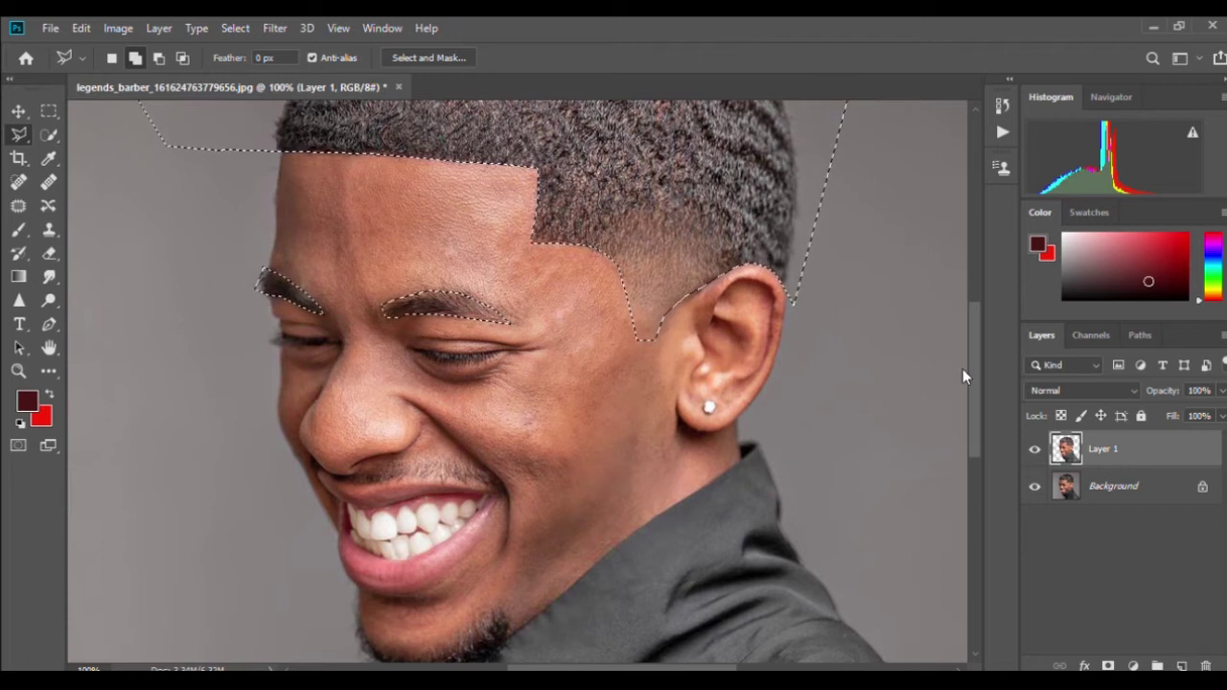
{"action": "scroll", "coordinate": [964, 379], "scroll_direction": "down", "scroll_amount": 5}
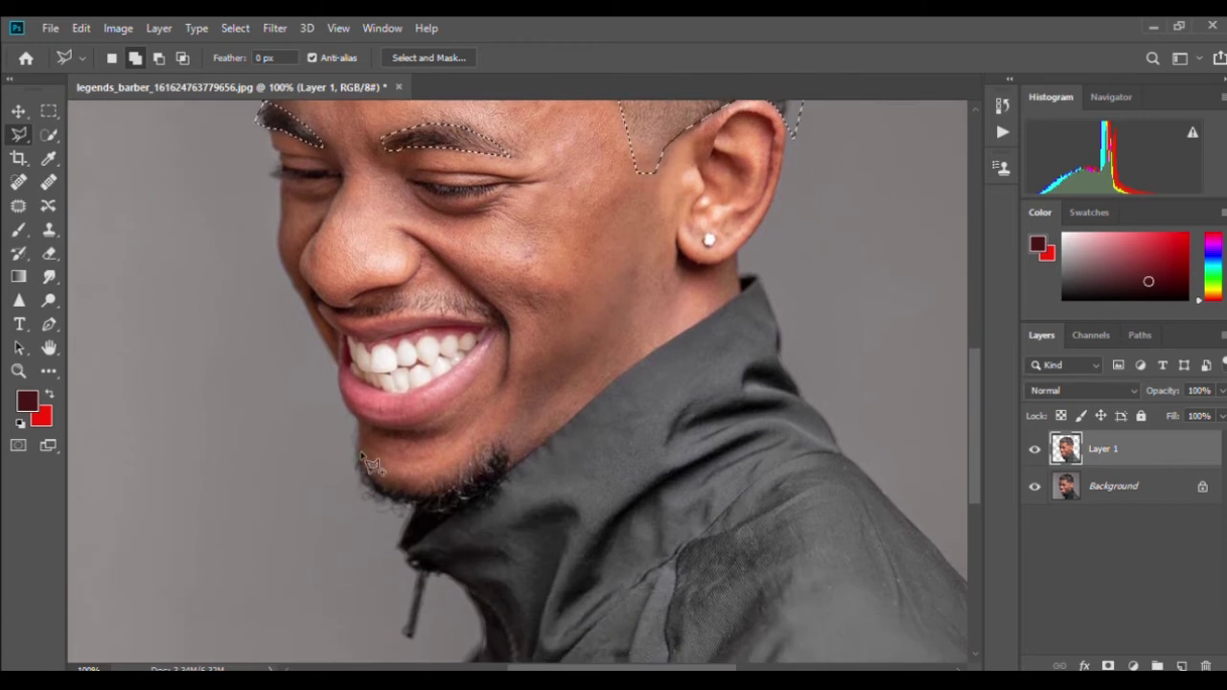
- Add the chin beard and the moustache to the hair and eyebrow selection by outlining each with the Polygonal Lasso
{"action": "mouse_move", "coordinate": [361, 464]}
{"action": "left_mouse_down"}
{"action": "mouse_move", "coordinate": [380, 485]}
{"action": "mouse_move", "coordinate": [413, 485]}
{"action": "mouse_move", "coordinate": [460, 467]}
{"action": "mouse_move", "coordinate": [493, 435]}
{"action": "mouse_move", "coordinate": [510, 459]}
{"action": "mouse_move", "coordinate": [470, 495]}
{"action": "mouse_move", "coordinate": [418, 511]}
{"action": "mouse_move", "coordinate": [356, 495]}
{"action": "mouse_move", "coordinate": [342, 450]}
{"action": "left_mouse_up"}
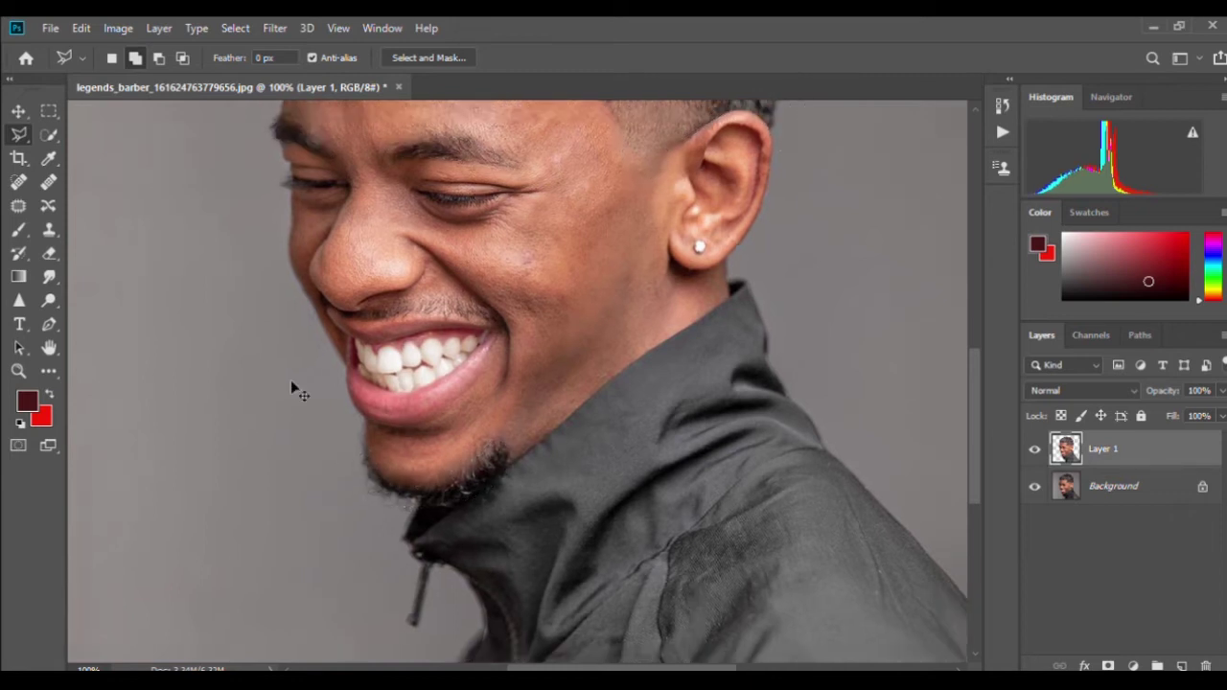
{"action": "key", "text": "ctrl+minus"}
{"action": "key", "text": "ctrl+plus"}
{"action": "key", "text": "ctrl+plus"}
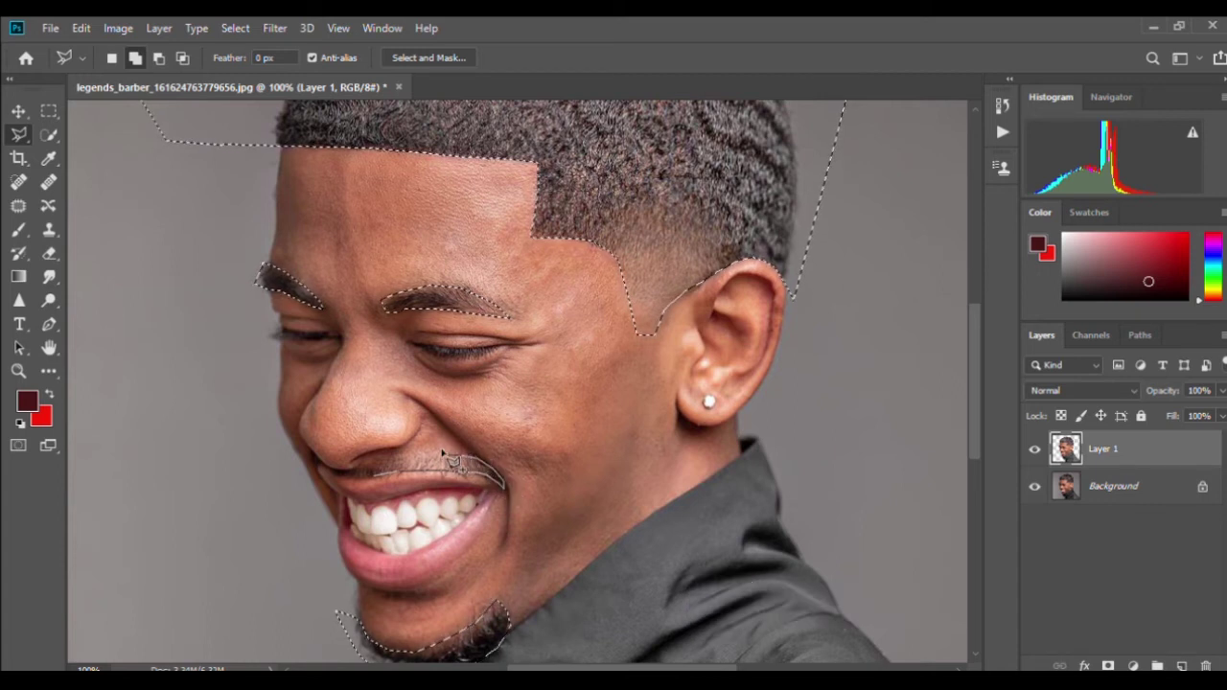
{"action": "left_click", "coordinate": [354, 471]}
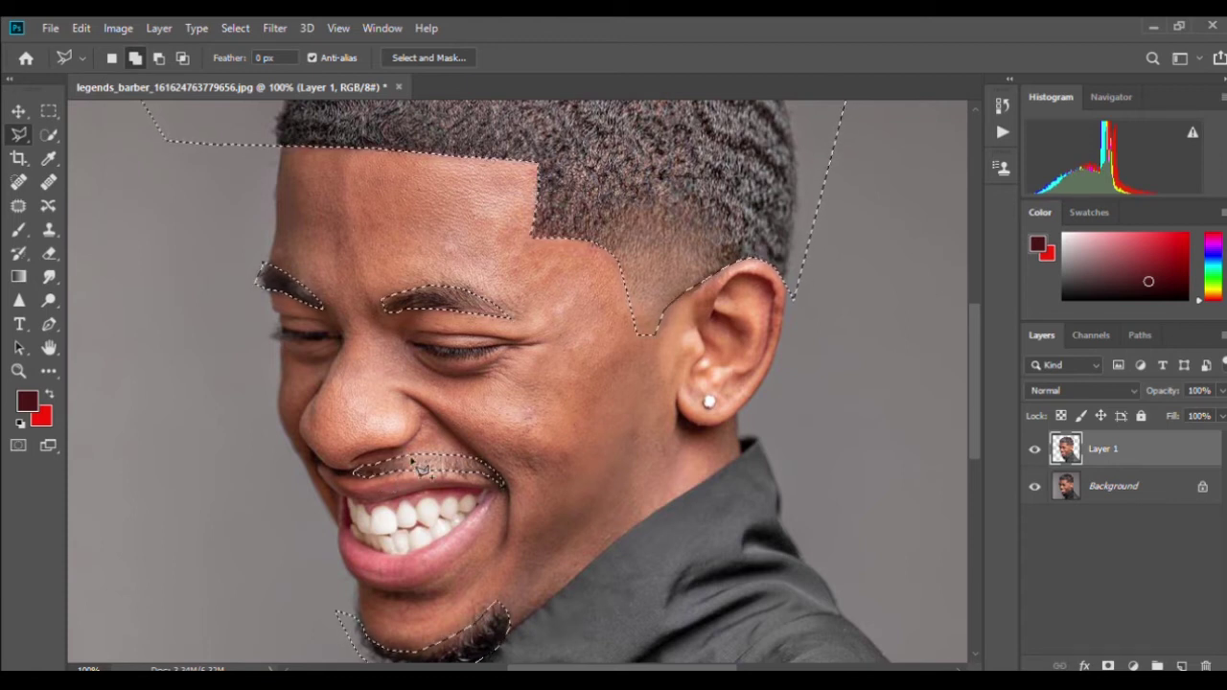
{"action": "key", "text": "ctrl+minus"}
{"action": "key", "text": "ctrl+minus"}
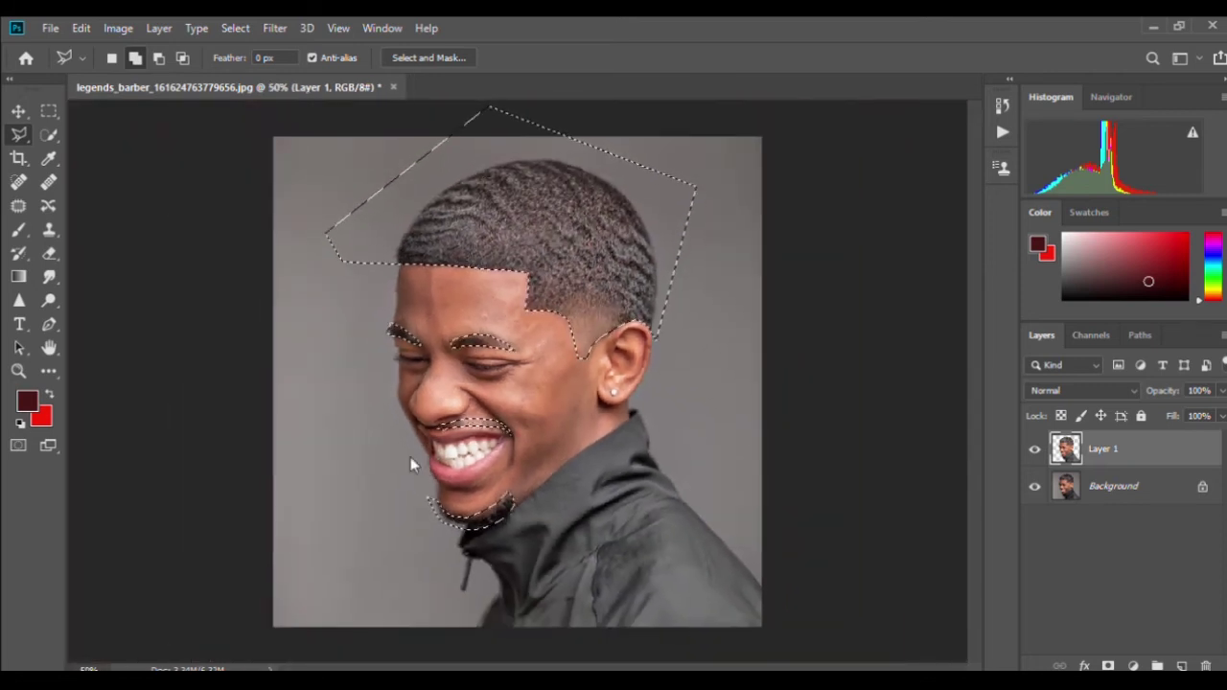
- Copy the selected hair areas to a new layer and check the cutout by toggling the visibility of Layer 1 and the Background
{"action": "key", "text": "ctrl+j"}
{"action": "left_click", "coordinate": [1033, 487]}
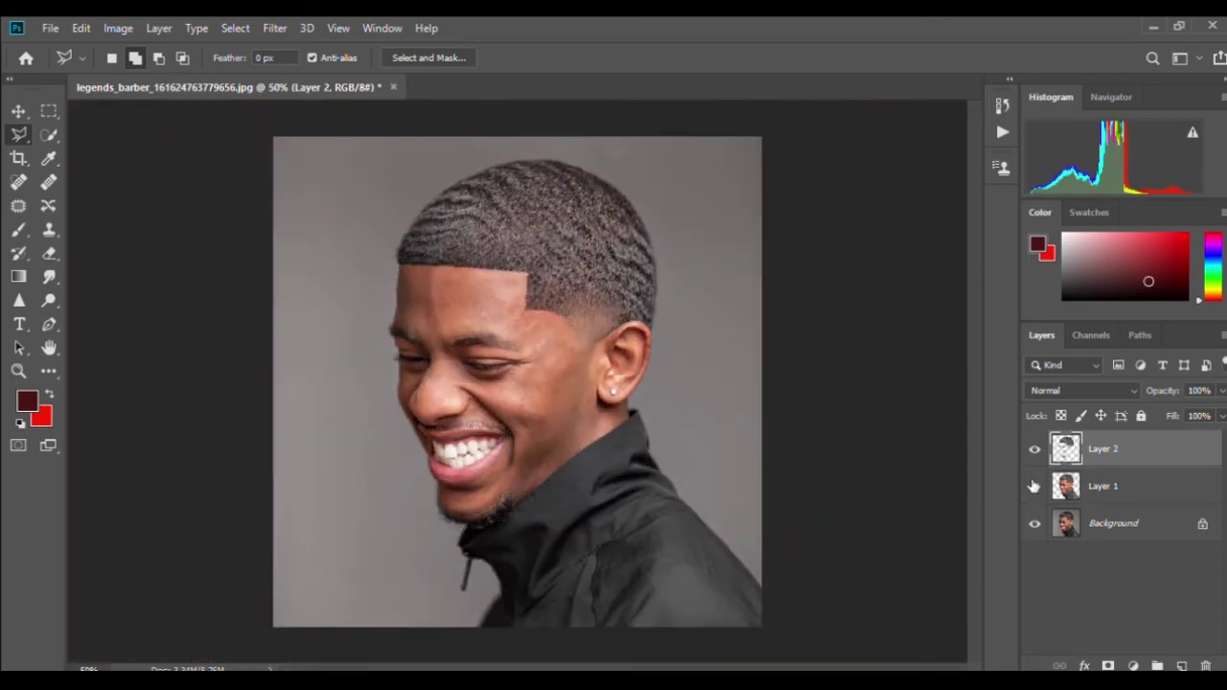
{"action": "left_click", "coordinate": [1033, 524]}
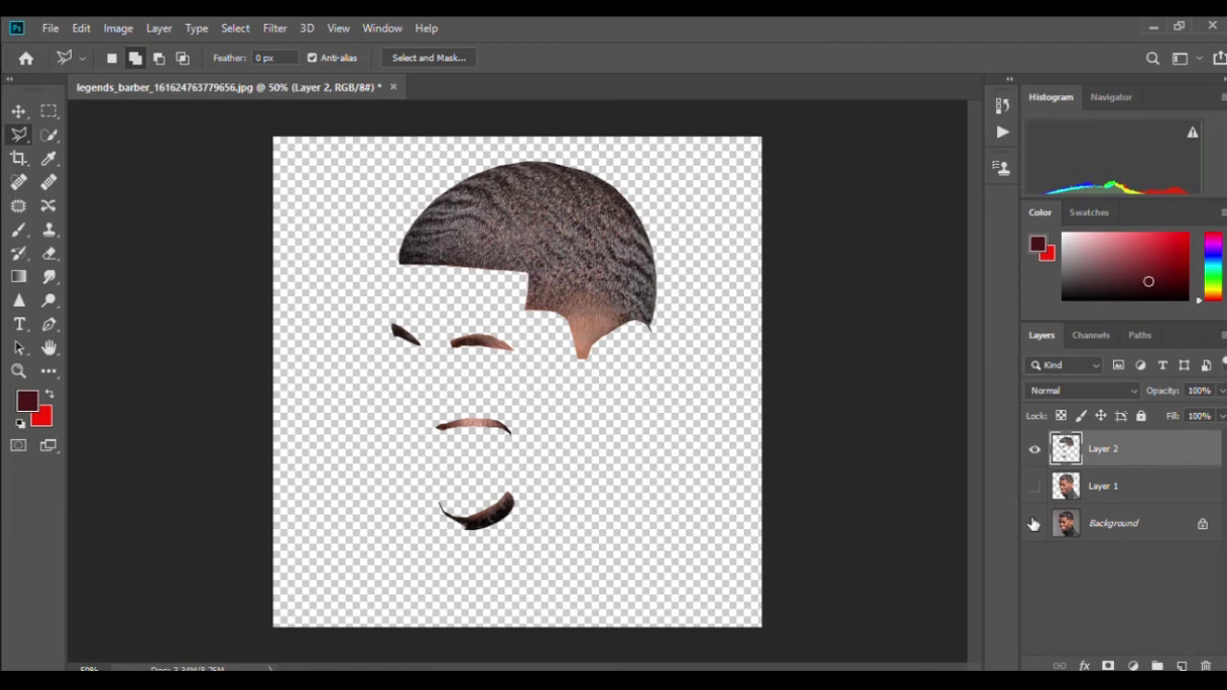
{"action": "left_click", "coordinate": [1034, 491]}
{"action": "left_click", "coordinate": [1033, 520]}
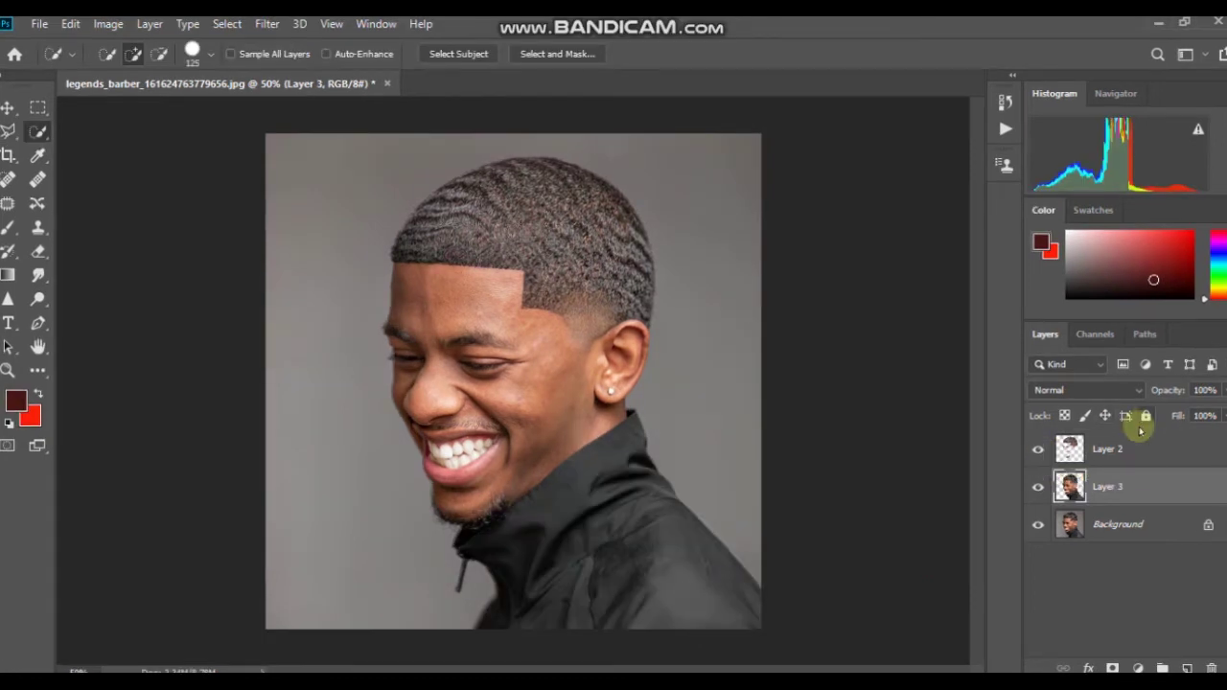
- Select Layer 2 and review the document's dimensions and resolution in the Image Size settings
{"action": "left_click", "coordinate": [1145, 448]}
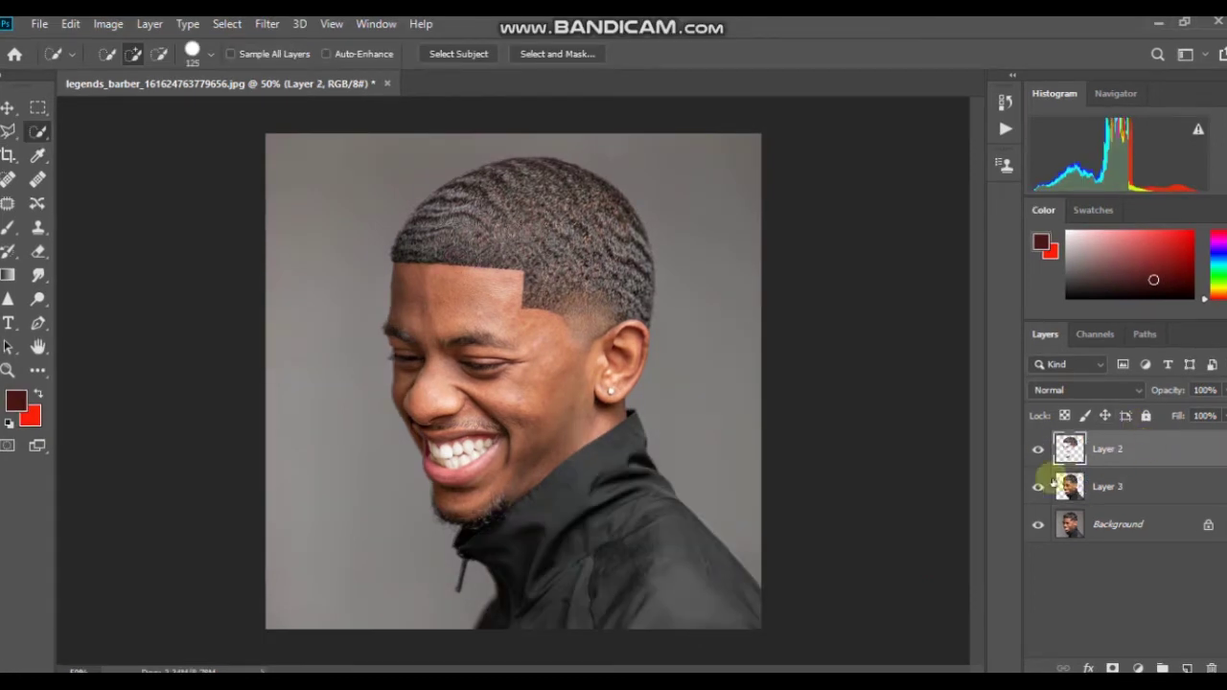
{"action": "left_click", "coordinate": [110, 23]}
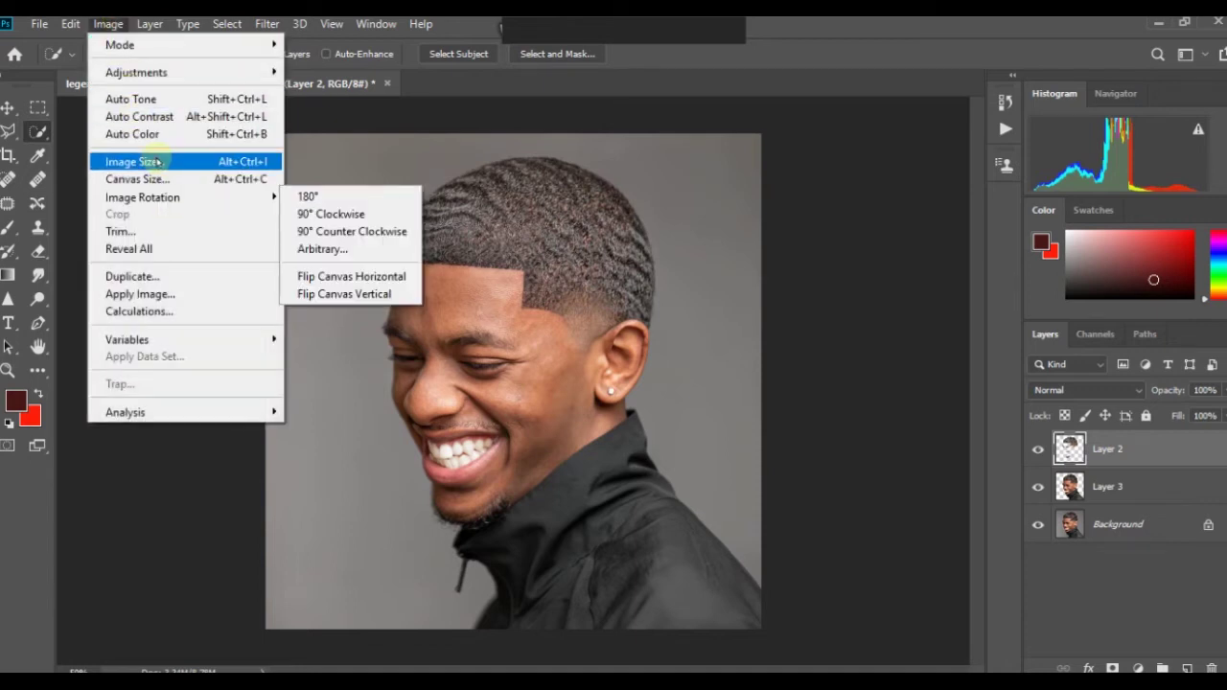
{"action": "left_click", "coordinate": [156, 159]}
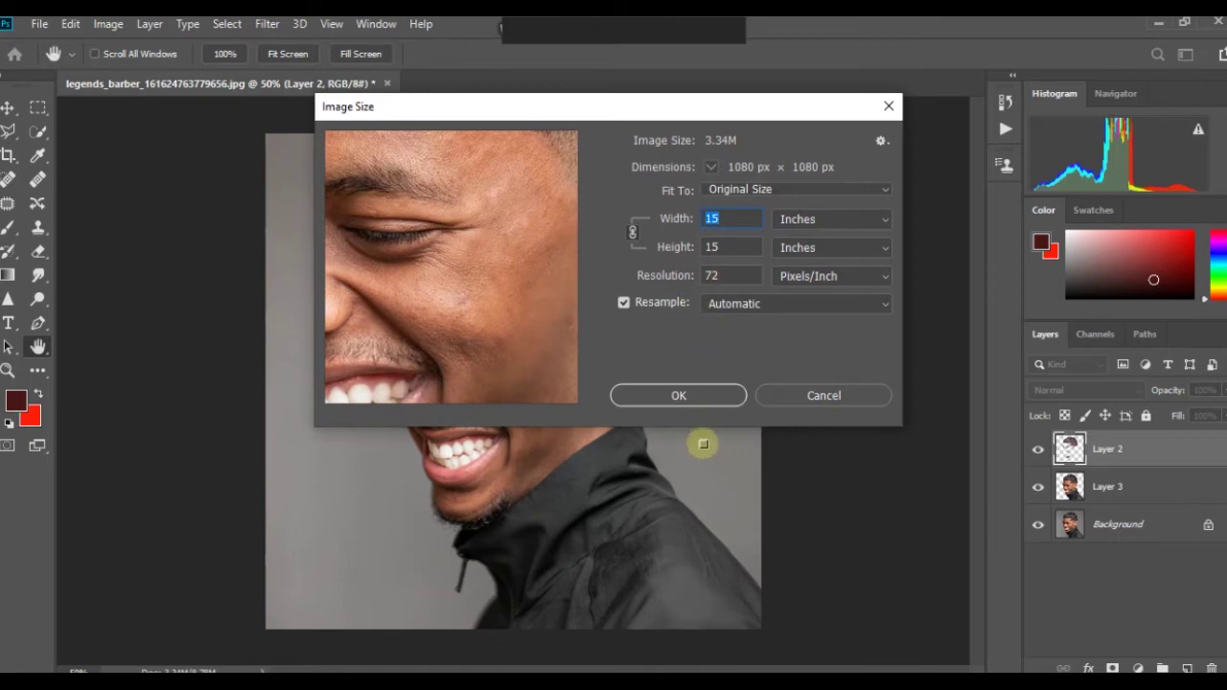
{"action": "left_click", "coordinate": [682, 396]}
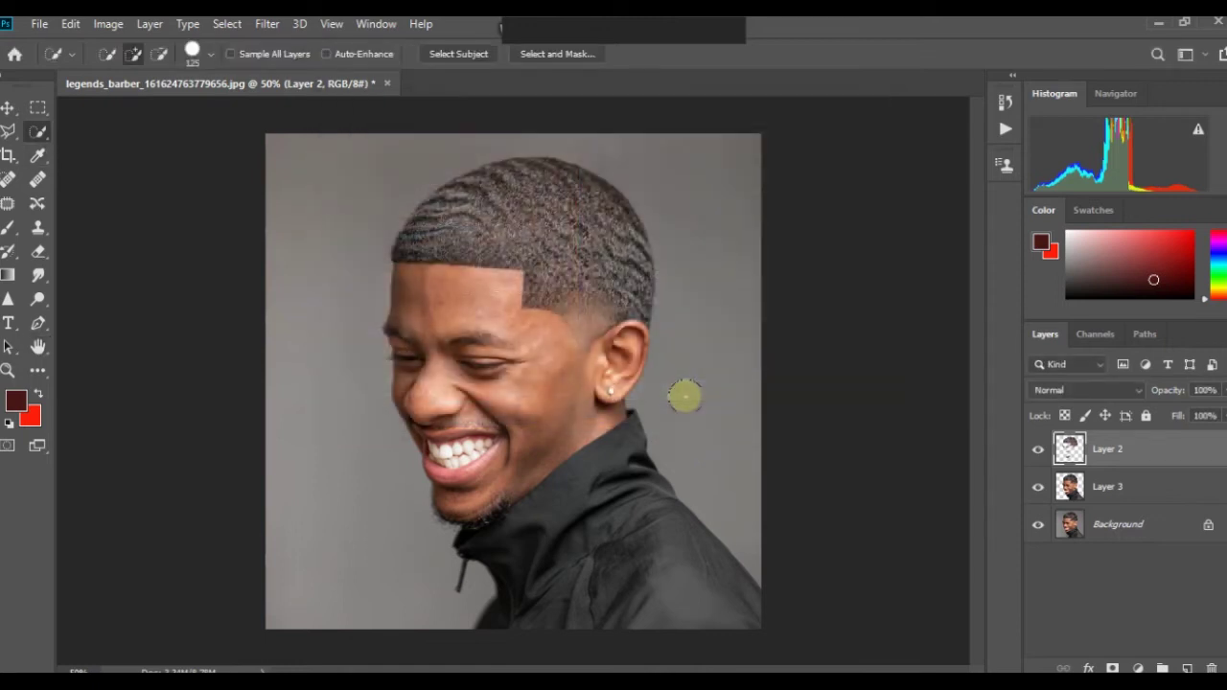
- Try the Oil Paint filter on Layer 2 with stylization 6.8, cleanliness 7.1, scale 0.8, bristle detail 4.5 and shine 2.3
{"action": "left_click", "coordinate": [264, 23]}
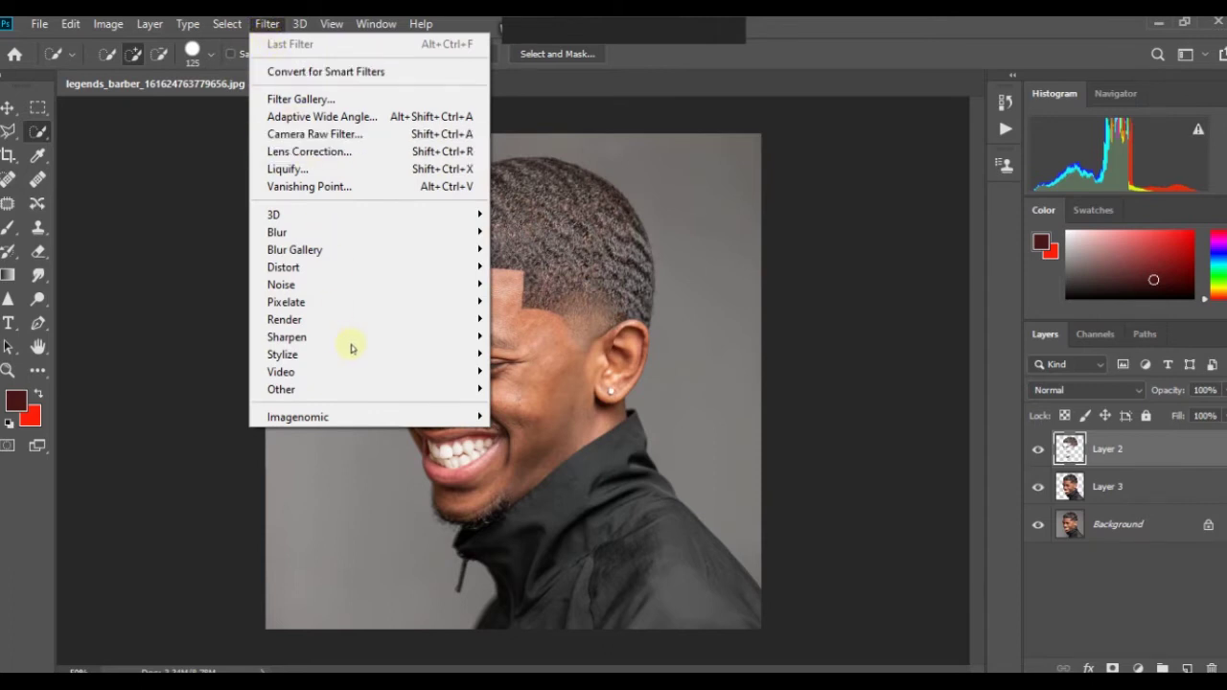
{"action": "mouse_move", "coordinate": [360, 352]}
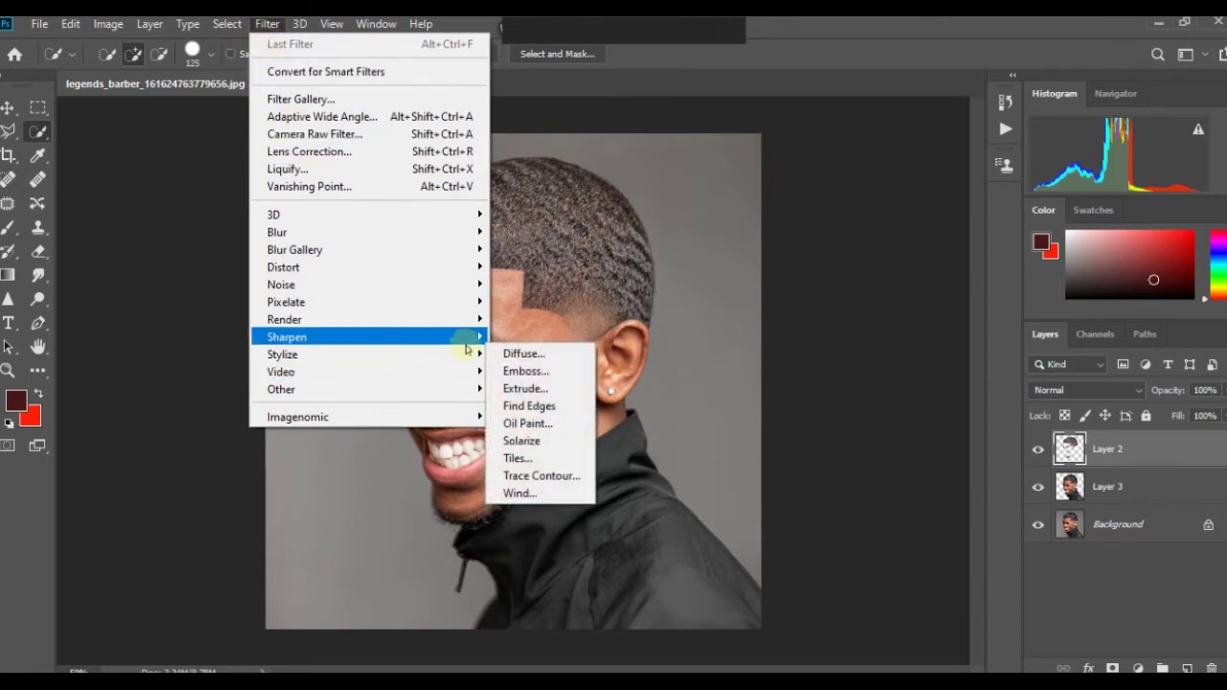
{"action": "mouse_move", "coordinate": [439, 354]}
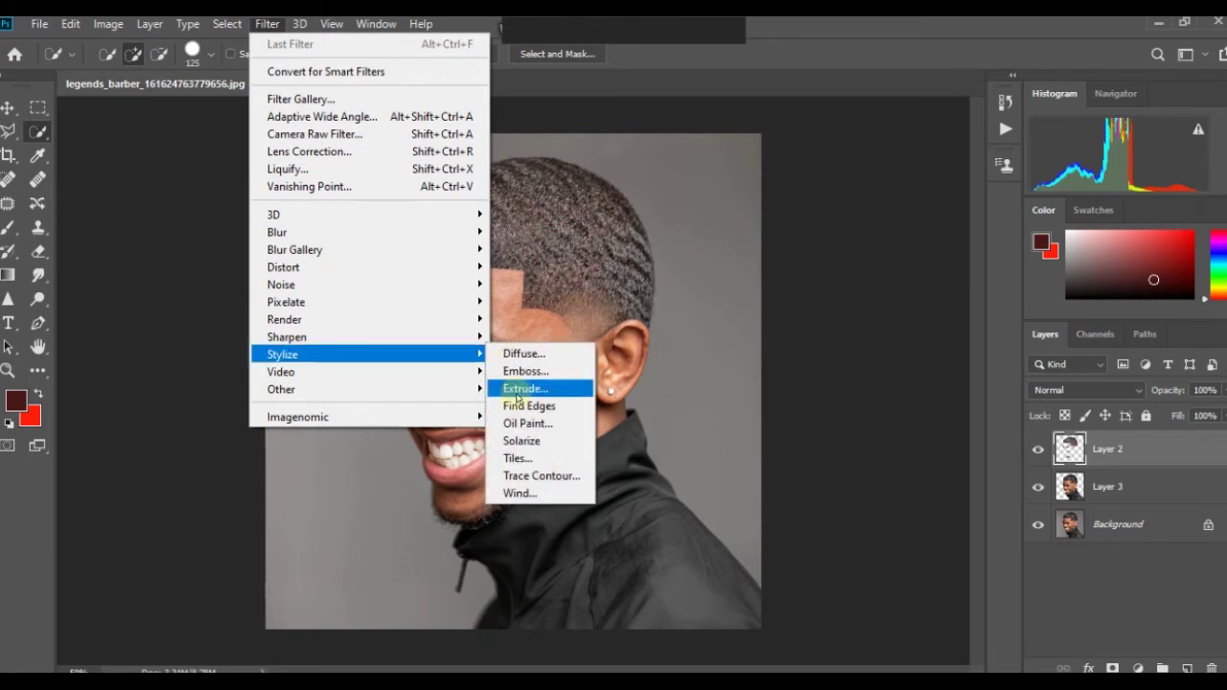
{"action": "left_click", "coordinate": [530, 425]}
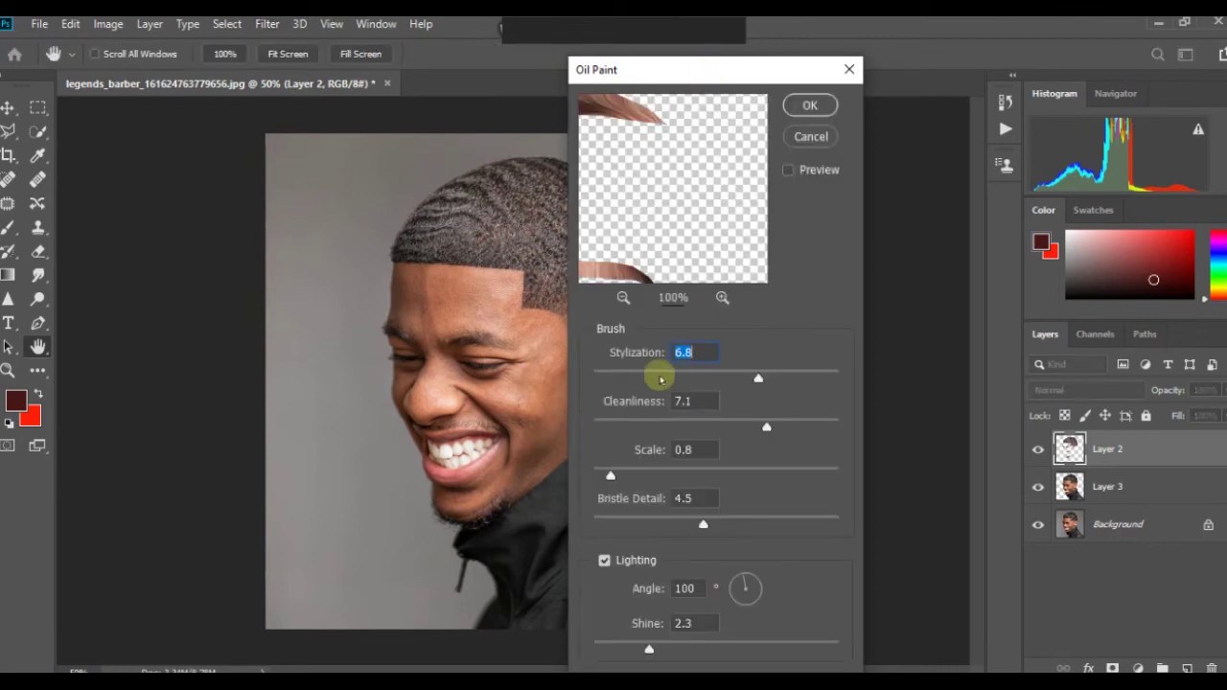
{"action": "left_click", "coordinate": [810, 104]}
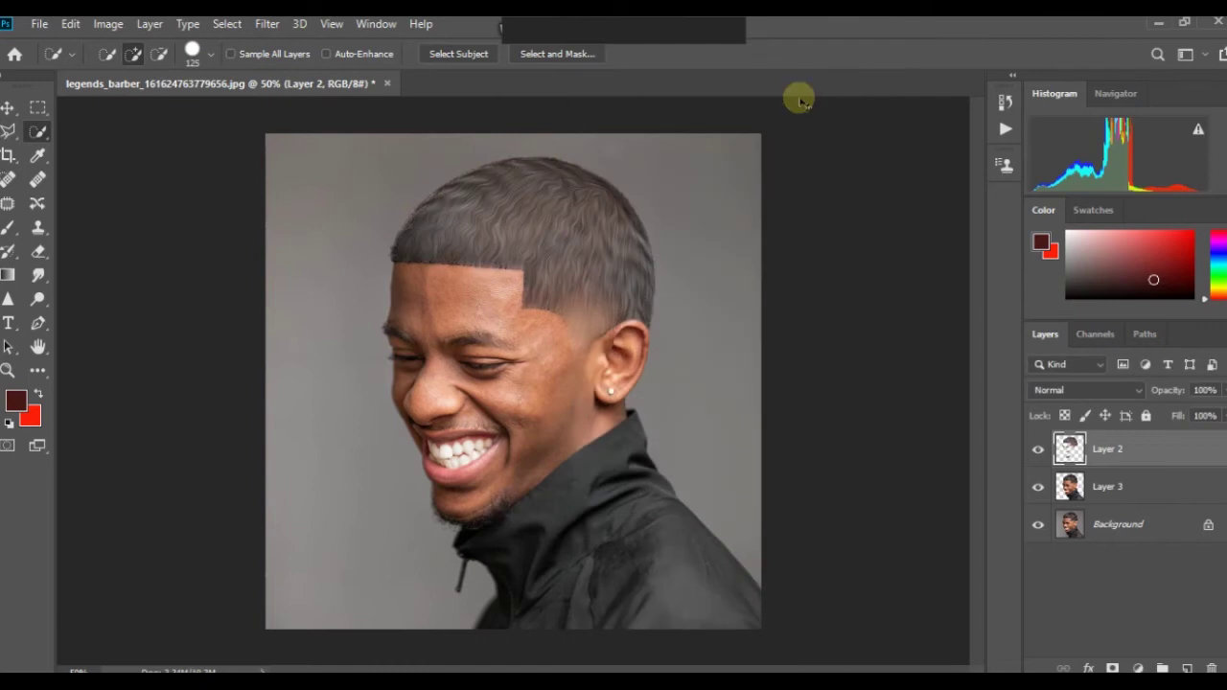
- Resample the image to a resolution of 300 pixels per inch, keeping the 15 by 15 inch size
{"action": "left_click", "coordinate": [108, 23]}
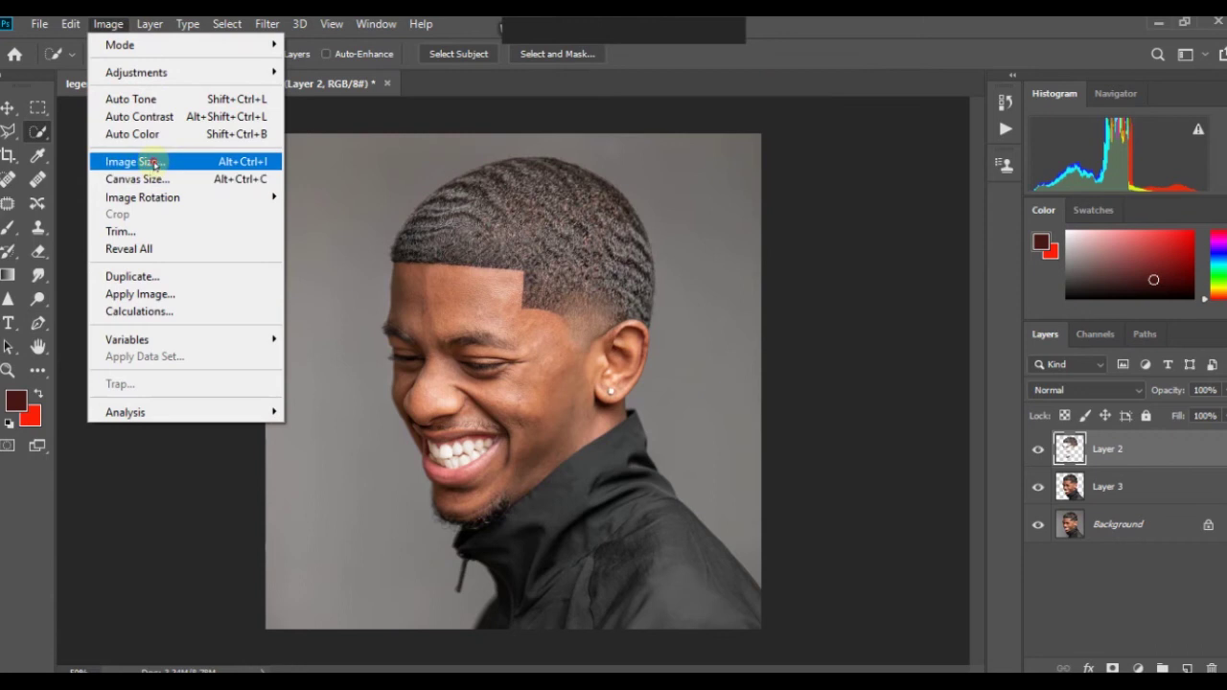
{"action": "left_click", "coordinate": [151, 161]}
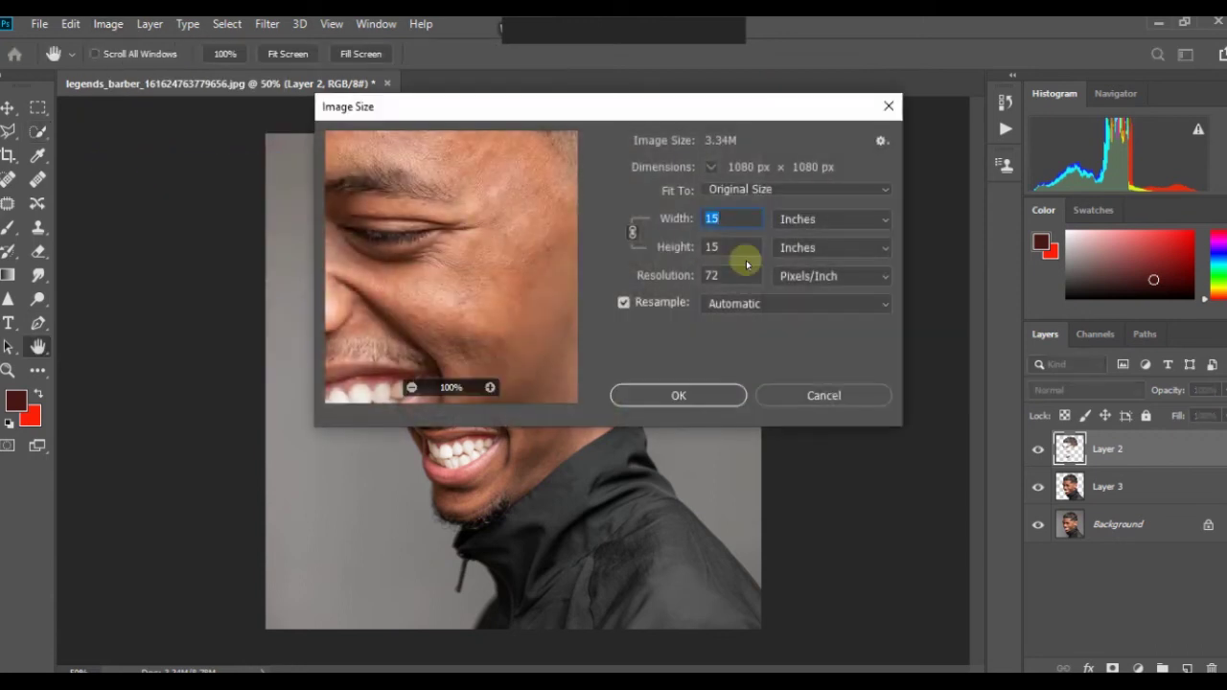
{"action": "left_click", "coordinate": [650, 275]}
{"action": "type", "text": "3"}
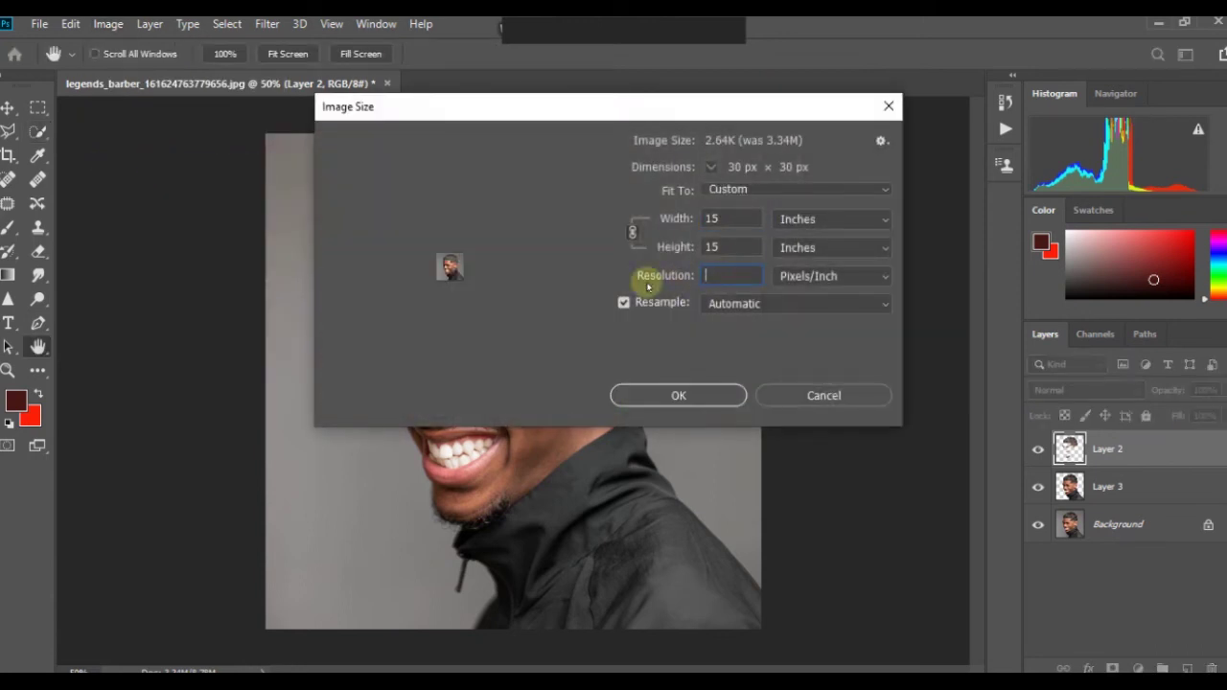
{"action": "type", "text": "300"}
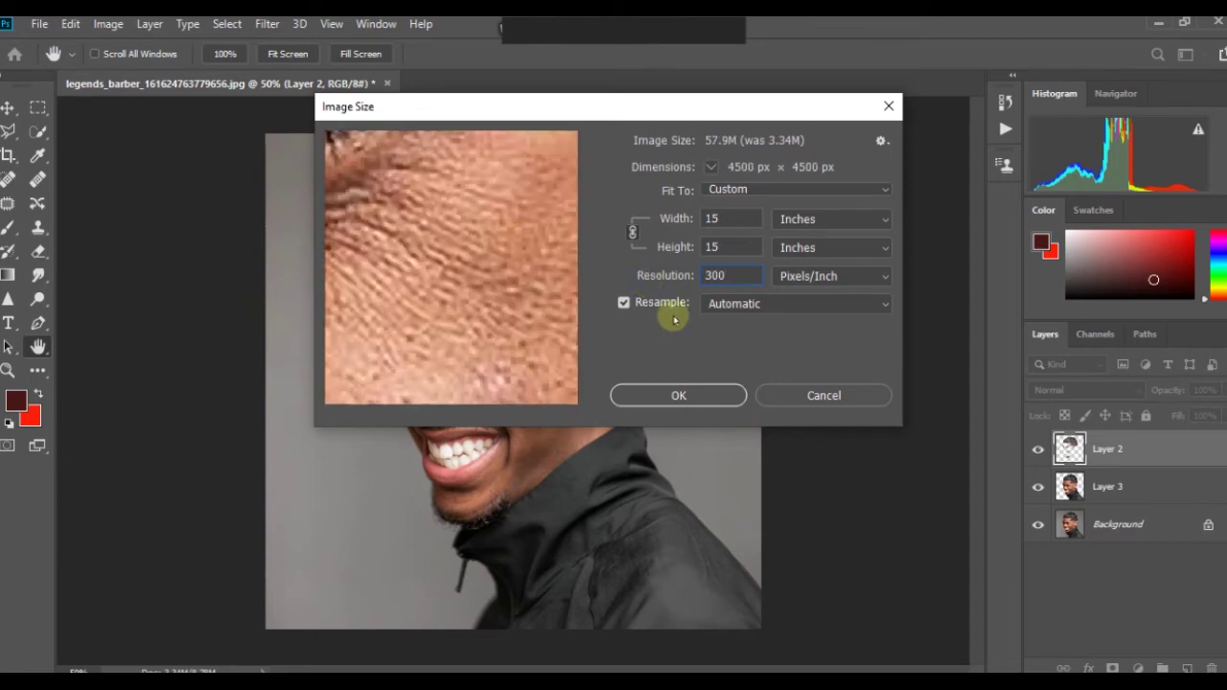
{"action": "left_click", "coordinate": [707, 401]}
{"action": "key", "text": "w"}
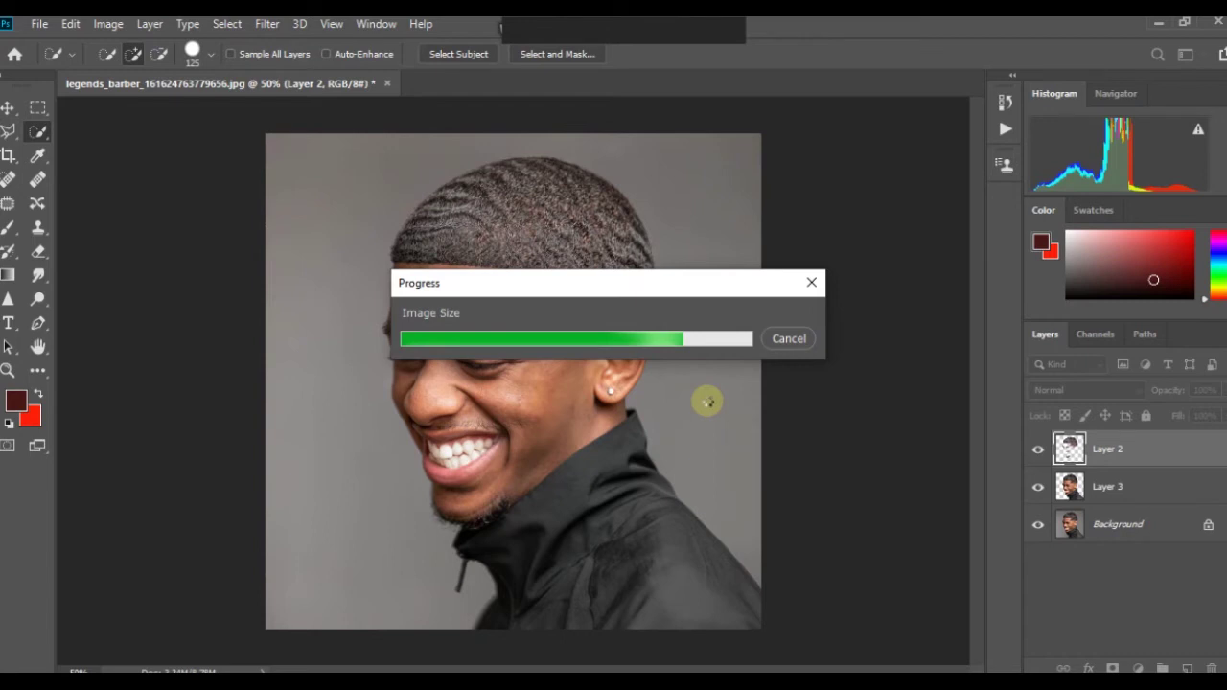
- Reapply the last-used Oil Paint filter to the hair on Layer 2
{"action": "key", "text": "ctrl+minus"}
{"action": "key", "text": "ctrl+minus"}
{"action": "key", "text": "ctrl+minus"}
{"action": "key", "text": "ctrl+minus"}
{"action": "key", "text": "ctrl+minus"}
{"action": "key", "text": "ctrl+plus"}
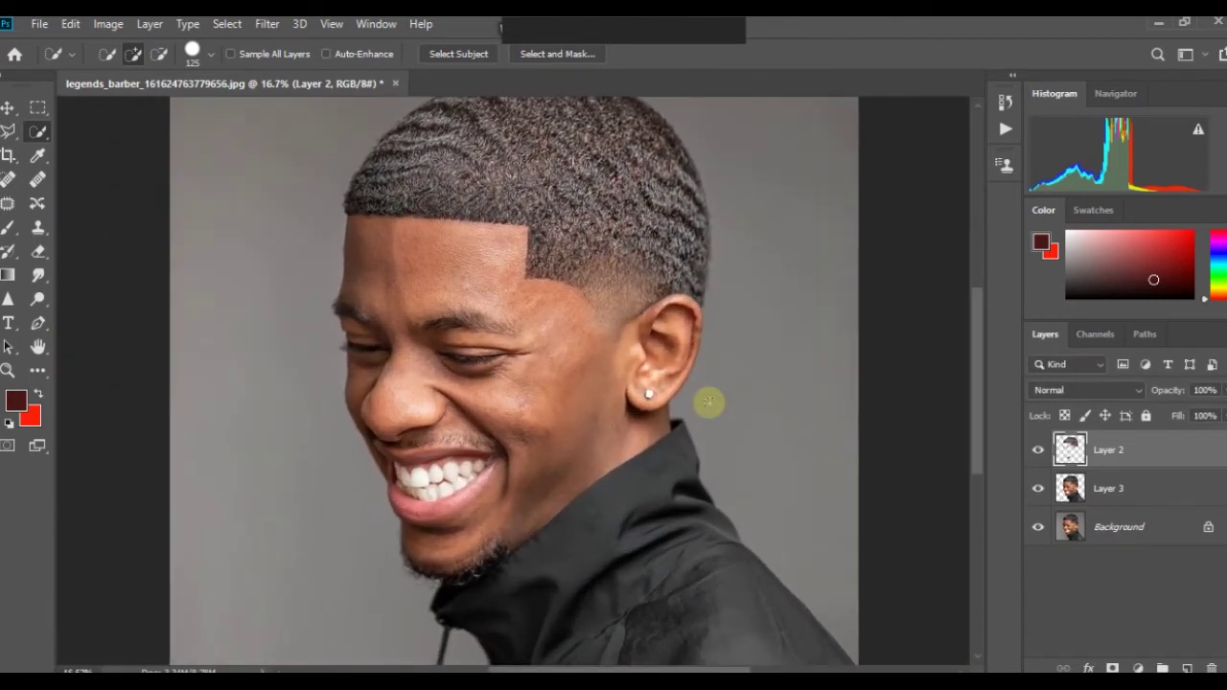
{"action": "left_click", "coordinate": [268, 24]}
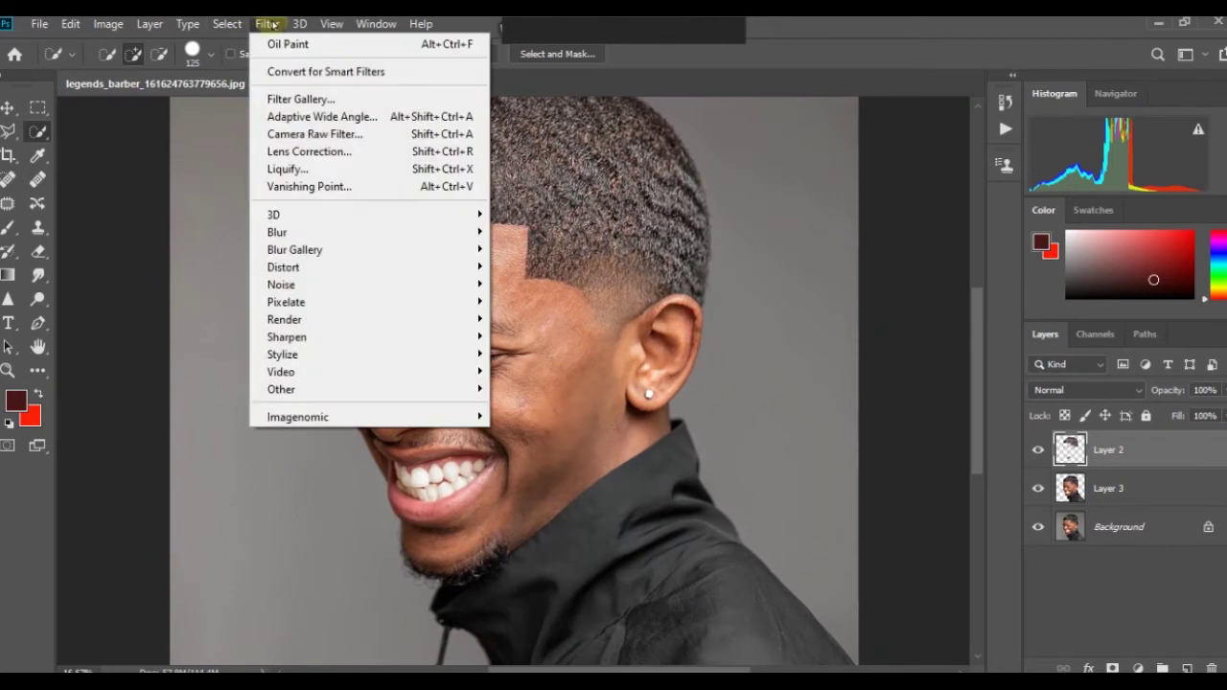
{"action": "left_click", "coordinate": [284, 44]}
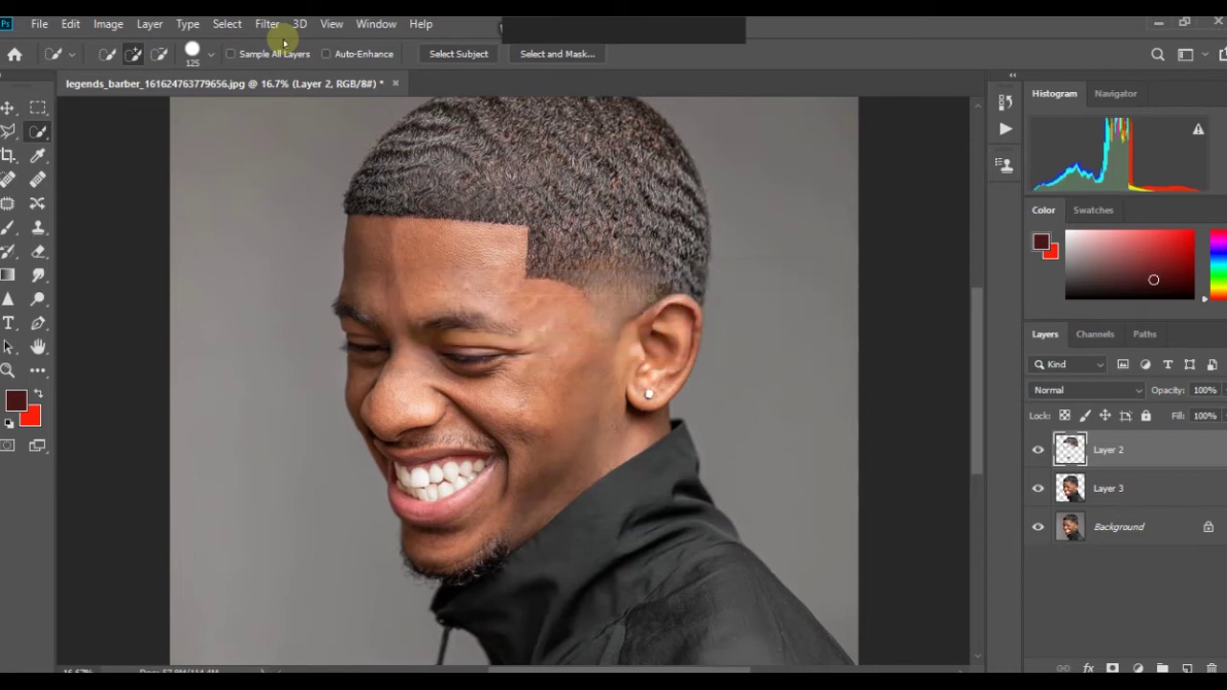
- Examine the Oil Paint effect on the hair, eyebrows and moustache up close and in the full portrait
{"action": "key", "text": "ctrl+plus"}
{"action": "key", "text": "ctrl+plus"}
{"action": "key", "text": "ctrl+plus"}
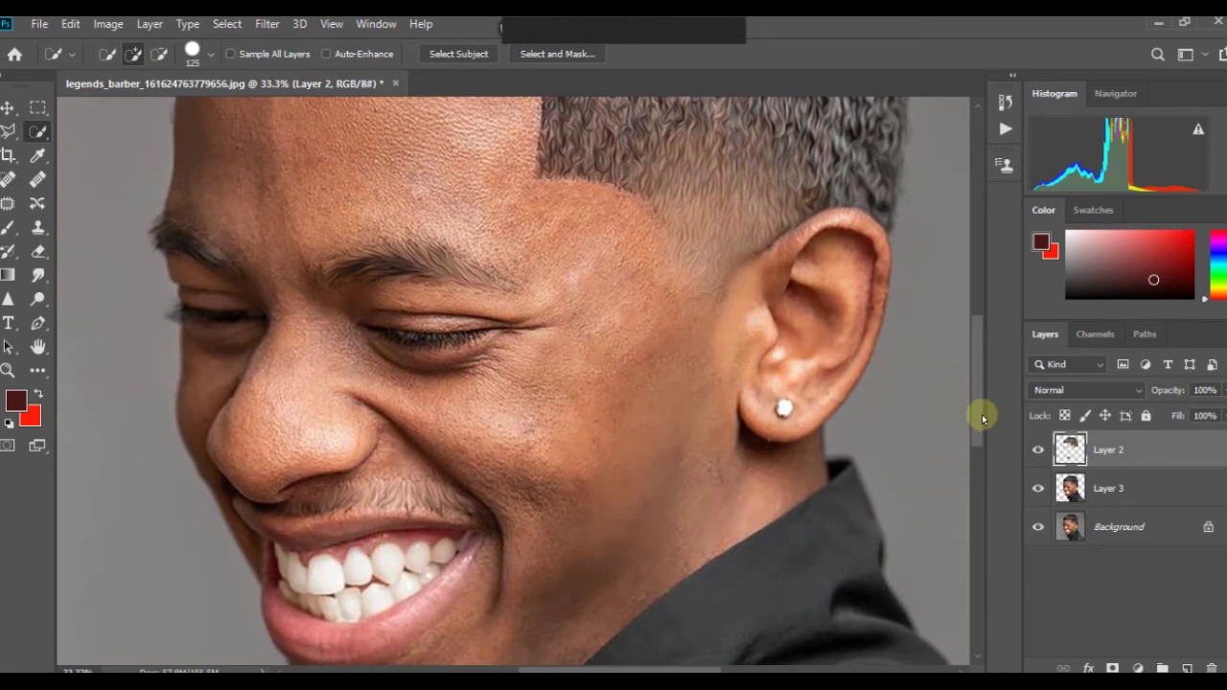
{"action": "scroll", "coordinate": [953, 359], "scroll_direction": "up", "scroll_amount": 10}
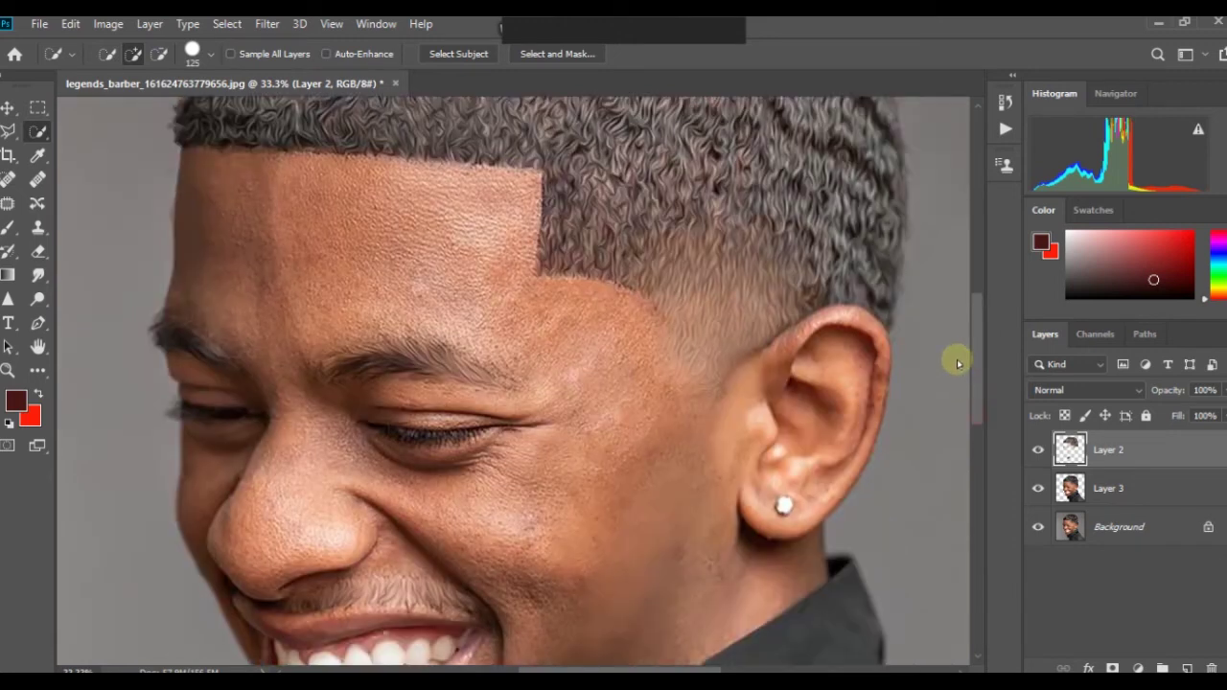
{"action": "scroll", "coordinate": [953, 336], "scroll_direction": "down", "scroll_amount": 1}
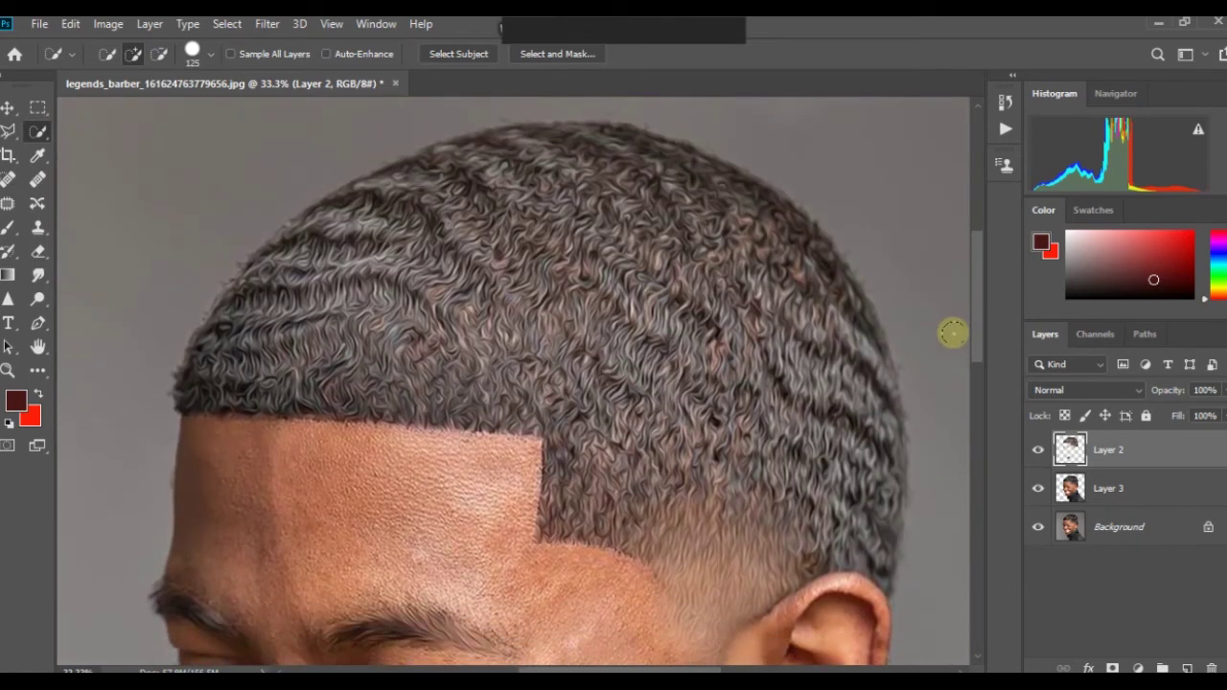
{"action": "key", "text": "ctrl+minus"}
{"action": "key", "text": "ctrl+minus"}
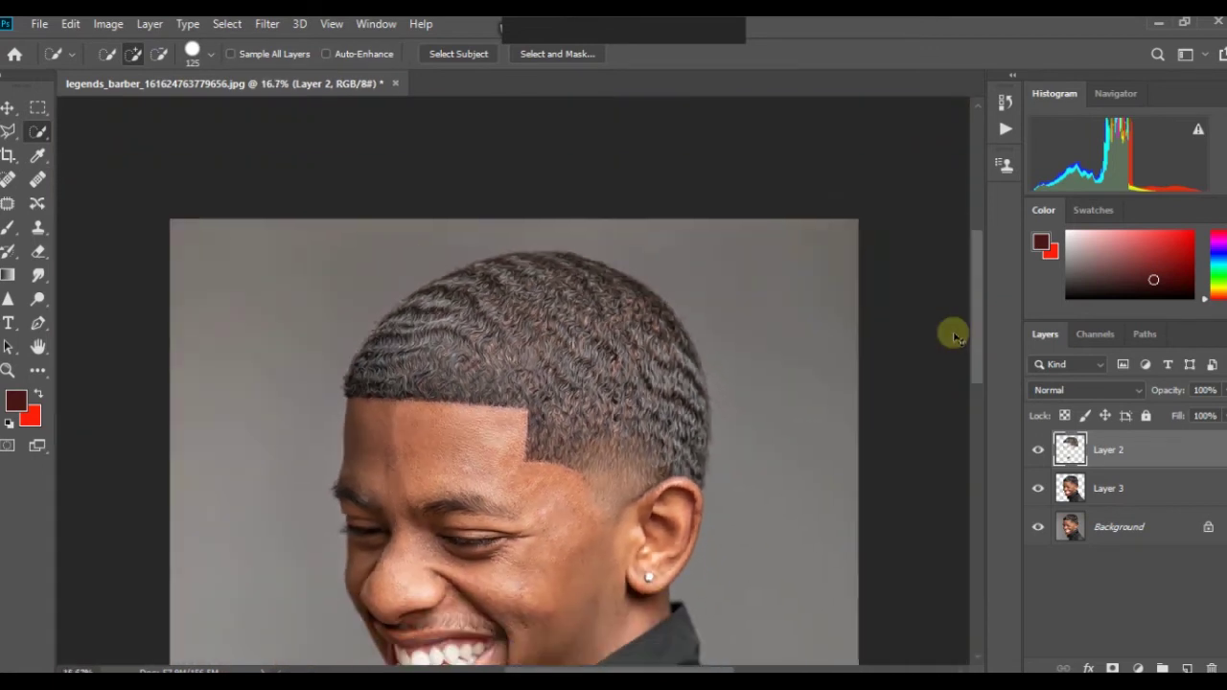
{"action": "key", "text": "ctrl+plus"}
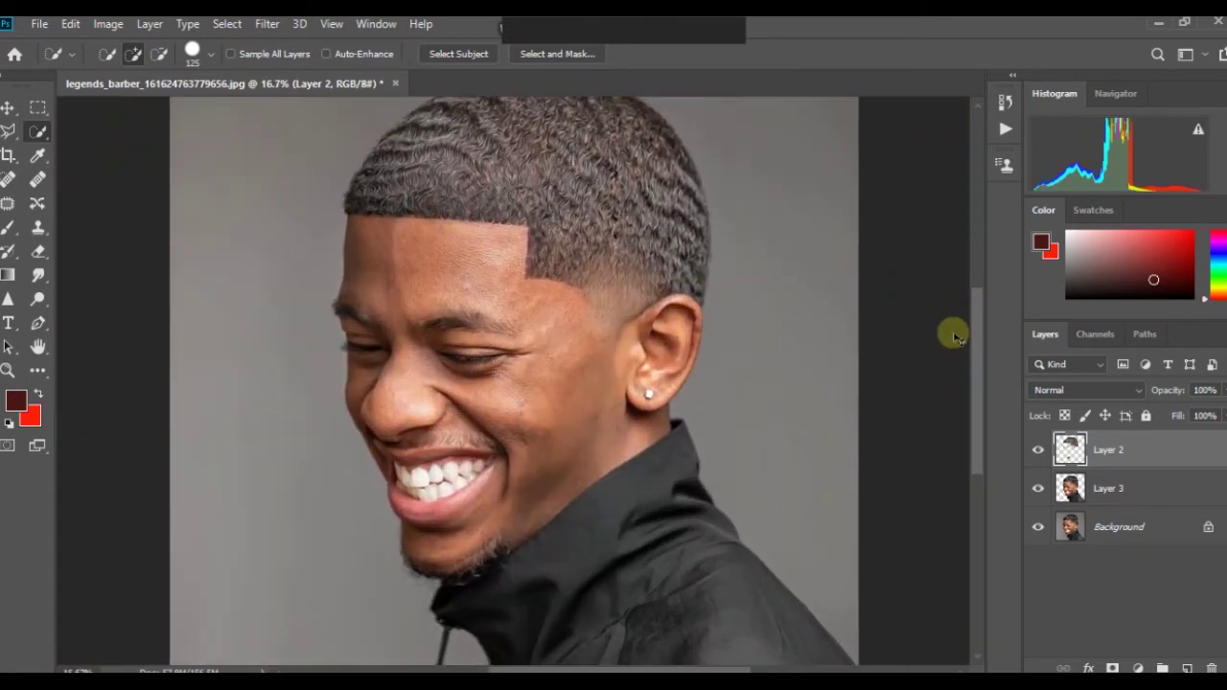
{"action": "key", "text": "ctrl+minus"}
{"action": "key", "text": "ctrl+minus"}
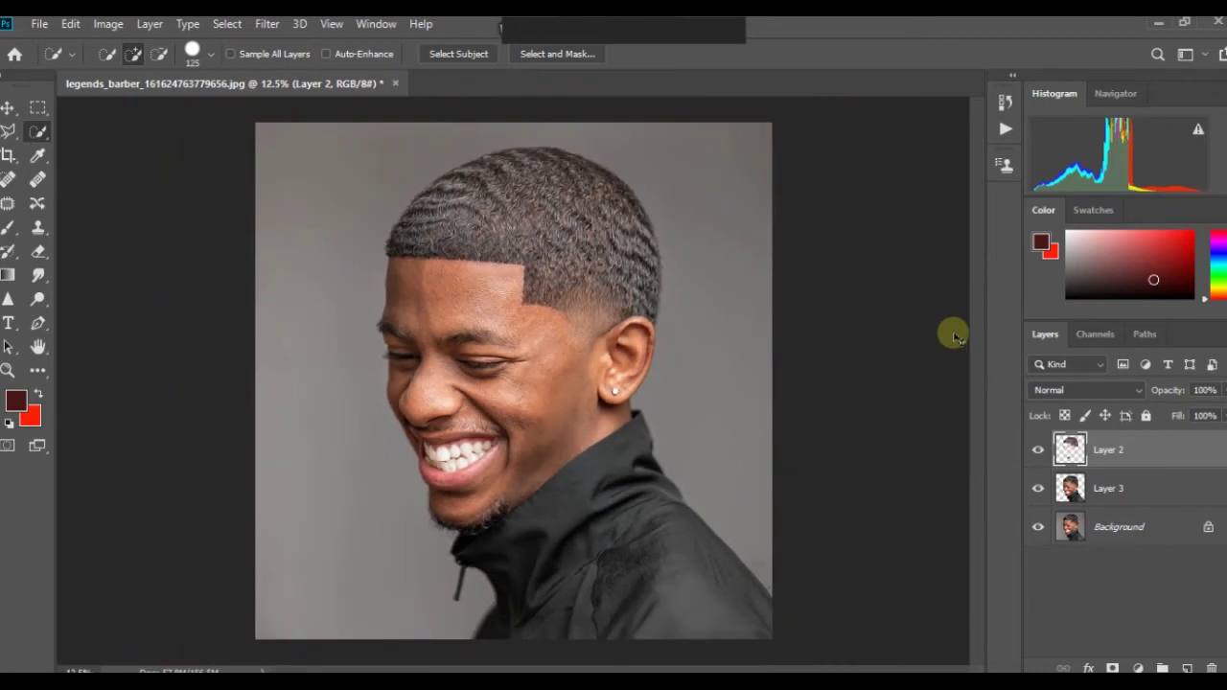
{"action": "key", "text": "ctrl+plus"}
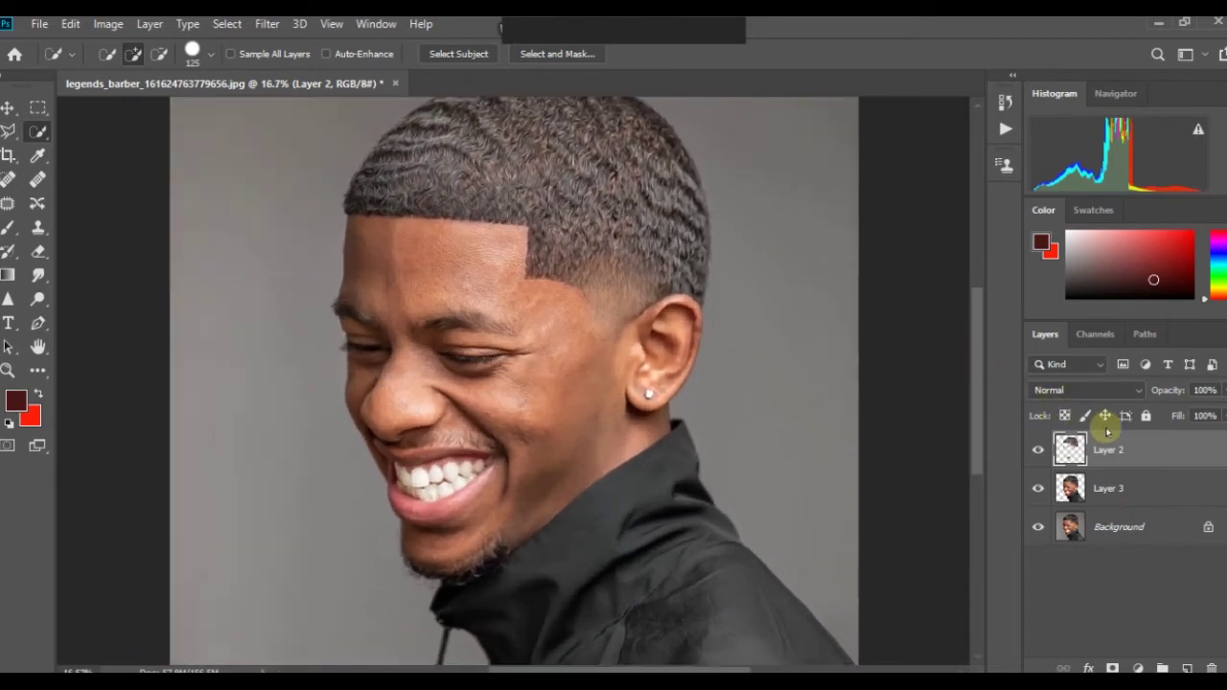
- Duplicate the hair layer, Layer 2, and hide the copy
{"action": "key", "text": "ctrl+j"}
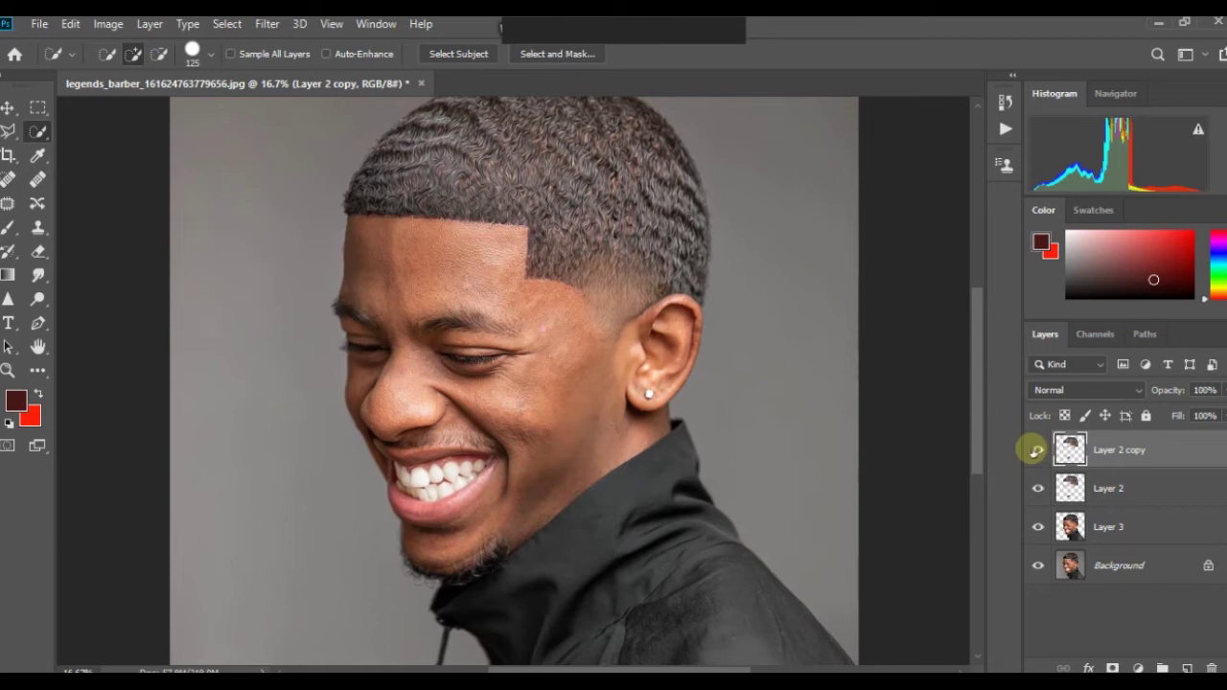
{"action": "left_click", "coordinate": [1032, 450]}
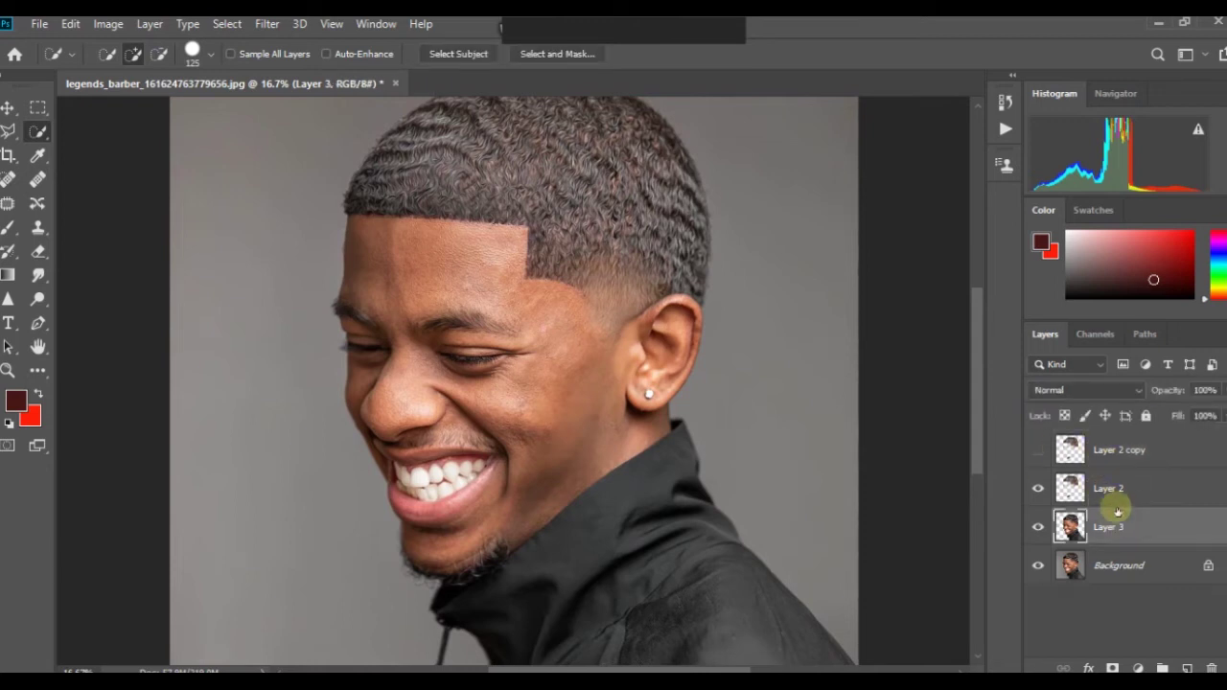
- Merge Layer 2 with Layer 3 and duplicate the merged layer
{"action": "left_click", "coordinate": [1110, 489], "text": "shift"}
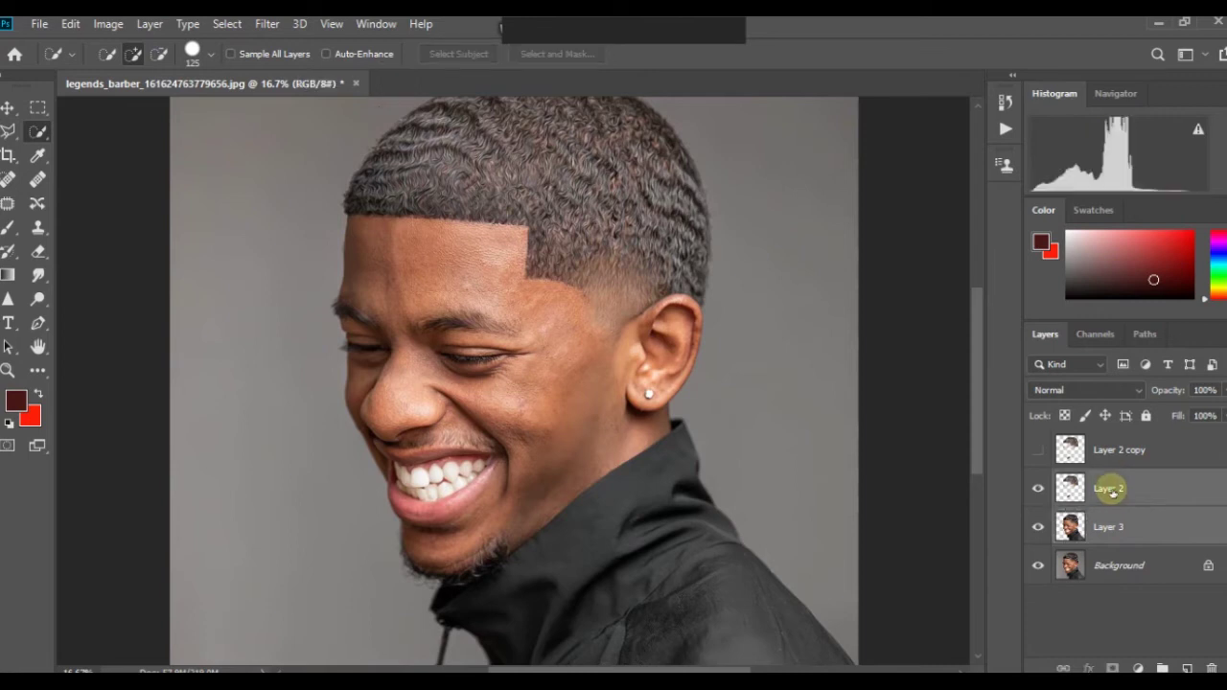
{"action": "key", "text": "ctrl+e"}
{"action": "key", "text": "ctrl+j"}
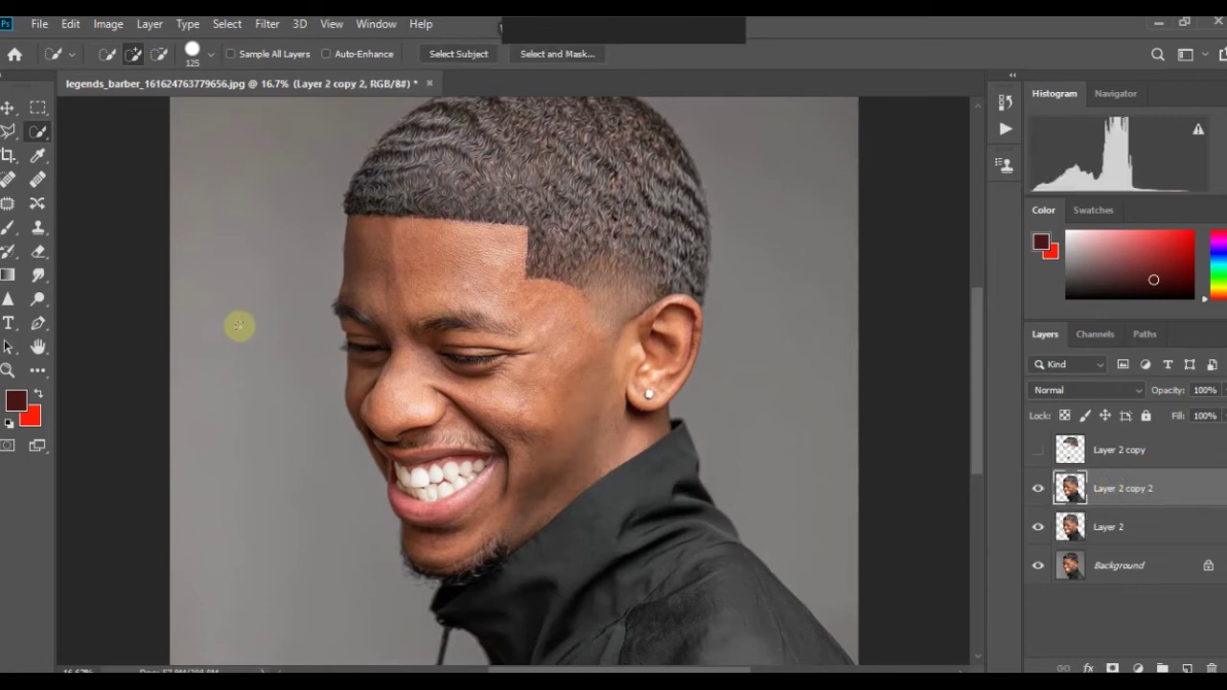
- Switch to the Smudge tool for working on Layer 2 copy 2
{"action": "left_click", "coordinate": [48, 274]}
{"action": "right_click", "coordinate": [46, 274]}
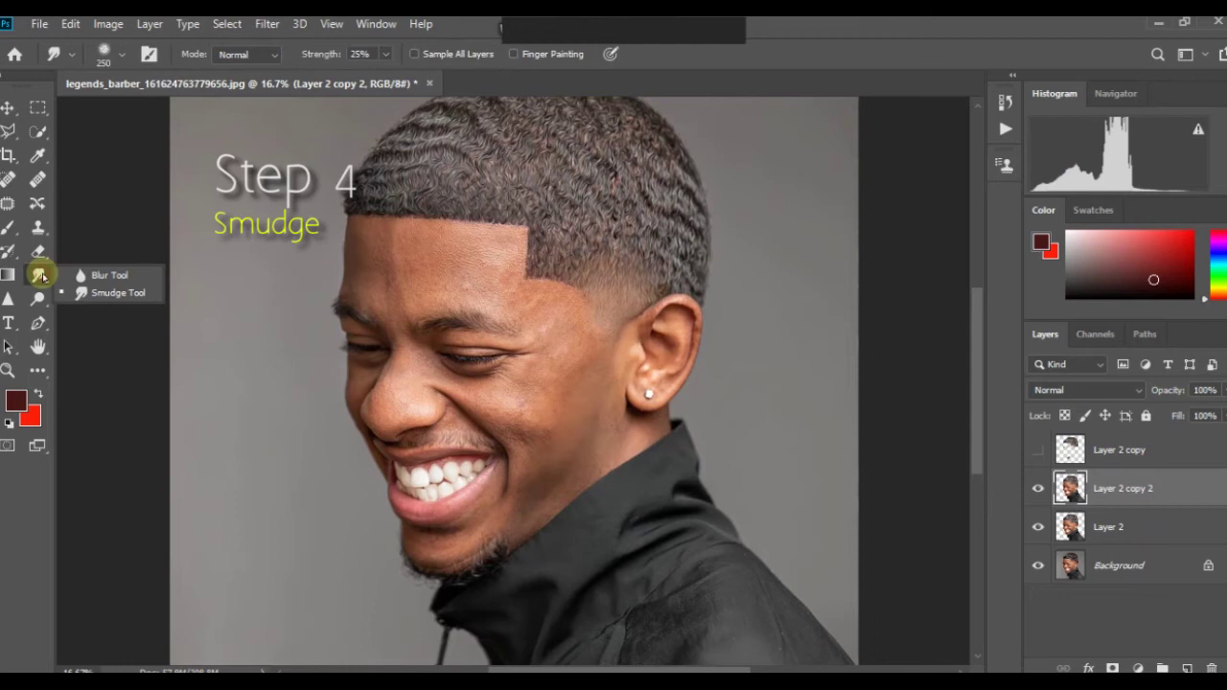
{"action": "left_click", "coordinate": [80, 293]}
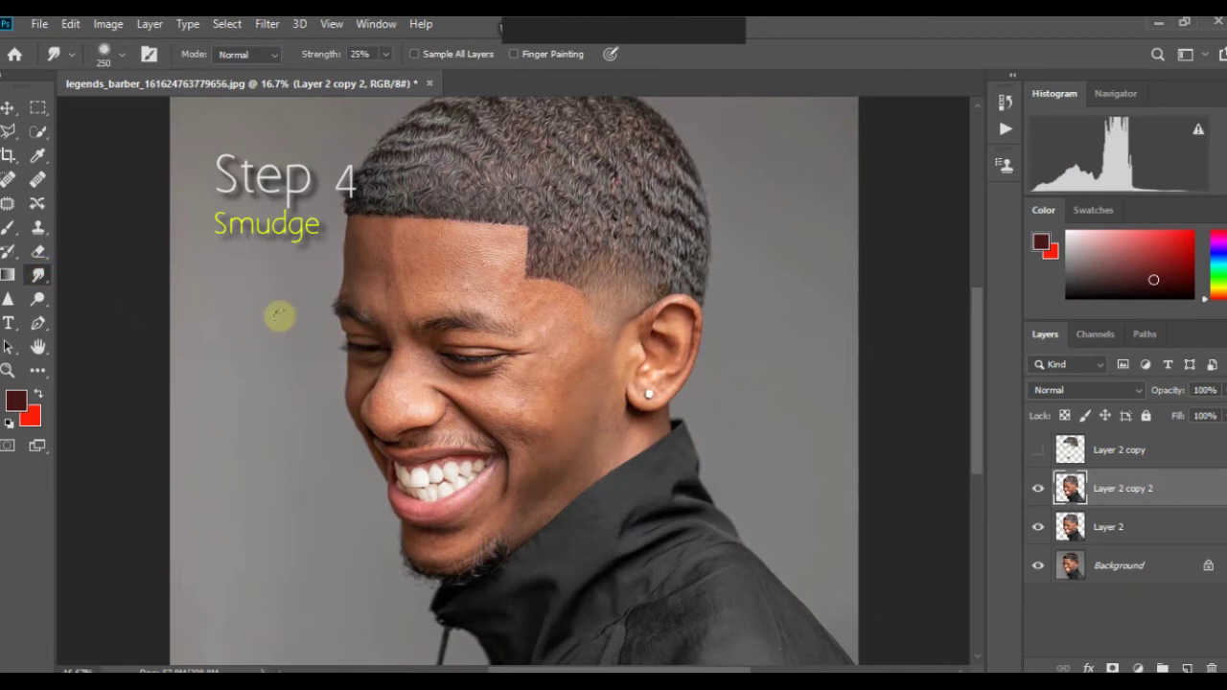
- Try out Smudge brush sizes over the forehead, from 1200 px down to 150 px
{"action": "key", "text": "ctrl+plus"}
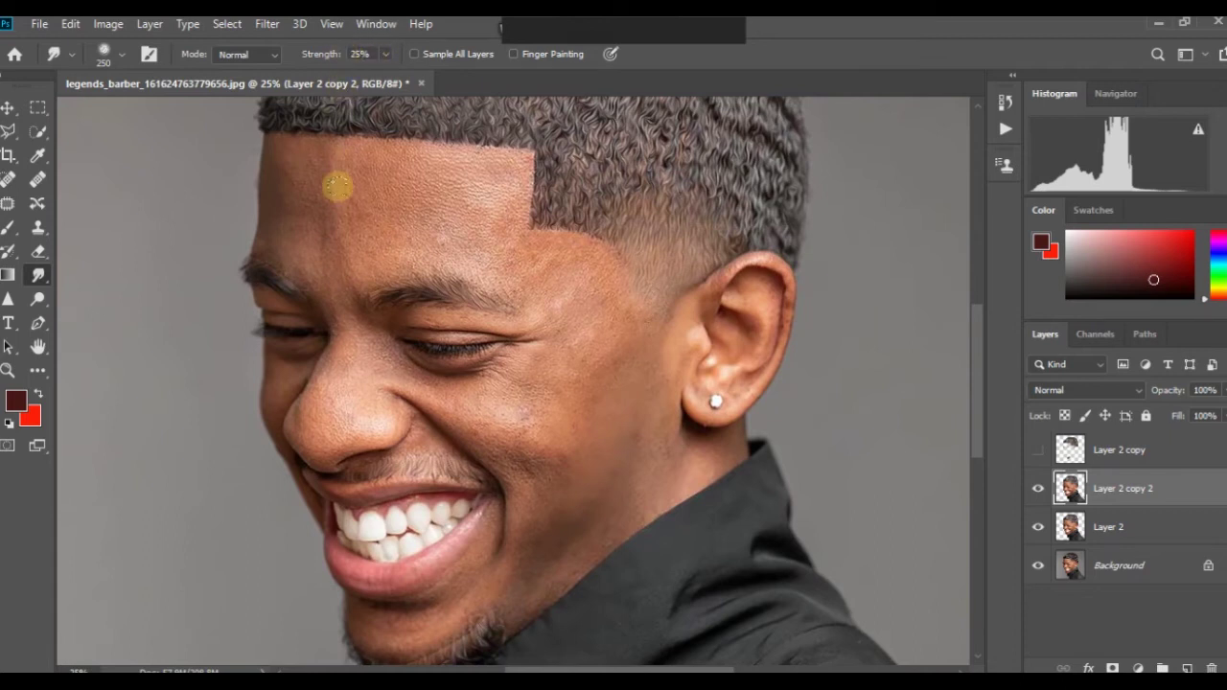
{"action": "key", "text": "bracketright"}
{"action": "key", "text": "bracketright"}
{"action": "key", "text": "bracketright"}
{"action": "key", "text": "bracketright"}
{"action": "key", "text": "bracketright"}
{"action": "key", "text": "bracketright"}
{"action": "key", "text": "bracketright"}
{"action": "key", "text": "bracketright"}
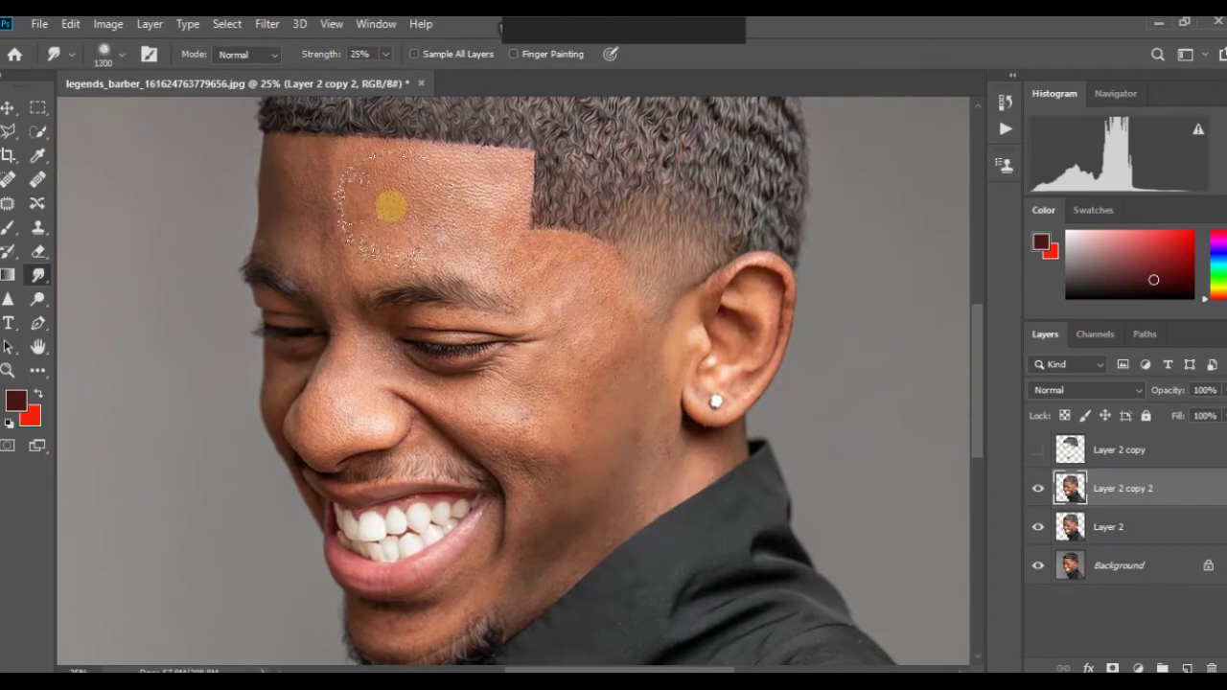
{"action": "key", "text": "bracketleft"}
{"action": "key", "text": "bracketleft"}
{"action": "key", "text": "bracketleft"}
{"action": "key", "text": "bracketleft"}
{"action": "key", "text": "bracketleft"}
{"action": "key", "text": "bracketleft"}
{"action": "key", "text": "bracketleft"}
{"action": "key", "text": "bracketleft"}
{"action": "key", "text": "ctrl+plus"}
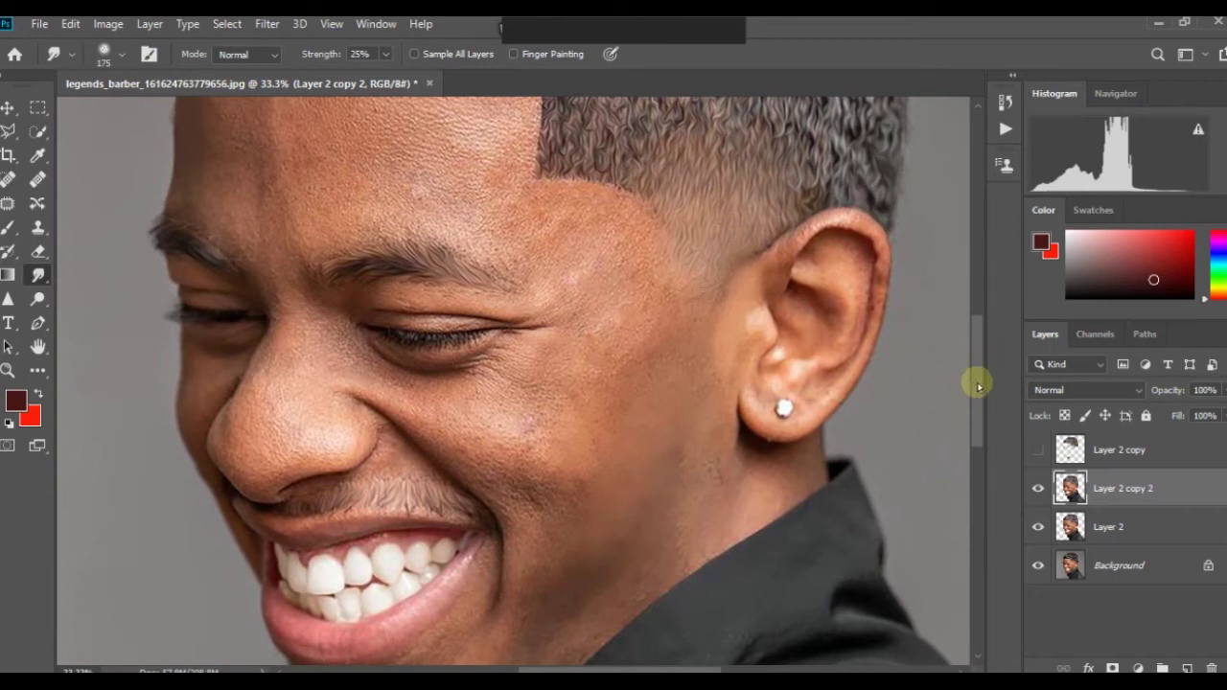
{"action": "scroll", "coordinate": [978, 383], "scroll_direction": "up", "scroll_amount": 3}
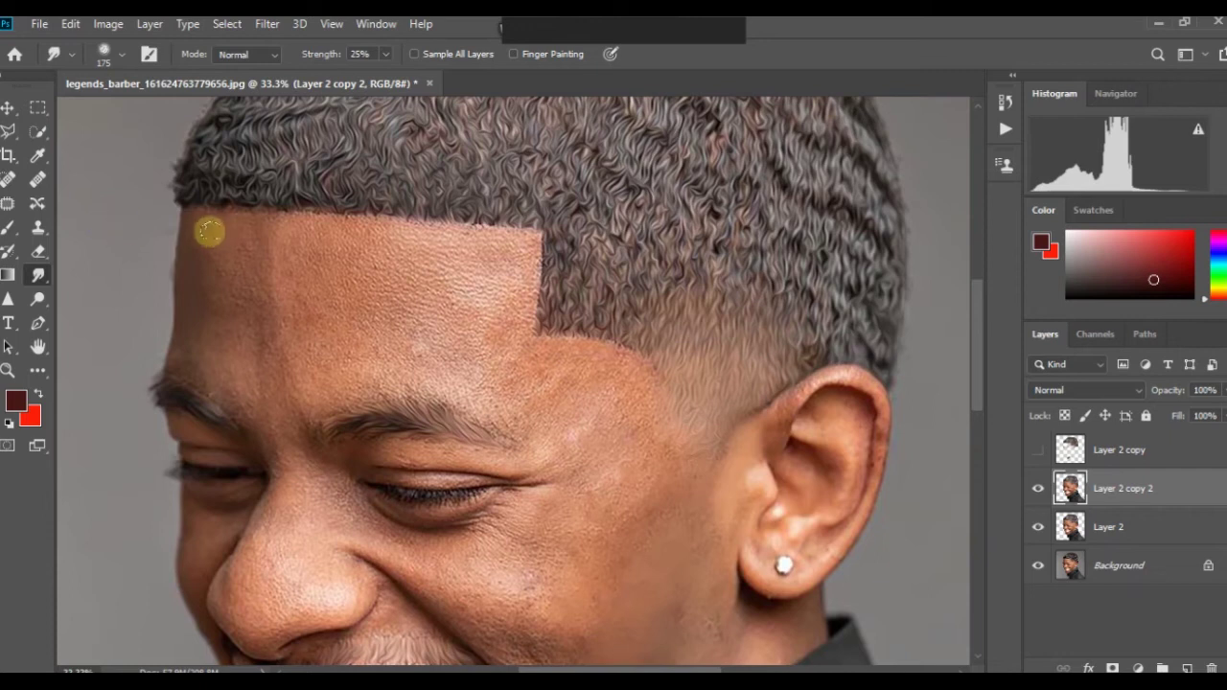
{"action": "key", "text": "bracketleft"}
{"action": "key", "text": "ctrl+minus"}
{"action": "key", "text": "ctrl+minus"}
{"action": "key", "text": "ctrl+minus"}
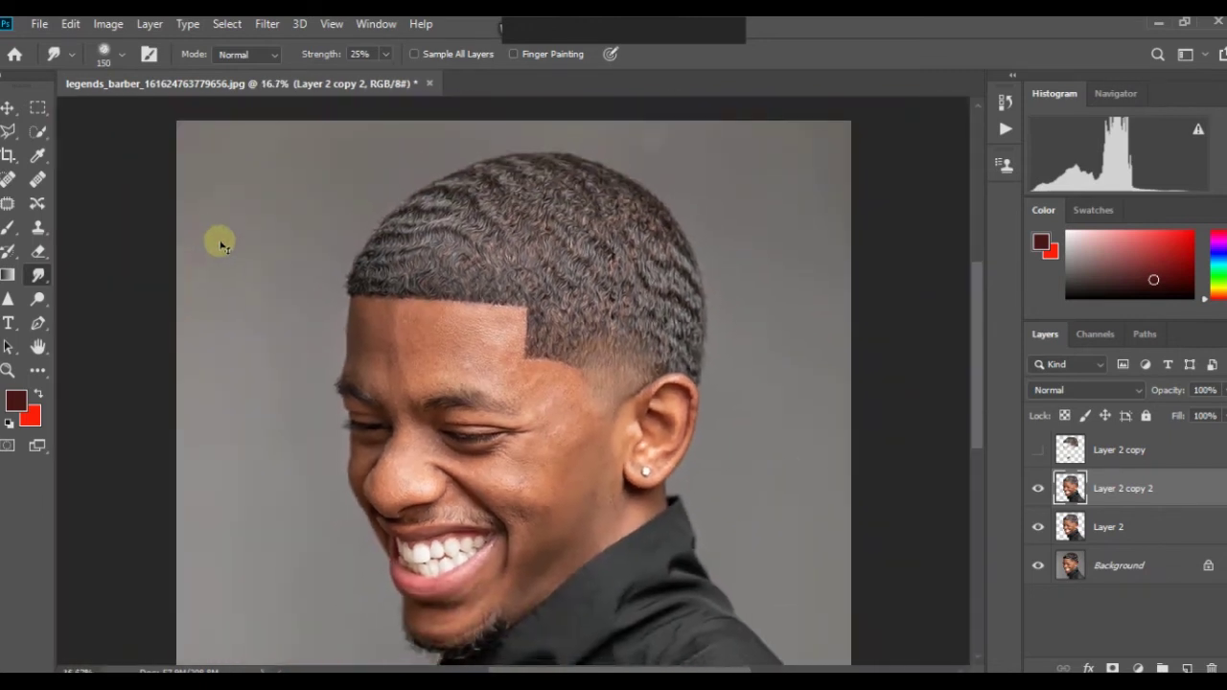
{"action": "key", "text": "ctrl+plus"}
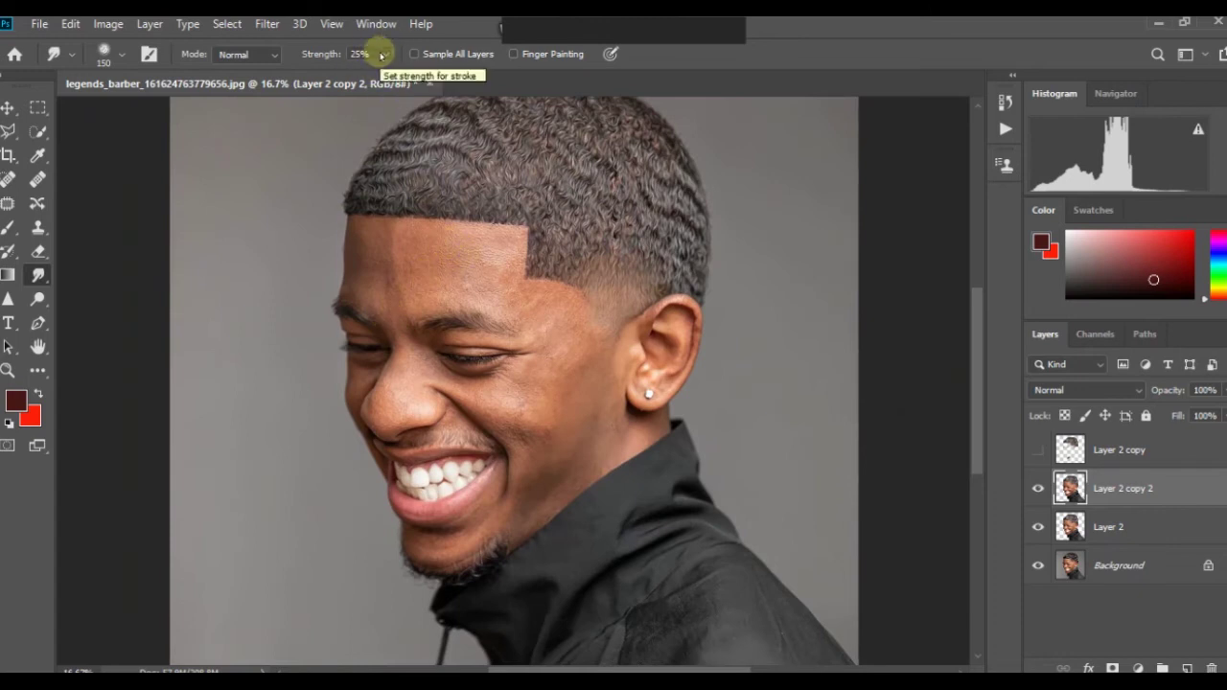
- Test the Smudge tool at 100% strength with a stroke from the eyebrow across the eye, and undo it
{"action": "left_click", "coordinate": [384, 54]}
{"action": "left_click_drag", "start_coordinate": [430, 74], "coordinate": [471, 74]}
{"action": "key", "text": "bracketright"}
{"action": "key", "text": "bracketright"}
{"action": "key", "text": "bracketright"}
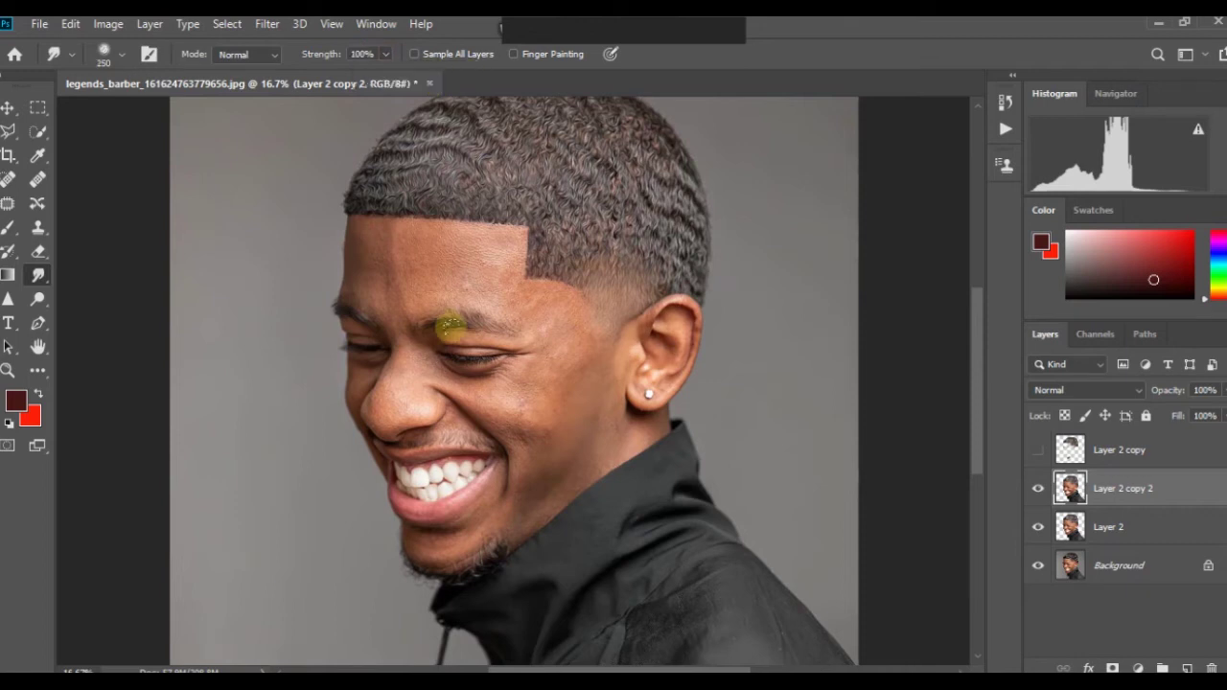
{"action": "mouse_move", "coordinate": [451, 328]}
{"action": "left_mouse_down"}
{"action": "mouse_move", "coordinate": [457, 351]}
{"action": "mouse_move", "coordinate": [558, 360]}
{"action": "left_mouse_up"}
{"action": "key", "text": "ctrl+z"}
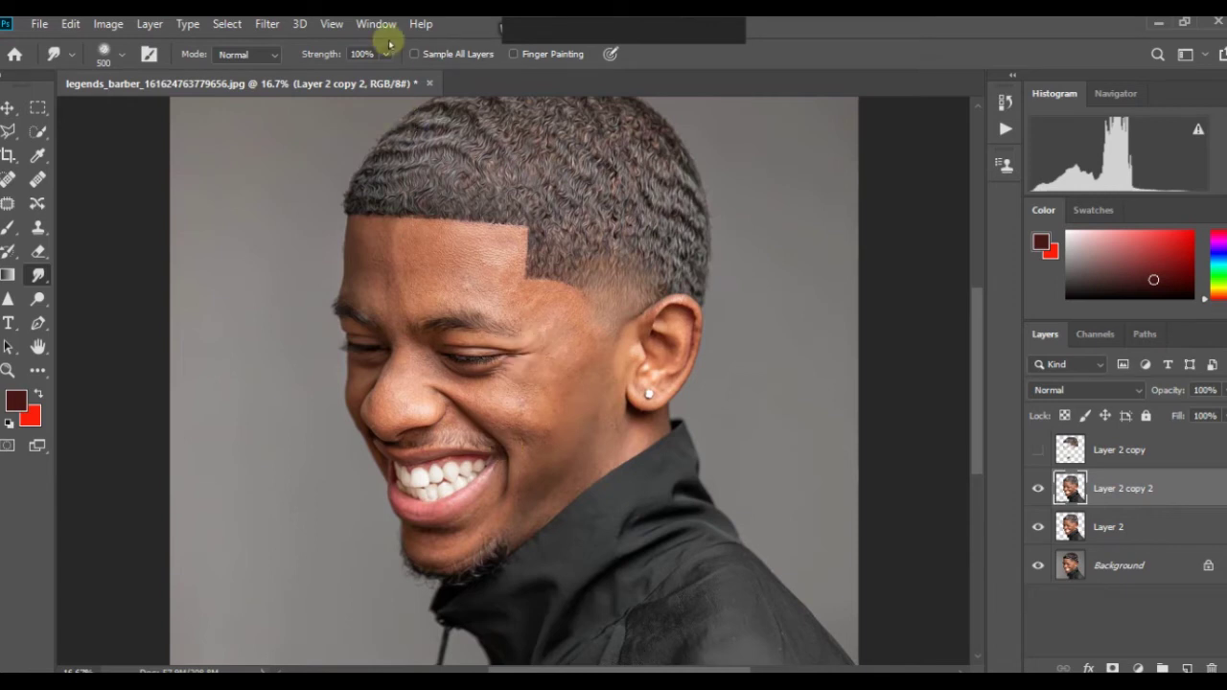
- Test the Smudge tool at 50% strength with a 500 px brush across the eye, and undo the stroke
{"action": "left_click_drag", "start_coordinate": [388, 57], "coordinate": [343, 77]}
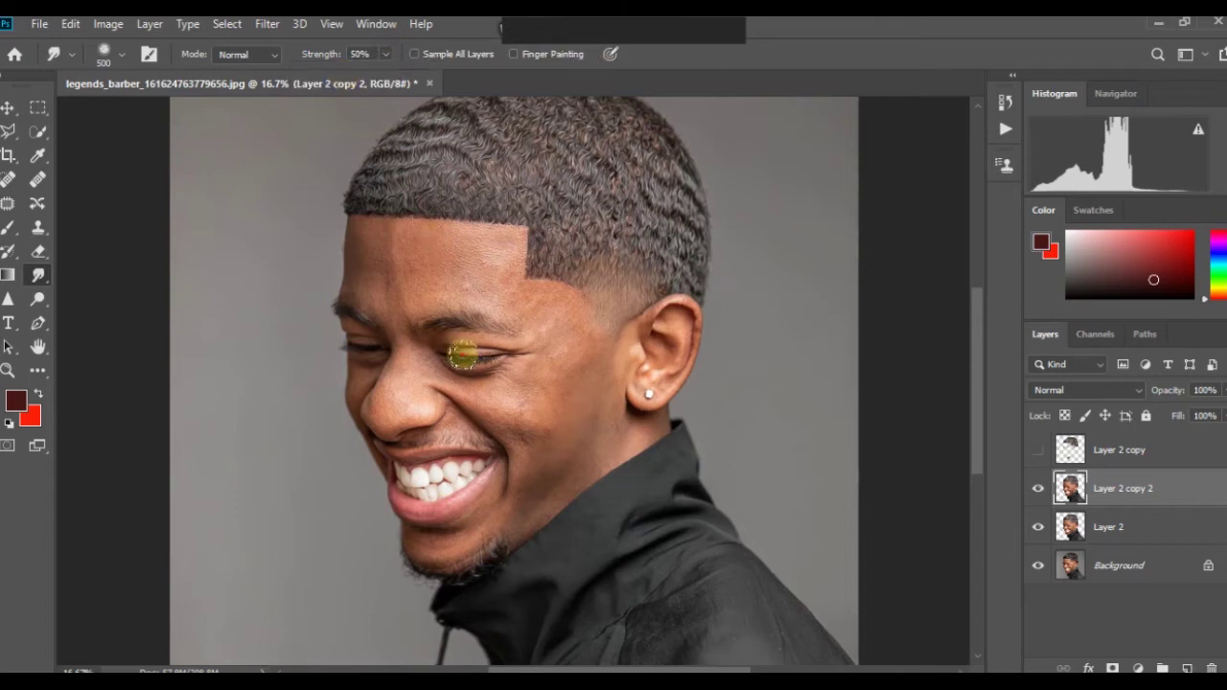
{"action": "left_click_drag", "start_coordinate": [452, 356], "coordinate": [534, 355]}
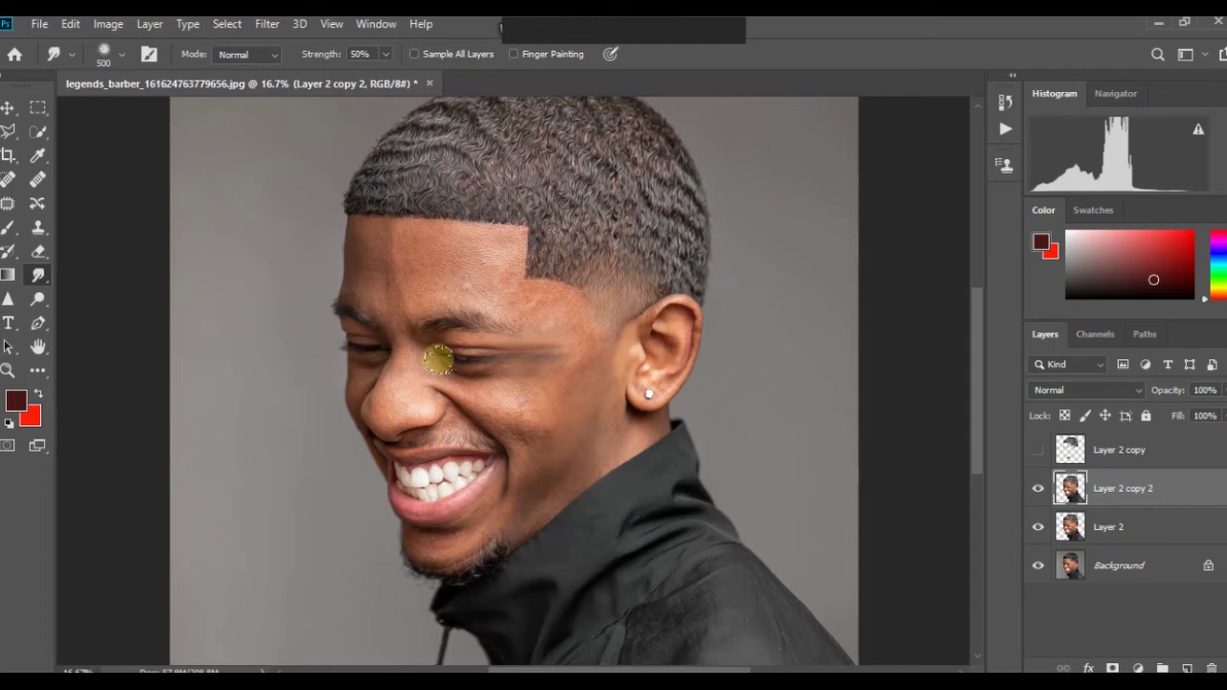
{"action": "key", "text": "ctrl+z"}
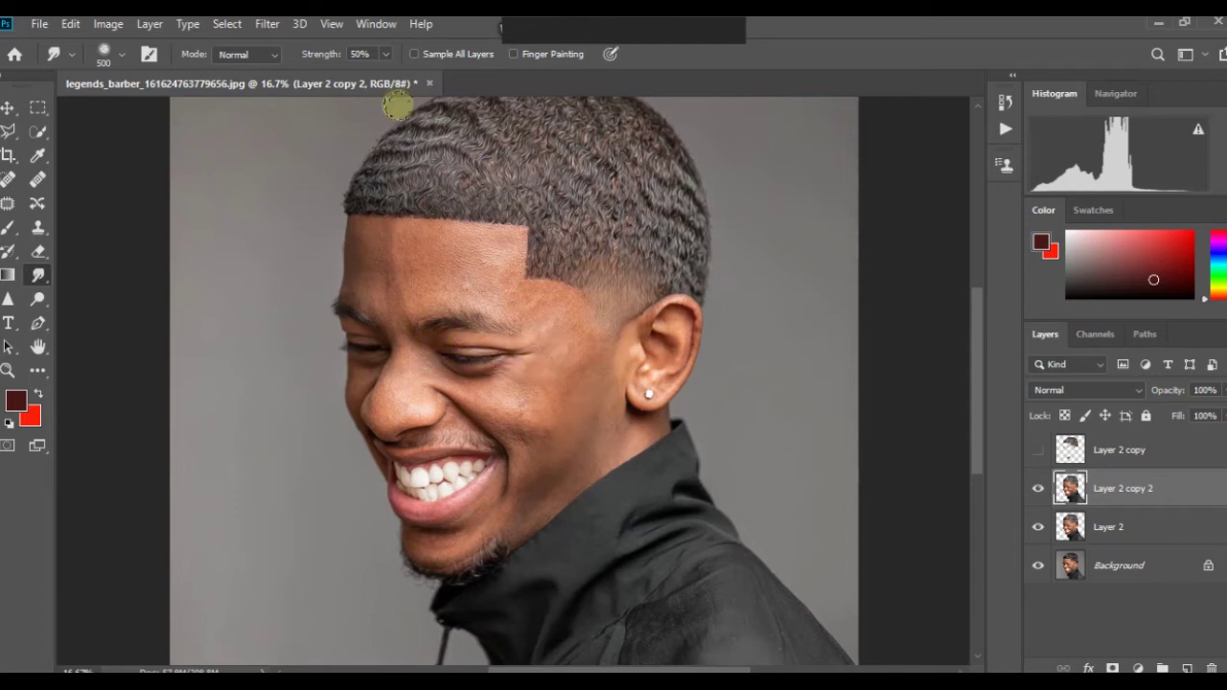
- Set the Smudge strength to 25% and smooth the forehead, temple and upper cheek skin with a 200 px brush
{"action": "left_click", "coordinate": [383, 56]}
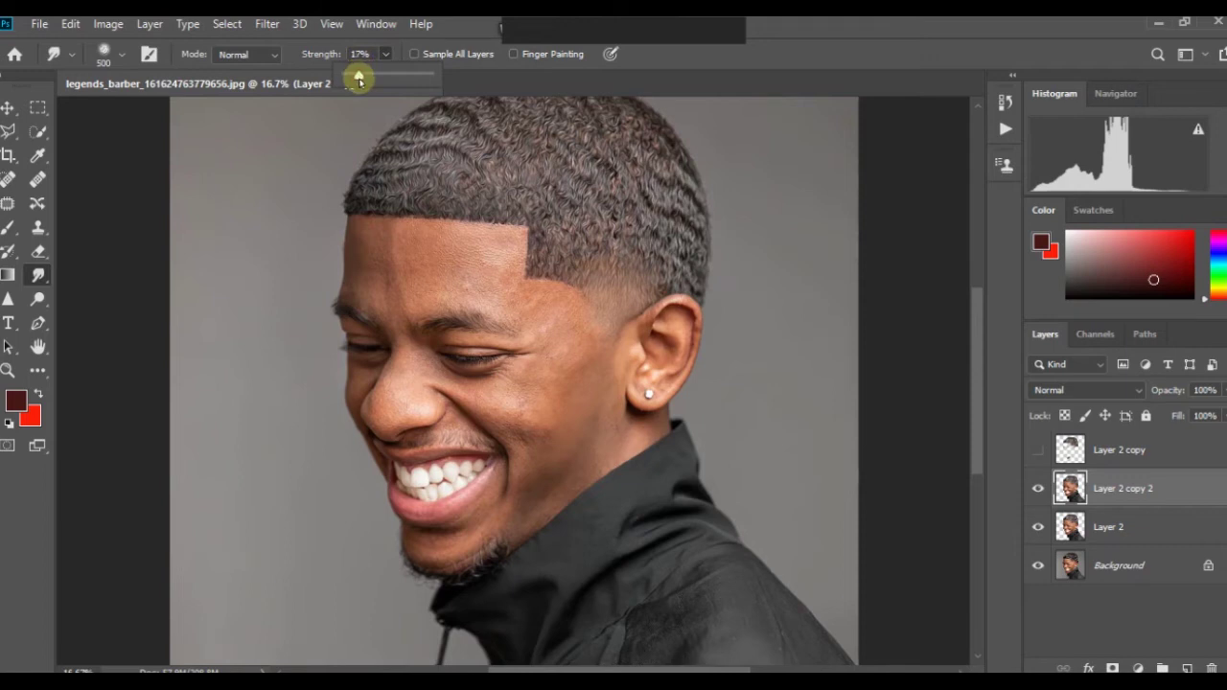
{"action": "left_click_drag", "start_coordinate": [362, 80], "coordinate": [366, 80]}
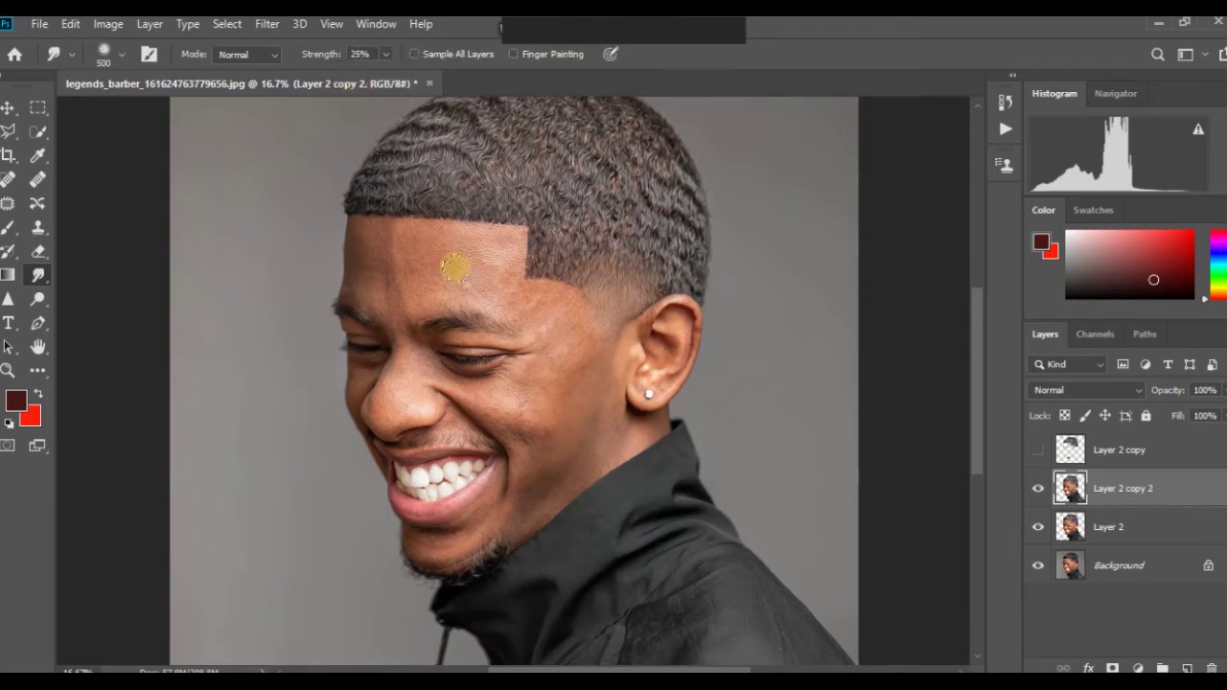
{"action": "key", "text": "bracketleft"}
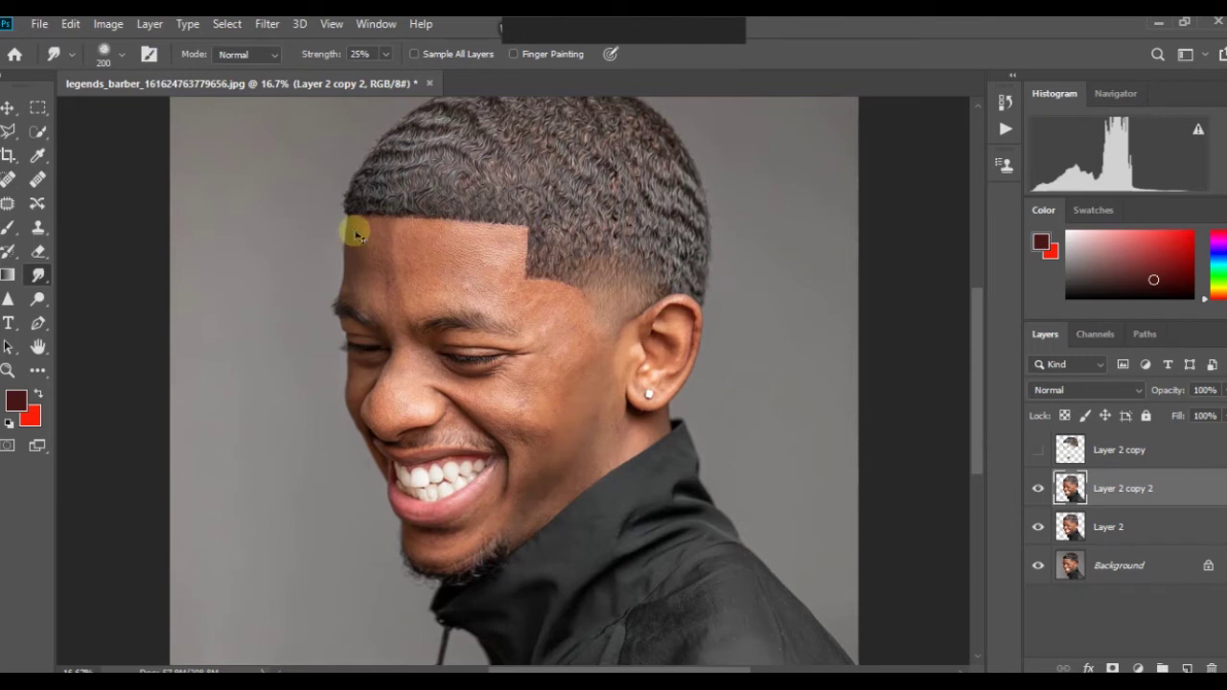
{"action": "key", "text": "ctrl+plus"}
{"action": "mouse_move", "coordinate": [285, 158]}
{"action": "left_mouse_down"}
{"action": "mouse_move", "coordinate": [349, 161]}
{"action": "mouse_move", "coordinate": [299, 165]}
{"action": "mouse_move", "coordinate": [329, 169]}
{"action": "mouse_move", "coordinate": [306, 194]}
{"action": "mouse_move", "coordinate": [295, 172]}
{"action": "mouse_move", "coordinate": [289, 211]}
{"action": "mouse_move", "coordinate": [285, 176]}
{"action": "mouse_move", "coordinate": [278, 223]}
{"action": "mouse_move", "coordinate": [297, 254]}
{"action": "mouse_move", "coordinate": [263, 245]}
{"action": "mouse_move", "coordinate": [321, 278]}
{"action": "mouse_move", "coordinate": [308, 229]}
{"action": "mouse_move", "coordinate": [348, 254]}
{"action": "mouse_move", "coordinate": [319, 255]}
{"action": "mouse_move", "coordinate": [381, 235]}
{"action": "mouse_move", "coordinate": [310, 225]}
{"action": "mouse_move", "coordinate": [362, 225]}
{"action": "mouse_move", "coordinate": [310, 214]}
{"action": "mouse_move", "coordinate": [360, 203]}
{"action": "mouse_move", "coordinate": [320, 199]}
{"action": "mouse_move", "coordinate": [363, 196]}
{"action": "mouse_move", "coordinate": [317, 191]}
{"action": "mouse_move", "coordinate": [376, 184]}
{"action": "mouse_move", "coordinate": [359, 175]}
{"action": "mouse_move", "coordinate": [389, 169]}
{"action": "mouse_move", "coordinate": [349, 159]}
{"action": "mouse_move", "coordinate": [398, 155]}
{"action": "mouse_move", "coordinate": [307, 150]}
{"action": "mouse_move", "coordinate": [467, 159]}
{"action": "mouse_move", "coordinate": [416, 153]}
{"action": "mouse_move", "coordinate": [451, 156]}
{"action": "mouse_move", "coordinate": [476, 170]}
{"action": "mouse_move", "coordinate": [411, 199]}
{"action": "mouse_move", "coordinate": [345, 266]}
{"action": "mouse_move", "coordinate": [371, 229]}
{"action": "mouse_move", "coordinate": [335, 200]}
{"action": "mouse_move", "coordinate": [392, 230]}
{"action": "mouse_move", "coordinate": [388, 267]}
{"action": "mouse_move", "coordinate": [427, 251]}
{"action": "mouse_move", "coordinate": [485, 272]}
{"action": "mouse_move", "coordinate": [454, 227]}
{"action": "mouse_move", "coordinate": [477, 199]}
{"action": "mouse_move", "coordinate": [444, 193]}
{"action": "mouse_move", "coordinate": [490, 159]}
{"action": "mouse_move", "coordinate": [521, 164]}
{"action": "mouse_move", "coordinate": [517, 217]}
{"action": "mouse_move", "coordinate": [466, 198]}
{"action": "mouse_move", "coordinate": [496, 197]}
{"action": "mouse_move", "coordinate": [479, 165]}
{"action": "mouse_move", "coordinate": [468, 197]}
{"action": "mouse_move", "coordinate": [485, 230]}
{"action": "mouse_move", "coordinate": [502, 233]}
{"action": "mouse_move", "coordinate": [551, 307]}
{"action": "mouse_move", "coordinate": [559, 266]}
{"action": "mouse_move", "coordinate": [520, 236]}
{"action": "mouse_move", "coordinate": [799, 509]}
{"action": "left_mouse_up"}
- Smooth the skin around the eyes and on the nose with a smaller Smudge brush of about 90 to 100 px
{"action": "key", "text": "bracketleft"}
{"action": "key", "text": "bracketleft"}
{"action": "key", "text": "bracketleft"}
{"action": "key", "text": "bracketright"}
{"action": "key", "text": "bracketright"}
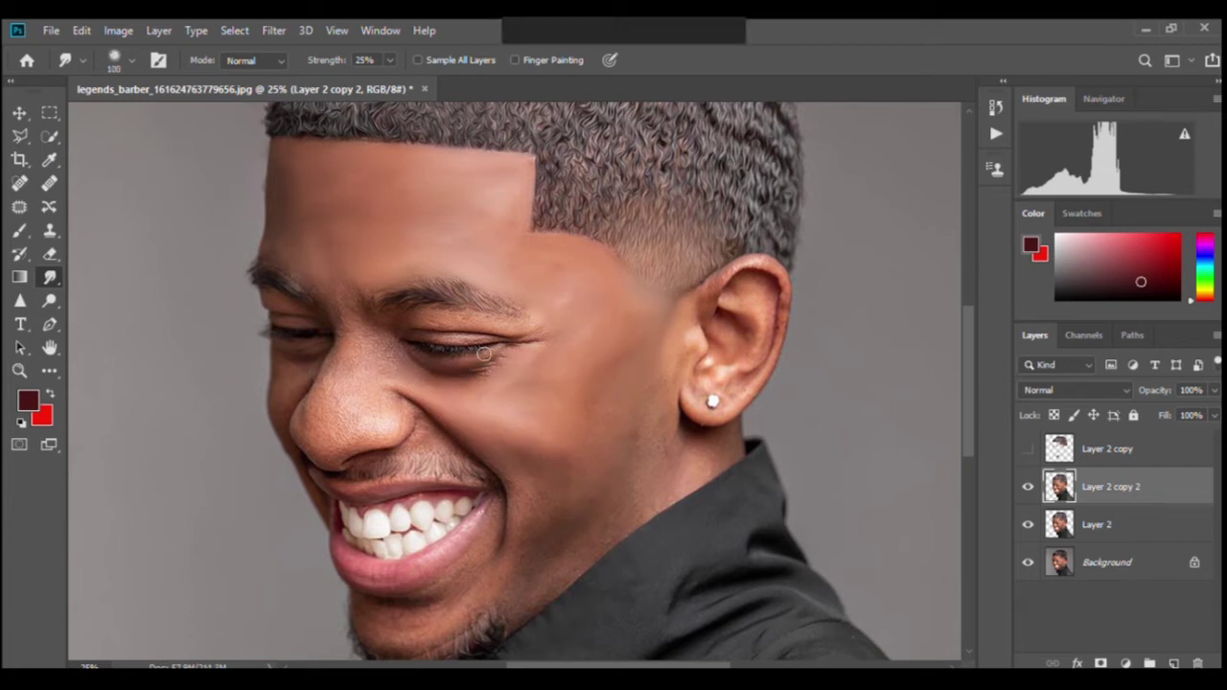
{"action": "key", "text": "bracketright"}
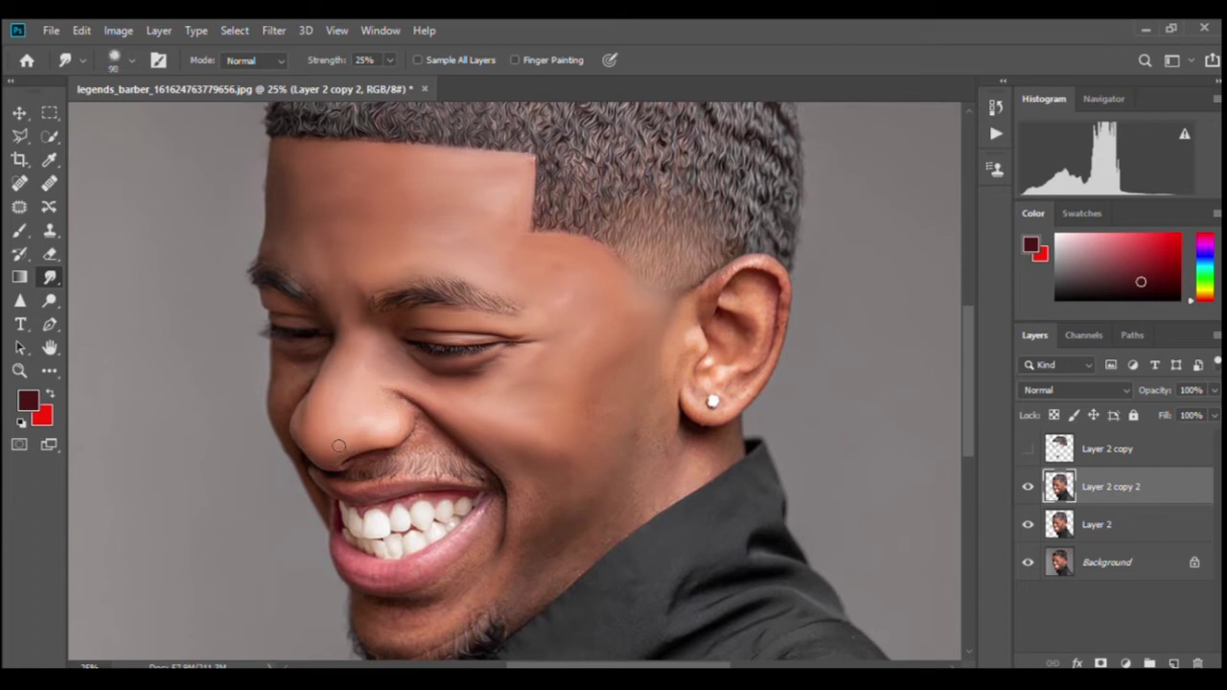
- Smudge the lower cheek, jaw, neck and ear skin smooth with an enlarged brush, reducing it to 125 px for finer areas
{"action": "key", "text": "bracketright"}
{"action": "key", "text": "bracketright"}
{"action": "key", "text": "bracketright"}
{"action": "key", "text": "bracketright"}
{"action": "key", "text": "bracketright"}
{"action": "mouse_move", "coordinate": [531, 477]}
{"action": "left_mouse_down"}
{"action": "mouse_move", "coordinate": [504, 473]}
{"action": "mouse_move", "coordinate": [502, 460]}
{"action": "left_mouse_up"}
{"action": "key", "text": "bracketleft"}
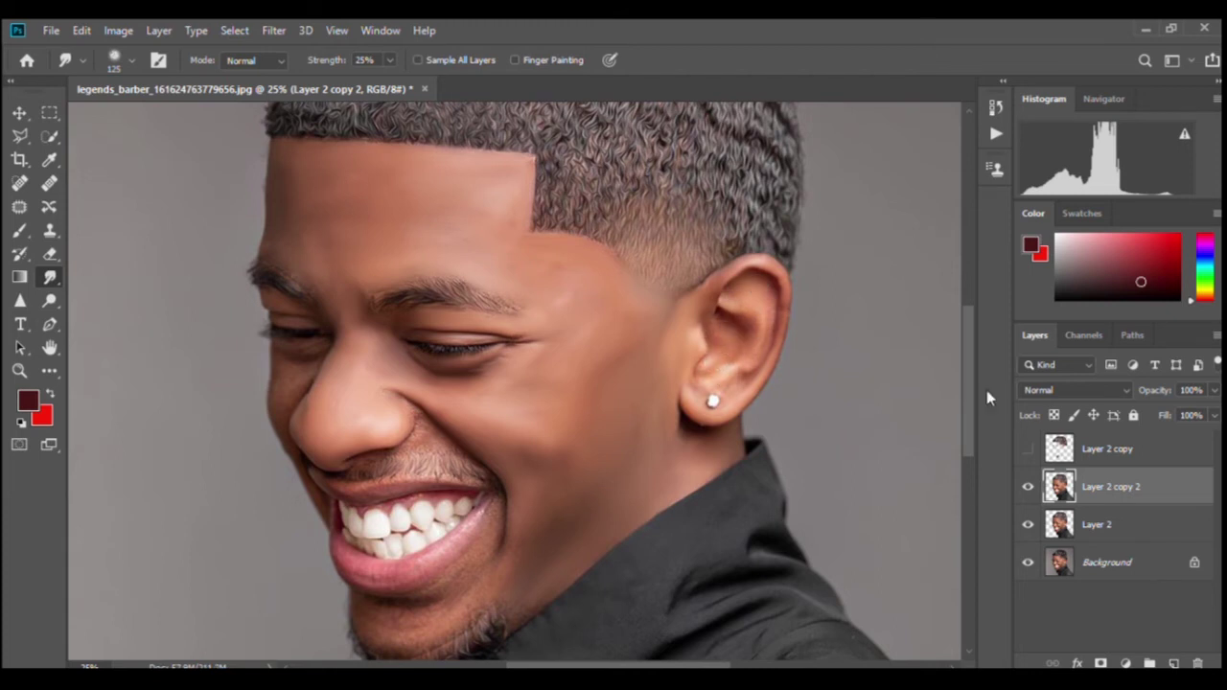
- Smooth the lips, chin and the shaded cheek beside the nose with a Smudge brush of about 90 px
{"action": "scroll", "coordinate": [603, 534], "scroll_direction": "down", "scroll_amount": 3}
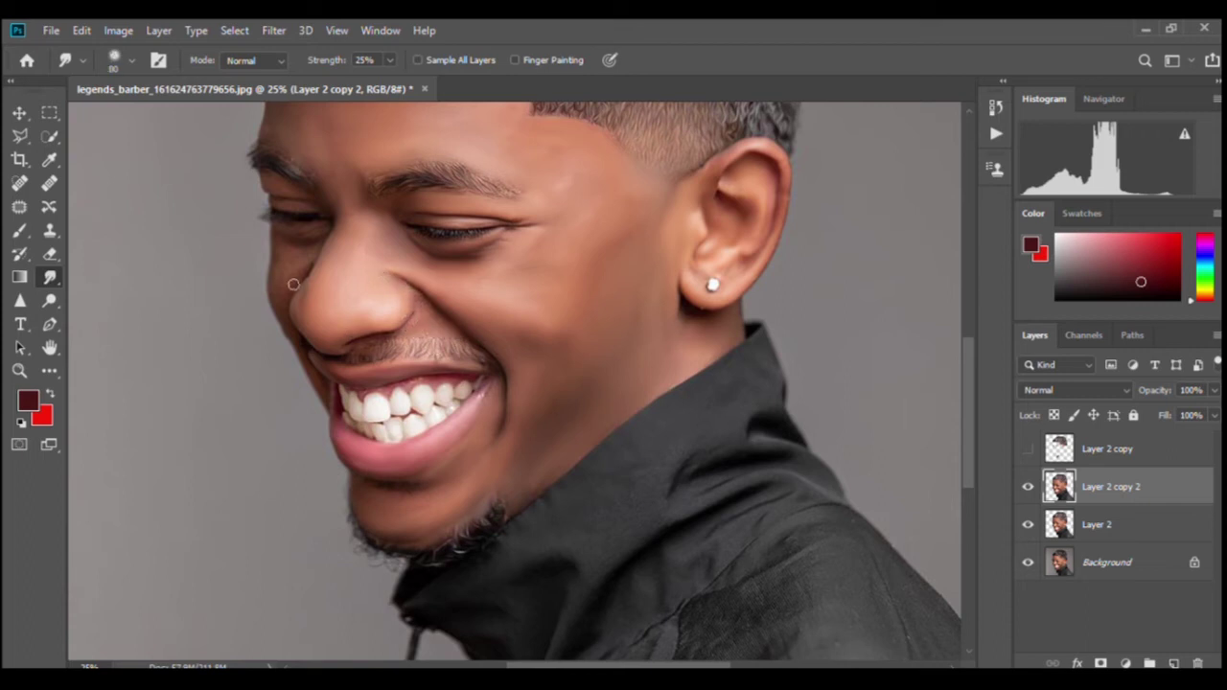
{"action": "key", "text": "bracketright"}
{"action": "key", "text": "bracketright"}
{"action": "mouse_move", "coordinate": [296, 285]}
{"action": "left_mouse_down"}
{"action": "mouse_move", "coordinate": [285, 257]}
{"action": "mouse_move", "coordinate": [317, 243]}
{"action": "mouse_move", "coordinate": [288, 249]}
{"action": "mouse_move", "coordinate": [312, 258]}
{"action": "mouse_move", "coordinate": [280, 305]}
{"action": "mouse_move", "coordinate": [283, 262]}
{"action": "mouse_move", "coordinate": [287, 342]}
{"action": "left_mouse_up"}
- Examine the smoothed face and compare it with the original skin by toggling the visibility of Layer 2 copy 2
{"action": "scroll", "coordinate": [460, 460], "scroll_direction": "down", "scroll_amount": 3}
{"action": "scroll", "coordinate": [468, 472], "scroll_direction": "up", "scroll_amount": 2}
{"action": "scroll", "coordinate": [467, 469], "scroll_direction": "up", "scroll_amount": 2}
{"action": "scroll", "coordinate": [469, 470], "scroll_direction": "down", "scroll_amount": 2}
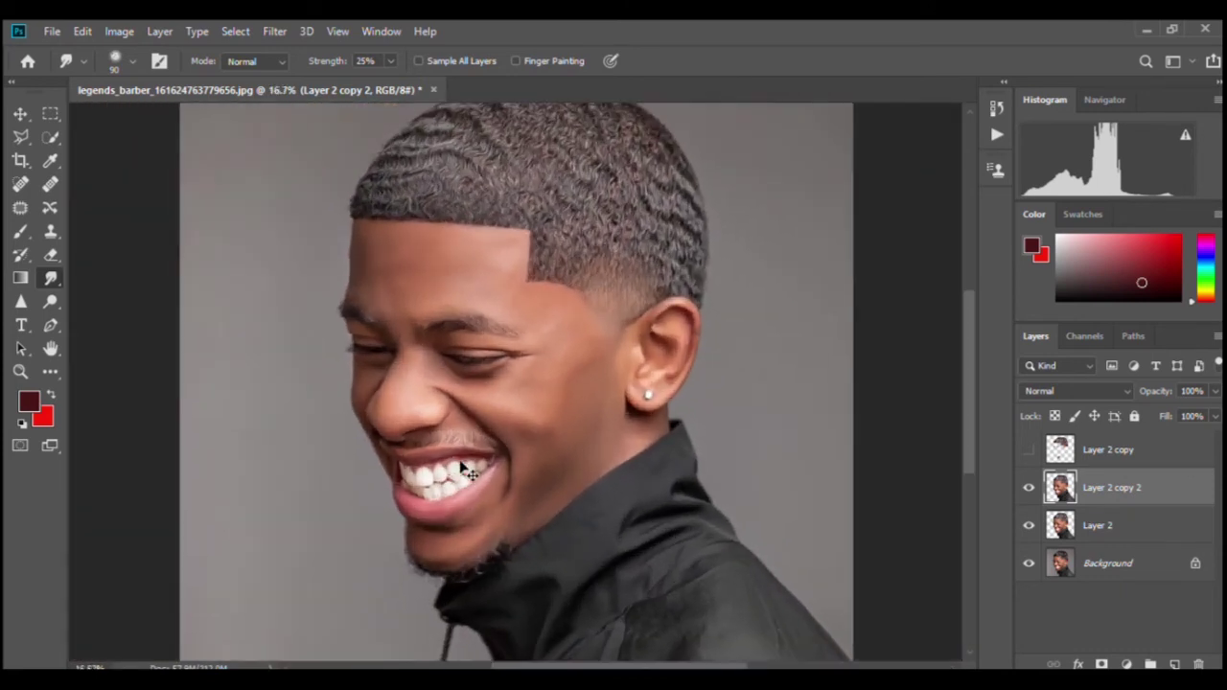
{"action": "scroll", "coordinate": [466, 470], "scroll_direction": "up", "scroll_amount": 1}
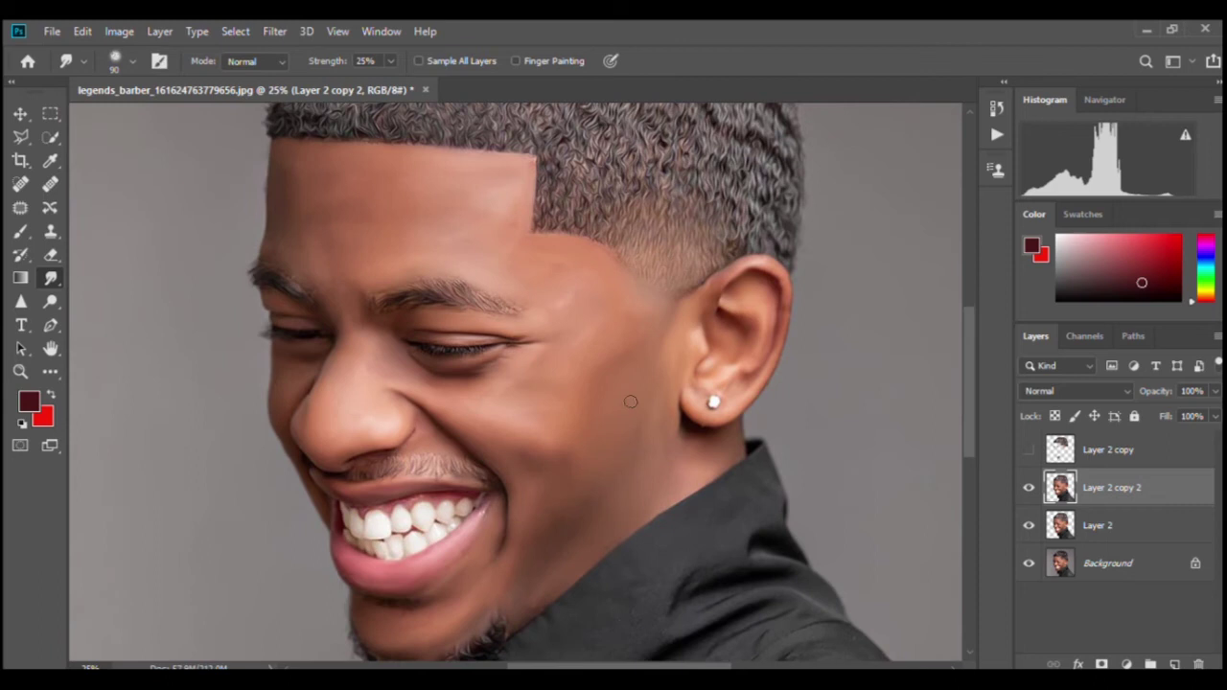
{"action": "left_click", "coordinate": [1026, 488]}
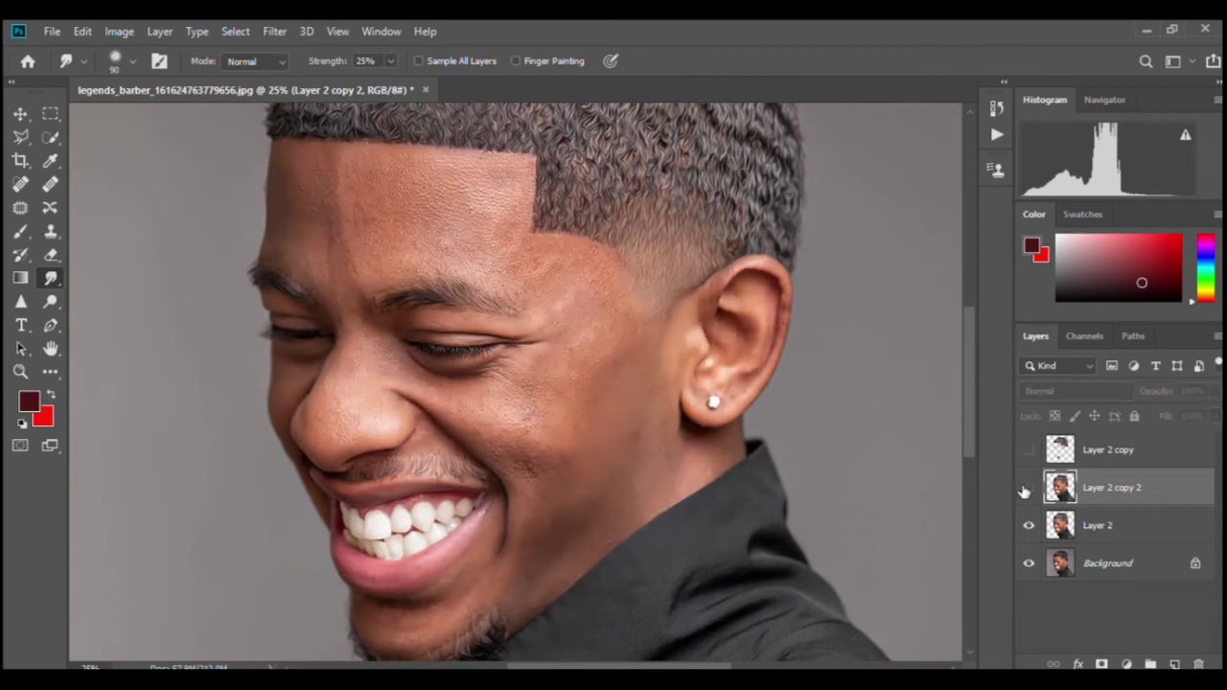
{"action": "left_click", "coordinate": [1026, 488]}
{"action": "left_click", "coordinate": [1026, 488]}
{"action": "left_click", "coordinate": [1026, 488]}
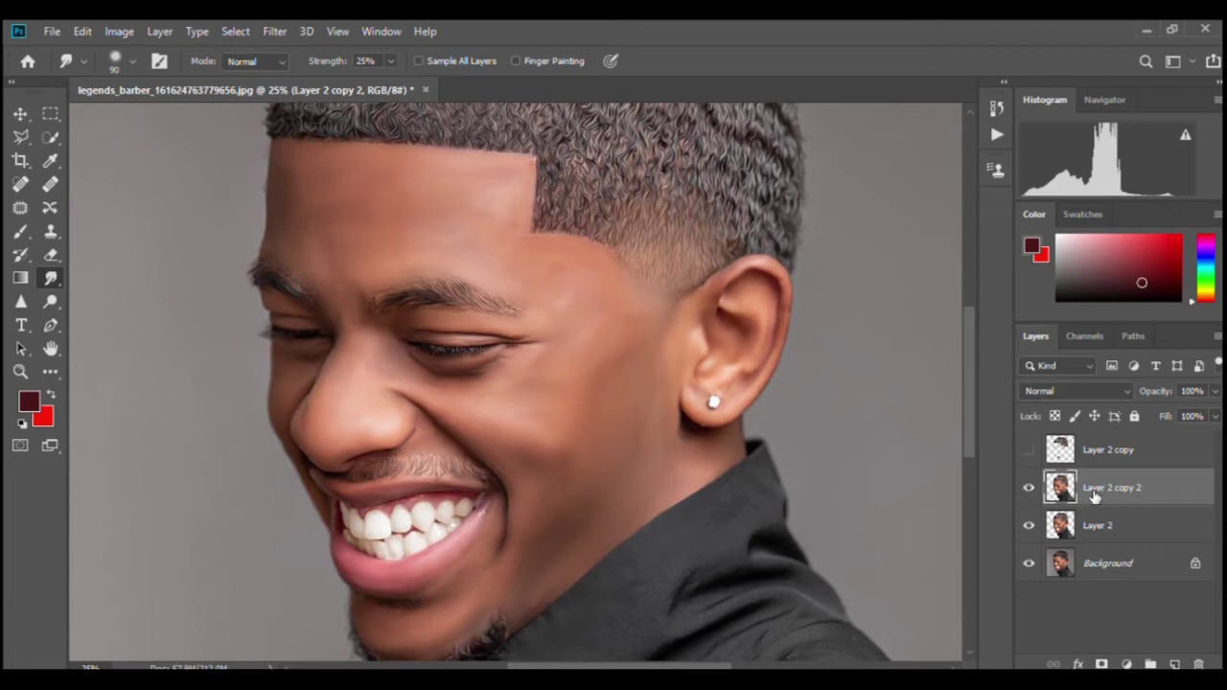
- Duplicate the smoothed layer, Layer 2 copy 2, and set the Smudge strength to 10%
{"action": "key", "text": "ctrl+j"}
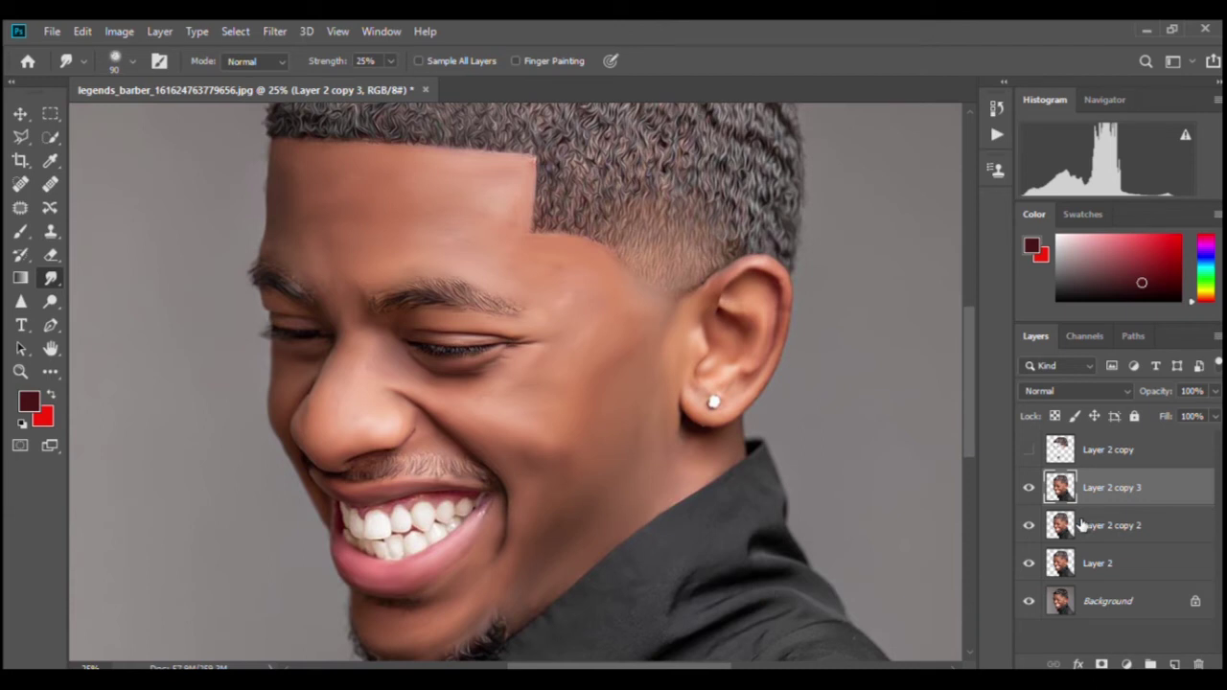
{"action": "key", "text": "ctrl+minus"}
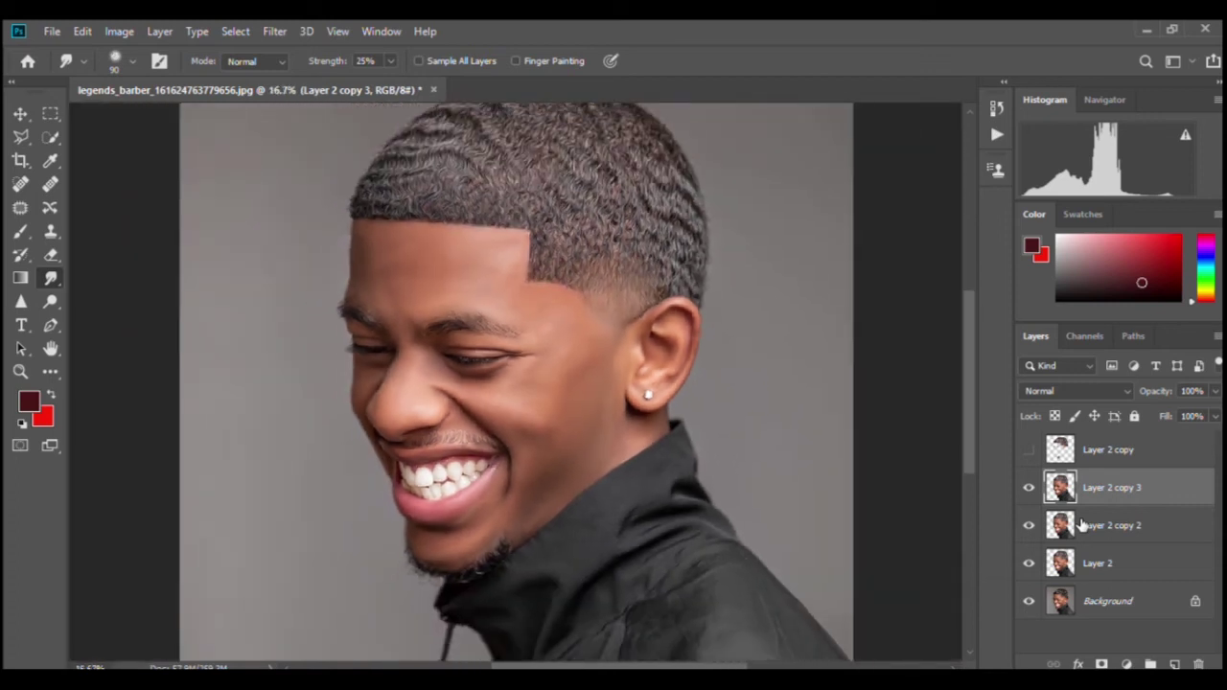
{"action": "left_click", "coordinate": [375, 62]}
{"action": "type", "text": "12"}
{"action": "key", "text": "Return"}
- Blend the forehead tones softly down to the eyebrow, using a large Smudge brush reduced to 300 px
{"action": "key", "text": "bracketright"}
{"action": "key", "text": "bracketright"}
{"action": "key", "text": "bracketright"}
{"action": "key", "text": "bracketright"}
{"action": "key", "text": "bracketright"}
{"action": "mouse_move", "coordinate": [404, 257]}
{"action": "left_mouse_down"}
{"action": "mouse_move", "coordinate": [386, 271]}
{"action": "mouse_move", "coordinate": [425, 268]}
{"action": "mouse_move", "coordinate": [411, 258]}
{"action": "mouse_move", "coordinate": [422, 307]}
{"action": "mouse_move", "coordinate": [471, 305]}
{"action": "left_mouse_up"}
{"action": "mouse_move", "coordinate": [469, 283]}
{"action": "left_mouse_down"}
{"action": "mouse_move", "coordinate": [494, 303]}
{"action": "mouse_move", "coordinate": [402, 279]}
{"action": "mouse_move", "coordinate": [491, 291]}
{"action": "mouse_move", "coordinate": [518, 268]}
{"action": "mouse_move", "coordinate": [510, 255]}
{"action": "mouse_move", "coordinate": [382, 286]}
{"action": "mouse_move", "coordinate": [383, 272]}
{"action": "mouse_move", "coordinate": [392, 281]}
{"action": "mouse_move", "coordinate": [409, 257]}
{"action": "mouse_move", "coordinate": [484, 303]}
{"action": "left_mouse_up"}
{"action": "key", "text": "bracketleft"}
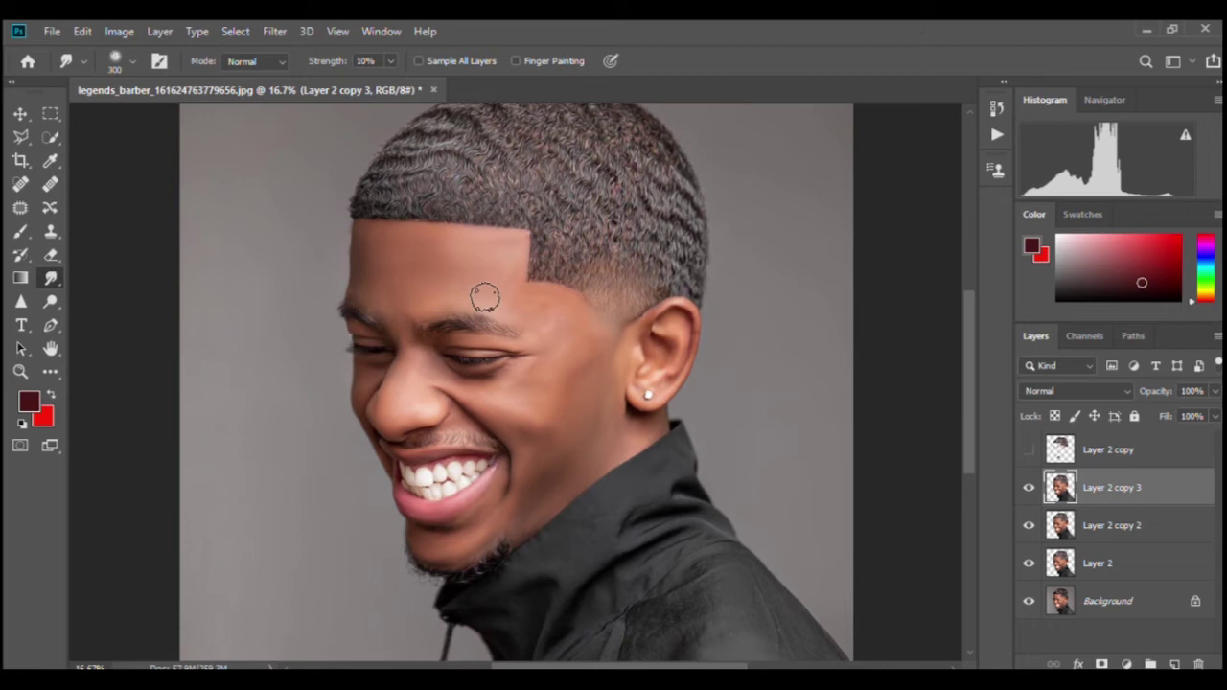
- Blend the skin tones of the temple and cheek, enlarging the Smudge brush from 300 to 500 px
{"action": "mouse_move", "coordinate": [488, 300]}
{"action": "left_mouse_down"}
{"action": "mouse_move", "coordinate": [532, 318]}
{"action": "mouse_move", "coordinate": [543, 314]}
{"action": "mouse_move", "coordinate": [523, 301]}
{"action": "mouse_move", "coordinate": [540, 303]}
{"action": "mouse_move", "coordinate": [571, 333]}
{"action": "mouse_move", "coordinate": [564, 349]}
{"action": "mouse_move", "coordinate": [523, 322]}
{"action": "mouse_move", "coordinate": [550, 335]}
{"action": "mouse_move", "coordinate": [563, 306]}
{"action": "mouse_move", "coordinate": [576, 350]}
{"action": "left_mouse_up"}
{"action": "key", "text": "bracketright"}
{"action": "key", "text": "bracketright"}
{"action": "key", "text": "bracketright"}
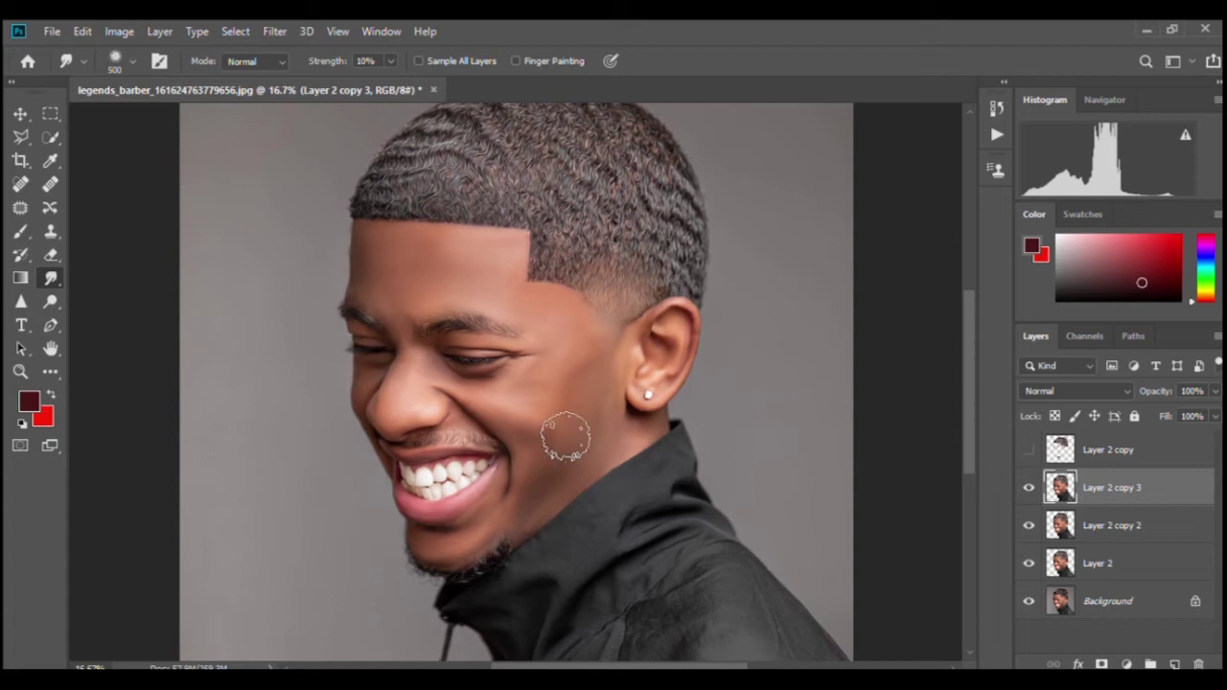
{"action": "mouse_move", "coordinate": [567, 441]}
{"action": "left_mouse_down"}
{"action": "mouse_move", "coordinate": [597, 411]}
{"action": "mouse_move", "coordinate": [588, 454]}
{"action": "left_mouse_up"}
{"action": "left_click_drag", "start_coordinate": [530, 435], "coordinate": [539, 440]}
- Even out the remaining facial tones with Smudge brushes of 250 and 500 px, finishing with 700 px
{"action": "key", "text": "bracketleft"}
{"action": "key", "text": "bracketleft"}
{"action": "key", "text": "bracketleft"}
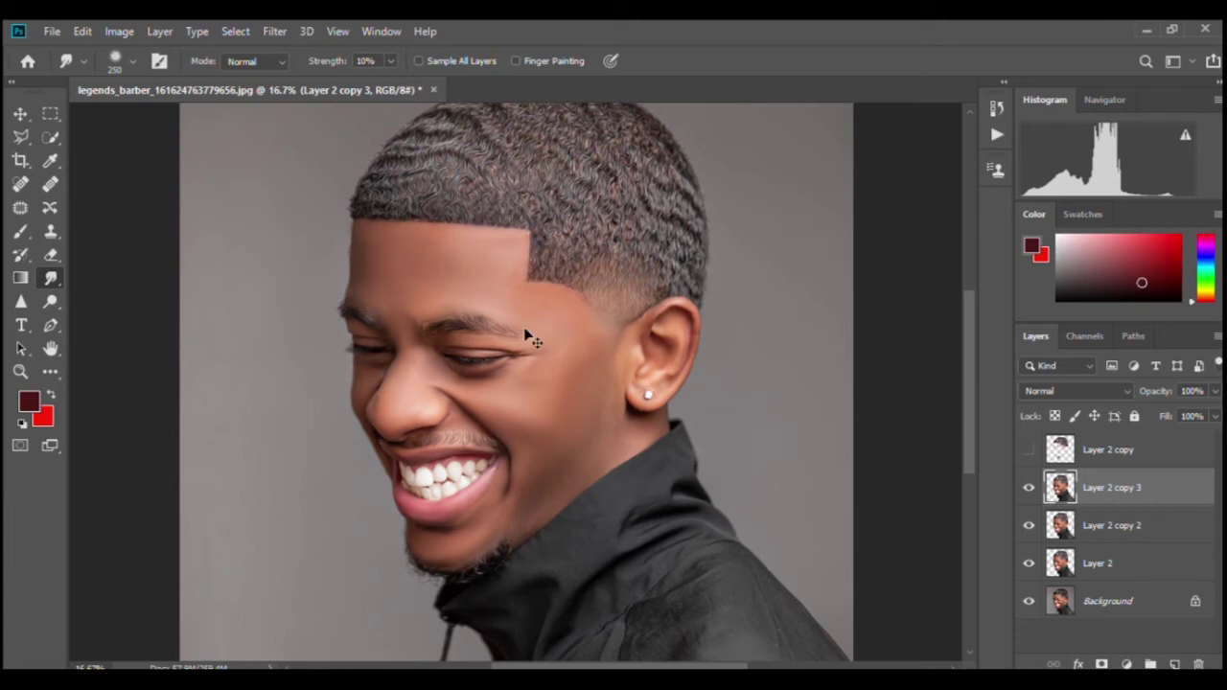
{"action": "scroll", "coordinate": [525, 334], "scroll_direction": "down", "scroll_amount": 1}
{"action": "key", "text": "bracketright"}
{"action": "key", "text": "bracketright"}
{"action": "key", "text": "bracketright"}
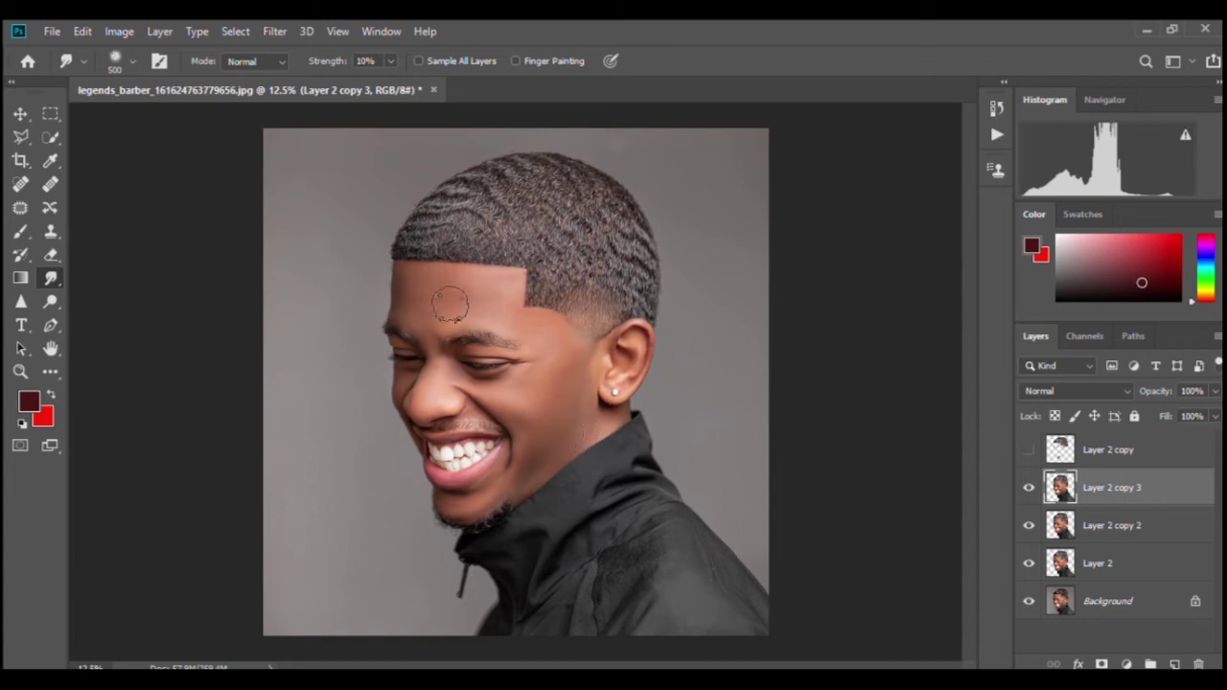
{"action": "key", "text": "bracketright"}
{"action": "key", "text": "bracketright"}
- Compare the face with and without the latest smudging by toggling Layer 2 copy 3's visibility at different magnifications
{"action": "left_click", "coordinate": [1027, 489]}
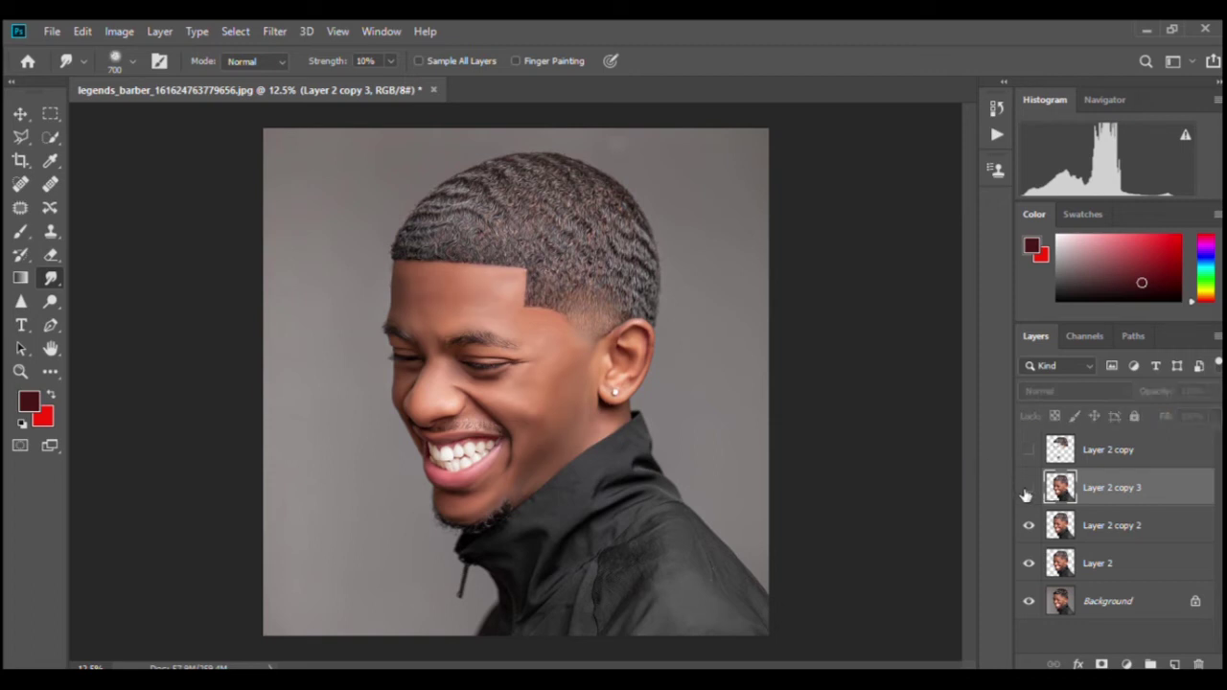
{"action": "left_click", "coordinate": [1027, 489]}
{"action": "key", "text": "ctrl+plus"}
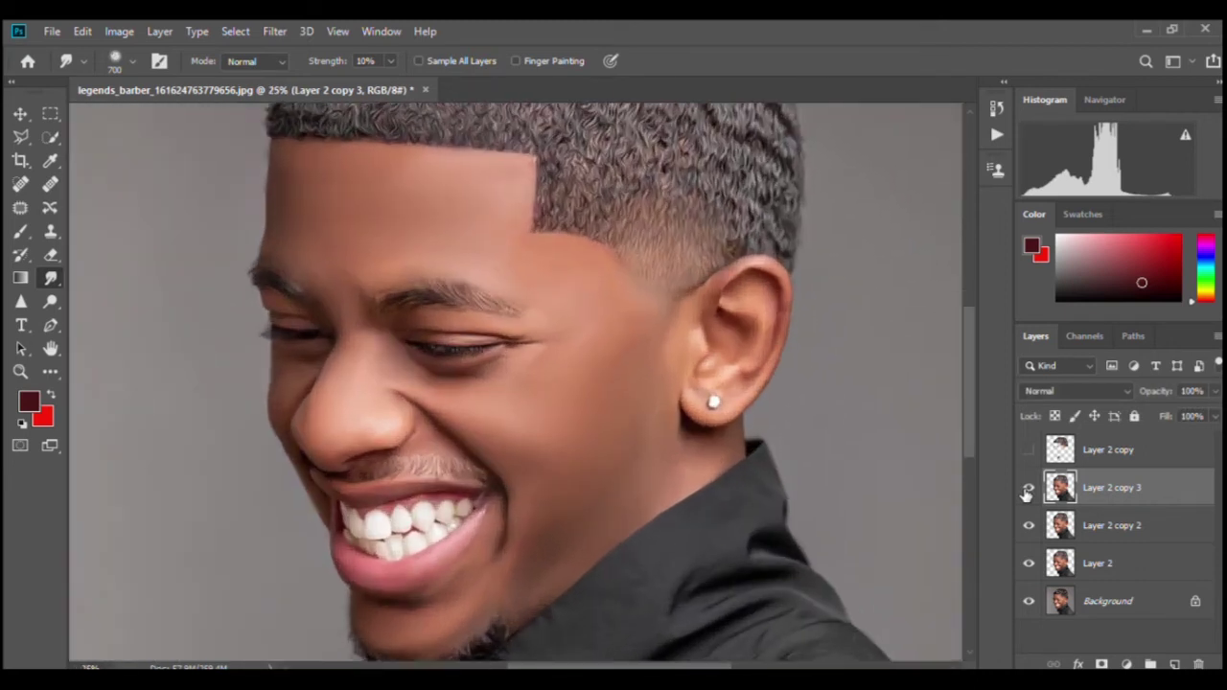
{"action": "left_click", "coordinate": [1027, 489]}
{"action": "left_click", "coordinate": [1027, 489]}
{"action": "left_click", "coordinate": [1027, 489]}
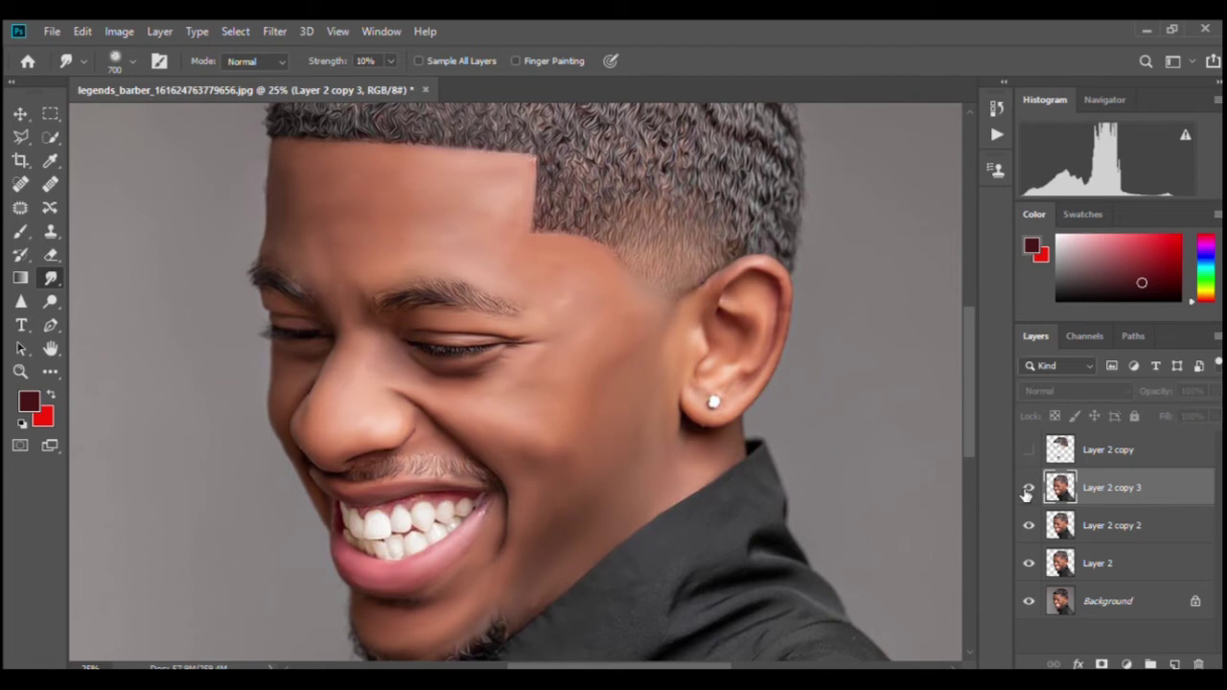
{"action": "left_click", "coordinate": [1026, 488]}
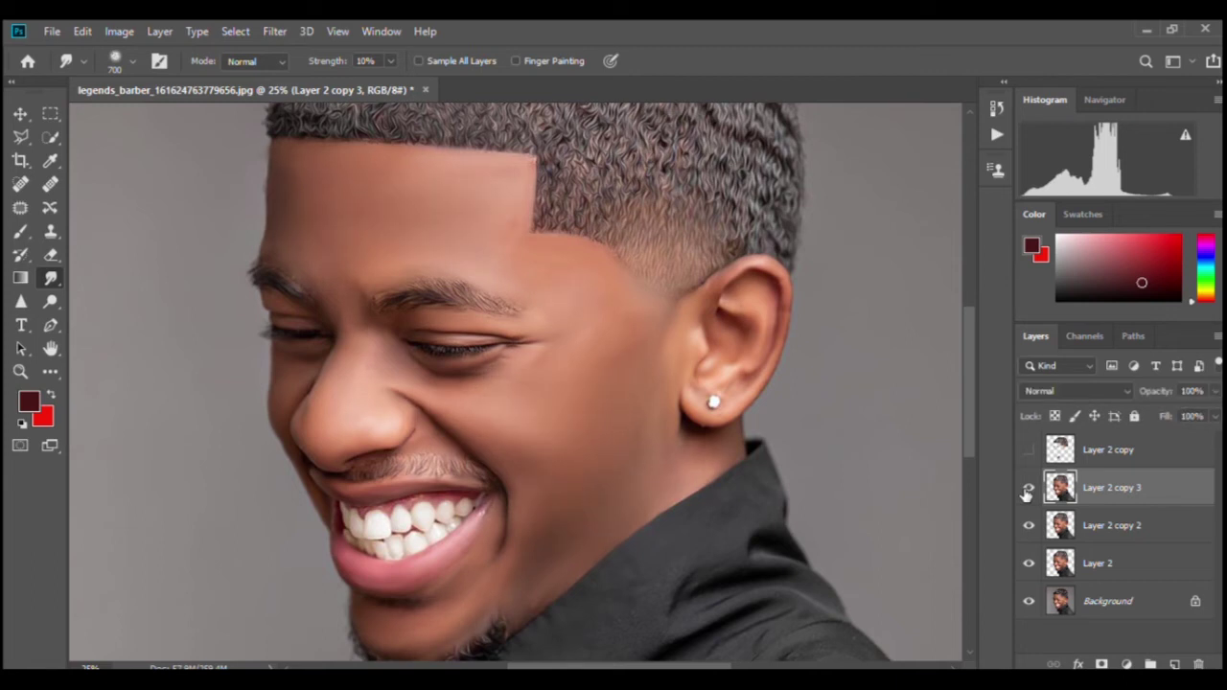
{"action": "left_click", "coordinate": [1026, 489]}
{"action": "left_click", "coordinate": [1027, 488]}
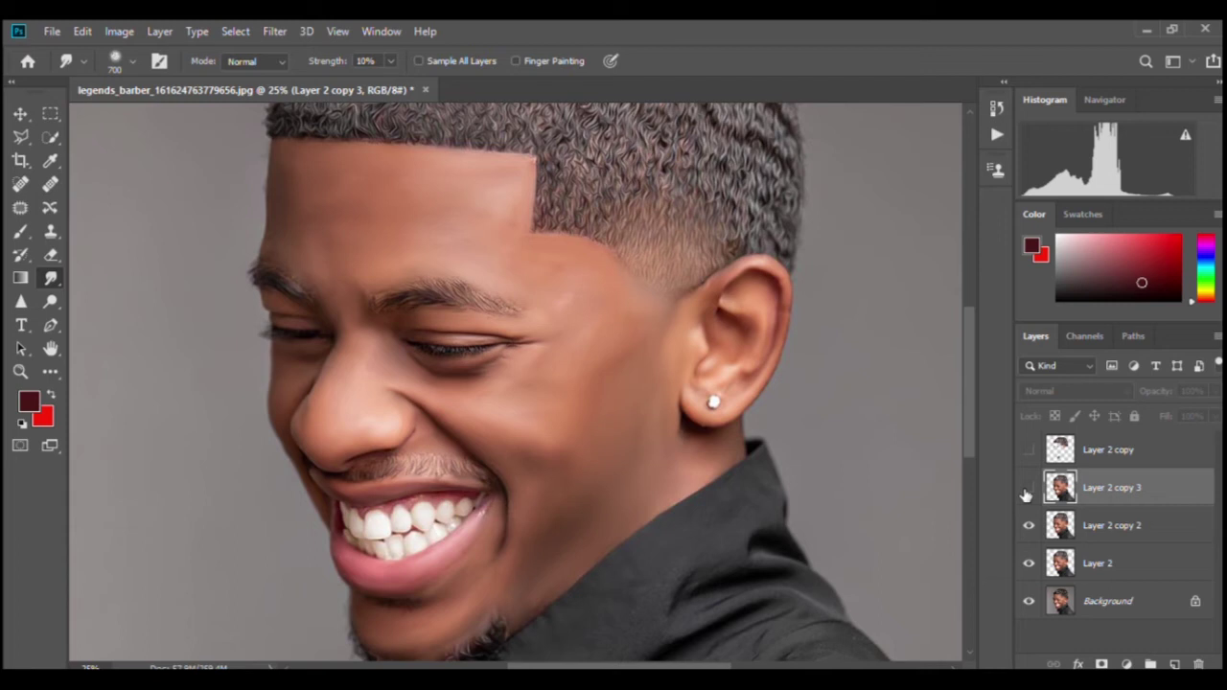
{"action": "left_click", "coordinate": [1027, 489]}
{"action": "key", "text": "ctrl+plus"}
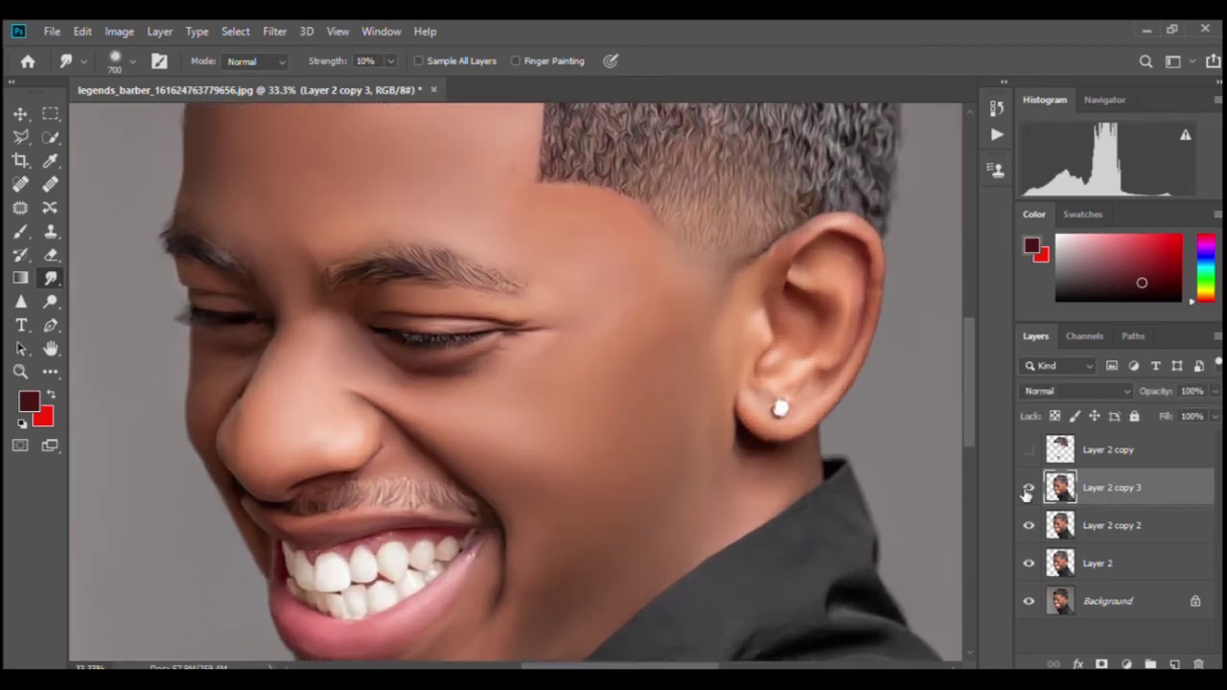
{"action": "key", "text": "ctrl+minus"}
{"action": "key", "text": "ctrl+minus"}
{"action": "key", "text": "ctrl+minus"}
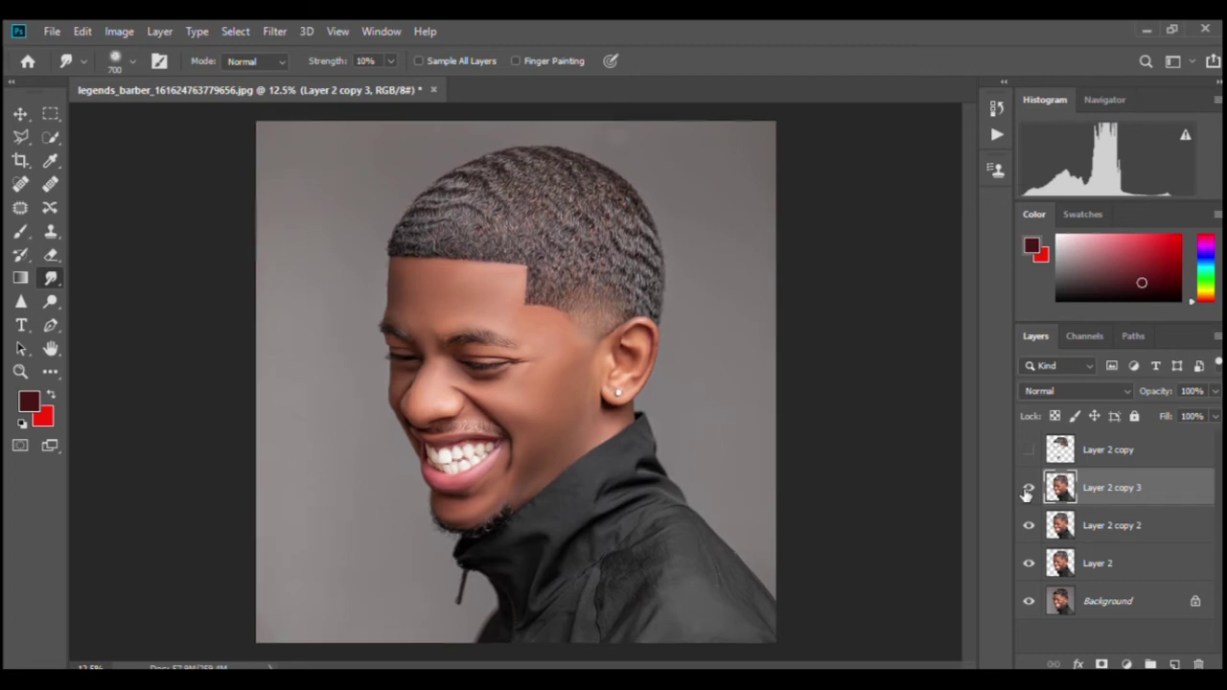
- Smooth the jacket's shoulder and sleeve with the Smudge tool at 31% strength, enlarging the brush from 250 to 400 px
{"action": "key", "text": "ctrl+plus"}
{"action": "key", "text": "ctrl+minus"}
{"action": "key", "text": "ctrl+plus"}
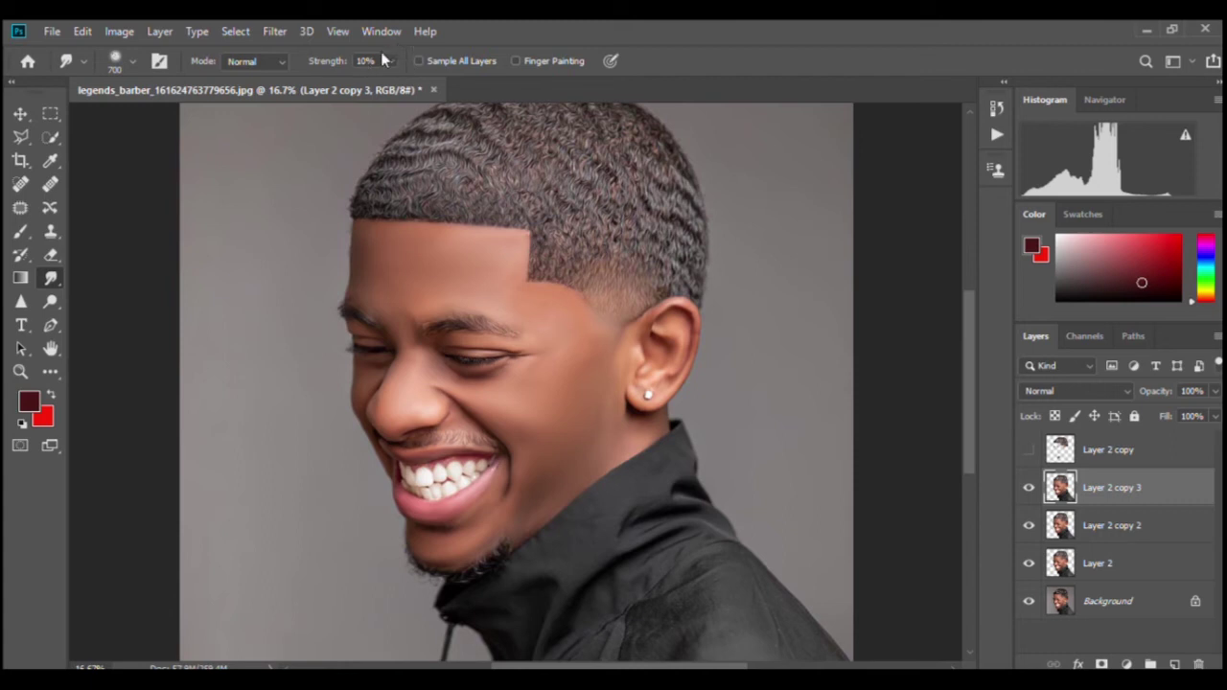
{"action": "left_click_drag", "start_coordinate": [388, 59], "coordinate": [396, 76]}
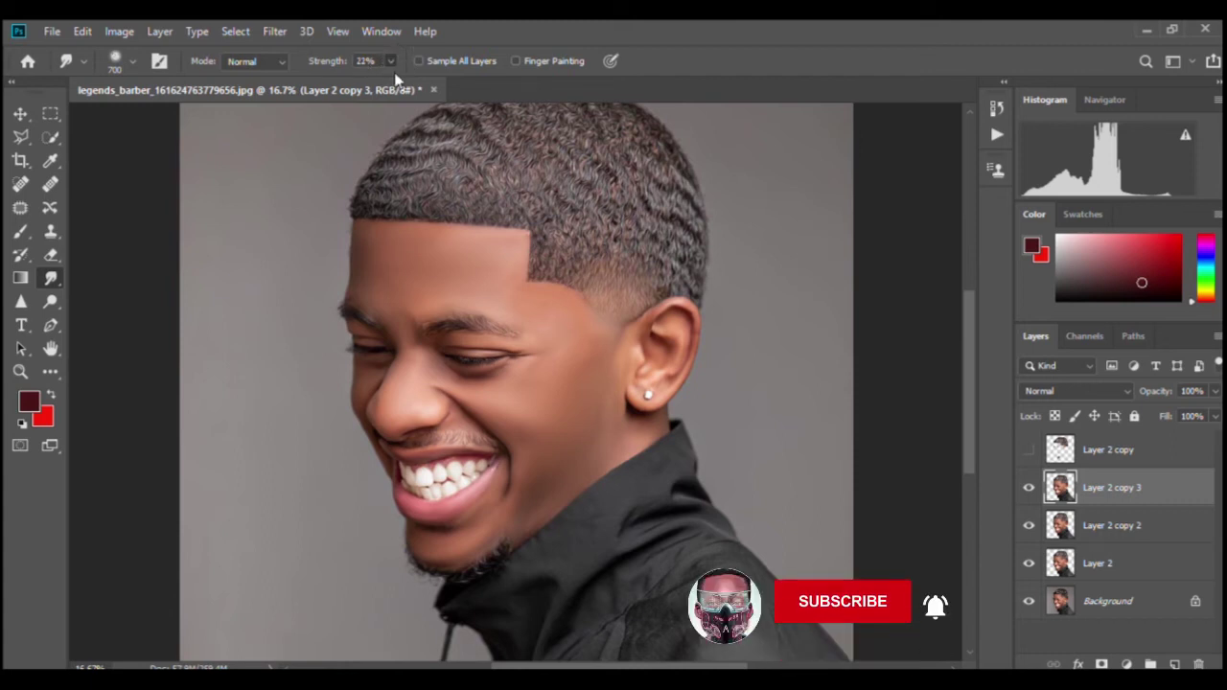
{"action": "left_click_drag", "start_coordinate": [396, 75], "coordinate": [403, 80]}
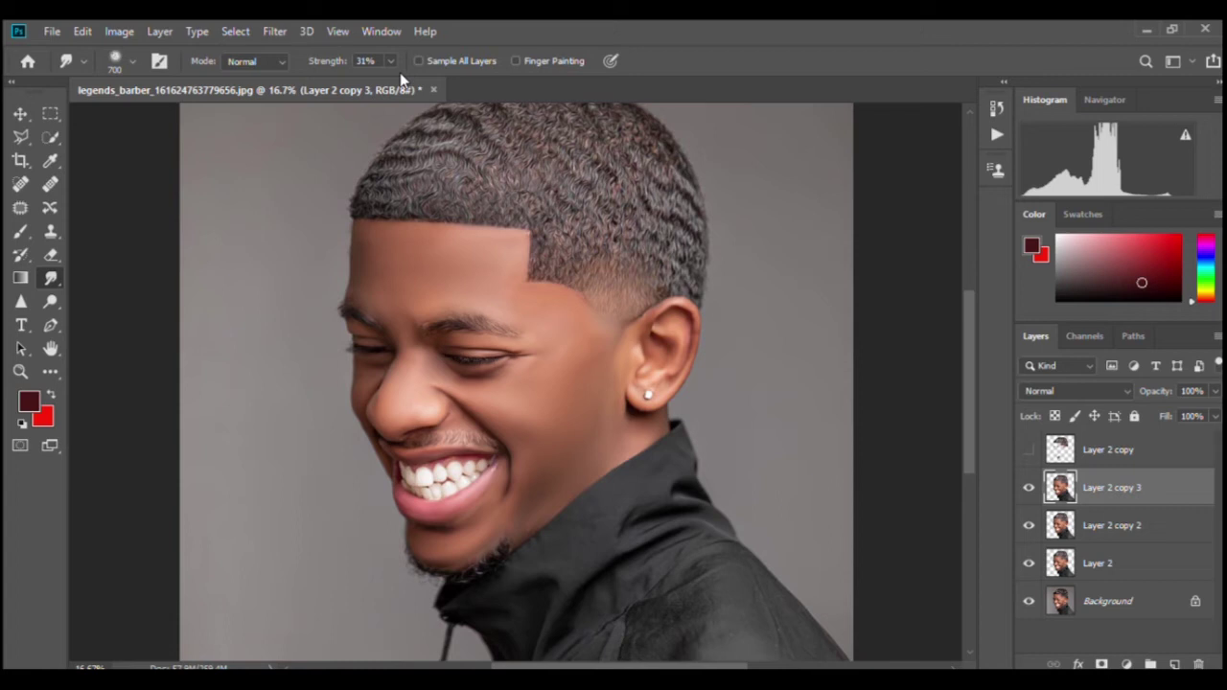
{"action": "scroll", "coordinate": [968, 403], "scroll_direction": "down", "scroll_amount": 2}
{"action": "scroll", "coordinate": [968, 422], "scroll_direction": "down", "scroll_amount": 5}
{"action": "scroll", "coordinate": [866, 473], "scroll_direction": "up", "scroll_amount": 2}
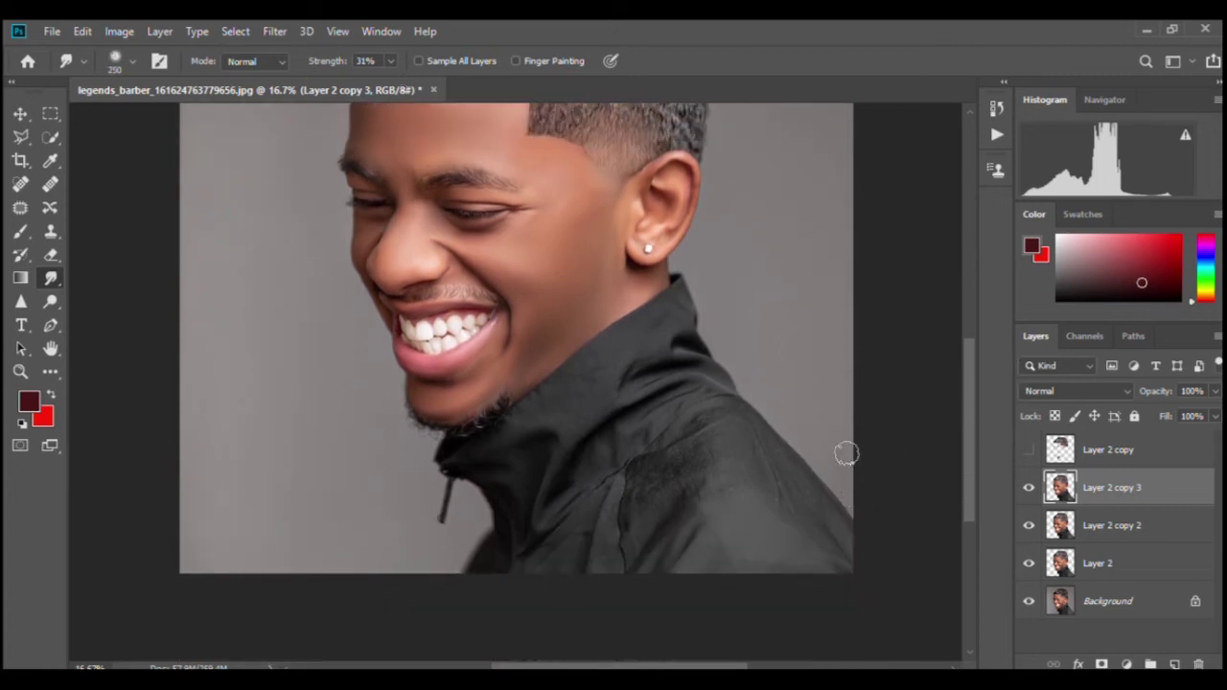
{"action": "key", "text": "bracketright"}
{"action": "key", "text": "bracketright"}
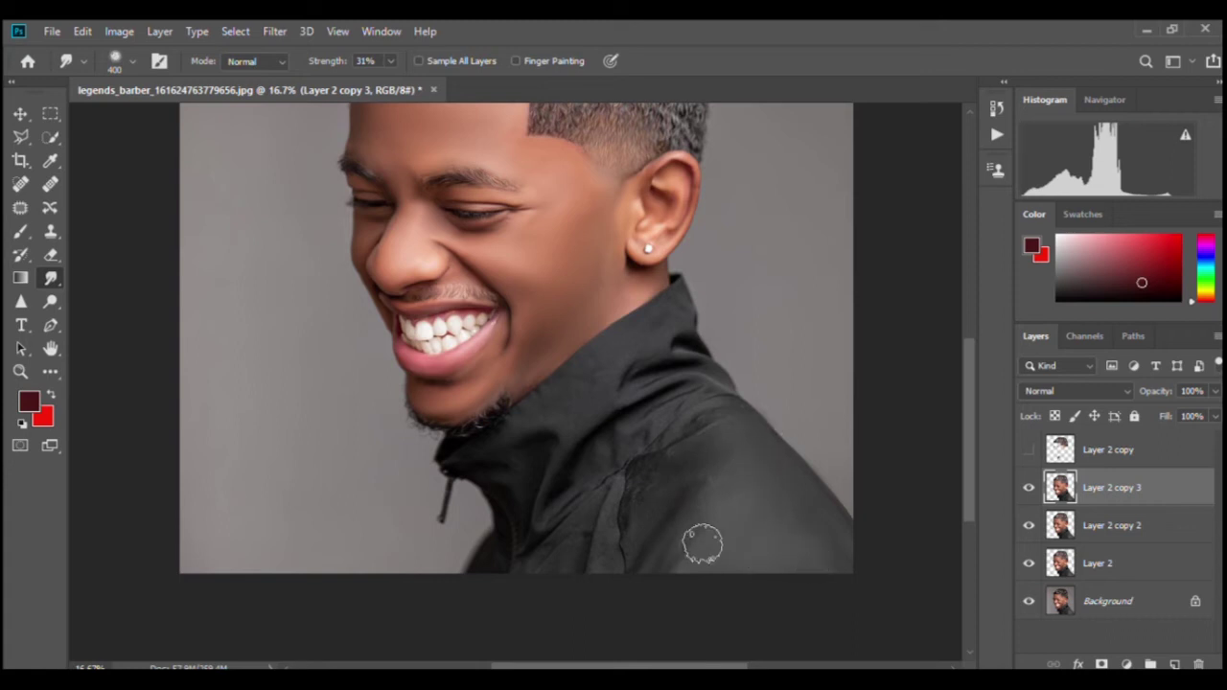
- Smudge the jacket's collar and remaining fabric folds smooth, finishing with a 250 px brush
{"action": "key", "text": "bracketleft"}
{"action": "key", "text": "bracketright"}
{"action": "key", "text": "bracketright"}
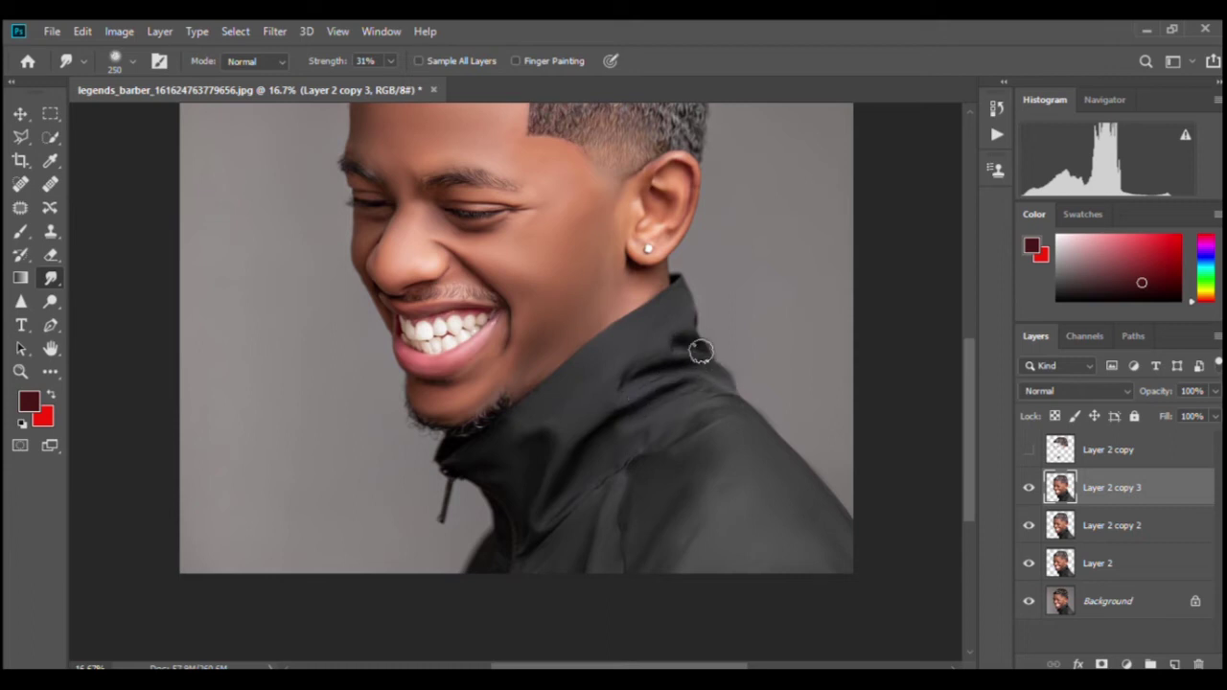
{"action": "key", "text": "ctrl+plus"}
{"action": "key", "text": "ctrl+minus"}
{"action": "key", "text": "ctrl+minus"}
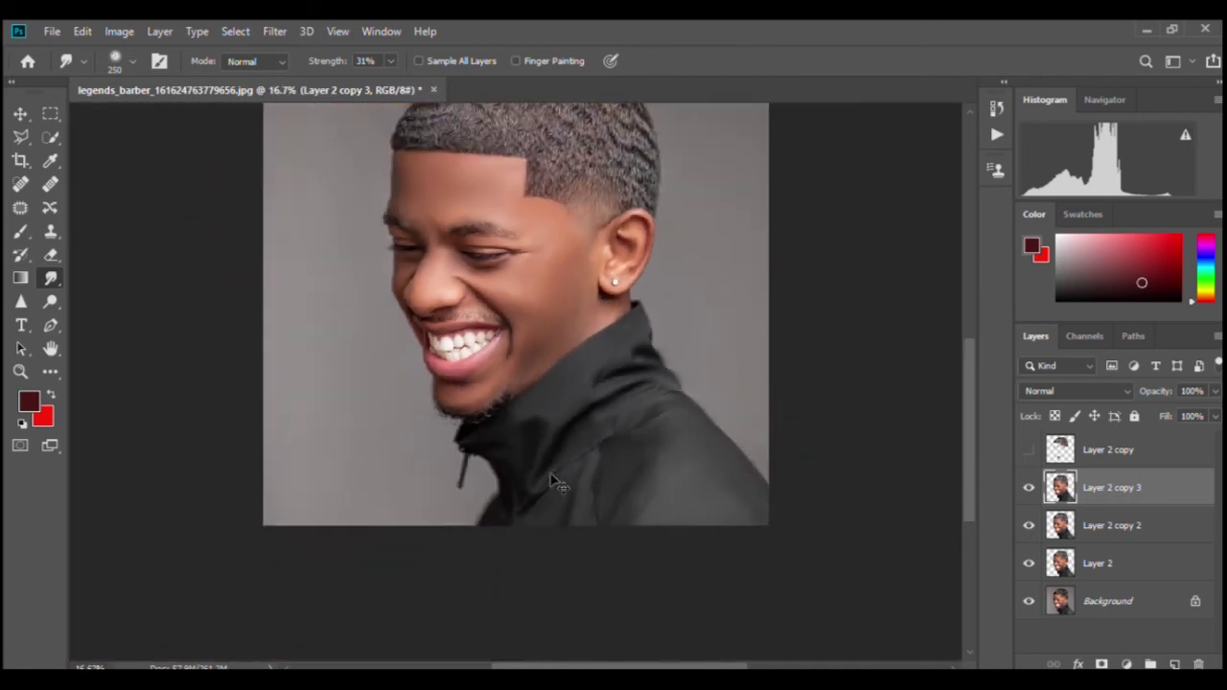
{"action": "key", "text": "ctrl+minus"}
{"action": "key", "text": "ctrl+minus"}
{"action": "key", "text": "ctrl+plus"}
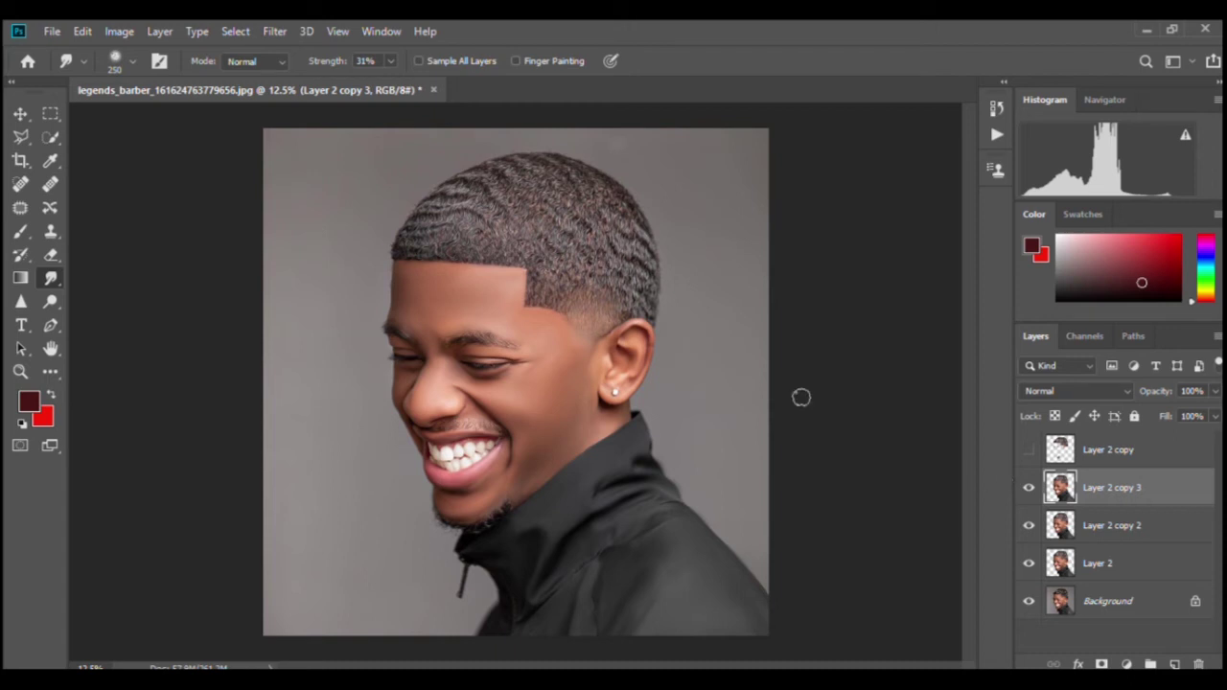
- Select the man's whole head, including face, ear and hair, with the Quick Selection tool
{"action": "left_click", "coordinate": [44, 133]}
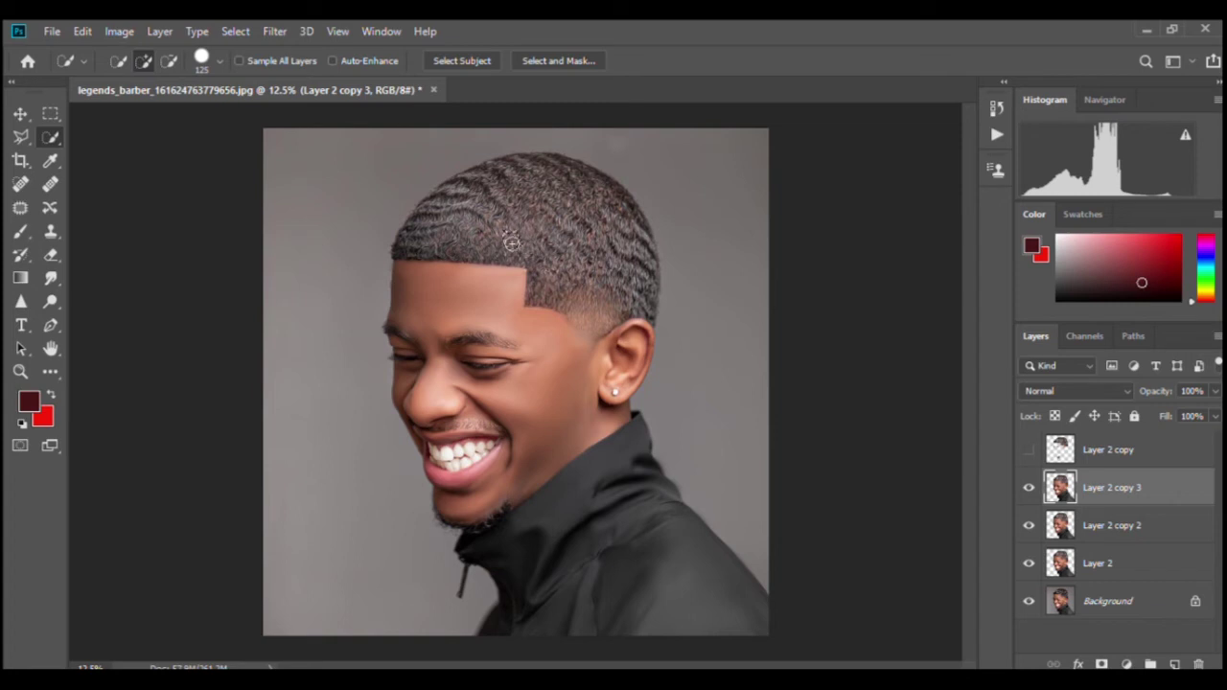
{"action": "left_click_drag", "start_coordinate": [516, 323], "coordinate": [517, 428]}
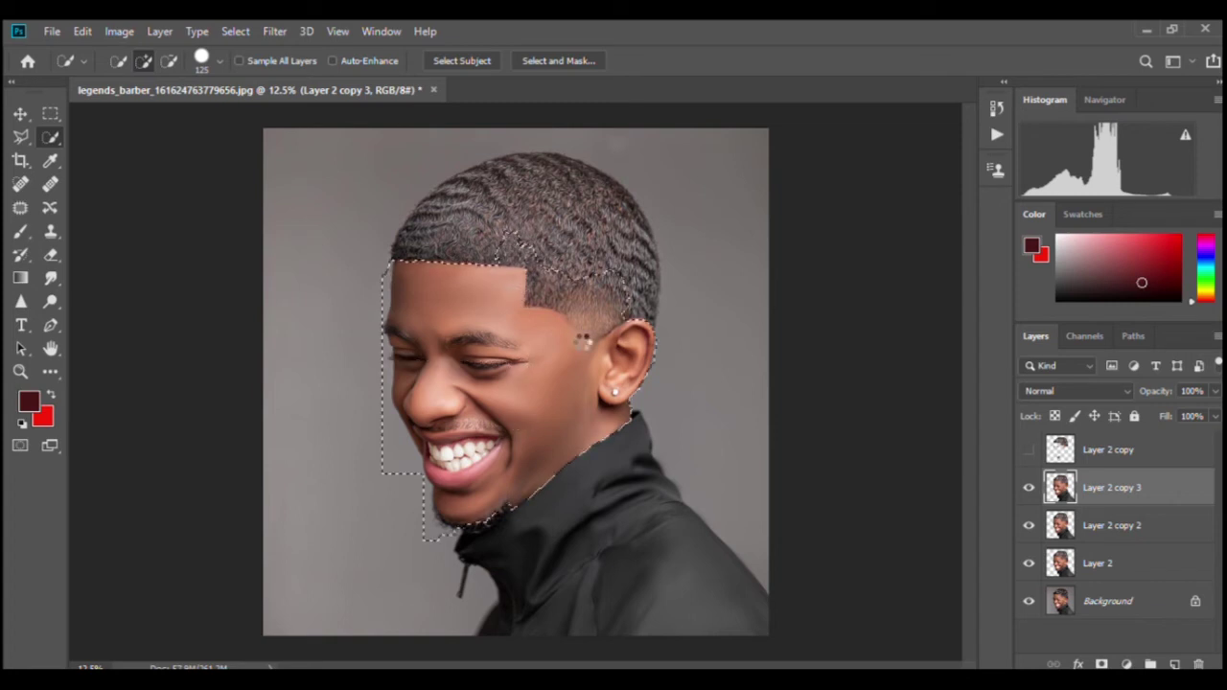
{"action": "mouse_move", "coordinate": [575, 239]}
{"action": "left_mouse_down"}
{"action": "mouse_move", "coordinate": [509, 243]}
{"action": "mouse_move", "coordinate": [584, 205]}
{"action": "mouse_move", "coordinate": [566, 192]}
{"action": "mouse_move", "coordinate": [507, 200]}
{"action": "mouse_move", "coordinate": [635, 210]}
{"action": "left_mouse_up"}
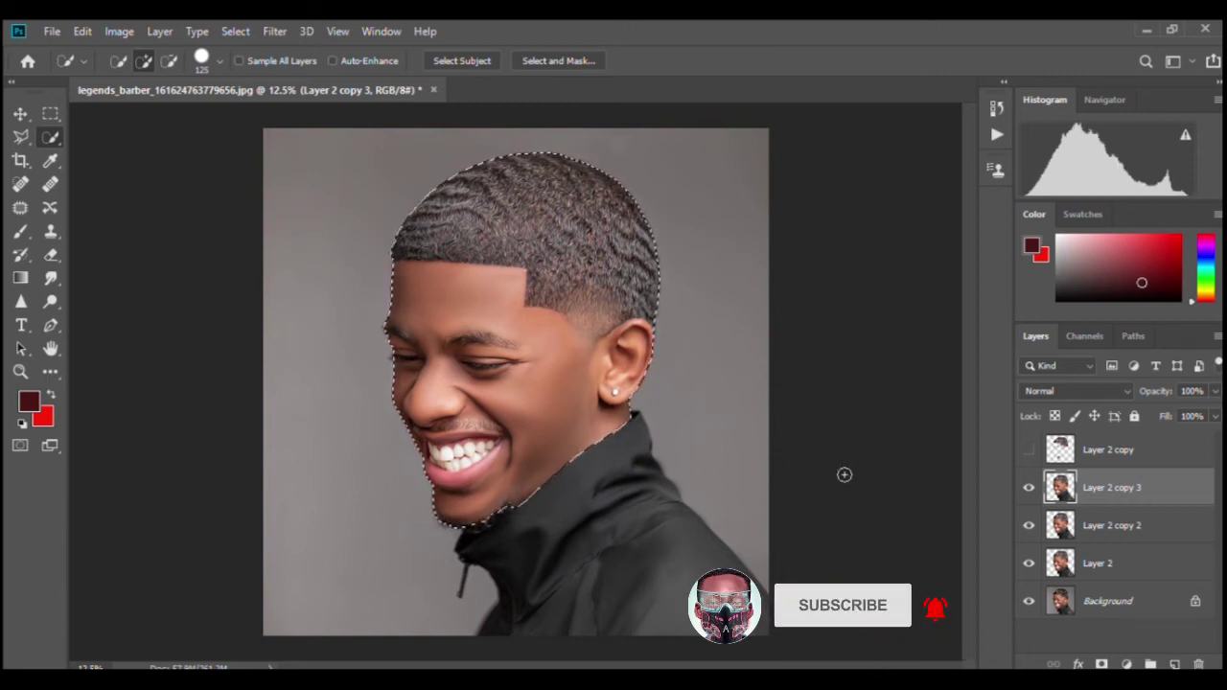
- Copy the selected head from Layer 2 onto a new layer and place it directly above Layer 2 copy 3
{"action": "left_click", "coordinate": [1127, 570]}
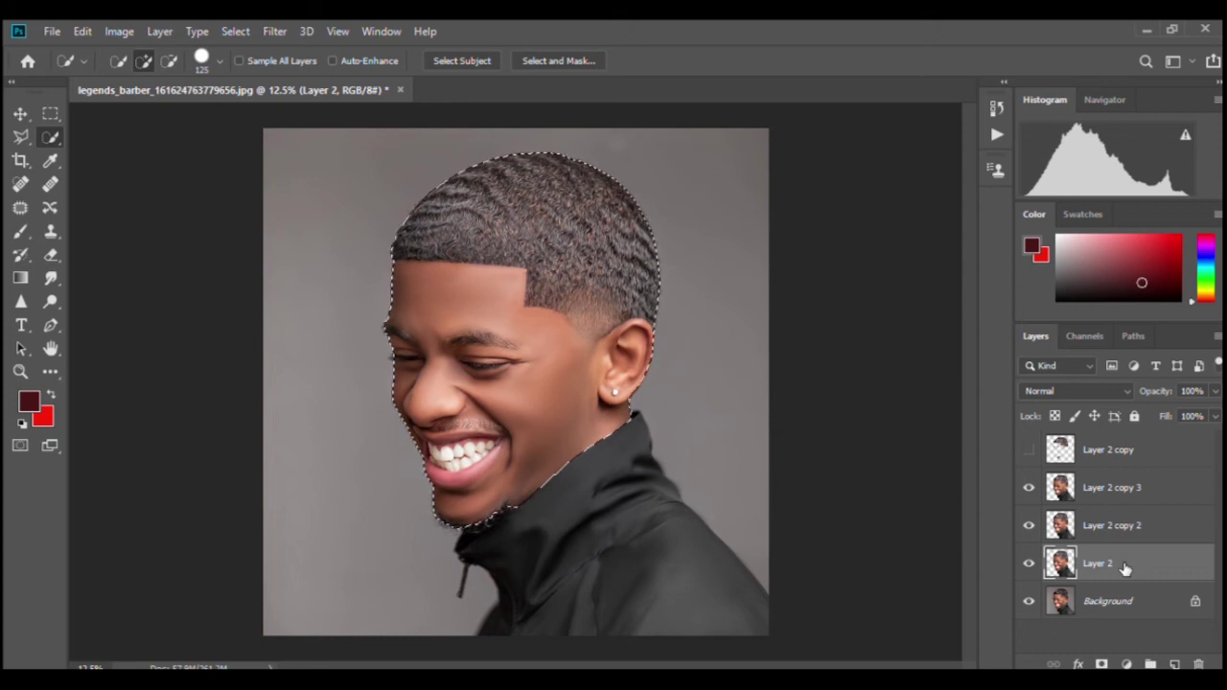
{"action": "key", "text": "ctrl+shift+alt+n"}
{"action": "key", "text": "ctrl+d"}
{"action": "key", "text": "ctrl+shift+alt+e"}
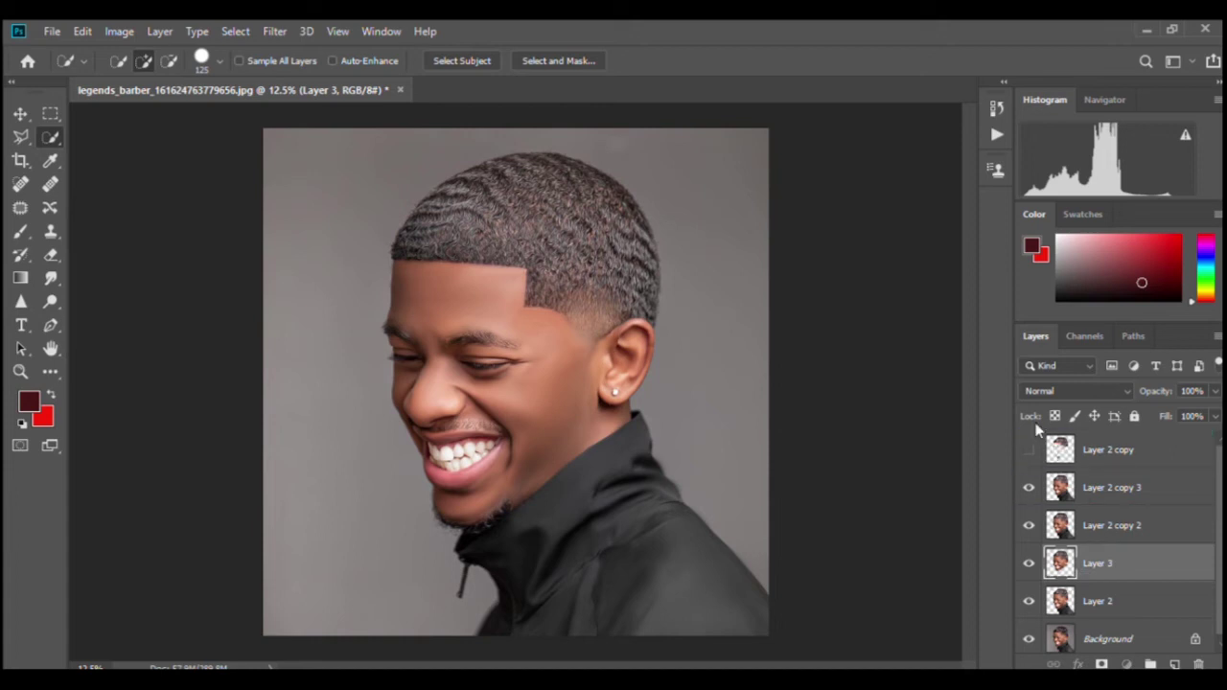
{"action": "left_click_drag", "start_coordinate": [1102, 575], "coordinate": [1099, 477]}
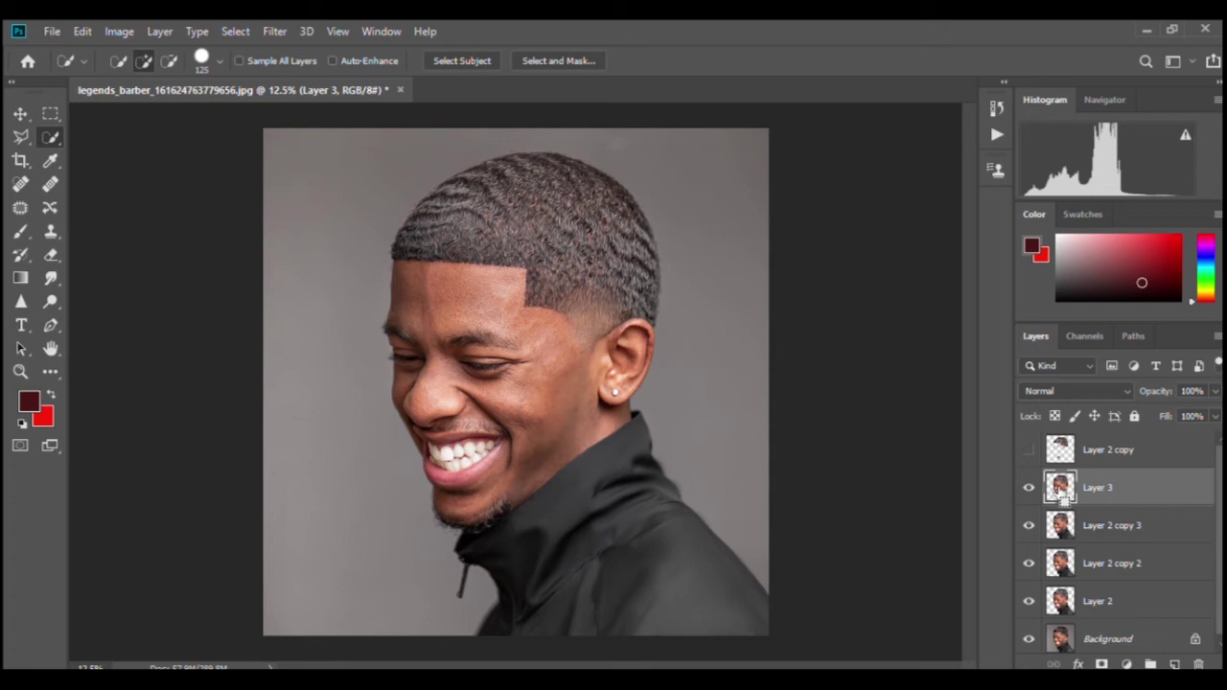
- Load the head outline of Layer 3 as a selection and open the color choice for a Fill
{"action": "left_click", "coordinate": [1060, 489], "text": "ctrl"}
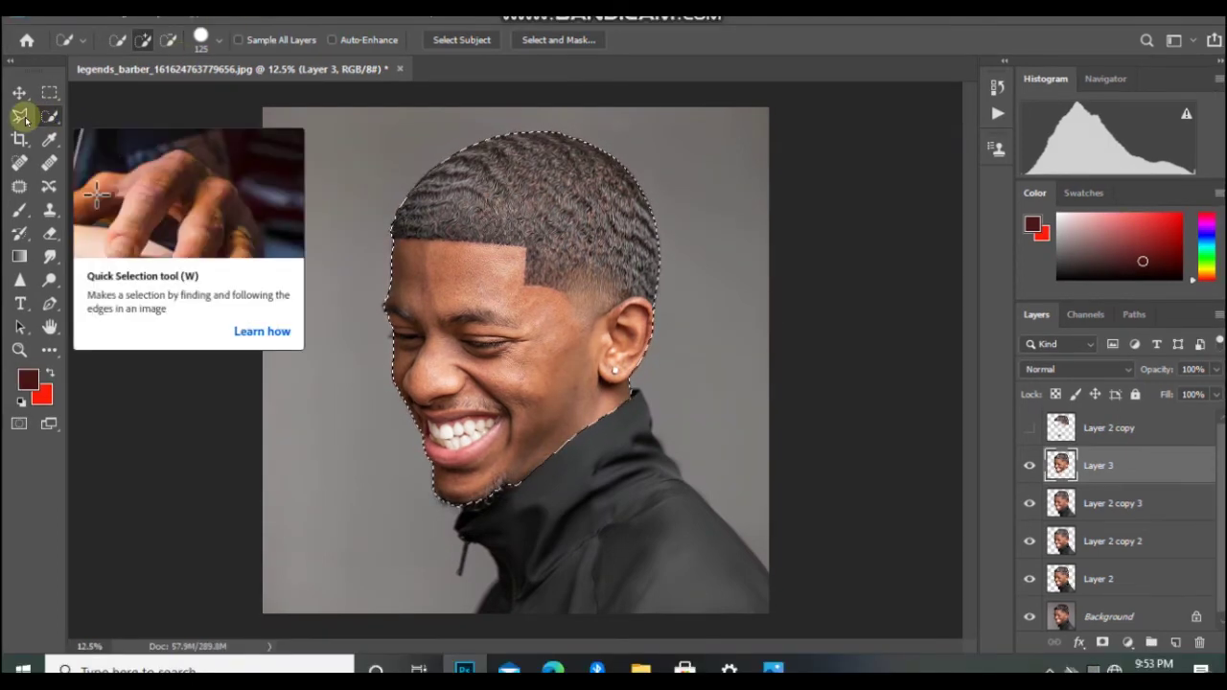
{"action": "right_click", "coordinate": [474, 263]}
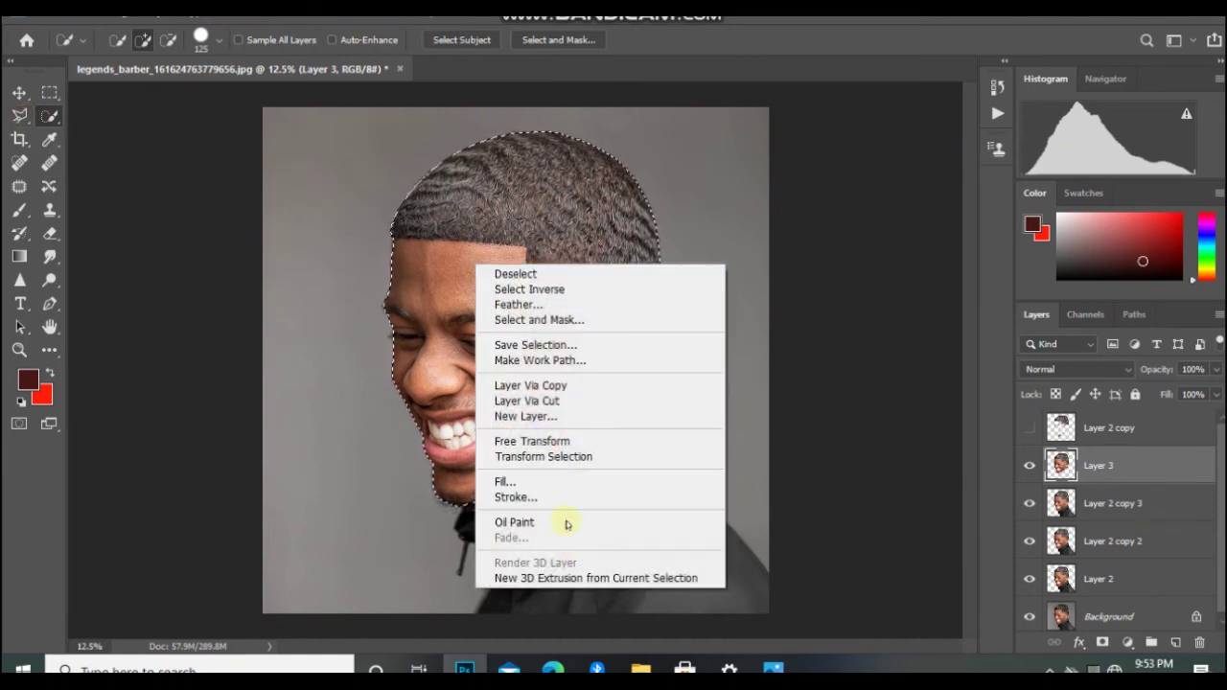
{"action": "left_click", "coordinate": [551, 483]}
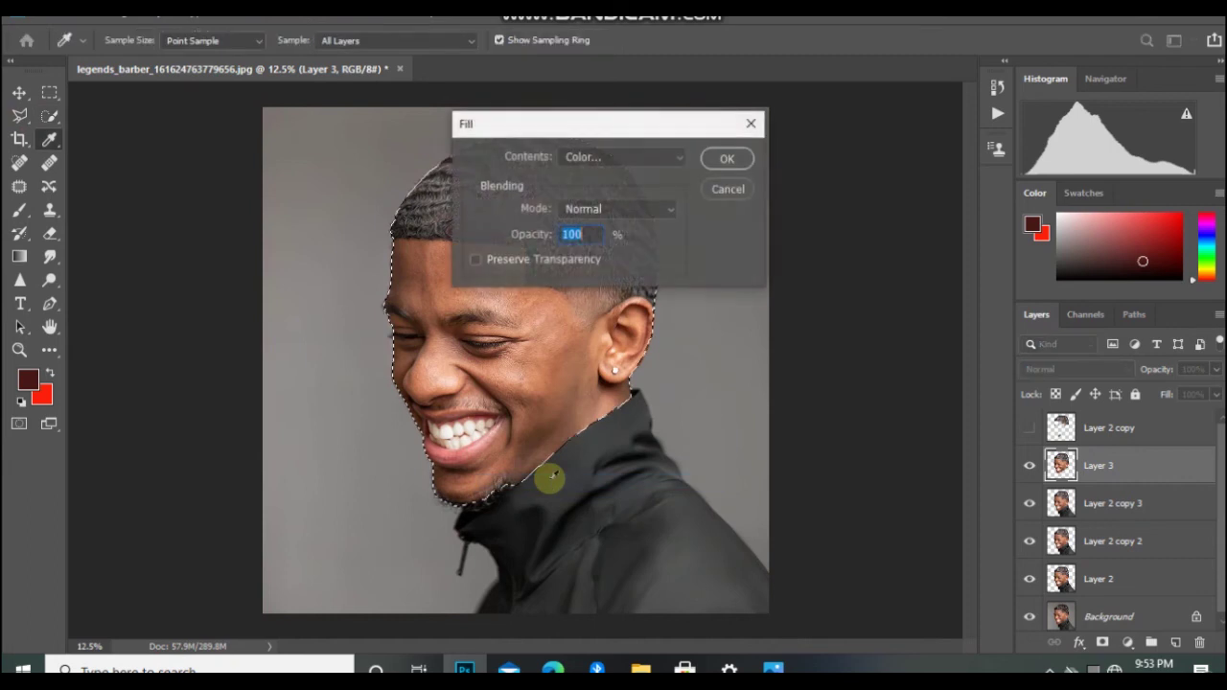
{"action": "left_click_drag", "start_coordinate": [542, 122], "coordinate": [685, 136]}
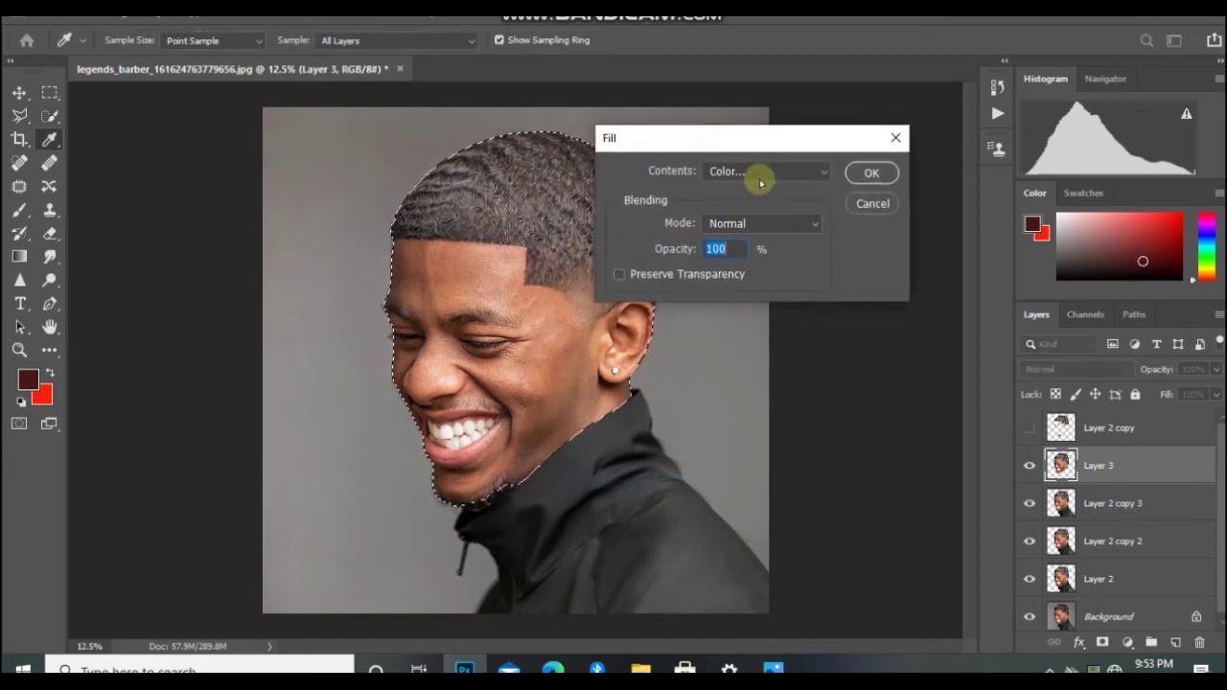
{"action": "left_click", "coordinate": [757, 178]}
{"action": "left_click", "coordinate": [758, 177]}
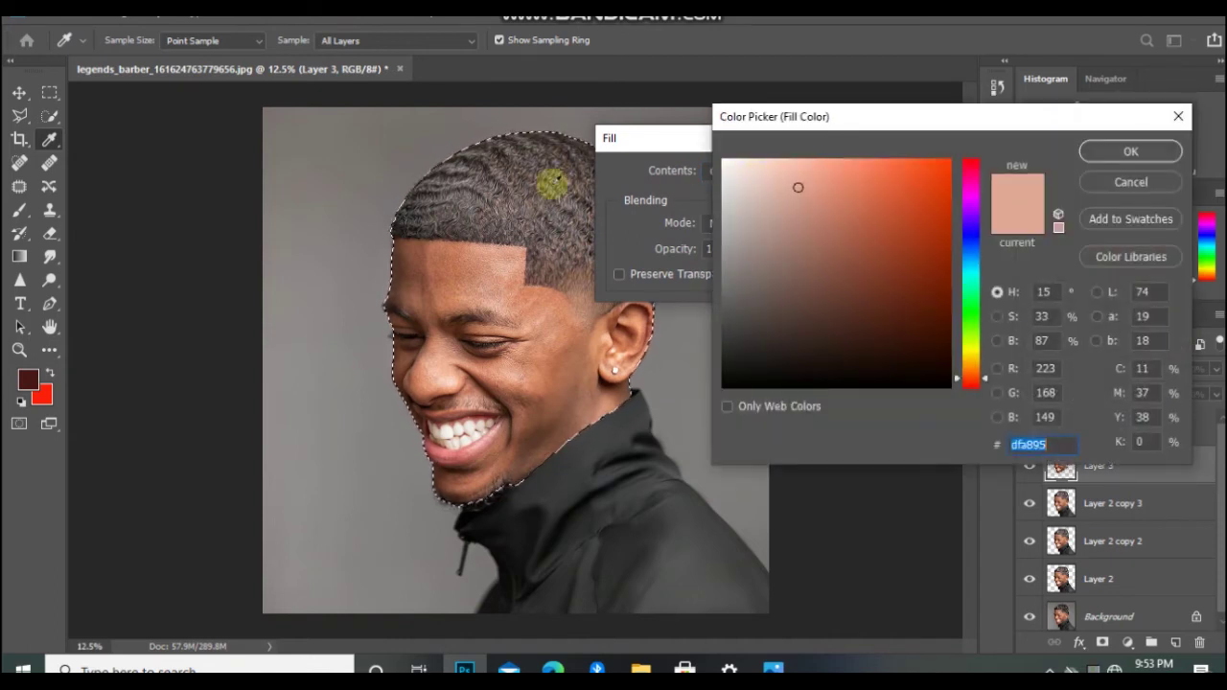
- Sample the light cheek highlight as fill color #e7af98 and fill the head selection in Normal mode at 100% opacity
{"action": "left_click", "coordinate": [482, 268]}
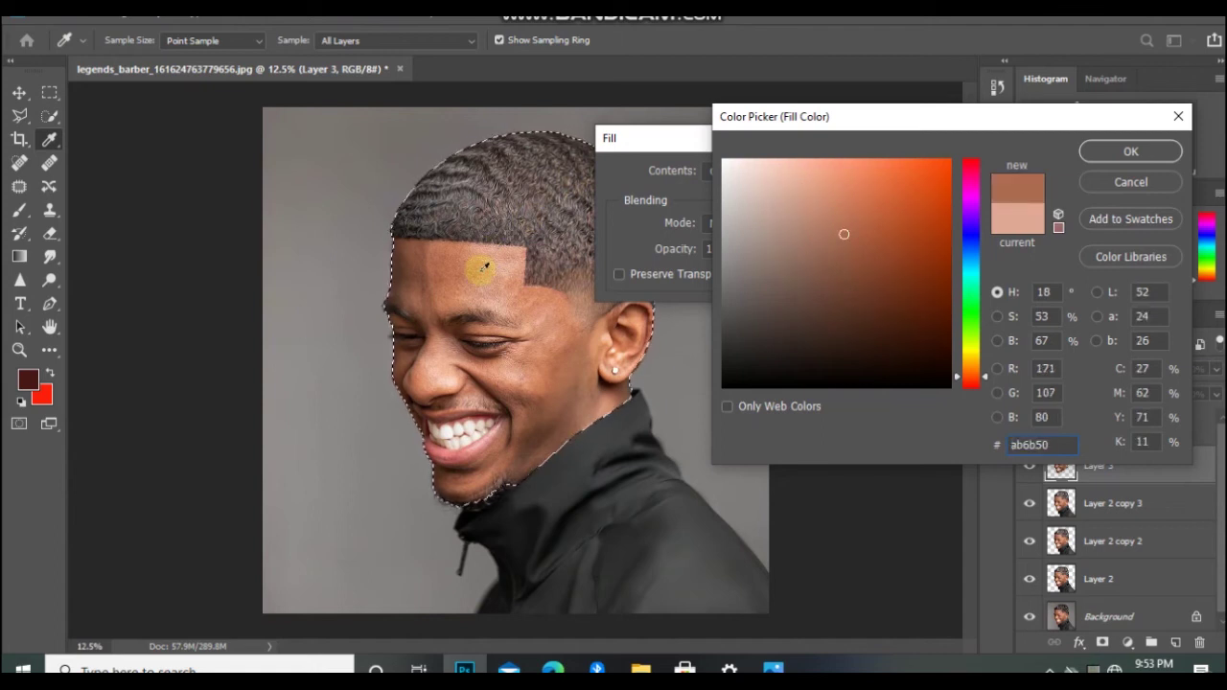
{"action": "left_click", "coordinate": [511, 376]}
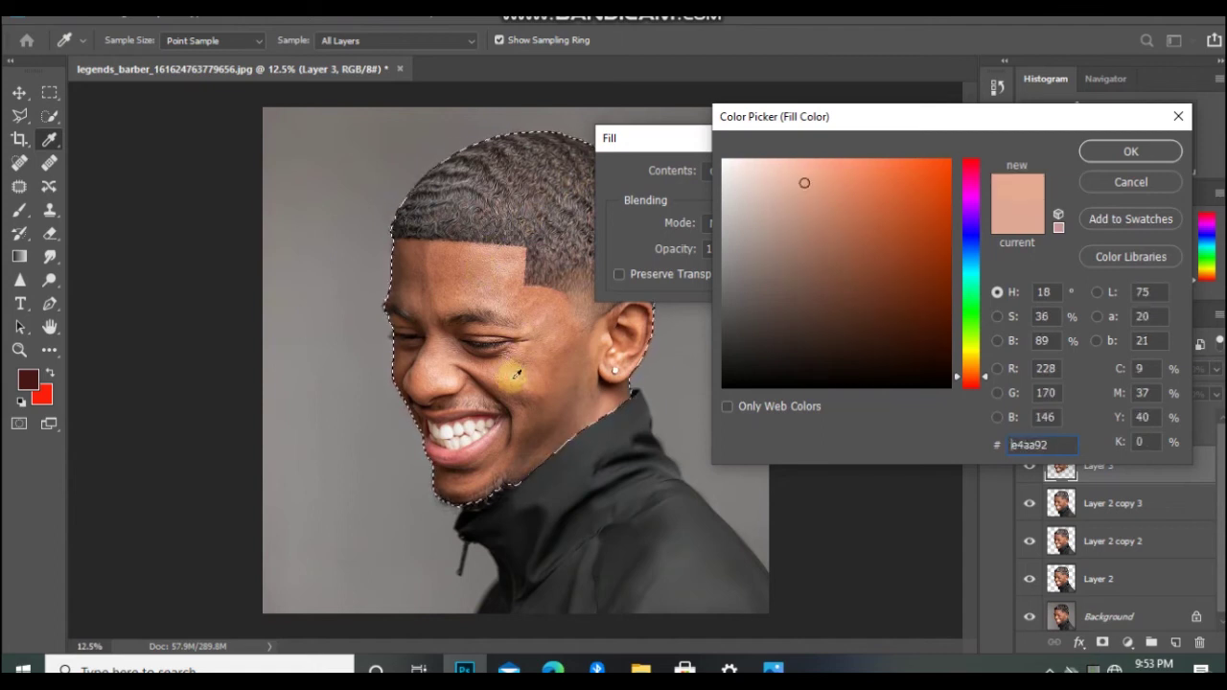
{"action": "left_click", "coordinate": [589, 411]}
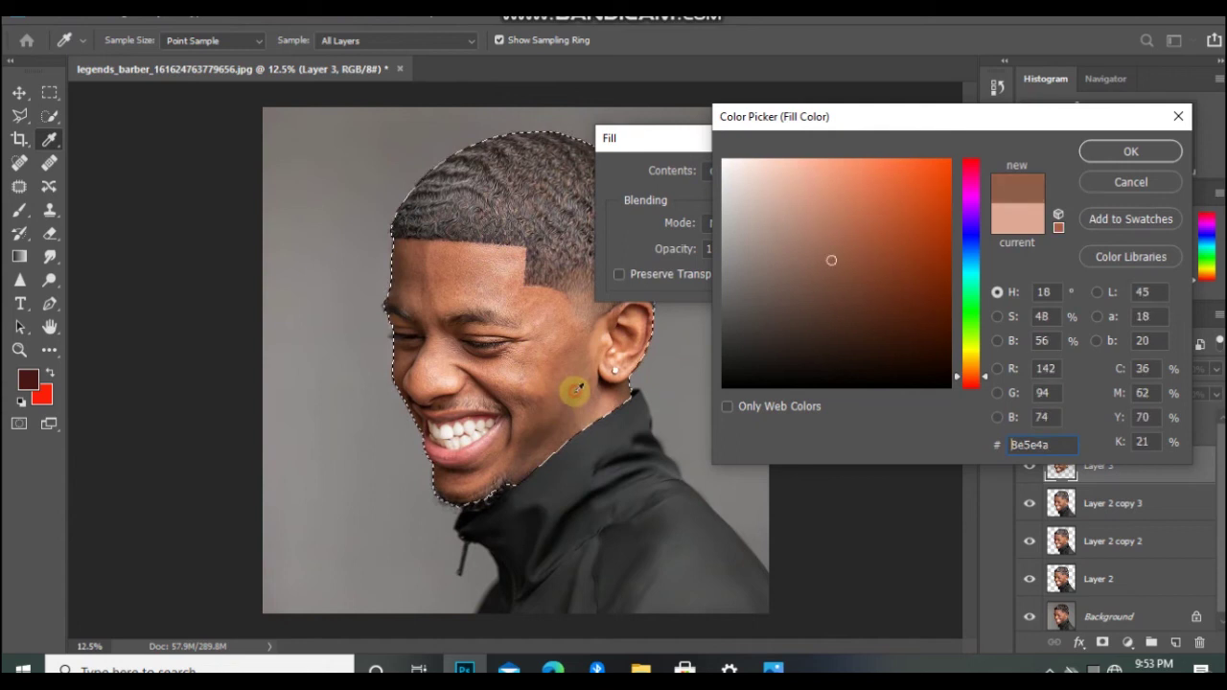
{"action": "left_click", "coordinate": [470, 422]}
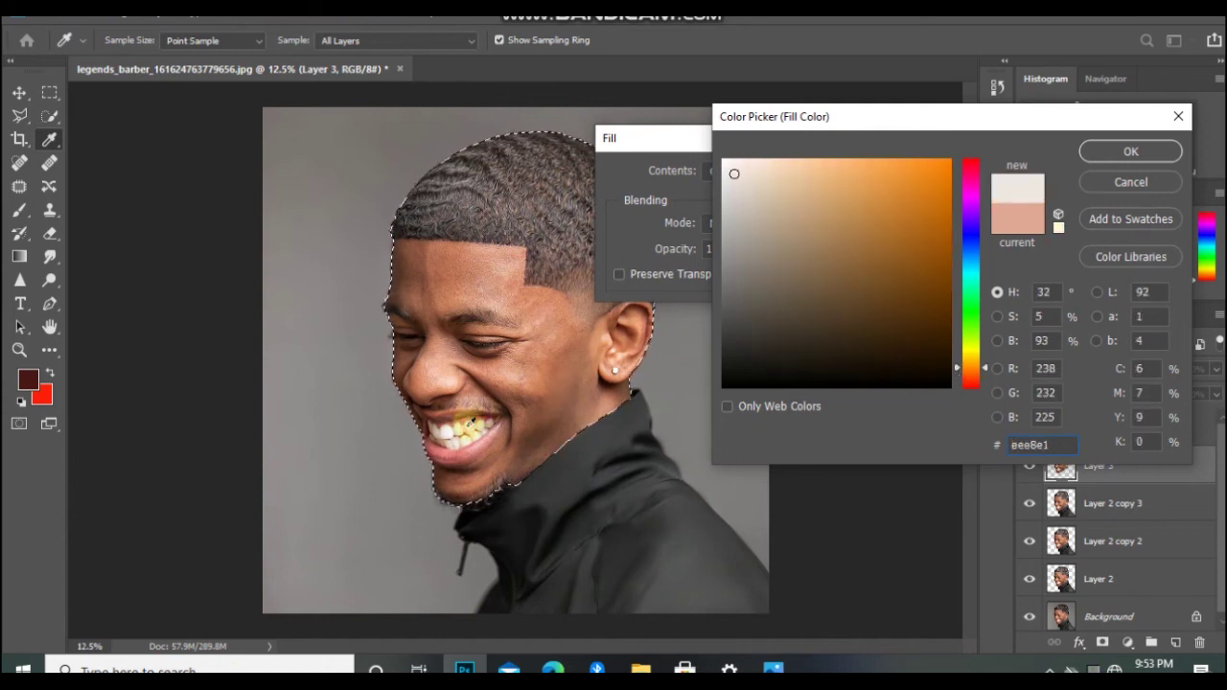
{"action": "left_click", "coordinate": [511, 182]}
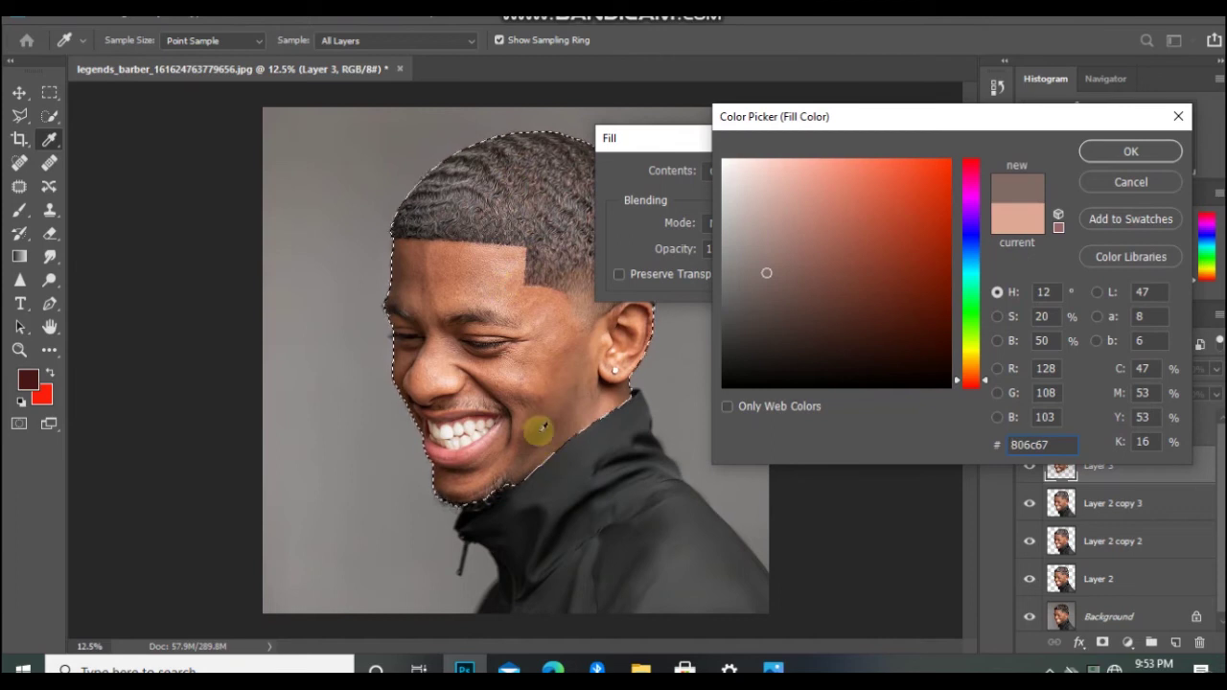
{"action": "left_click", "coordinate": [545, 387]}
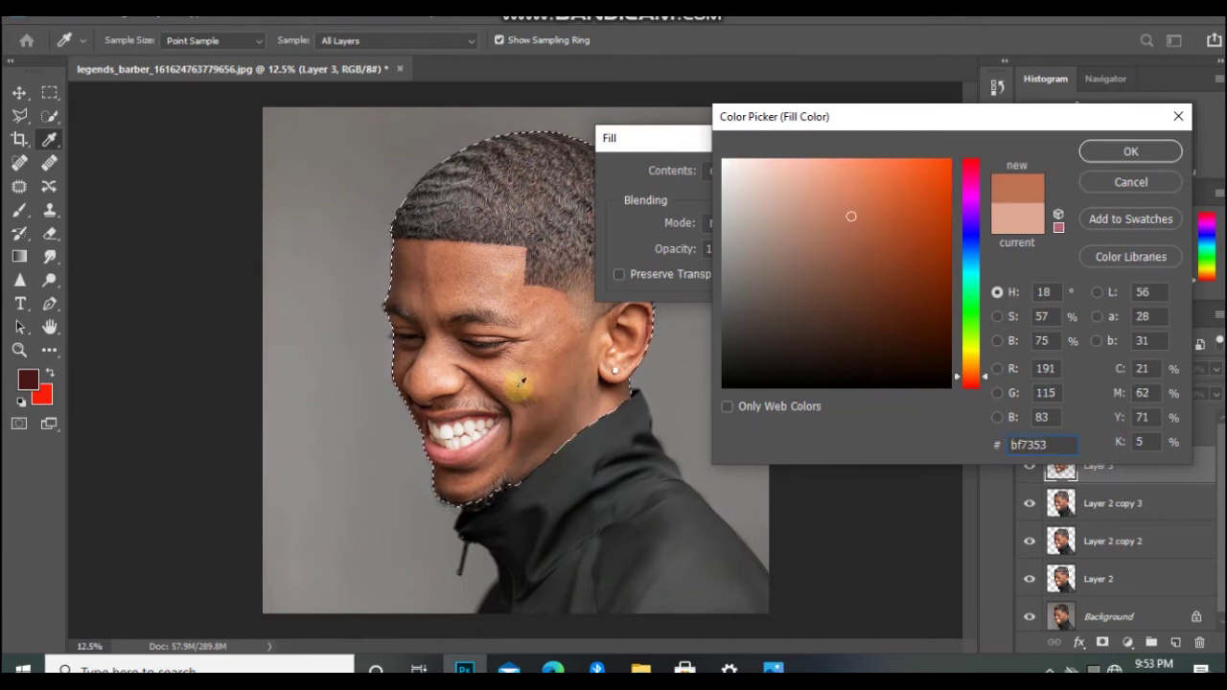
{"action": "left_click", "coordinate": [516, 376]}
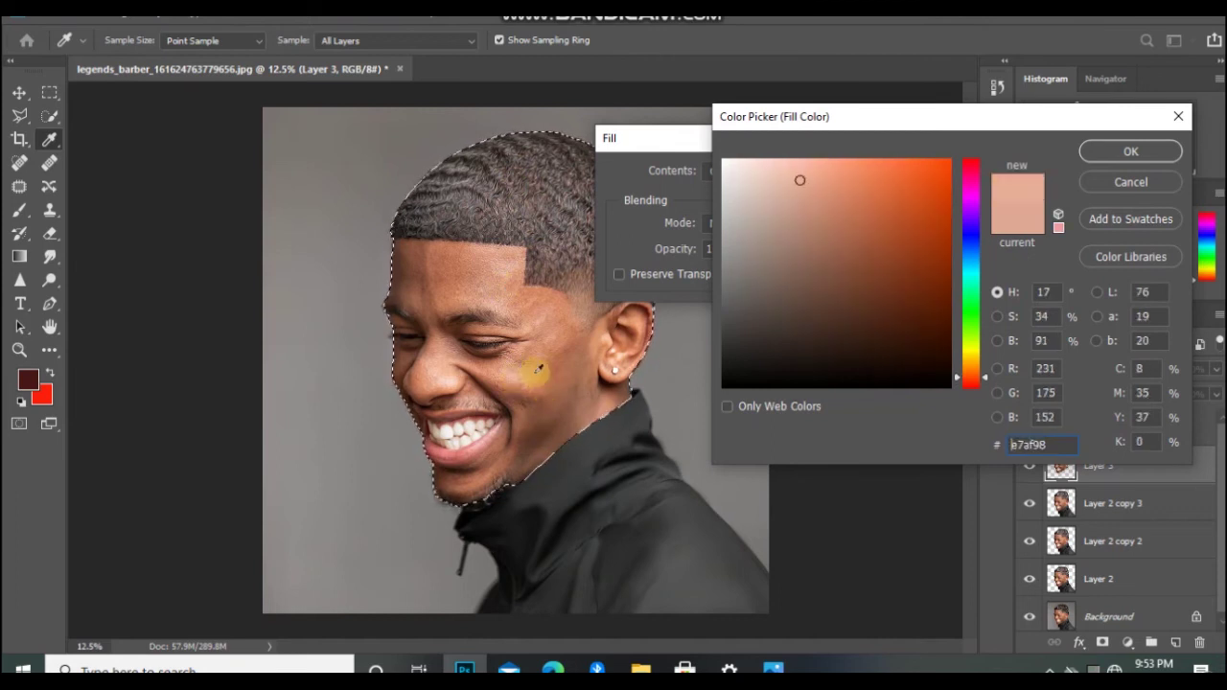
{"action": "left_click", "coordinate": [1133, 150]}
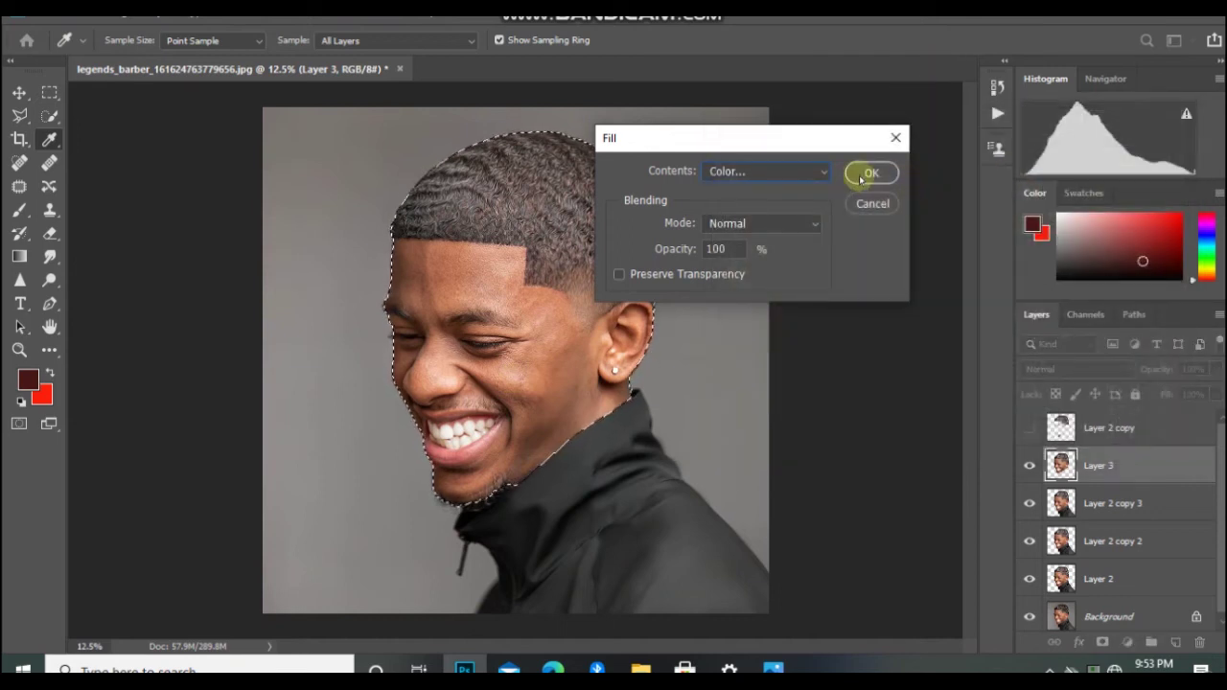
{"action": "left_click", "coordinate": [861, 175]}
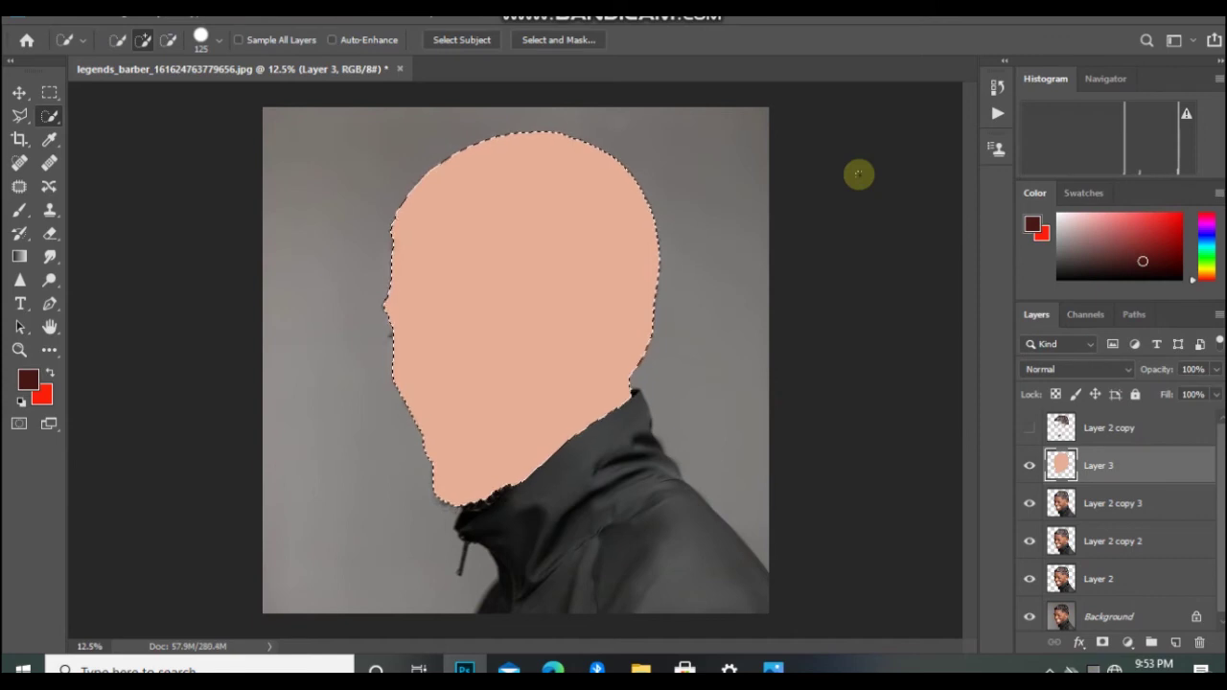
- Deselect the head outline and set Layer 3's blending mode to Color
{"action": "key", "text": "ctrl+d"}
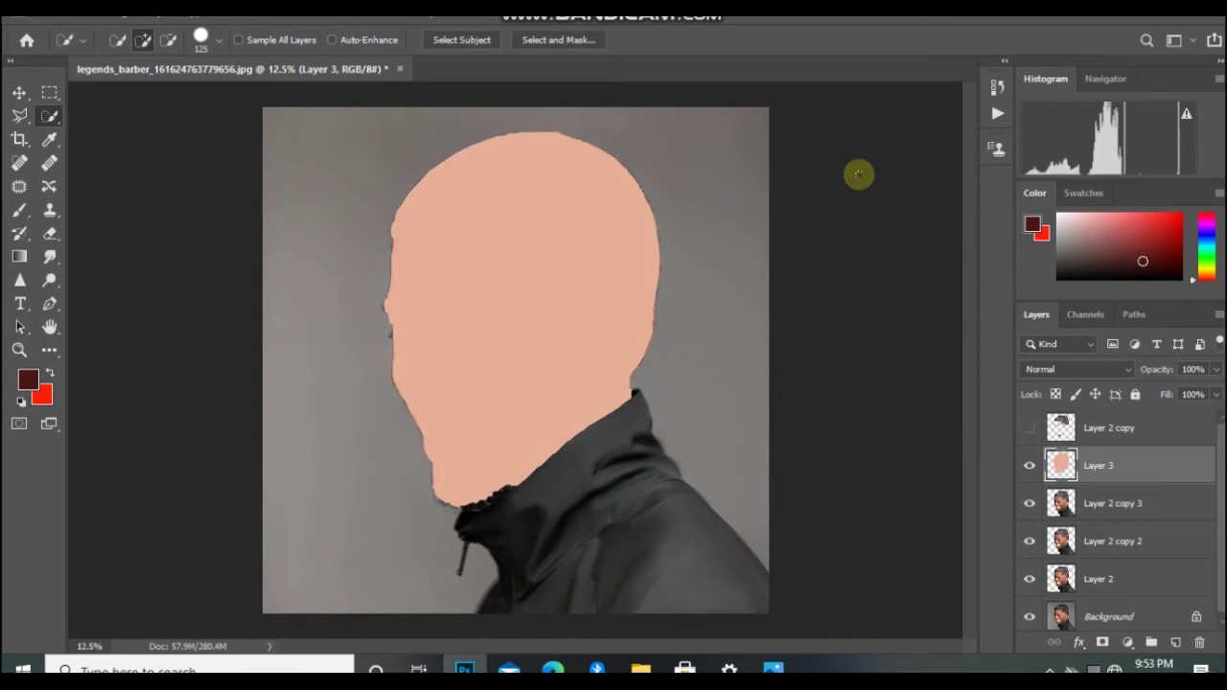
{"action": "left_click", "coordinate": [1074, 370]}
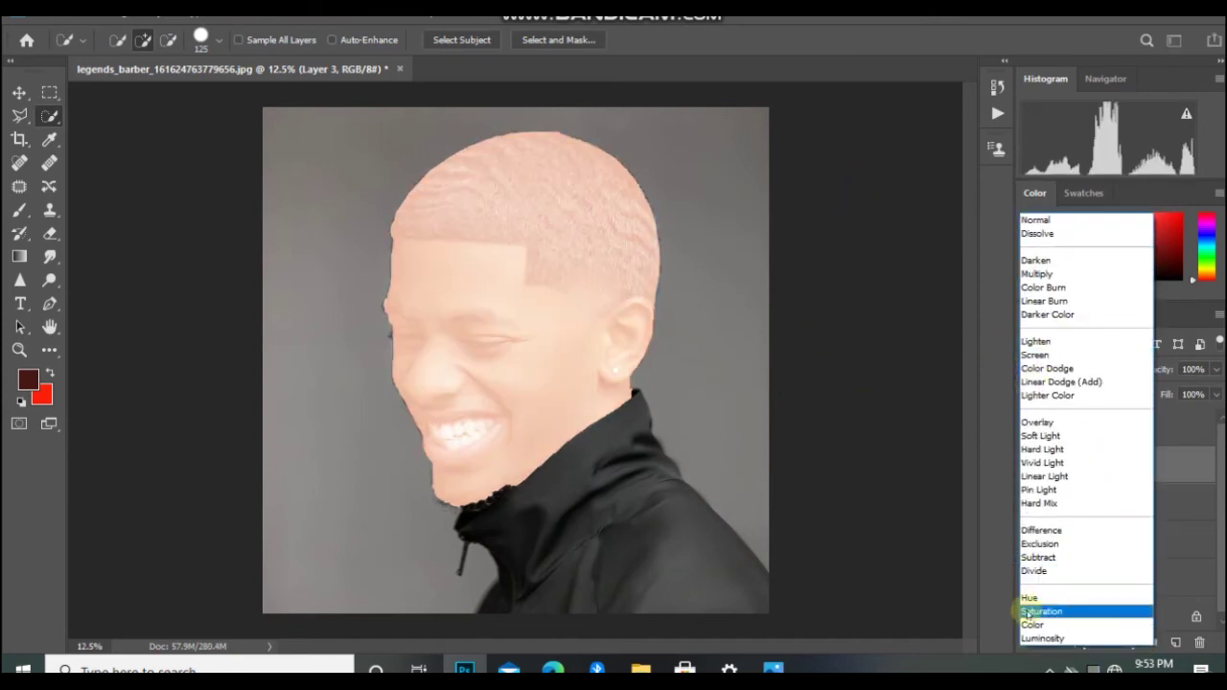
{"action": "left_click", "coordinate": [1032, 624]}
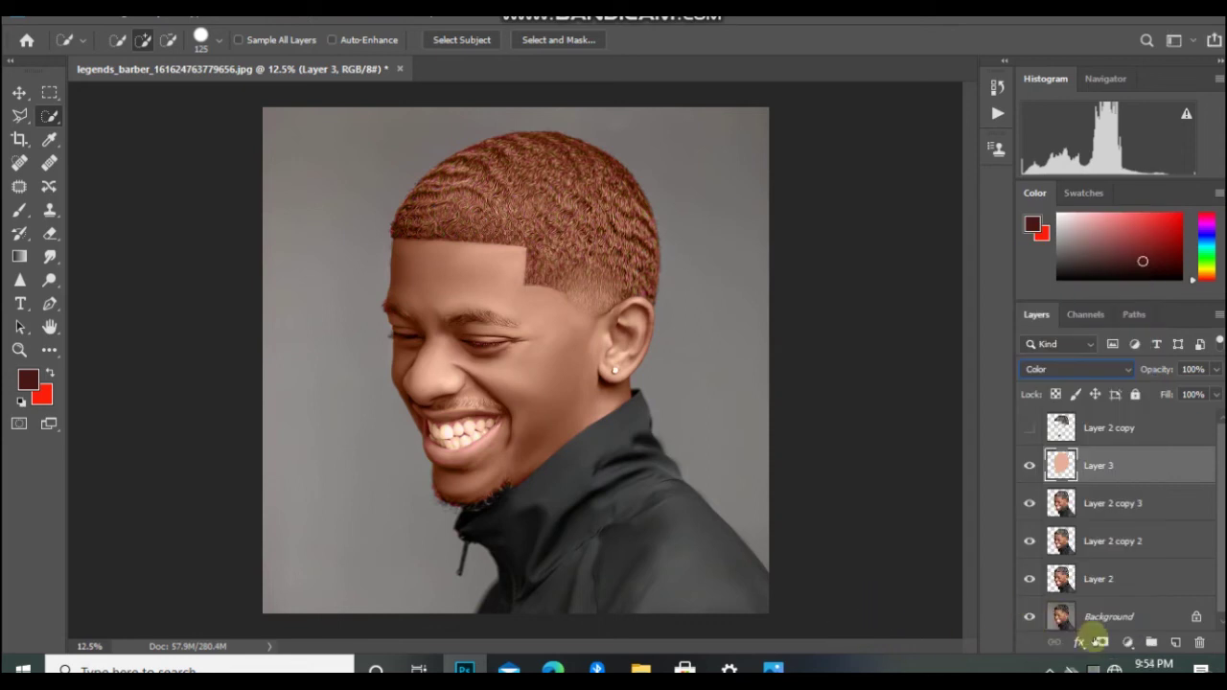
- Add a layer mask to Layer 3 and paint black over the main hair area with a 100% opacity brush
{"action": "left_click", "coordinate": [1101, 642]}
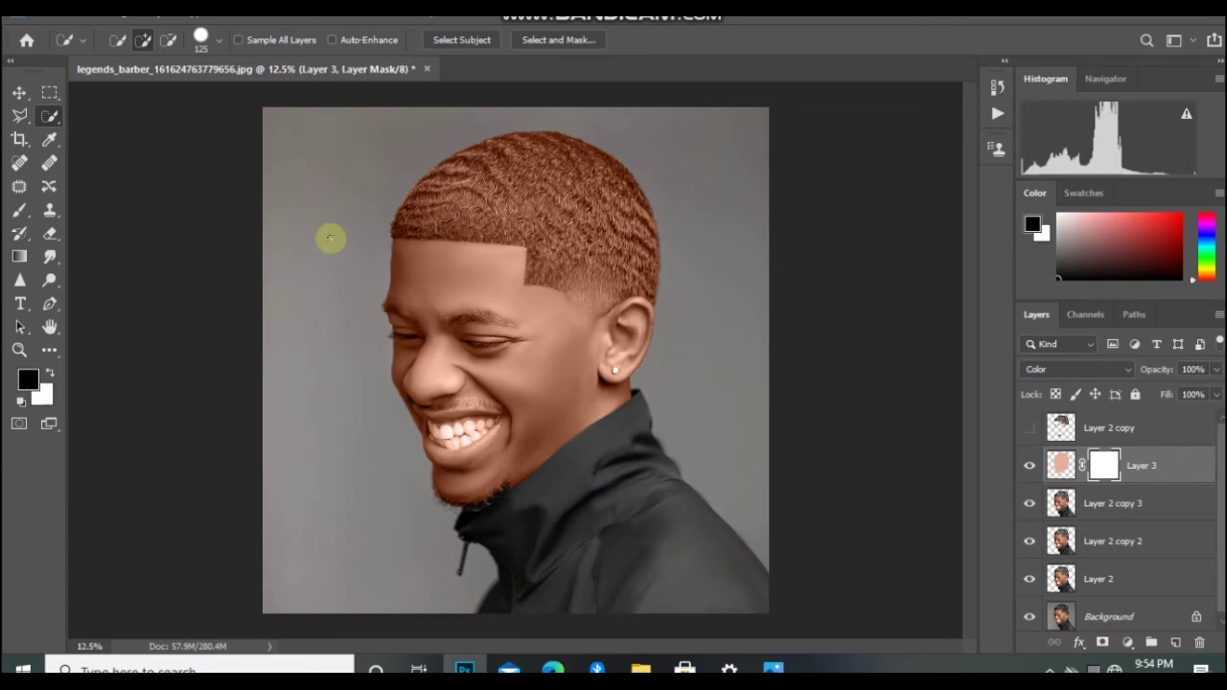
{"action": "key", "text": "b"}
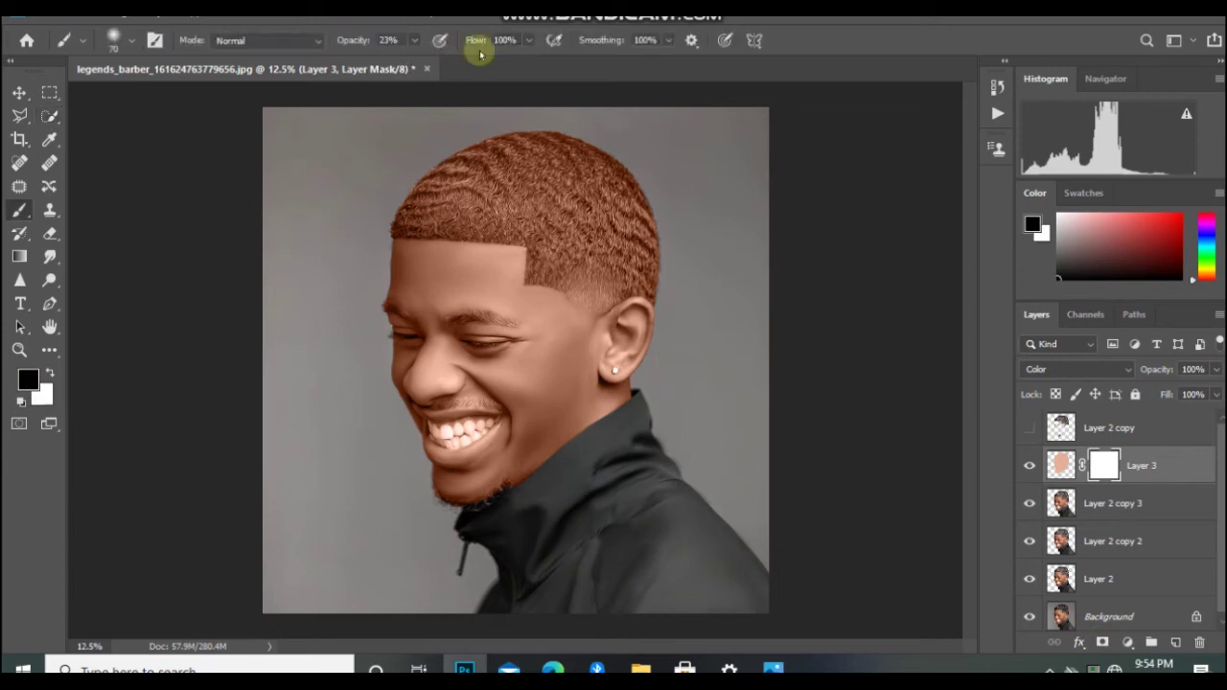
{"action": "left_click", "coordinate": [413, 44]}
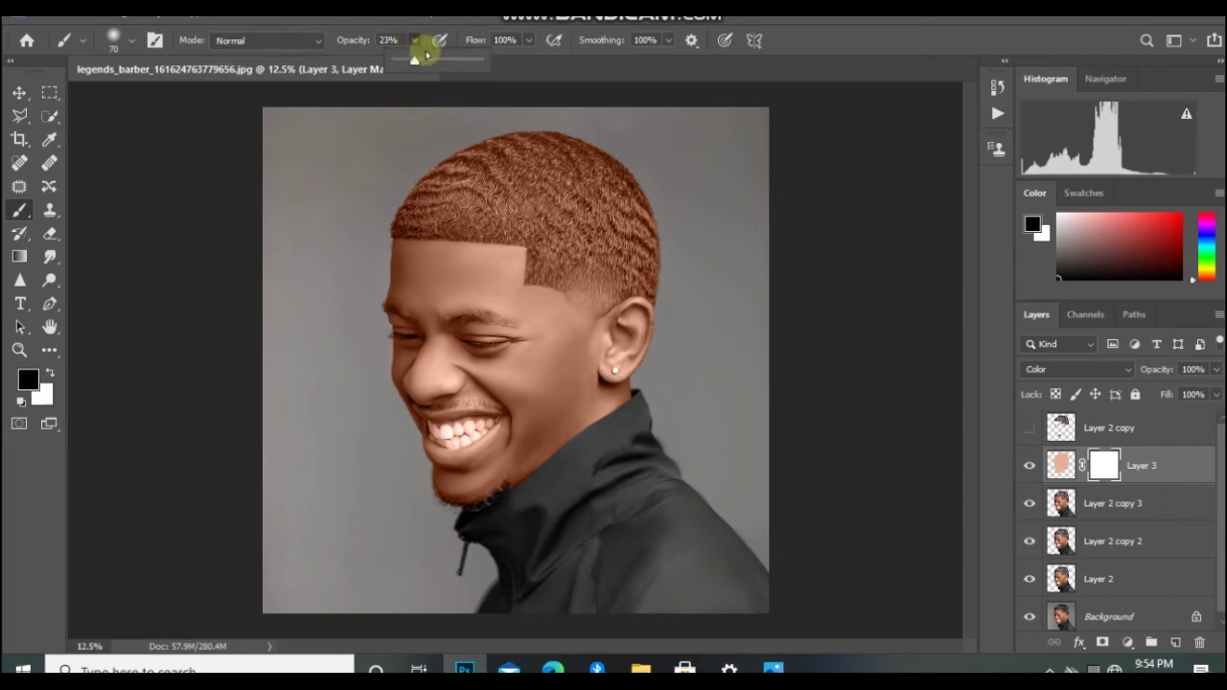
{"action": "left_click_drag", "start_coordinate": [431, 57], "coordinate": [540, 61]}
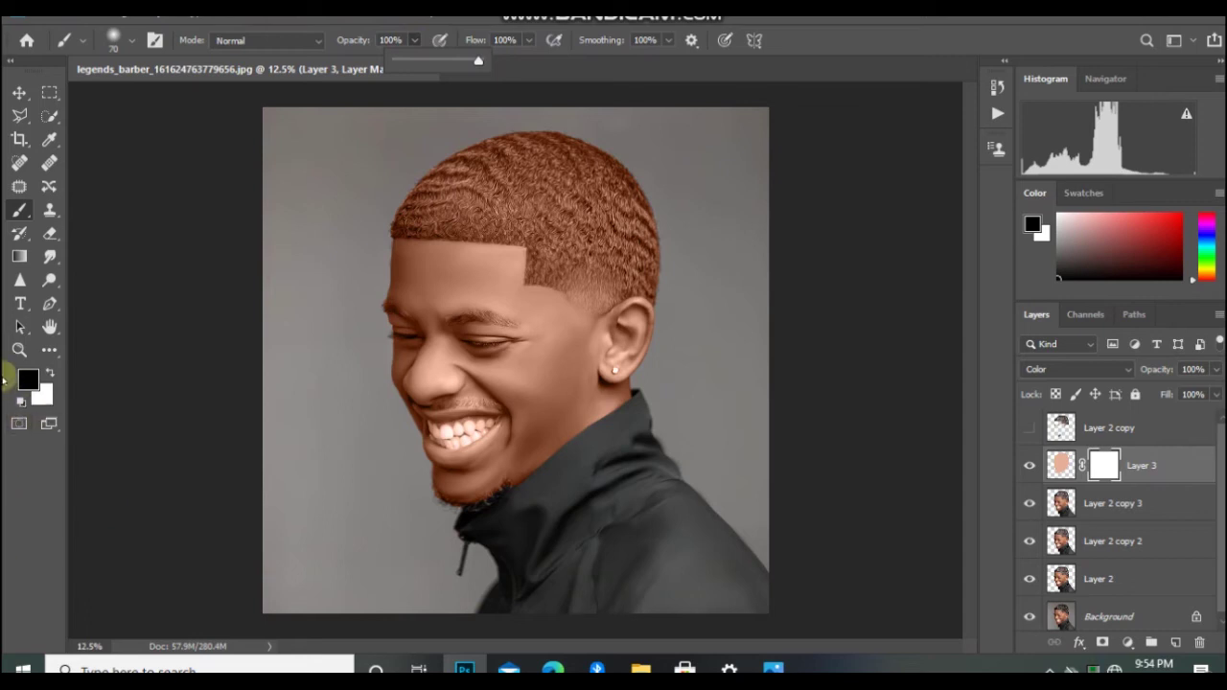
{"action": "left_click", "coordinate": [416, 192]}
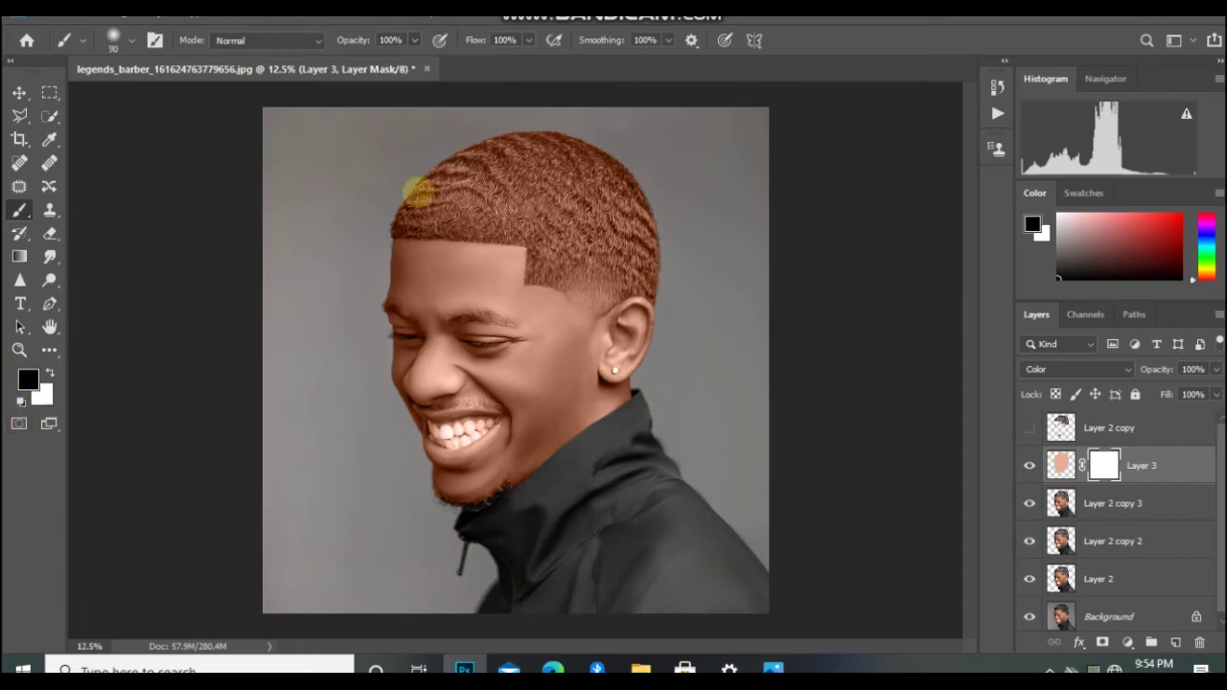
{"action": "mouse_move", "coordinate": [416, 192]}
{"action": "left_mouse_down"}
{"action": "mouse_move", "coordinate": [490, 174]}
{"action": "mouse_move", "coordinate": [464, 168]}
{"action": "mouse_move", "coordinate": [530, 172]}
{"action": "mouse_move", "coordinate": [476, 163]}
{"action": "mouse_move", "coordinate": [546, 166]}
{"action": "mouse_move", "coordinate": [489, 152]}
{"action": "mouse_move", "coordinate": [562, 156]}
{"action": "mouse_move", "coordinate": [571, 169]}
{"action": "mouse_move", "coordinate": [492, 136]}
{"action": "mouse_move", "coordinate": [590, 149]}
{"action": "mouse_move", "coordinate": [471, 111]}
{"action": "mouse_move", "coordinate": [549, 154]}
{"action": "mouse_move", "coordinate": [514, 140]}
{"action": "mouse_move", "coordinate": [553, 167]}
{"action": "mouse_move", "coordinate": [504, 141]}
{"action": "mouse_move", "coordinate": [565, 184]}
{"action": "mouse_move", "coordinate": [531, 163]}
{"action": "mouse_move", "coordinate": [548, 156]}
{"action": "mouse_move", "coordinate": [618, 188]}
{"action": "mouse_move", "coordinate": [544, 127]}
{"action": "mouse_move", "coordinate": [609, 168]}
{"action": "mouse_move", "coordinate": [613, 180]}
{"action": "mouse_move", "coordinate": [562, 149]}
{"action": "mouse_move", "coordinate": [621, 200]}
{"action": "mouse_move", "coordinate": [562, 164]}
{"action": "mouse_move", "coordinate": [635, 227]}
{"action": "mouse_move", "coordinate": [603, 189]}
{"action": "mouse_move", "coordinate": [634, 201]}
{"action": "mouse_move", "coordinate": [582, 141]}
{"action": "mouse_move", "coordinate": [631, 203]}
{"action": "mouse_move", "coordinate": [554, 173]}
{"action": "mouse_move", "coordinate": [523, 180]}
{"action": "mouse_move", "coordinate": [561, 211]}
{"action": "mouse_move", "coordinate": [528, 205]}
{"action": "mouse_move", "coordinate": [566, 215]}
{"action": "mouse_move", "coordinate": [452, 189]}
{"action": "mouse_move", "coordinate": [504, 197]}
{"action": "mouse_move", "coordinate": [437, 190]}
{"action": "mouse_move", "coordinate": [498, 207]}
{"action": "mouse_move", "coordinate": [393, 206]}
{"action": "mouse_move", "coordinate": [495, 211]}
{"action": "mouse_move", "coordinate": [471, 208]}
{"action": "mouse_move", "coordinate": [512, 200]}
{"action": "mouse_move", "coordinate": [480, 151]}
{"action": "mouse_move", "coordinate": [521, 147]}
{"action": "mouse_move", "coordinate": [630, 192]}
{"action": "mouse_move", "coordinate": [520, 202]}
{"action": "mouse_move", "coordinate": [570, 226]}
{"action": "mouse_move", "coordinate": [628, 228]}
{"action": "mouse_move", "coordinate": [627, 247]}
{"action": "mouse_move", "coordinate": [649, 260]}
{"action": "mouse_move", "coordinate": [573, 230]}
{"action": "mouse_move", "coordinate": [654, 240]}
{"action": "mouse_move", "coordinate": [657, 268]}
{"action": "mouse_move", "coordinate": [570, 159]}
{"action": "mouse_move", "coordinate": [501, 147]}
{"action": "mouse_move", "coordinate": [512, 164]}
{"action": "mouse_move", "coordinate": [499, 157]}
{"action": "mouse_move", "coordinate": [582, 168]}
{"action": "mouse_move", "coordinate": [569, 162]}
{"action": "mouse_move", "coordinate": [539, 205]}
{"action": "mouse_move", "coordinate": [559, 272]}
{"action": "mouse_move", "coordinate": [528, 276]}
{"action": "mouse_move", "coordinate": [587, 292]}
{"action": "mouse_move", "coordinate": [553, 266]}
{"action": "left_mouse_up"}
- Set the brush opacity to 40% and mask the skin tint softly along the faded hair at the temple and above the ear
{"action": "left_click", "coordinate": [414, 41]}
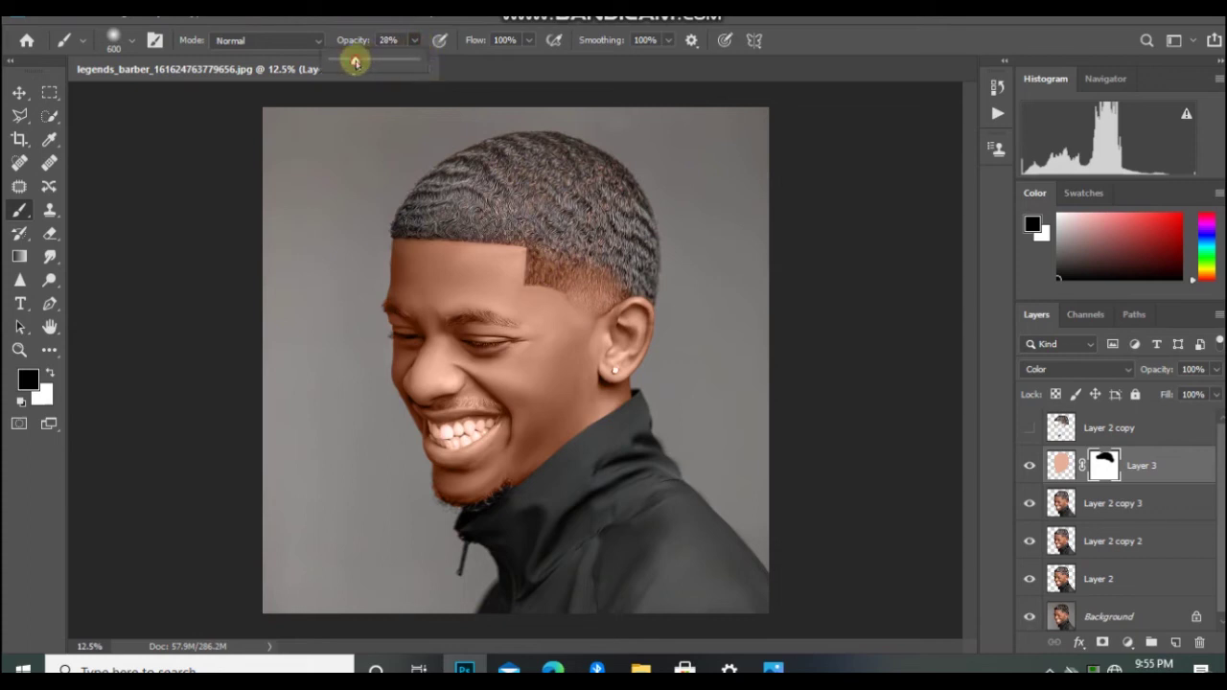
{"action": "left_click_drag", "start_coordinate": [359, 62], "coordinate": [362, 61]}
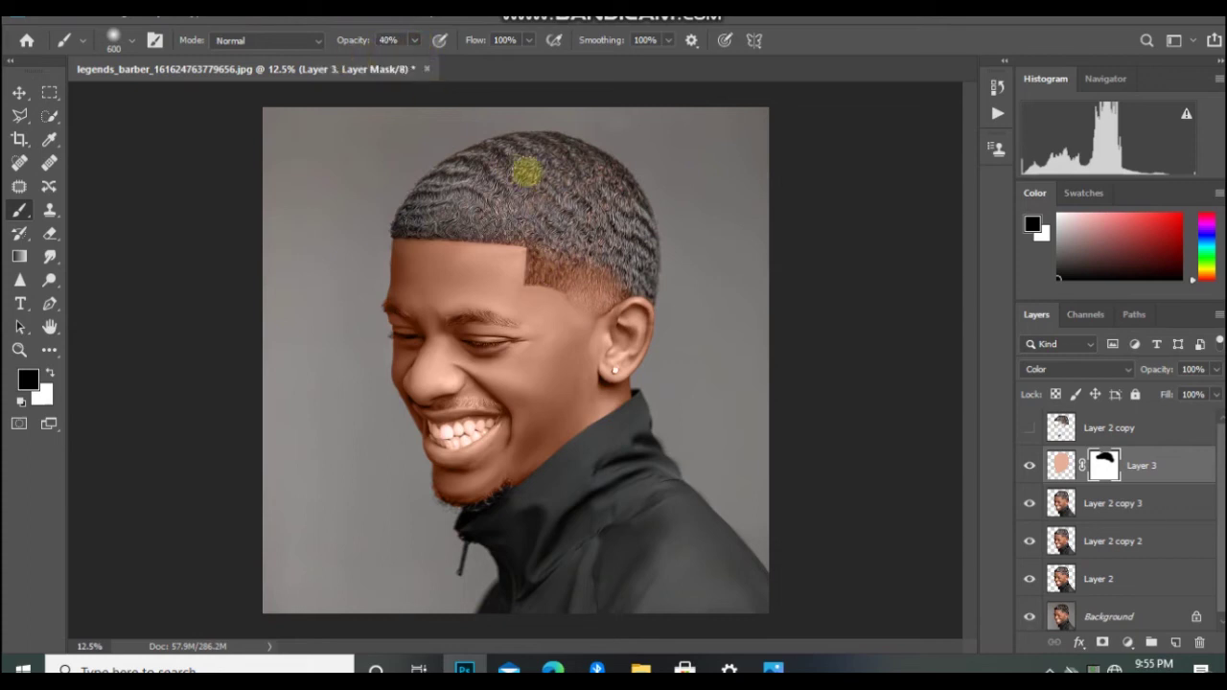
{"action": "key", "text": "bracketleft"}
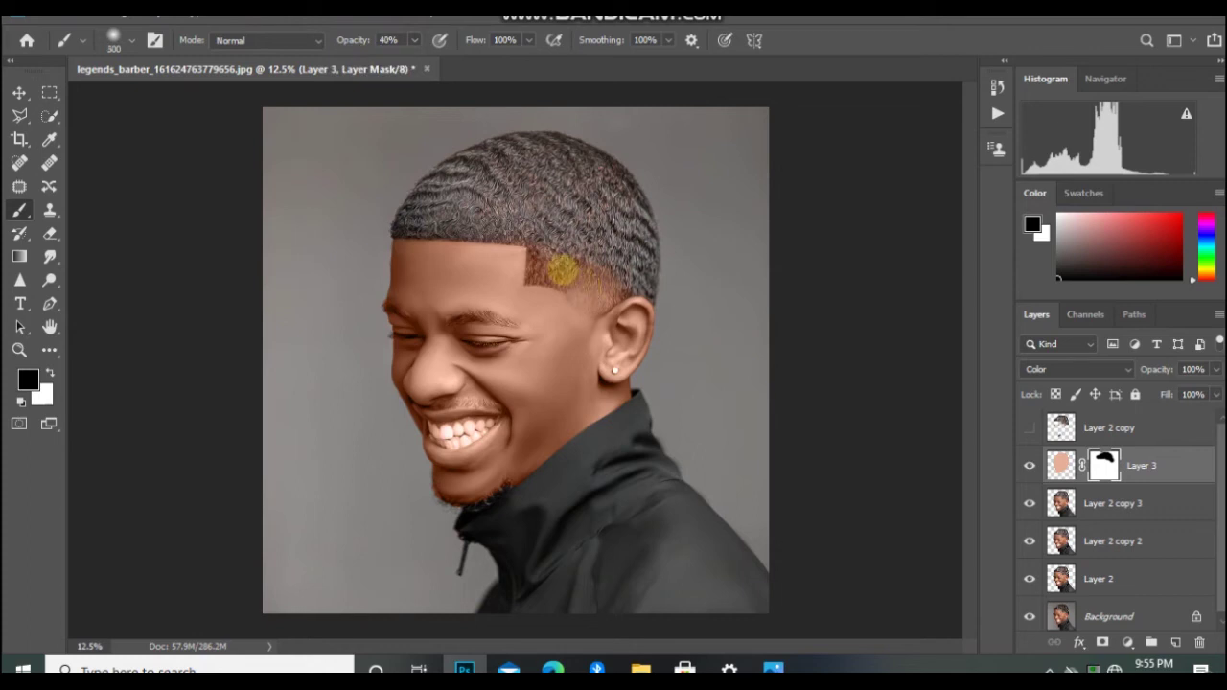
{"action": "mouse_move", "coordinate": [547, 271]}
{"action": "left_mouse_down"}
{"action": "mouse_move", "coordinate": [592, 279]}
{"action": "mouse_move", "coordinate": [608, 298]}
{"action": "mouse_move", "coordinate": [550, 260]}
{"action": "left_mouse_up"}
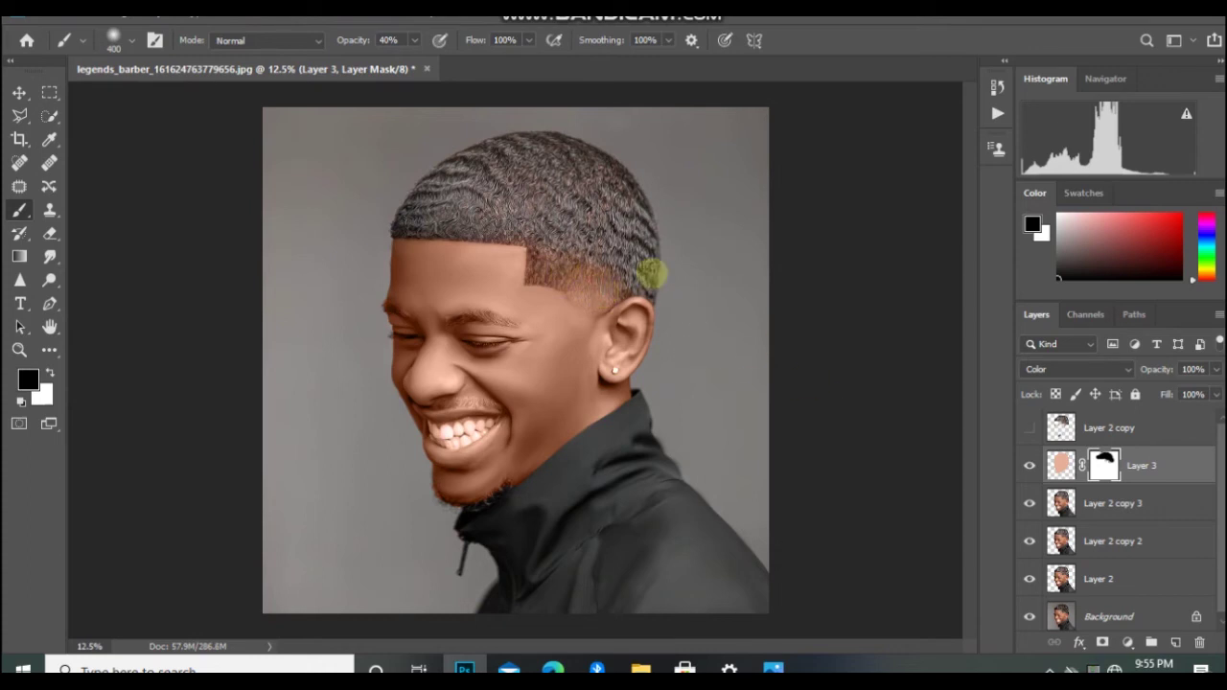
{"action": "mouse_move", "coordinate": [652, 275]}
{"action": "left_mouse_down"}
{"action": "mouse_move", "coordinate": [552, 267]}
{"action": "mouse_move", "coordinate": [594, 289]}
{"action": "left_mouse_up"}
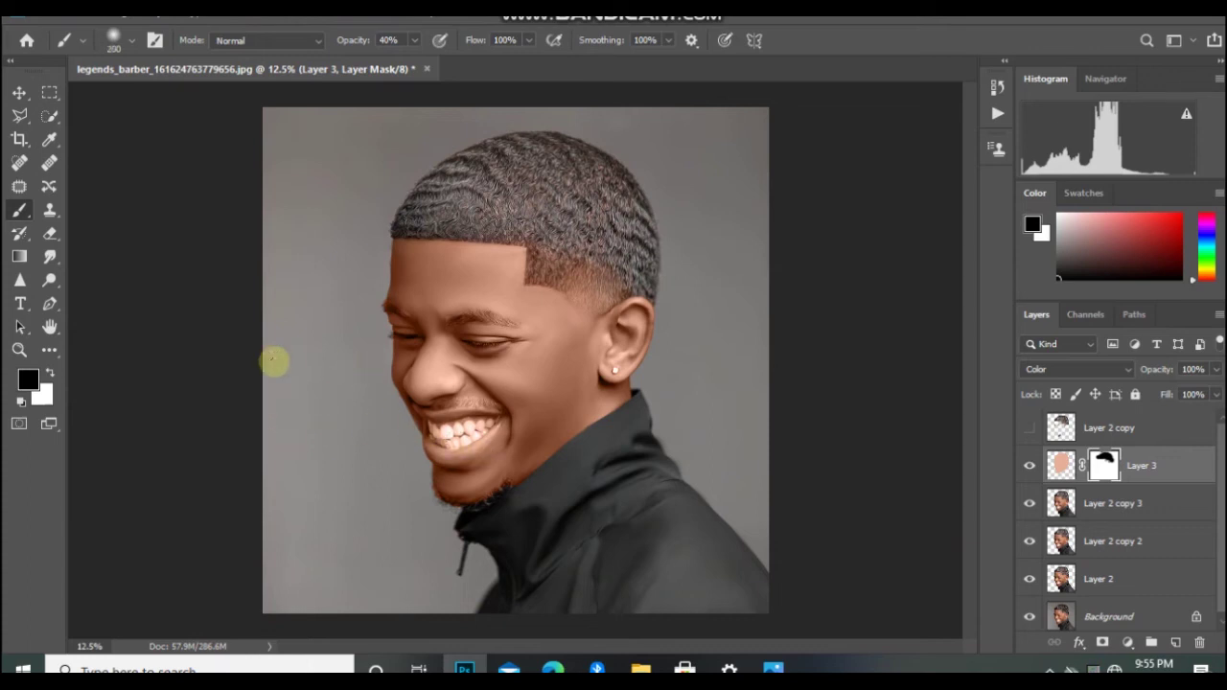
- Mask the skin tint off both eyebrows and eyes on Layer 3 with a smaller brush at 40% opacity
{"action": "key", "text": "bracketleft"}
{"action": "key", "text": "bracketleft"}
{"action": "key", "text": "bracketleft"}
{"action": "key", "text": "ctrl+plus"}
{"action": "key", "text": "ctrl+plus"}
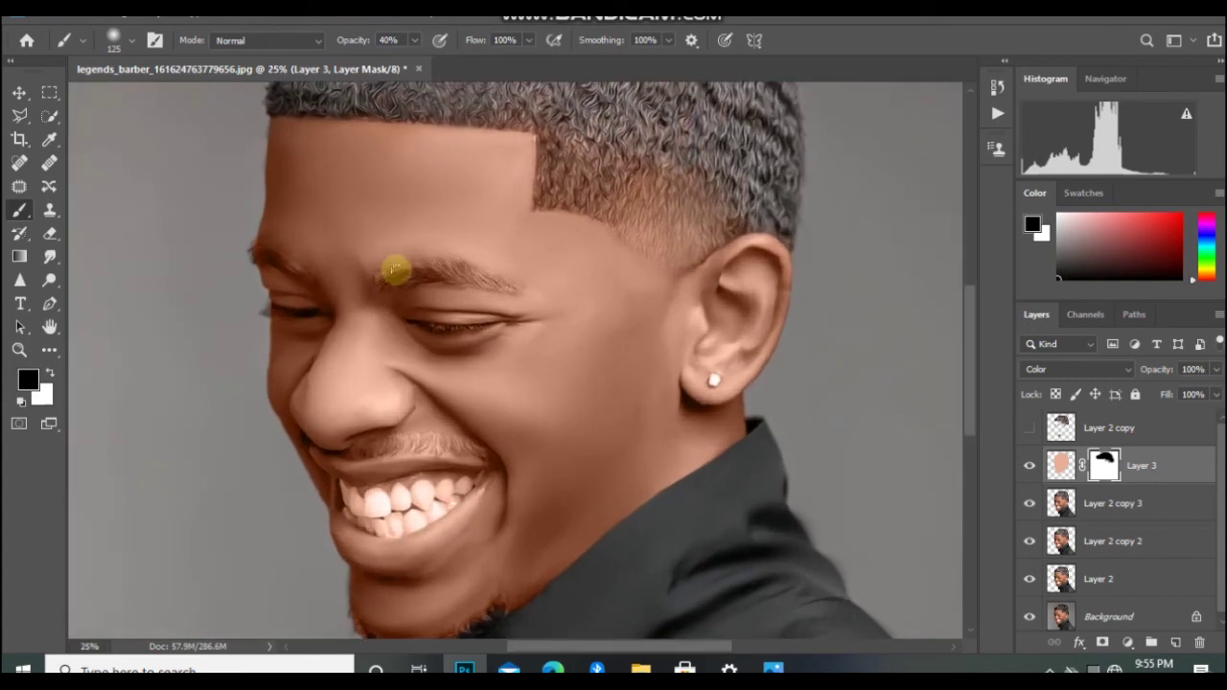
{"action": "mouse_move", "coordinate": [395, 270]}
{"action": "left_mouse_down"}
{"action": "mouse_move", "coordinate": [488, 282]}
{"action": "mouse_move", "coordinate": [435, 269]}
{"action": "mouse_move", "coordinate": [500, 288]}
{"action": "mouse_move", "coordinate": [433, 264]}
{"action": "mouse_move", "coordinate": [464, 270]}
{"action": "mouse_move", "coordinate": [491, 283]}
{"action": "mouse_move", "coordinate": [444, 275]}
{"action": "mouse_move", "coordinate": [492, 286]}
{"action": "mouse_move", "coordinate": [249, 256]}
{"action": "mouse_move", "coordinate": [274, 261]}
{"action": "mouse_move", "coordinate": [251, 248]}
{"action": "mouse_move", "coordinate": [282, 273]}
{"action": "mouse_move", "coordinate": [262, 252]}
{"action": "mouse_move", "coordinate": [296, 275]}
{"action": "mouse_move", "coordinate": [223, 234]}
{"action": "mouse_move", "coordinate": [255, 250]}
{"action": "left_mouse_up"}
{"action": "key", "text": "bracketleft"}
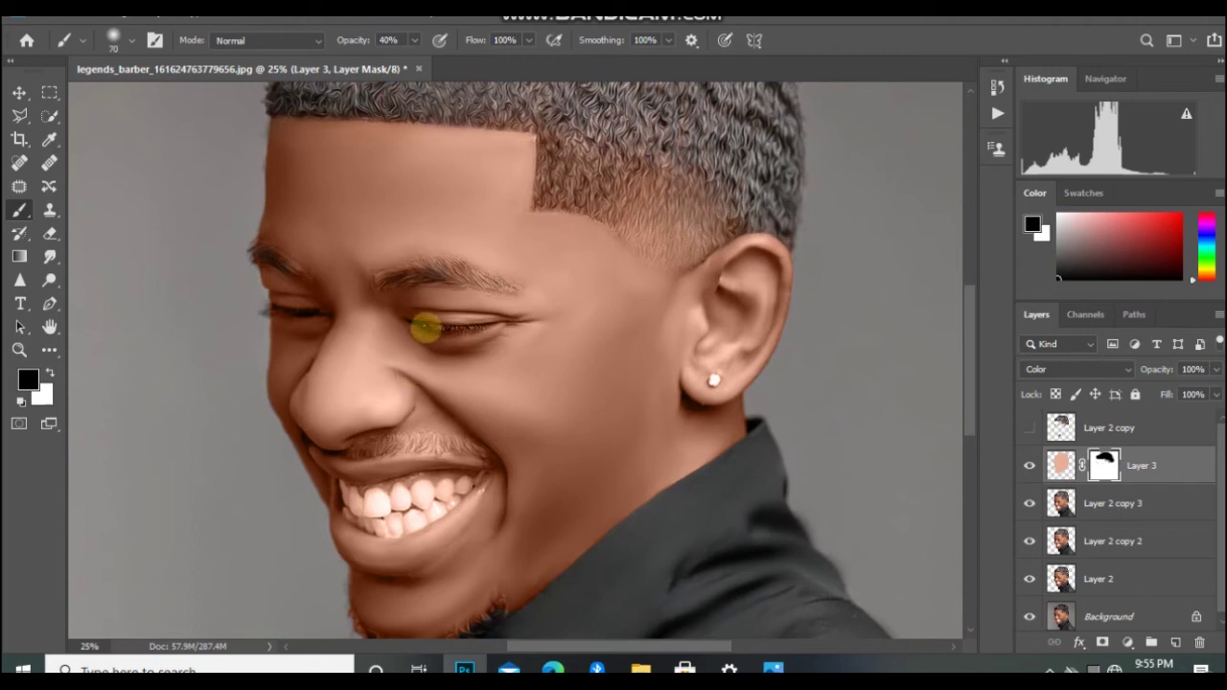
{"action": "mouse_move", "coordinate": [425, 326]}
{"action": "left_mouse_down"}
{"action": "mouse_move", "coordinate": [484, 327]}
{"action": "mouse_move", "coordinate": [419, 324]}
{"action": "left_mouse_up"}
{"action": "mouse_move", "coordinate": [266, 301]}
{"action": "left_mouse_down"}
{"action": "mouse_move", "coordinate": [308, 317]}
{"action": "mouse_move", "coordinate": [265, 310]}
{"action": "left_mouse_up"}
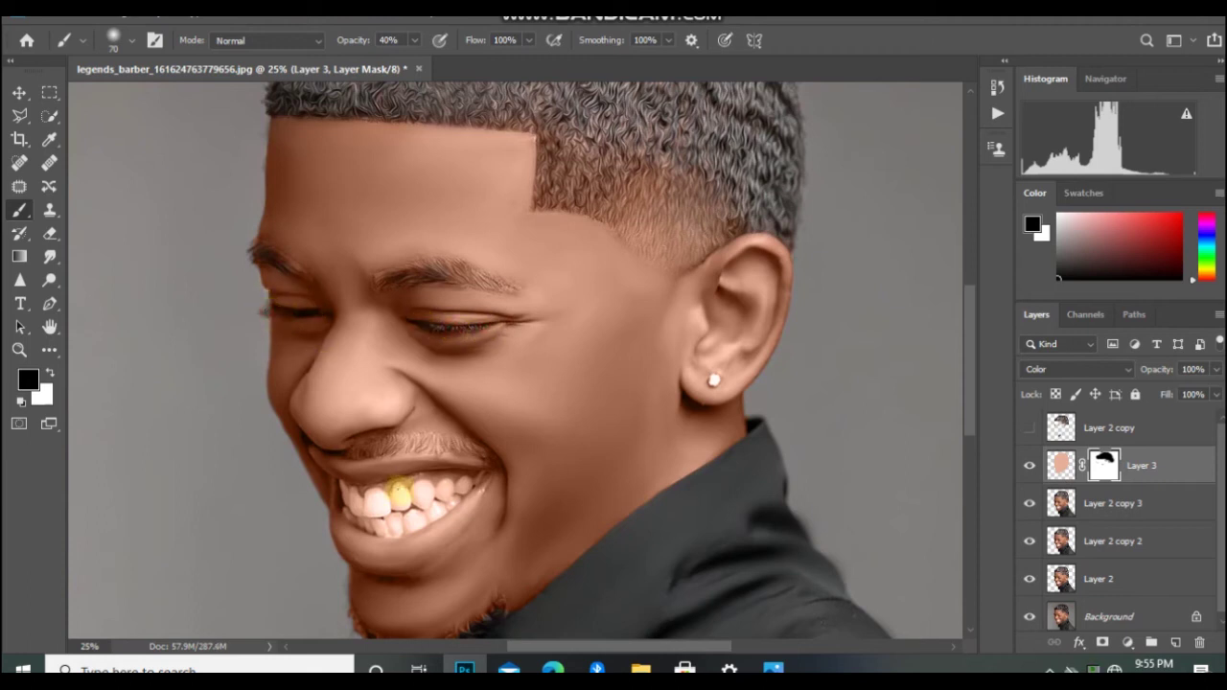
- Mask the skin tint off the moustache and chin beard on Layer 3 with a slightly larger brush
{"action": "key", "text": "bracketright"}
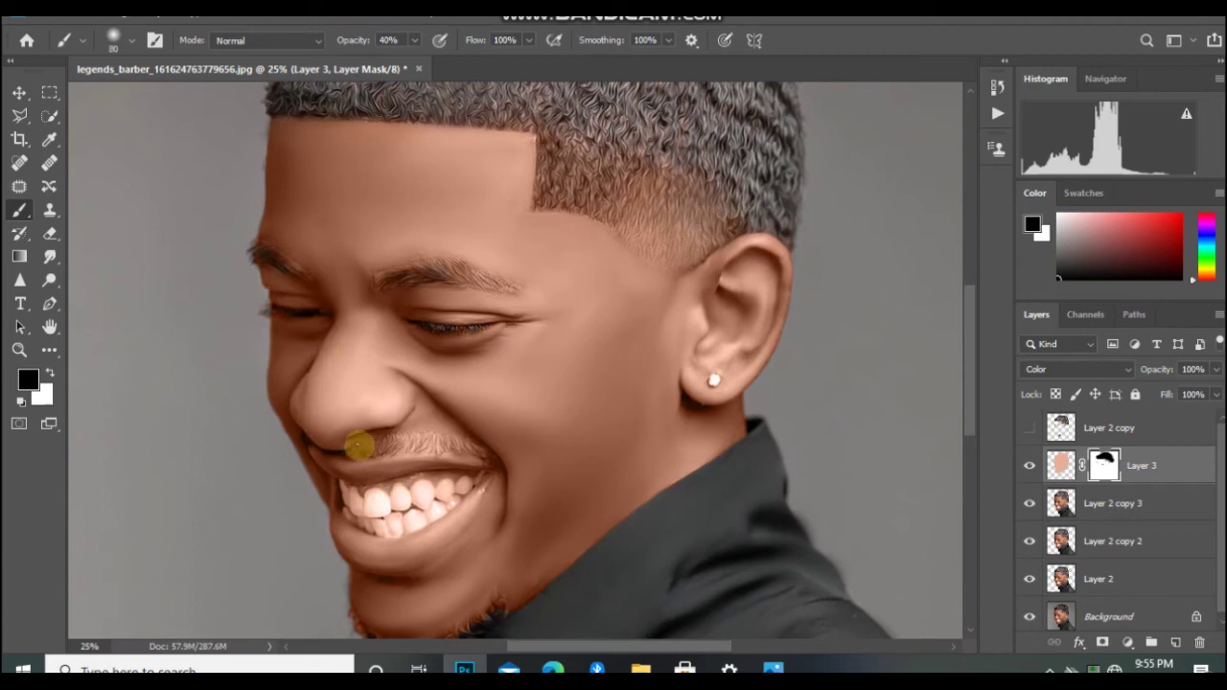
{"action": "mouse_move", "coordinate": [356, 447]}
{"action": "left_mouse_down"}
{"action": "mouse_move", "coordinate": [414, 440]}
{"action": "mouse_move", "coordinate": [475, 453]}
{"action": "mouse_move", "coordinate": [411, 443]}
{"action": "mouse_move", "coordinate": [348, 466]}
{"action": "left_mouse_up"}
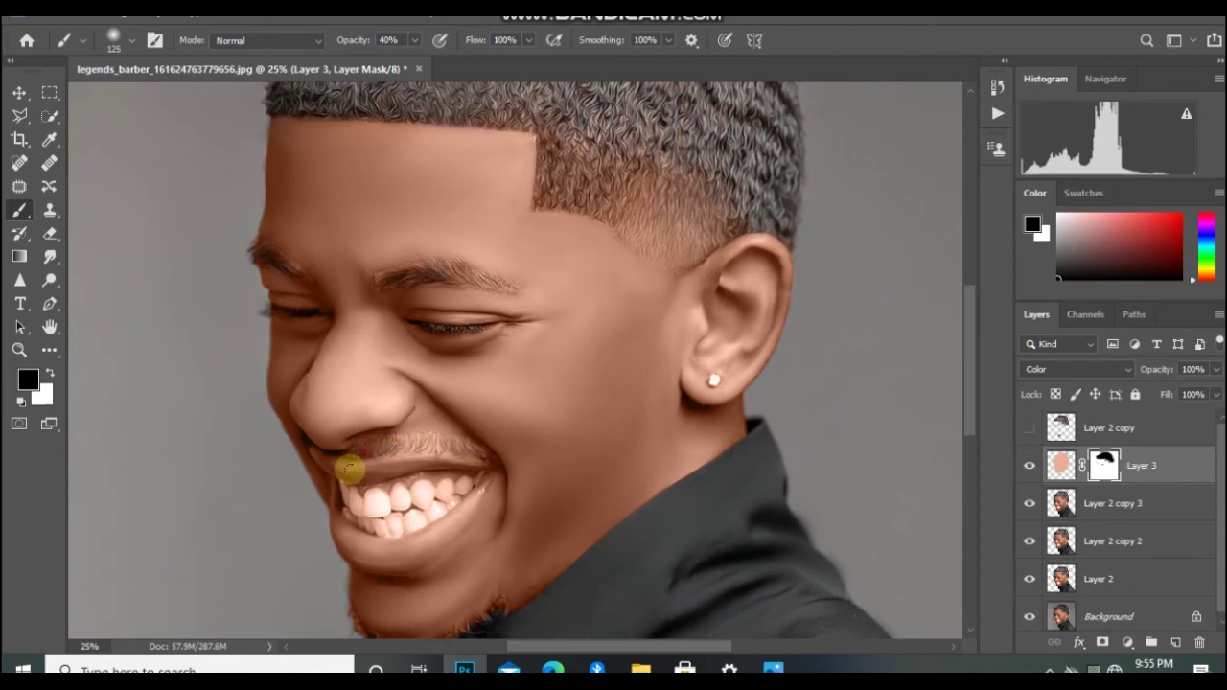
{"action": "key", "text": "ctrl+minus"}
{"action": "key", "text": "ctrl+minus"}
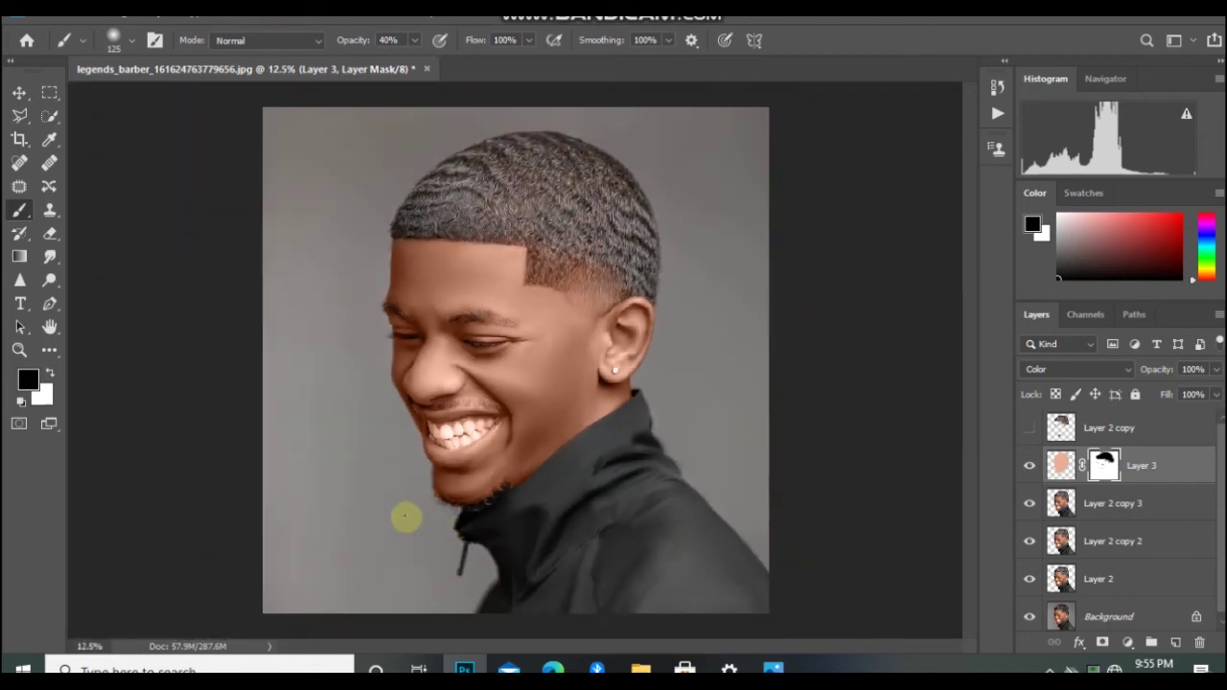
{"action": "mouse_move", "coordinate": [432, 499]}
{"action": "left_mouse_down"}
{"action": "mouse_move", "coordinate": [450, 499]}
{"action": "mouse_move", "coordinate": [438, 497]}
{"action": "left_mouse_up"}
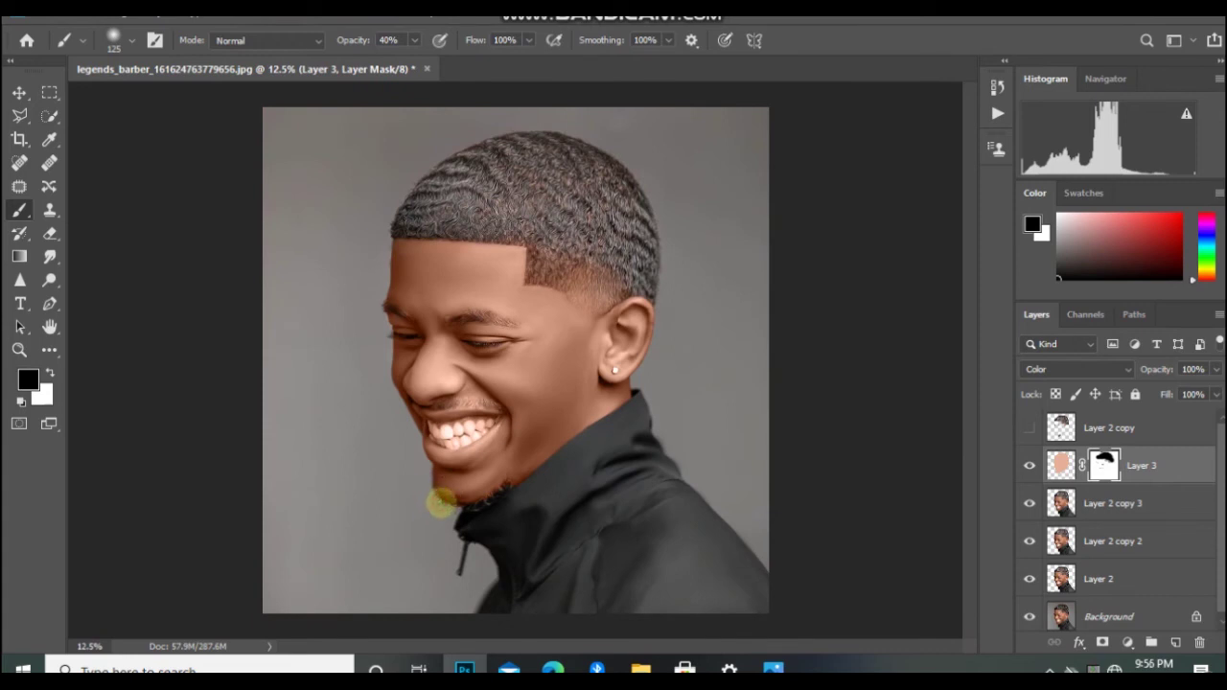
{"action": "key", "text": "ctrl+minus"}
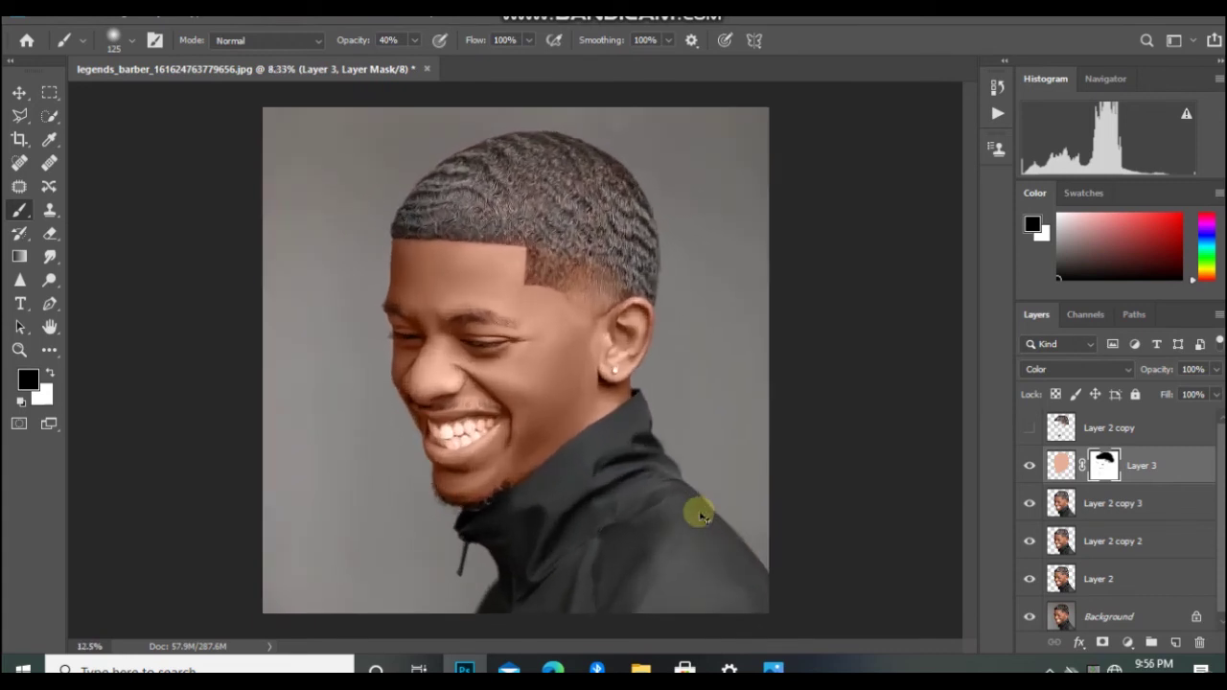
- Create a new layer above Layer 3 and outline the teeth with the Polygonal Lasso to select them
{"action": "left_click", "coordinate": [1175, 641]}
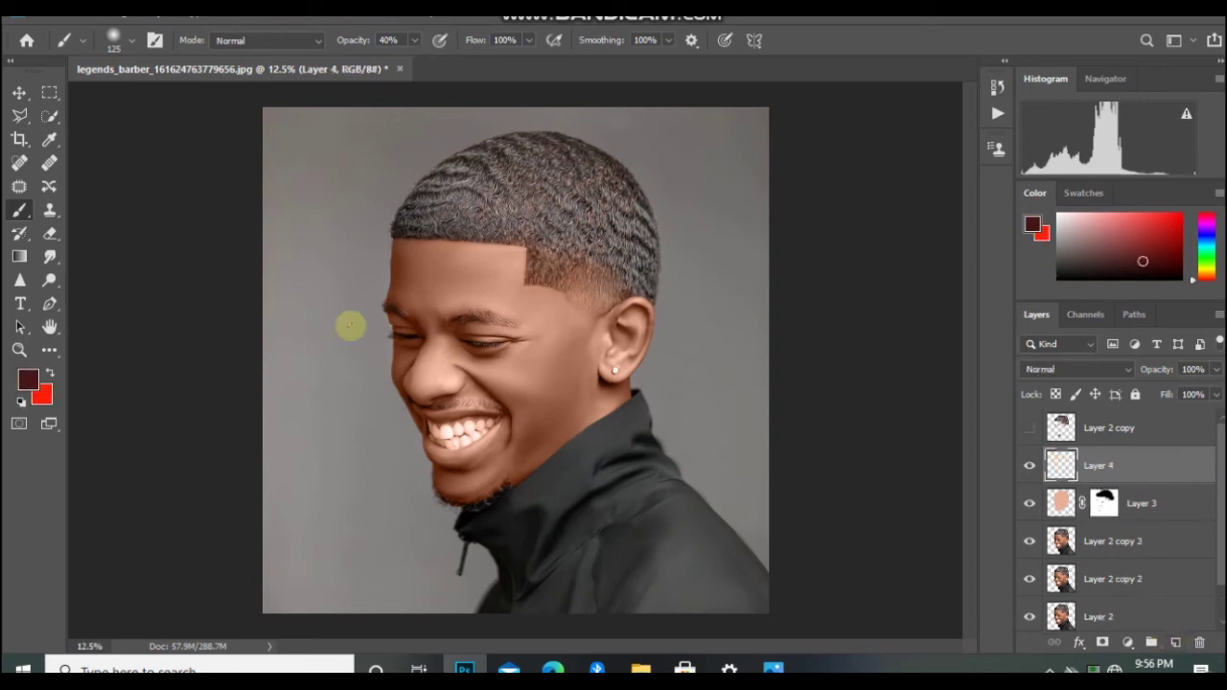
{"action": "key", "text": "ctrl+plus"}
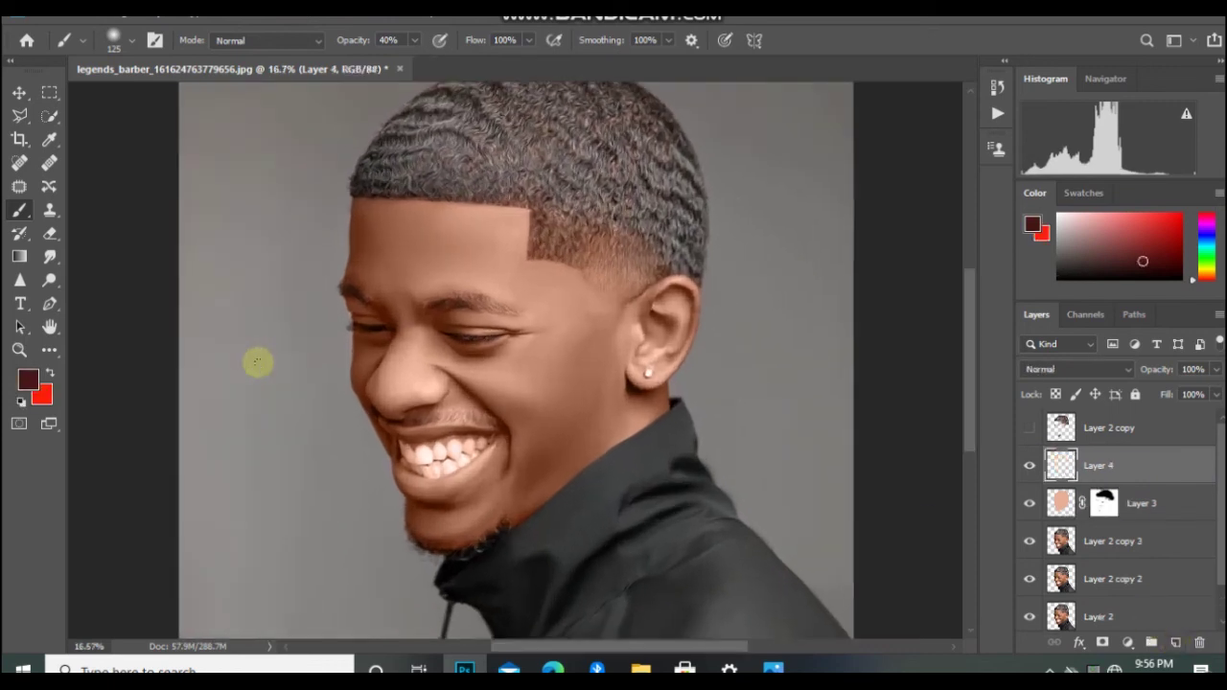
{"action": "right_click", "coordinate": [19, 115]}
{"action": "left_click", "coordinate": [87, 71]}
{"action": "key", "text": "ctrl+plus"}
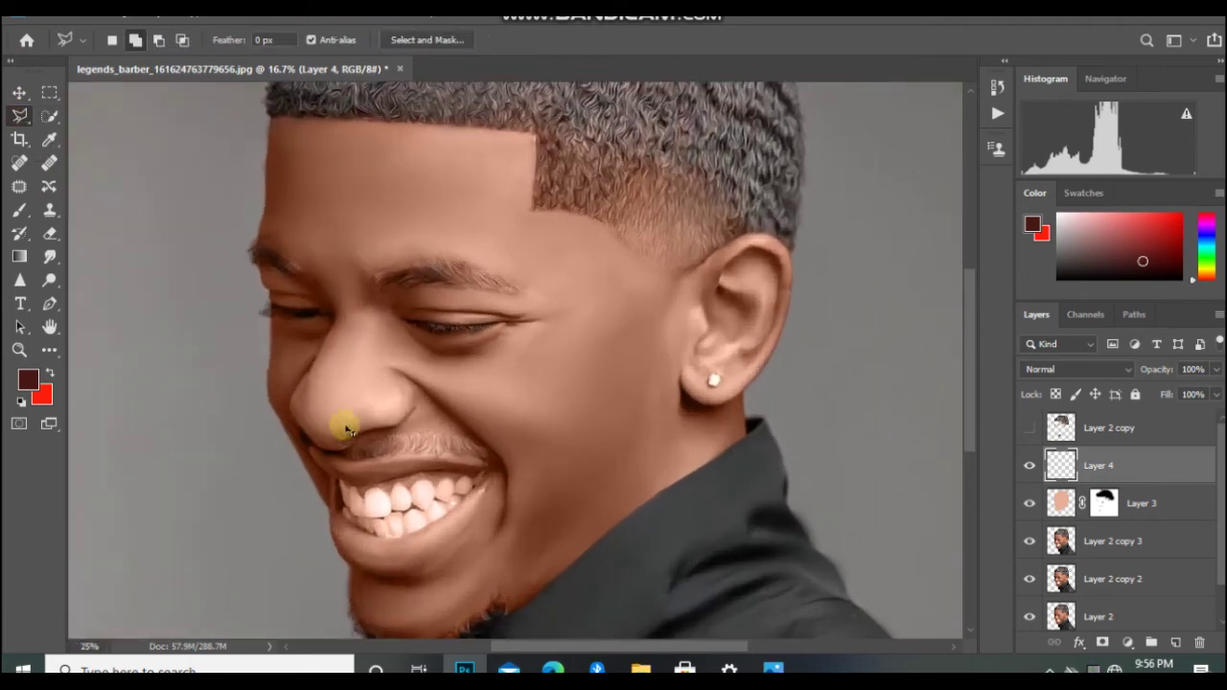
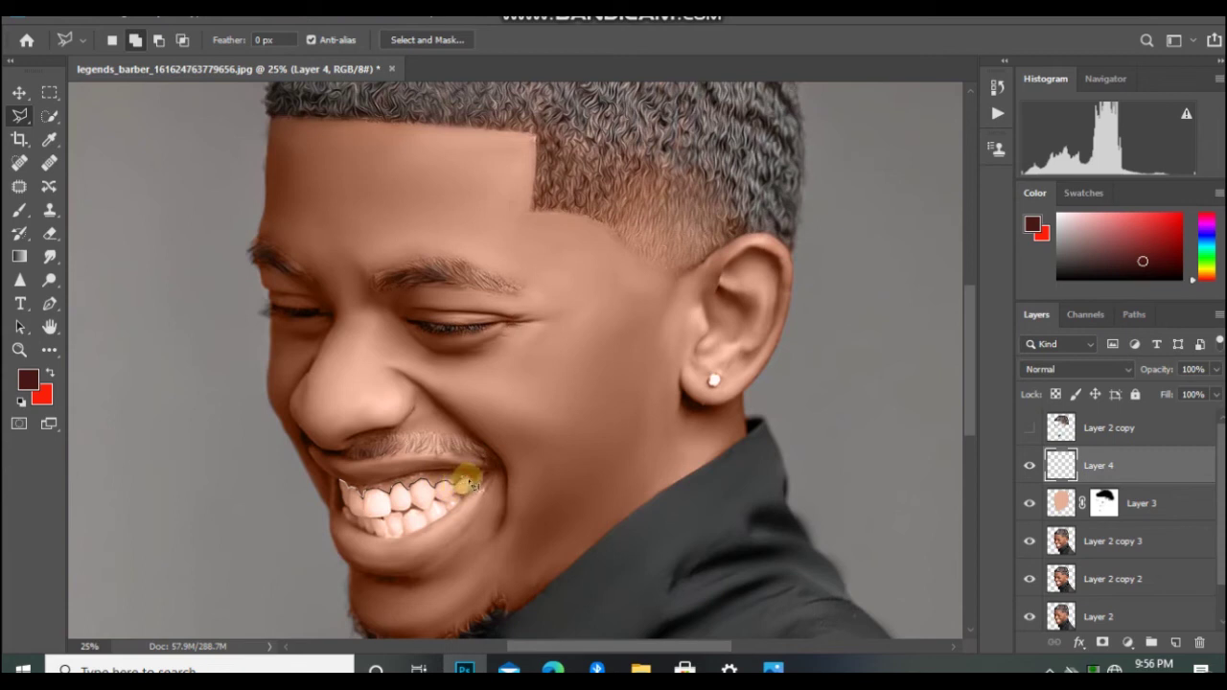
{"action": "left_click", "coordinate": [472, 491]}
{"action": "left_click", "coordinate": [457, 510]}
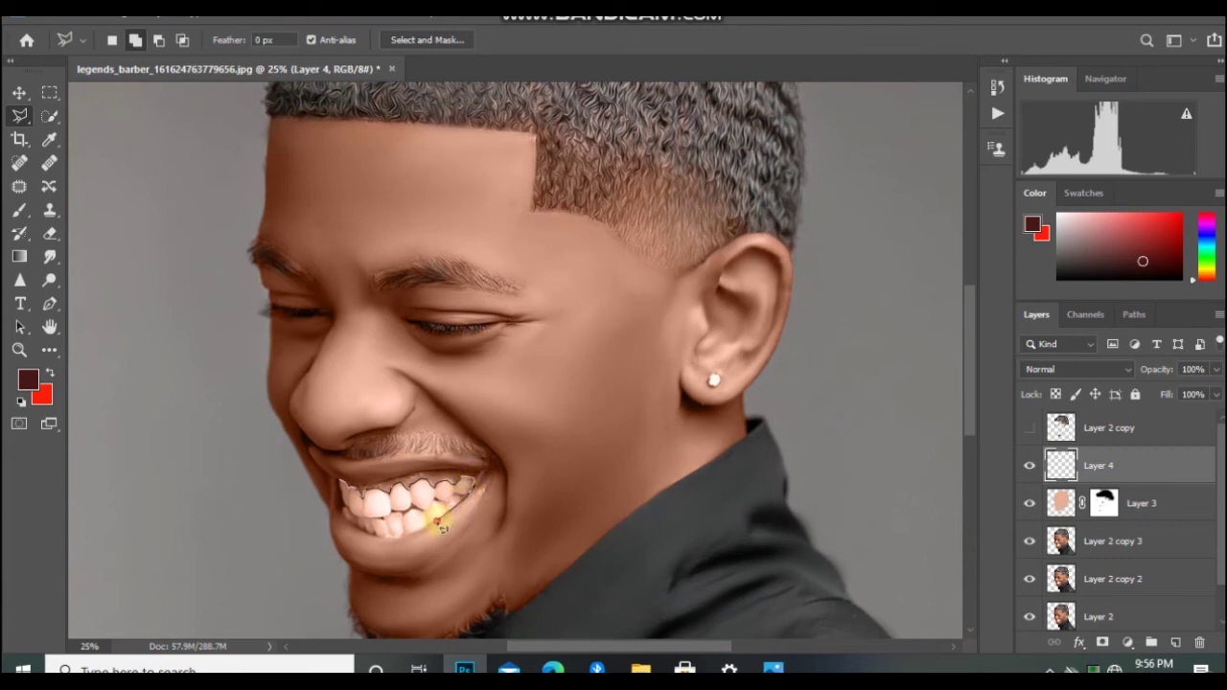
{"action": "left_click", "coordinate": [376, 540]}
{"action": "left_click", "coordinate": [365, 536]}
{"action": "left_click", "coordinate": [345, 494]}
{"action": "left_click", "coordinate": [339, 489]}
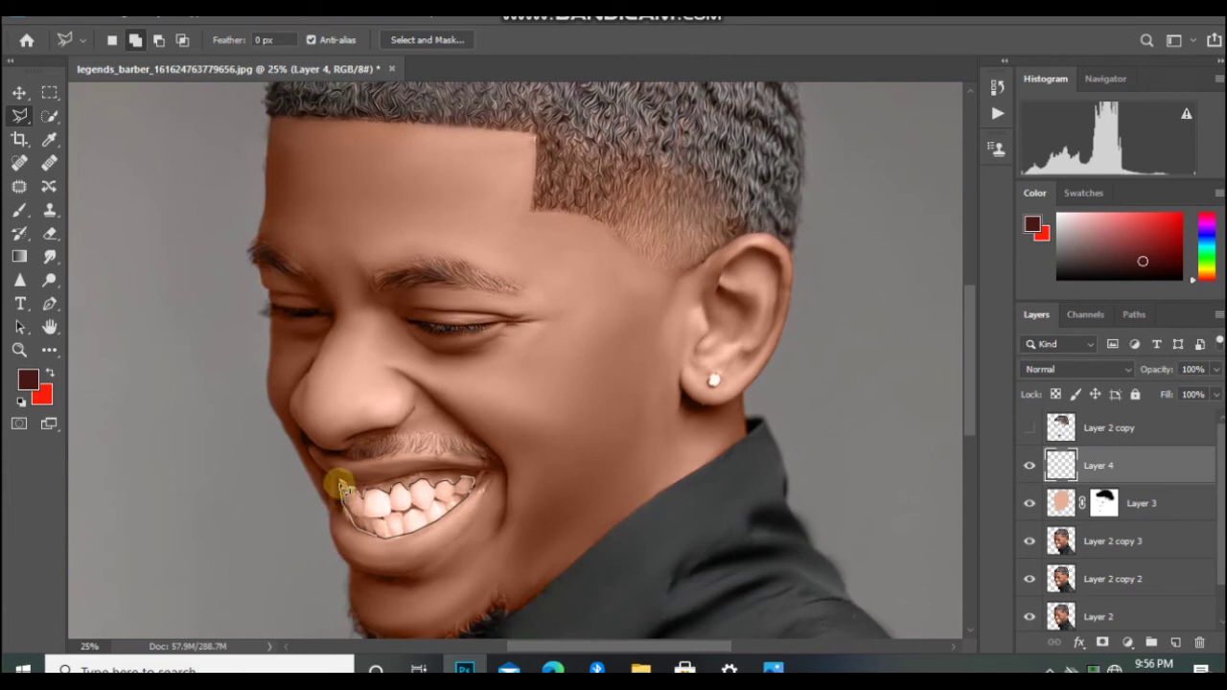
{"action": "left_click", "coordinate": [341, 486]}
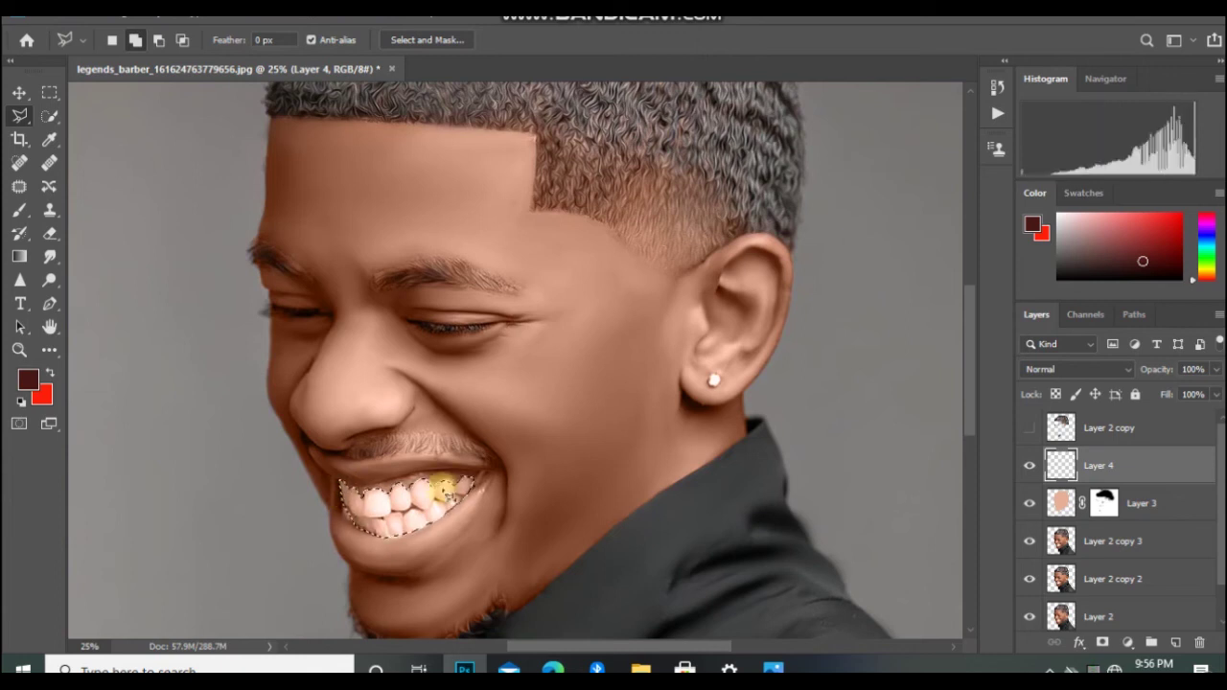
- Fill the teeth selection on Layer 4 with white in Normal mode at 100% opacity
{"action": "right_click", "coordinate": [397, 506]}
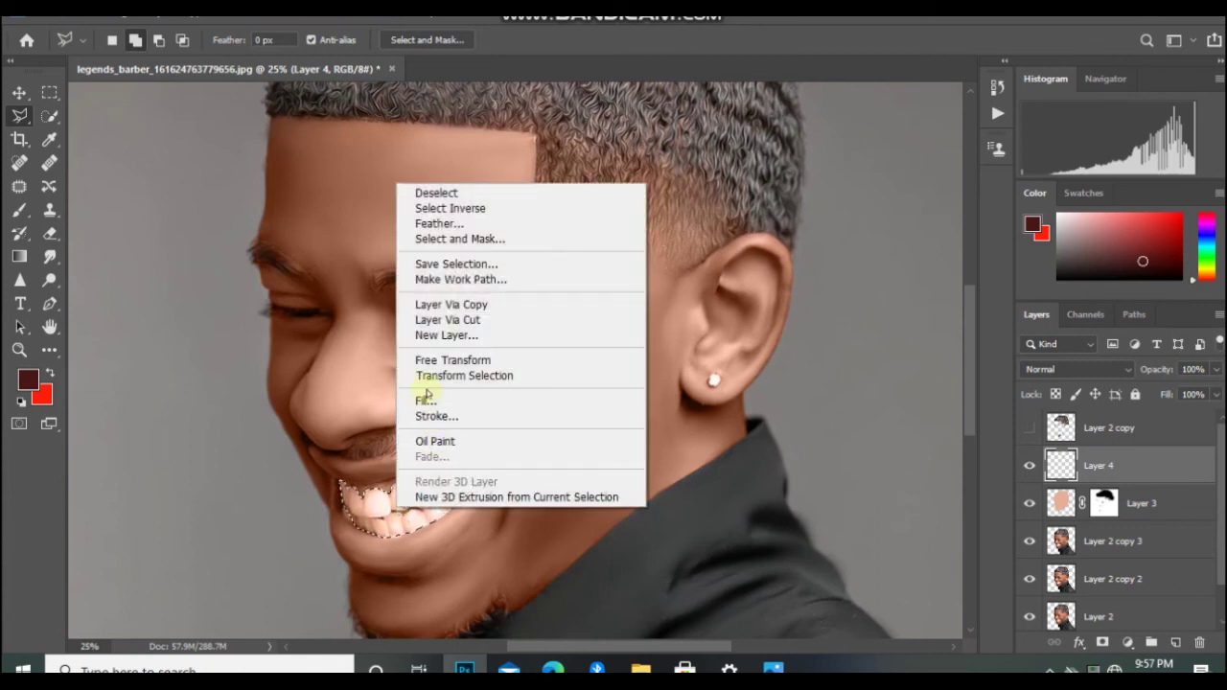
{"action": "left_click", "coordinate": [427, 398]}
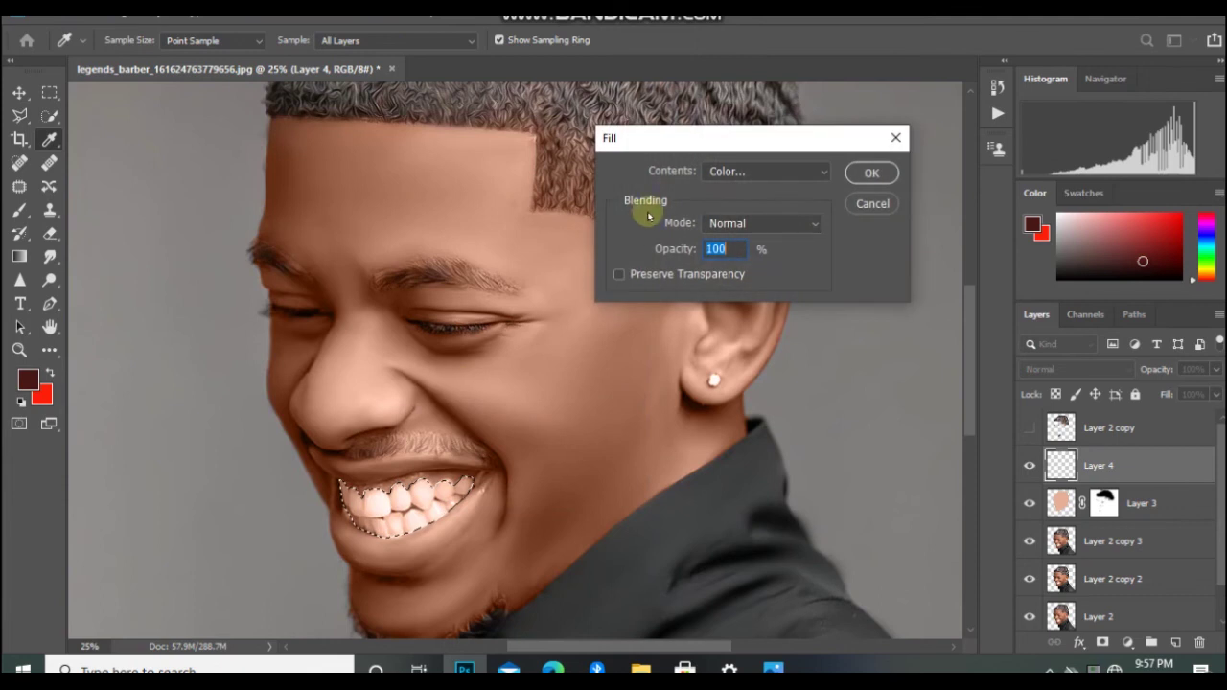
{"action": "left_click", "coordinate": [742, 174]}
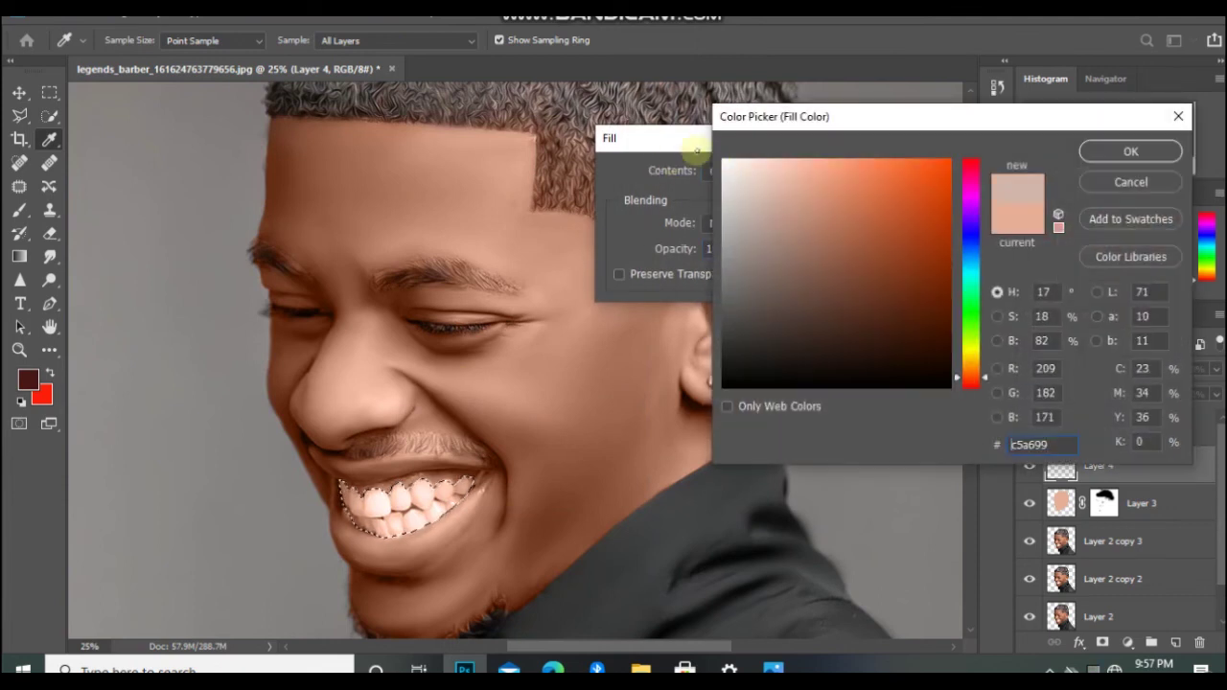
{"action": "left_click_drag", "start_coordinate": [697, 150], "coordinate": [686, 149]}
{"action": "key", "text": "Return"}
{"action": "key", "text": "Return"}
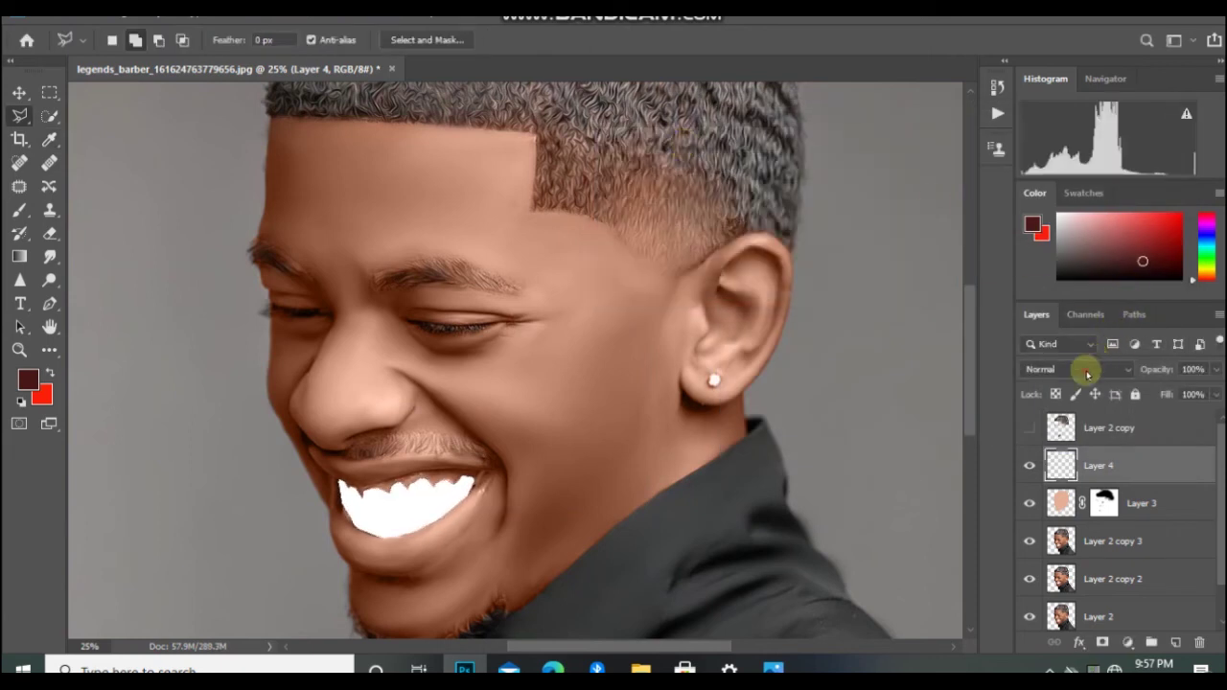
- Set Layer 4's blending mode to Color to whiten the teeth, and check the result on the whole portrait
{"action": "left_click", "coordinate": [1088, 370]}
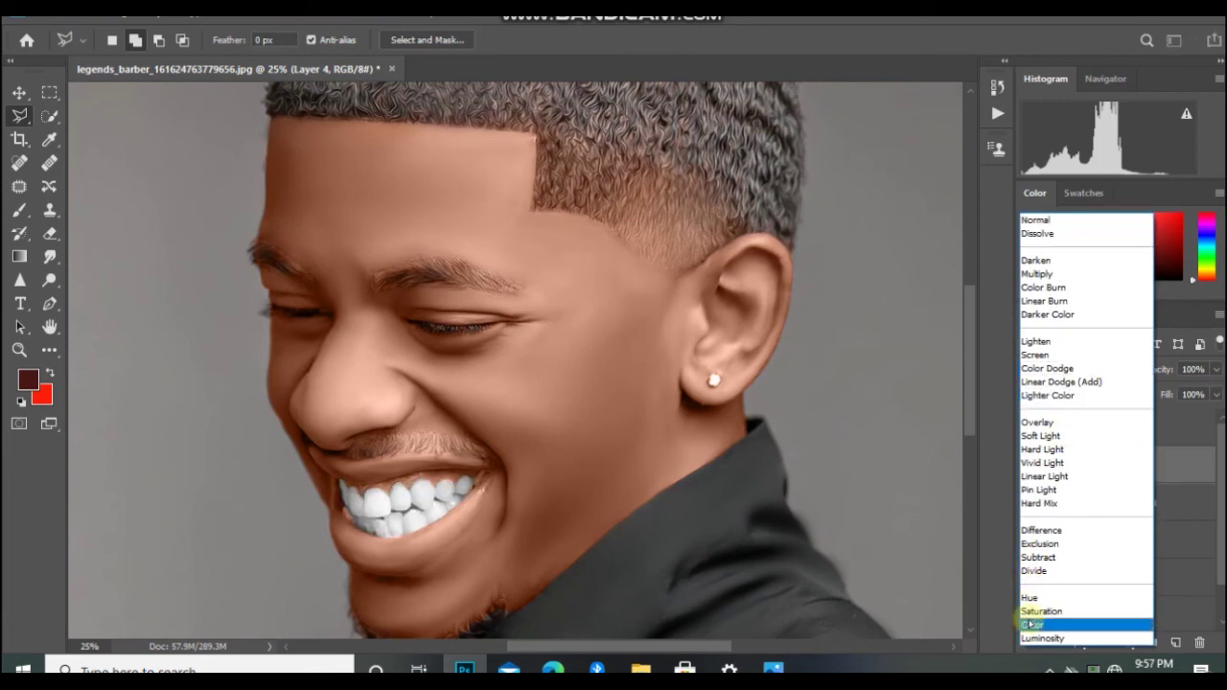
{"action": "left_click", "coordinate": [1032, 623]}
{"action": "key", "text": "ctrl+minus"}
{"action": "key", "text": "ctrl+minus"}
{"action": "key", "text": "ctrl+minus"}
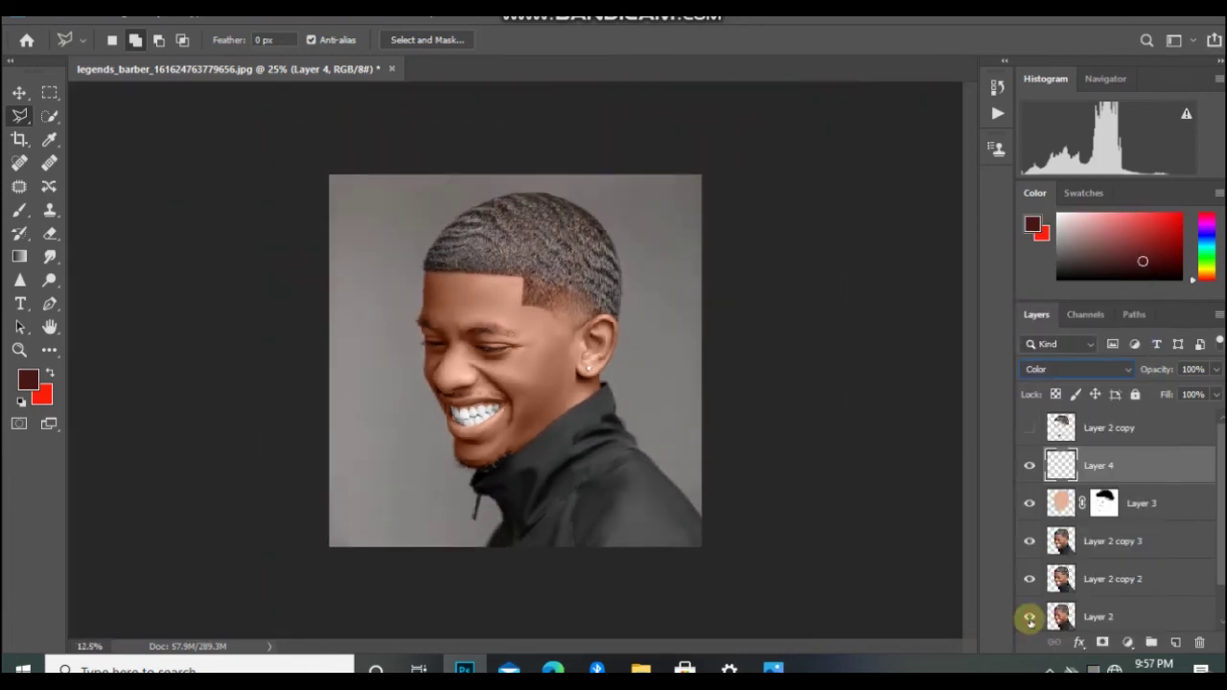
{"action": "key", "text": "ctrl+plus"}
{"action": "key", "text": "ctrl+plus"}
{"action": "key", "text": "ctrl+plus"}
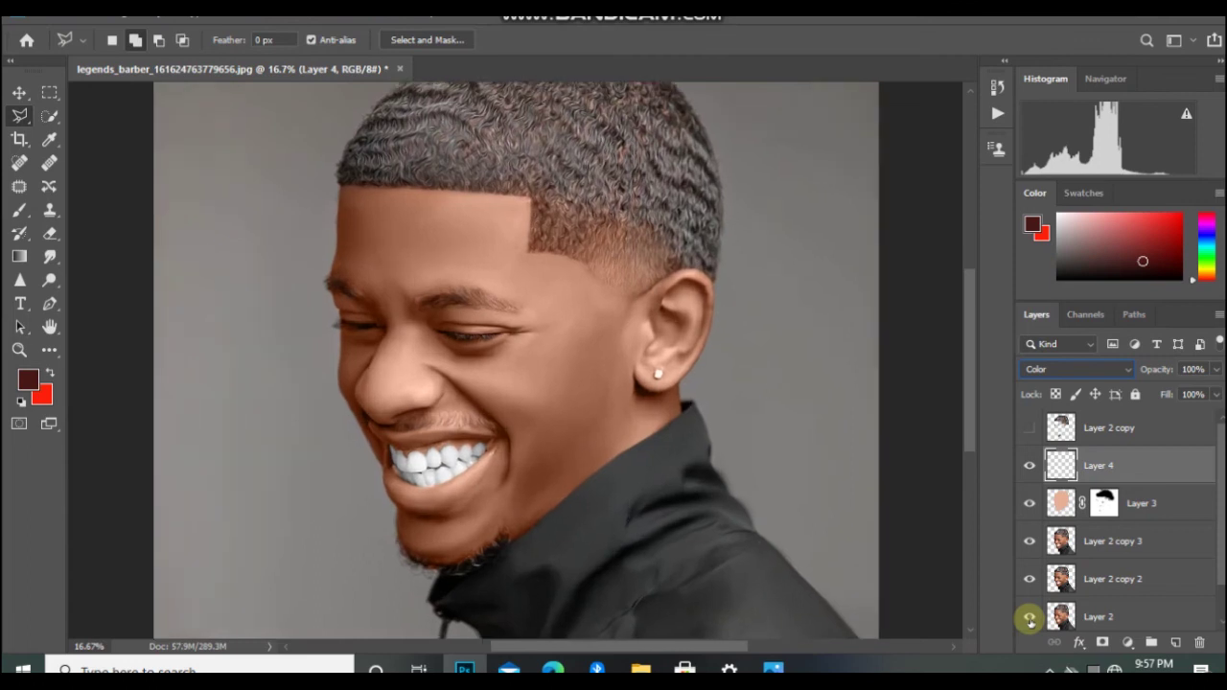
- Tint the lower lip on Layer 4 with a dark red brush at 20% opacity
{"action": "key", "text": "ctrl+minus"}
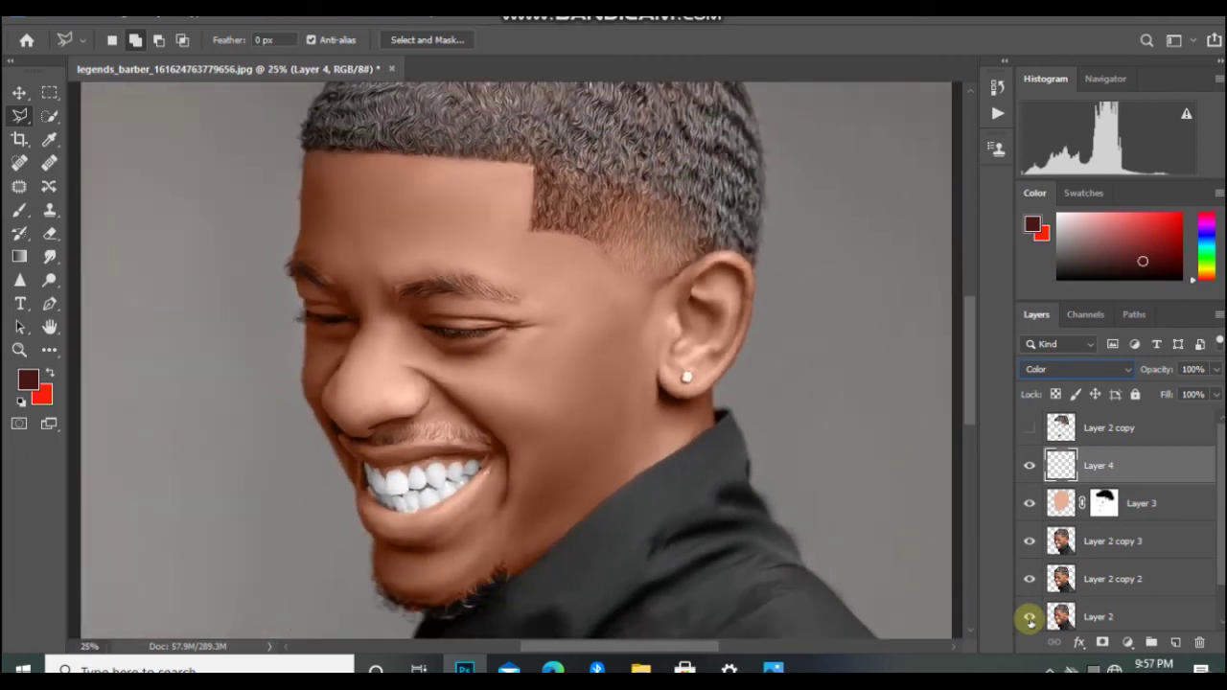
{"action": "key", "text": "ctrl+plus"}
{"action": "key", "text": "ctrl+plus"}
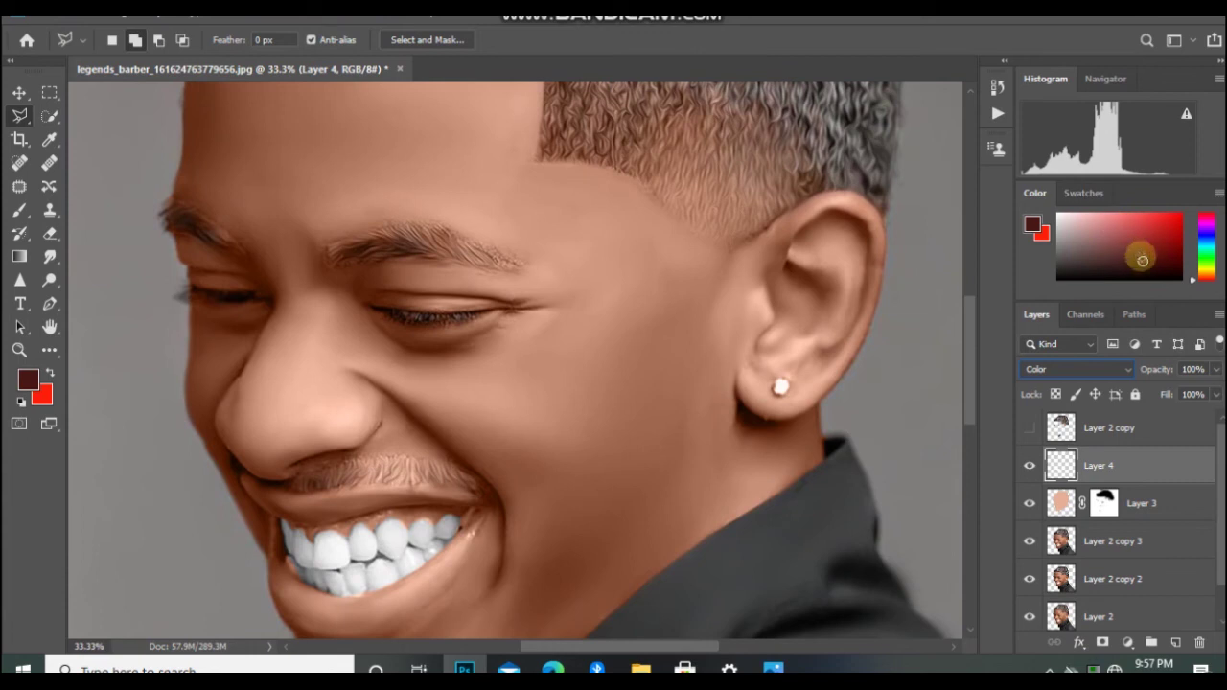
{"action": "left_click_drag", "start_coordinate": [1142, 259], "coordinate": [1142, 248]}
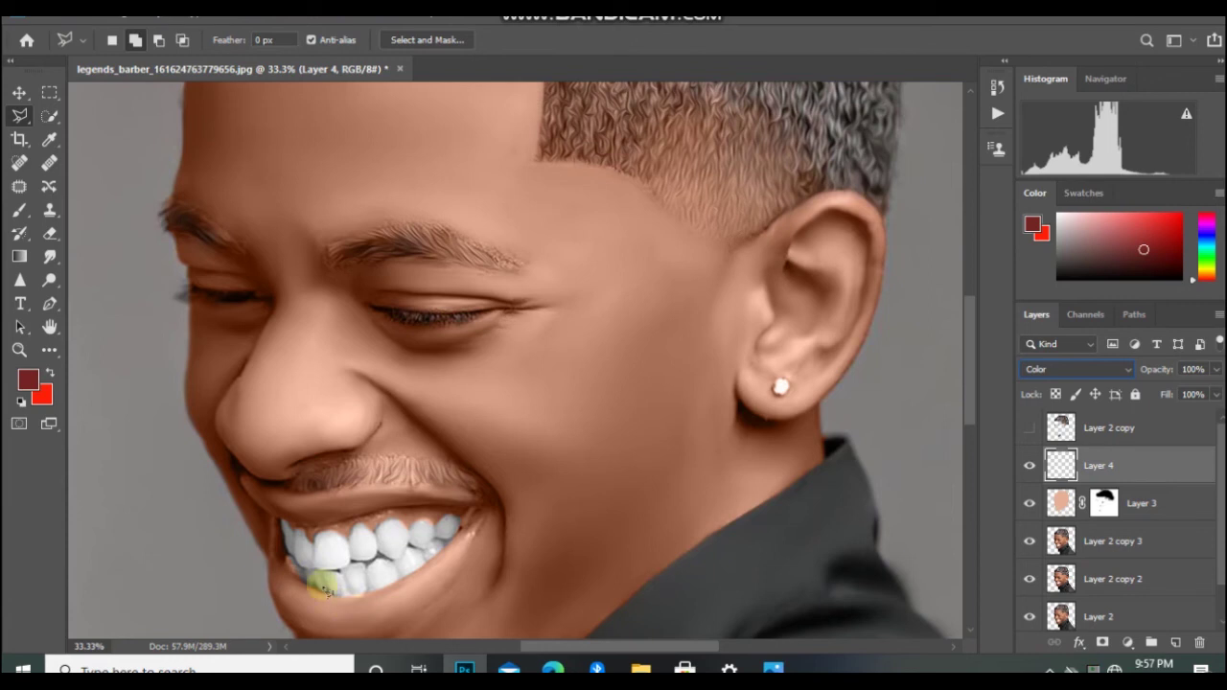
{"action": "key", "text": "b"}
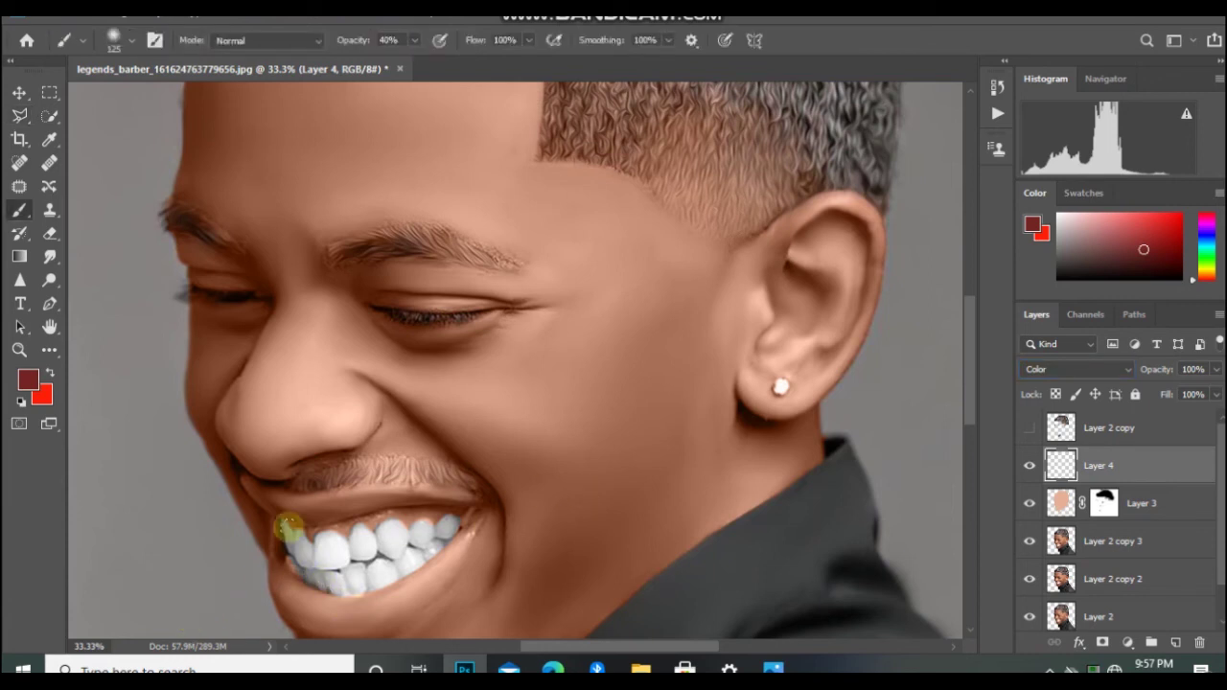
{"action": "left_click", "coordinate": [414, 40]}
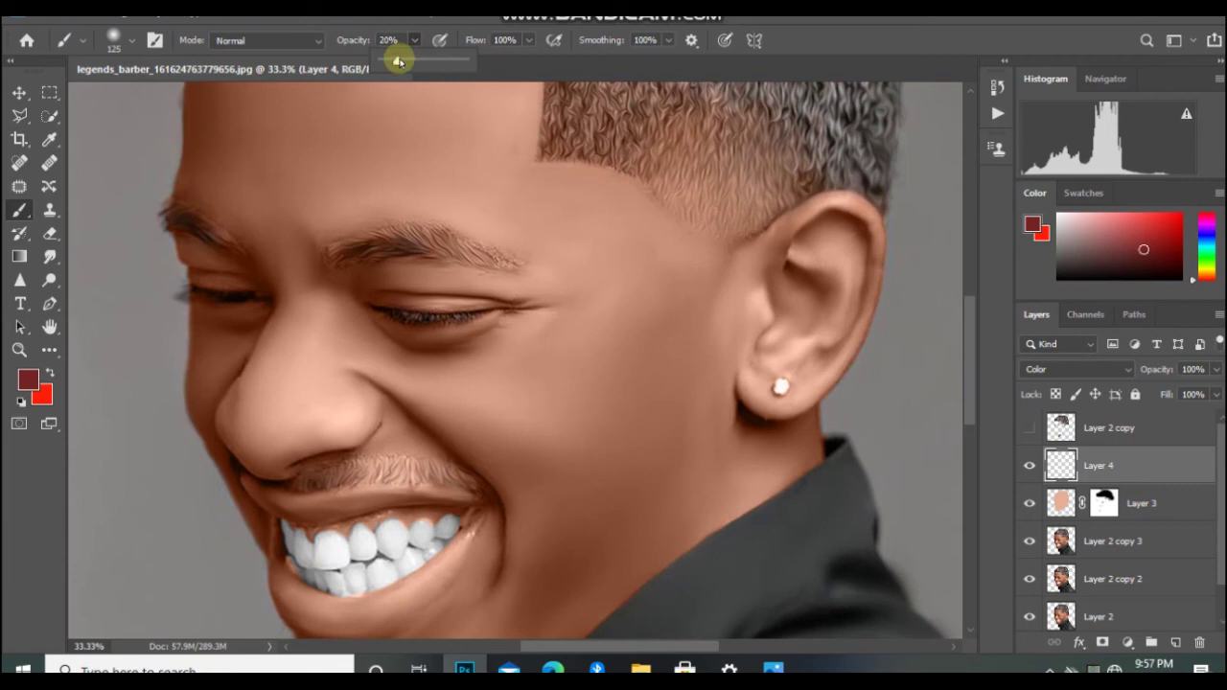
{"action": "left_click_drag", "start_coordinate": [397, 61], "coordinate": [396, 62]}
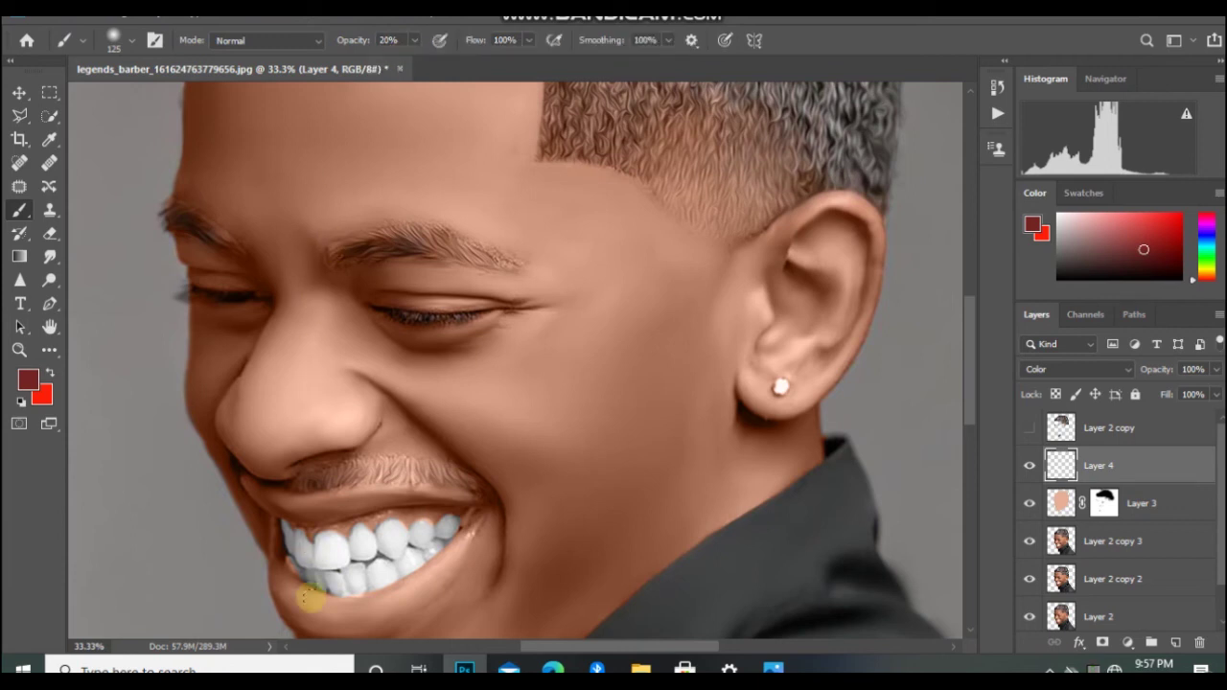
{"action": "mouse_move", "coordinate": [310, 598]}
{"action": "left_mouse_down"}
{"action": "mouse_move", "coordinate": [287, 575]}
{"action": "mouse_move", "coordinate": [328, 597]}
{"action": "mouse_move", "coordinate": [290, 584]}
{"action": "mouse_move", "coordinate": [323, 601]}
{"action": "mouse_move", "coordinate": [300, 597]}
{"action": "mouse_move", "coordinate": [374, 602]}
{"action": "mouse_move", "coordinate": [438, 561]}
{"action": "mouse_move", "coordinate": [337, 606]}
{"action": "mouse_move", "coordinate": [360, 610]}
{"action": "mouse_move", "coordinate": [297, 604]}
{"action": "mouse_move", "coordinate": [400, 599]}
{"action": "mouse_move", "coordinate": [372, 600]}
{"action": "mouse_move", "coordinate": [453, 556]}
{"action": "mouse_move", "coordinate": [377, 589]}
{"action": "mouse_move", "coordinate": [294, 577]}
{"action": "mouse_move", "coordinate": [355, 616]}
{"action": "mouse_move", "coordinate": [391, 588]}
{"action": "left_mouse_up"}
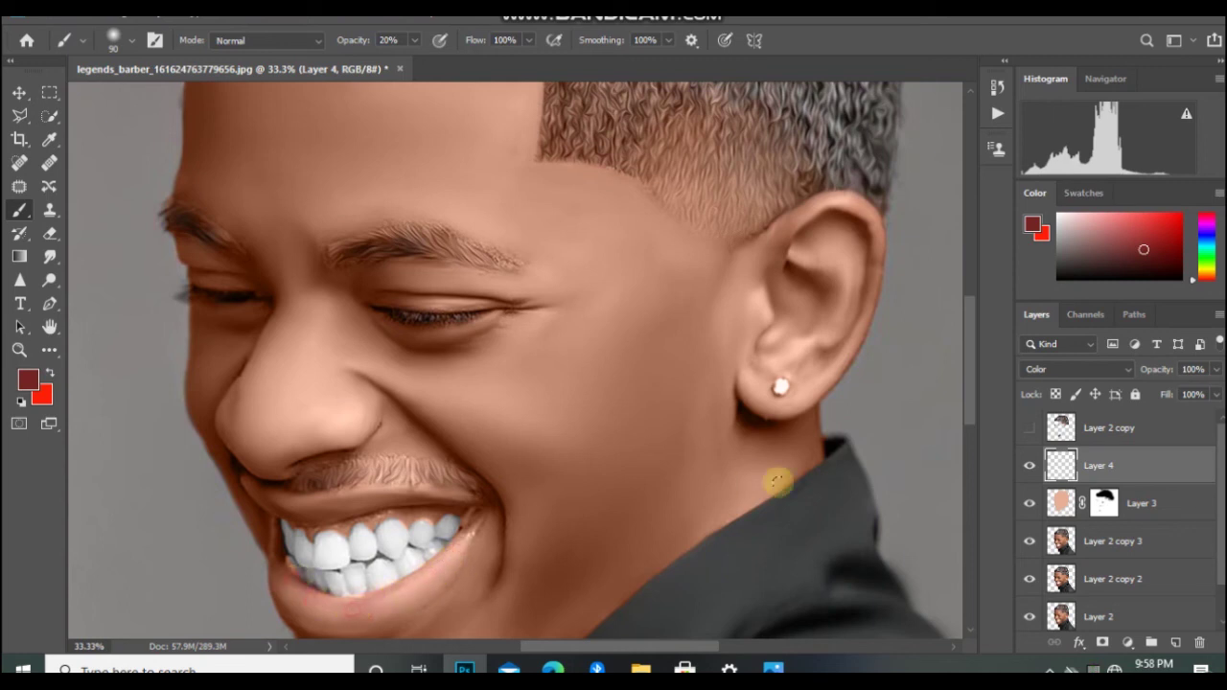
- Deepen the lower lip tint on Layer 4 with a darker maroon, raising the brush opacity to 39%
{"action": "left_click", "coordinate": [1139, 262]}
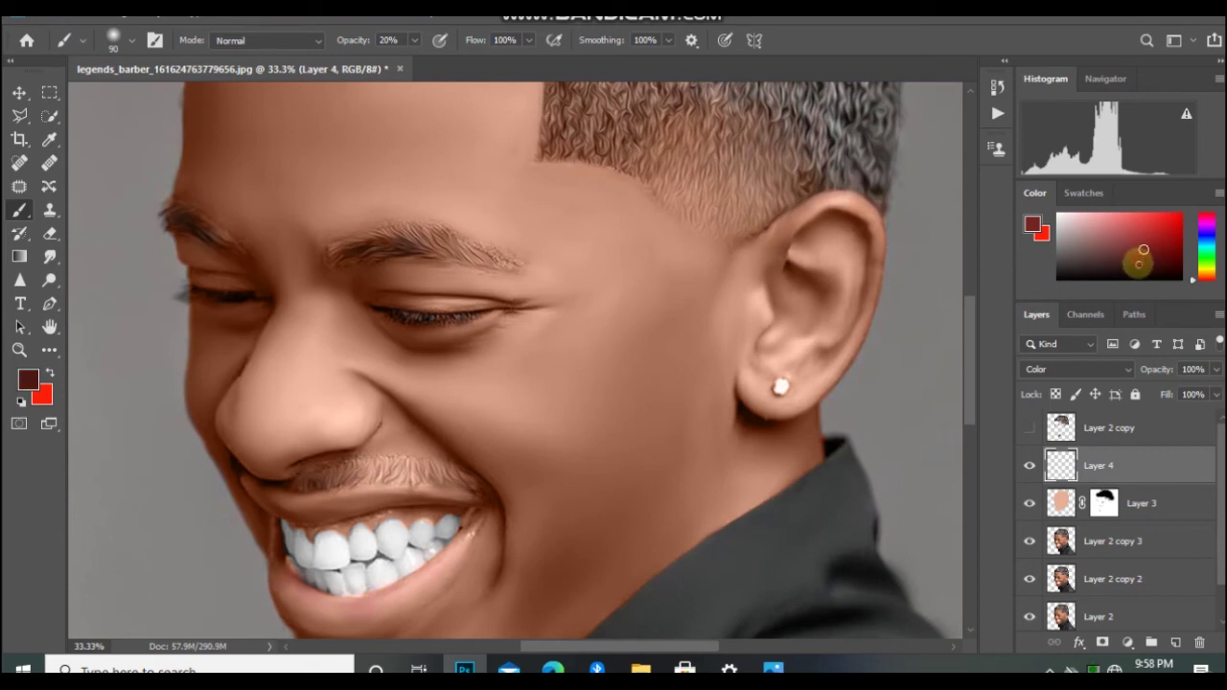
{"action": "left_click_drag", "start_coordinate": [547, 357], "coordinate": [528, 377]}
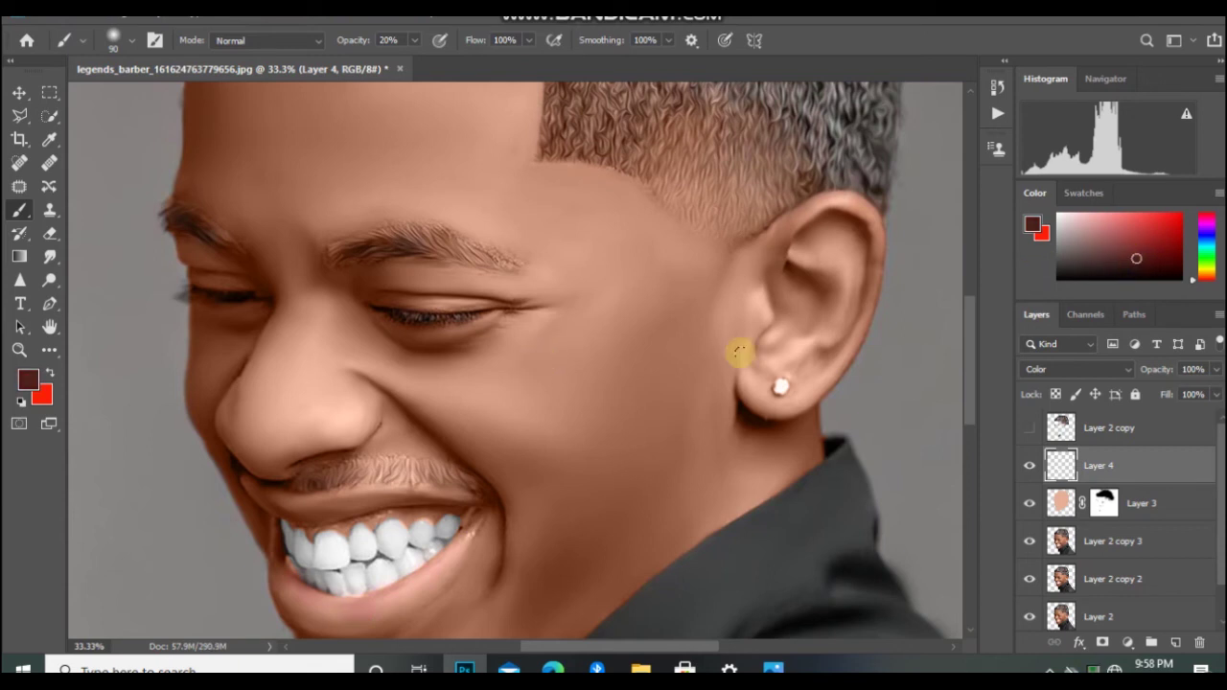
{"action": "left_click", "coordinate": [1151, 268]}
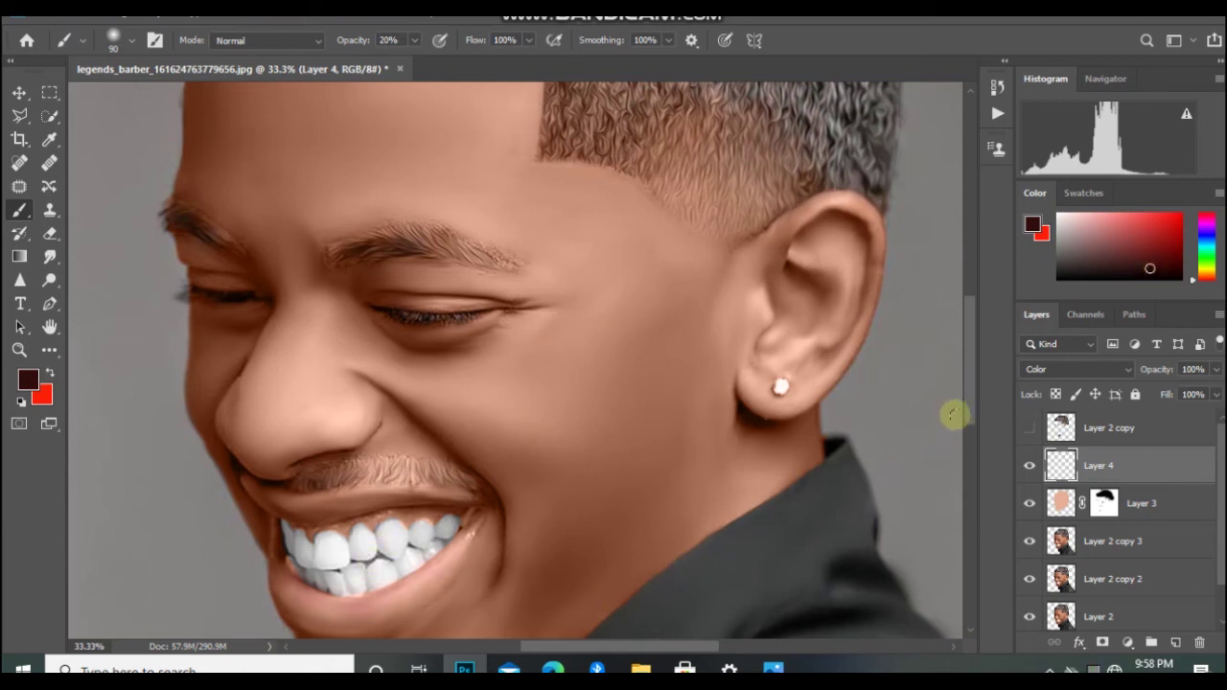
{"action": "left_click_drag", "start_coordinate": [969, 404], "coordinate": [963, 449]}
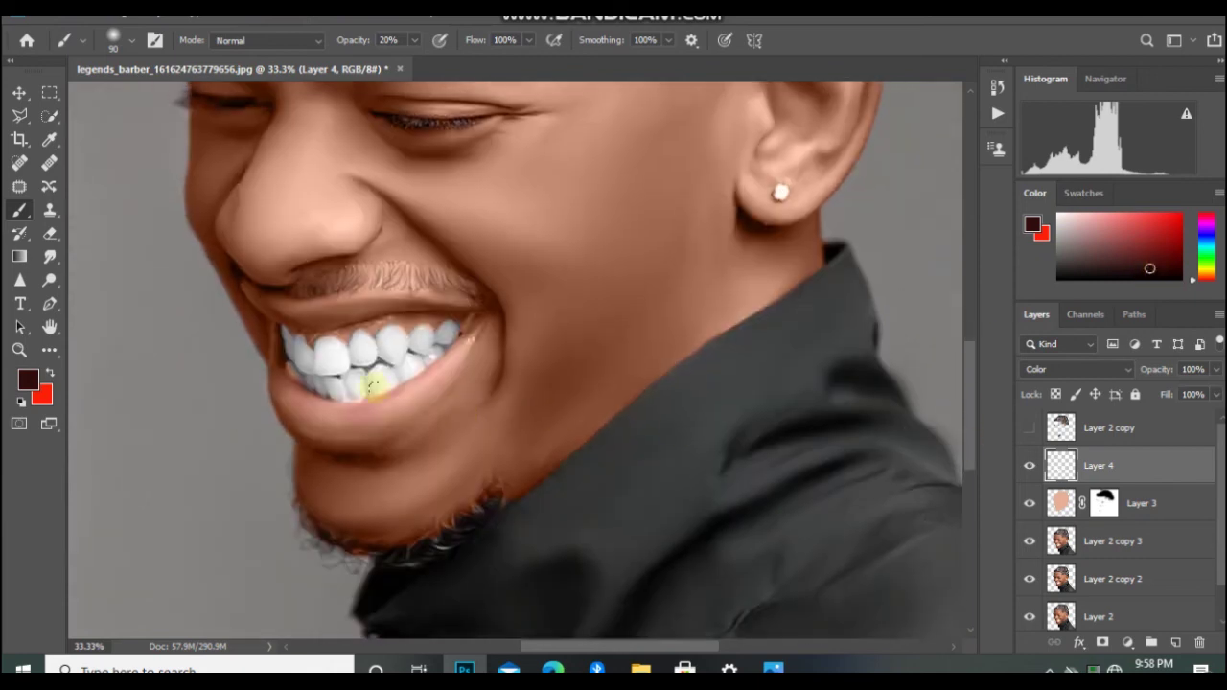
{"action": "mouse_move", "coordinate": [316, 405]}
{"action": "left_mouse_down"}
{"action": "mouse_move", "coordinate": [315, 434]}
{"action": "mouse_move", "coordinate": [377, 426]}
{"action": "mouse_move", "coordinate": [362, 432]}
{"action": "mouse_move", "coordinate": [424, 398]}
{"action": "mouse_move", "coordinate": [409, 414]}
{"action": "mouse_move", "coordinate": [466, 360]}
{"action": "mouse_move", "coordinate": [412, 404]}
{"action": "mouse_move", "coordinate": [421, 399]}
{"action": "mouse_move", "coordinate": [361, 424]}
{"action": "mouse_move", "coordinate": [378, 425]}
{"action": "mouse_move", "coordinate": [337, 431]}
{"action": "mouse_move", "coordinate": [298, 425]}
{"action": "mouse_move", "coordinate": [344, 429]}
{"action": "mouse_move", "coordinate": [305, 412]}
{"action": "left_mouse_up"}
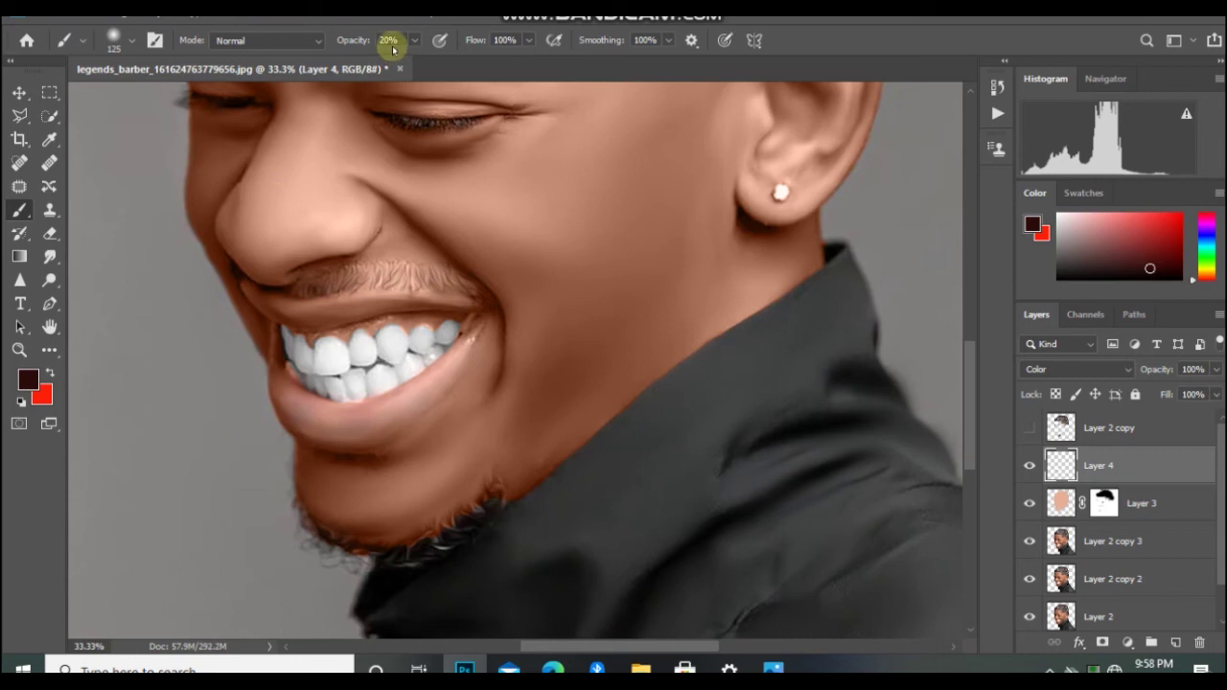
{"action": "left_click", "coordinate": [413, 42]}
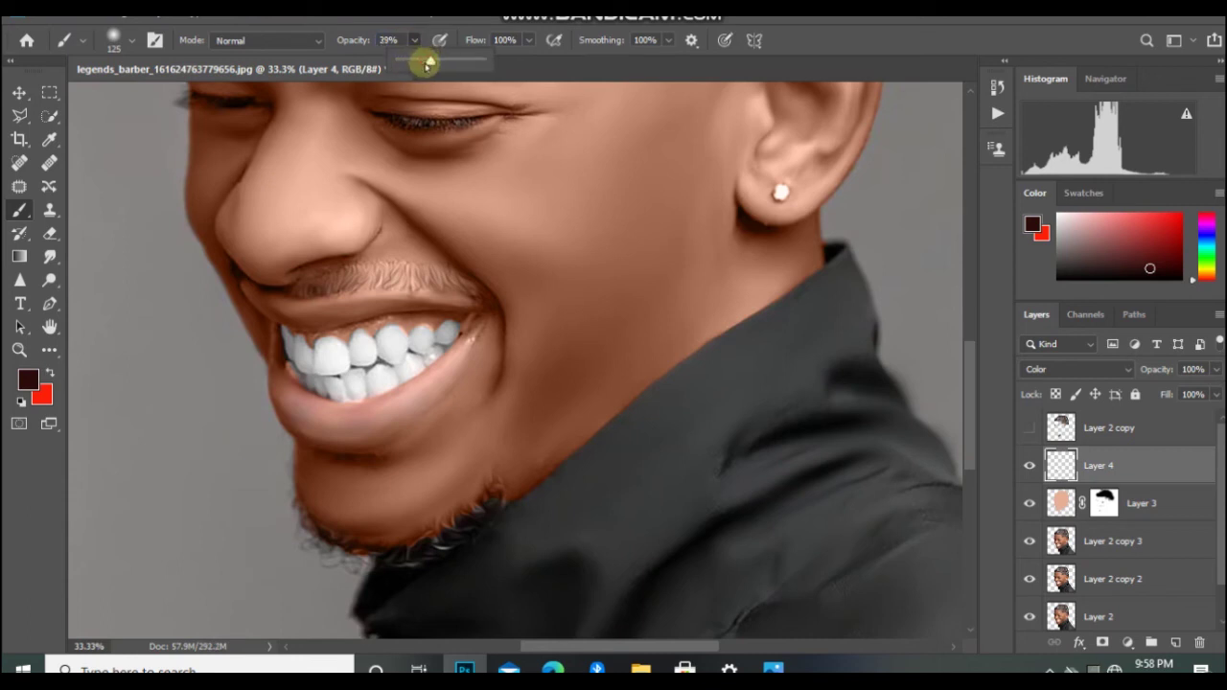
{"action": "left_click_drag", "start_coordinate": [428, 63], "coordinate": [429, 64]}
{"action": "mouse_move", "coordinate": [287, 403]}
{"action": "left_mouse_down"}
{"action": "mouse_move", "coordinate": [359, 418]}
{"action": "mouse_move", "coordinate": [309, 420]}
{"action": "mouse_move", "coordinate": [348, 429]}
{"action": "mouse_move", "coordinate": [421, 403]}
{"action": "mouse_move", "coordinate": [428, 394]}
{"action": "mouse_move", "coordinate": [401, 407]}
{"action": "mouse_move", "coordinate": [448, 369]}
{"action": "mouse_move", "coordinate": [331, 432]}
{"action": "mouse_move", "coordinate": [360, 437]}
{"action": "mouse_move", "coordinate": [293, 417]}
{"action": "mouse_move", "coordinate": [377, 429]}
{"action": "mouse_move", "coordinate": [441, 377]}
{"action": "mouse_move", "coordinate": [338, 411]}
{"action": "mouse_move", "coordinate": [273, 396]}
{"action": "left_mouse_up"}
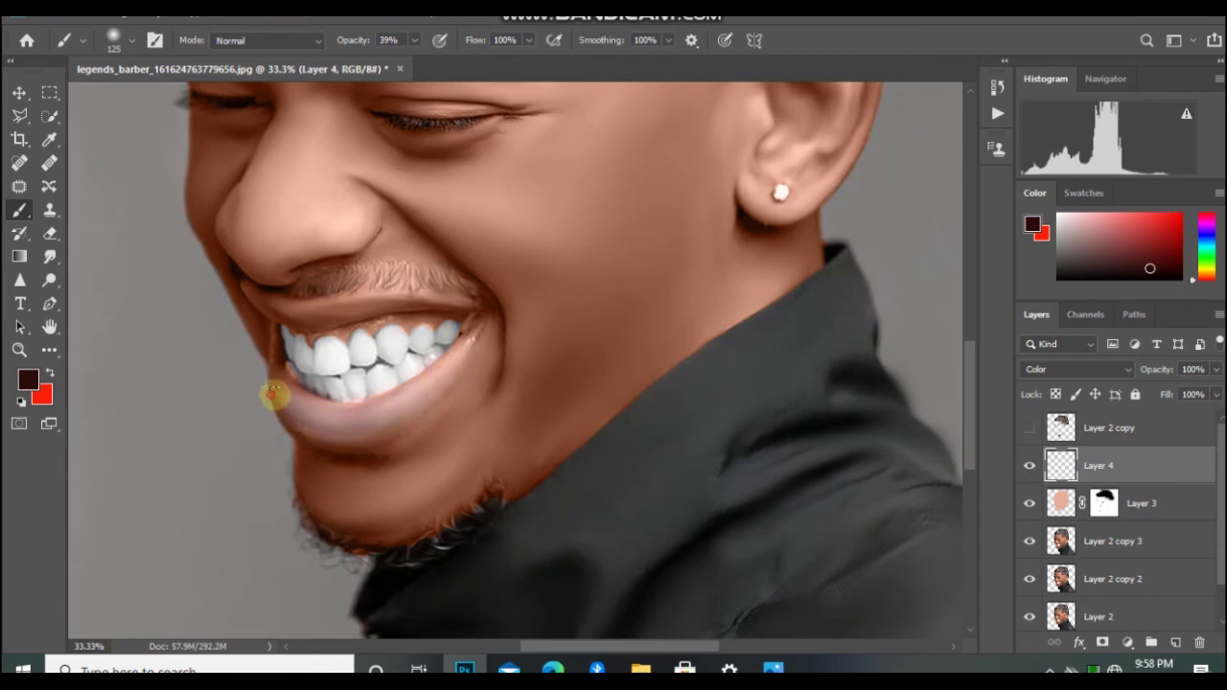
- Paint the upper lip with the same dark maroon using a size 80 brush, and check the whole portrait
{"action": "key", "text": "bracketleft"}
{"action": "key", "text": "bracketleft"}
{"action": "key", "text": "bracketleft"}
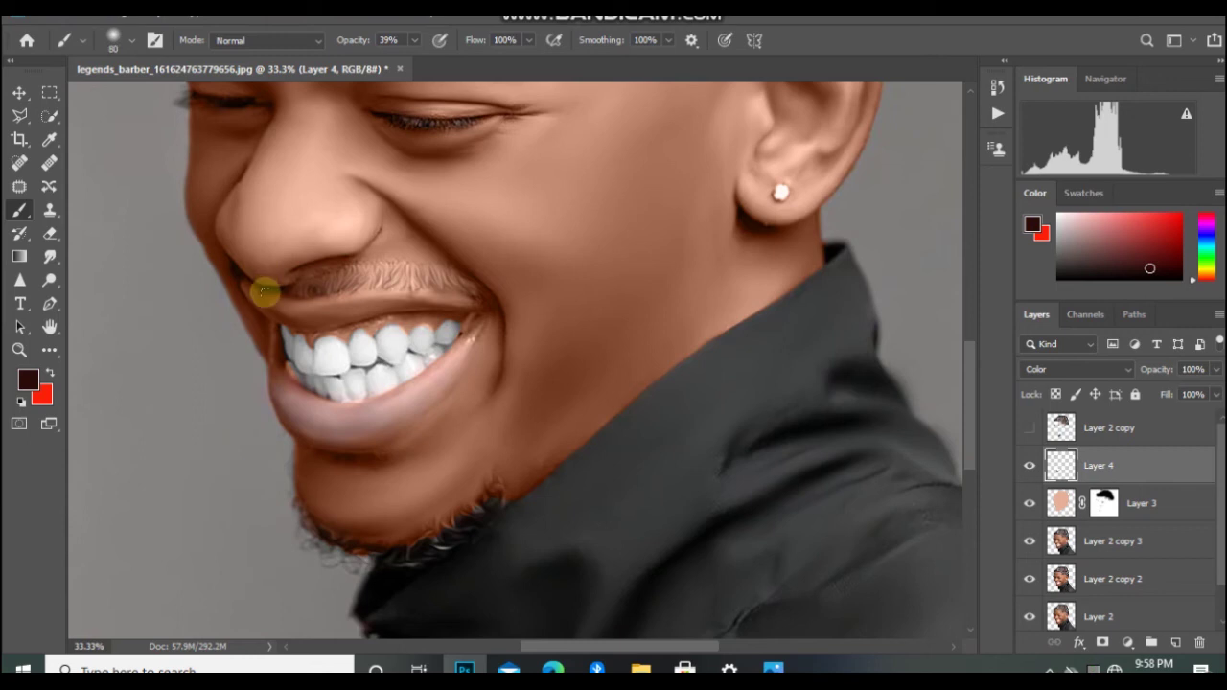
{"action": "mouse_move", "coordinate": [288, 317]}
{"action": "left_mouse_down"}
{"action": "mouse_move", "coordinate": [426, 295]}
{"action": "mouse_move", "coordinate": [398, 297]}
{"action": "mouse_move", "coordinate": [435, 302]}
{"action": "mouse_move", "coordinate": [383, 300]}
{"action": "mouse_move", "coordinate": [441, 305]}
{"action": "mouse_move", "coordinate": [300, 322]}
{"action": "mouse_move", "coordinate": [342, 314]}
{"action": "mouse_move", "coordinate": [269, 315]}
{"action": "mouse_move", "coordinate": [285, 314]}
{"action": "mouse_move", "coordinate": [251, 299]}
{"action": "mouse_move", "coordinate": [312, 328]}
{"action": "mouse_move", "coordinate": [290, 320]}
{"action": "mouse_move", "coordinate": [316, 314]}
{"action": "mouse_move", "coordinate": [244, 294]}
{"action": "mouse_move", "coordinate": [343, 332]}
{"action": "mouse_move", "coordinate": [452, 308]}
{"action": "left_mouse_up"}
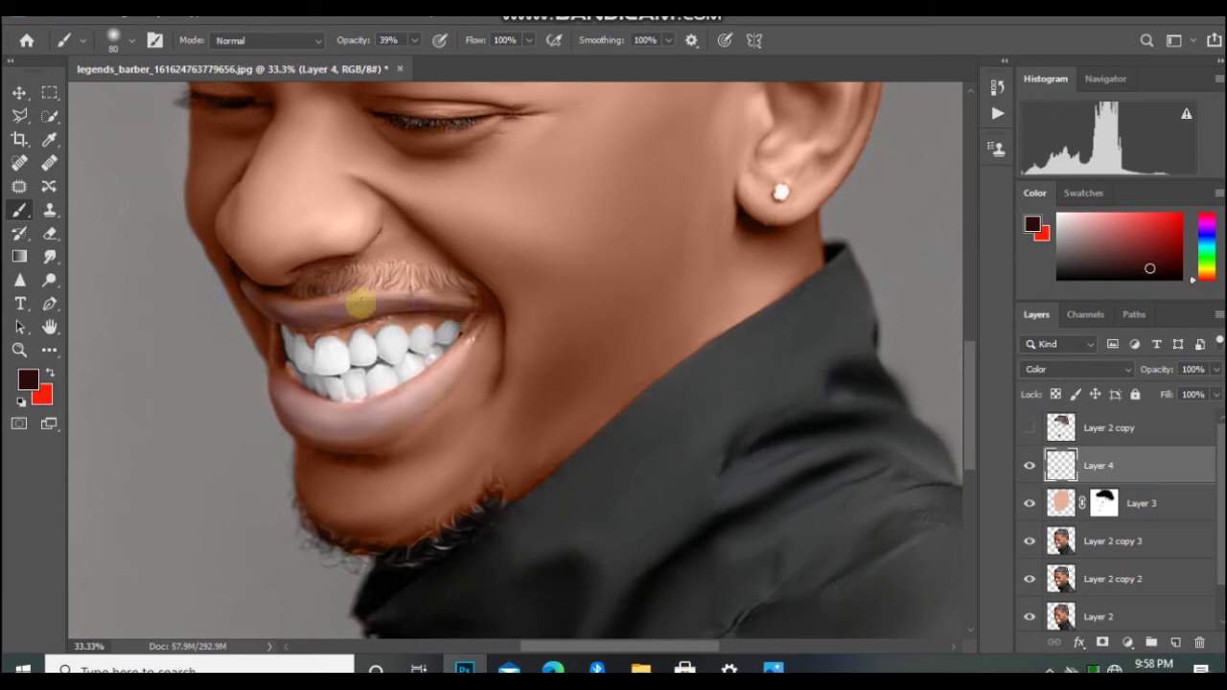
{"action": "key", "text": "ctrl+minus"}
{"action": "key", "text": "ctrl+minus"}
{"action": "key", "text": "ctrl+minus"}
{"action": "key", "text": "ctrl+minus"}
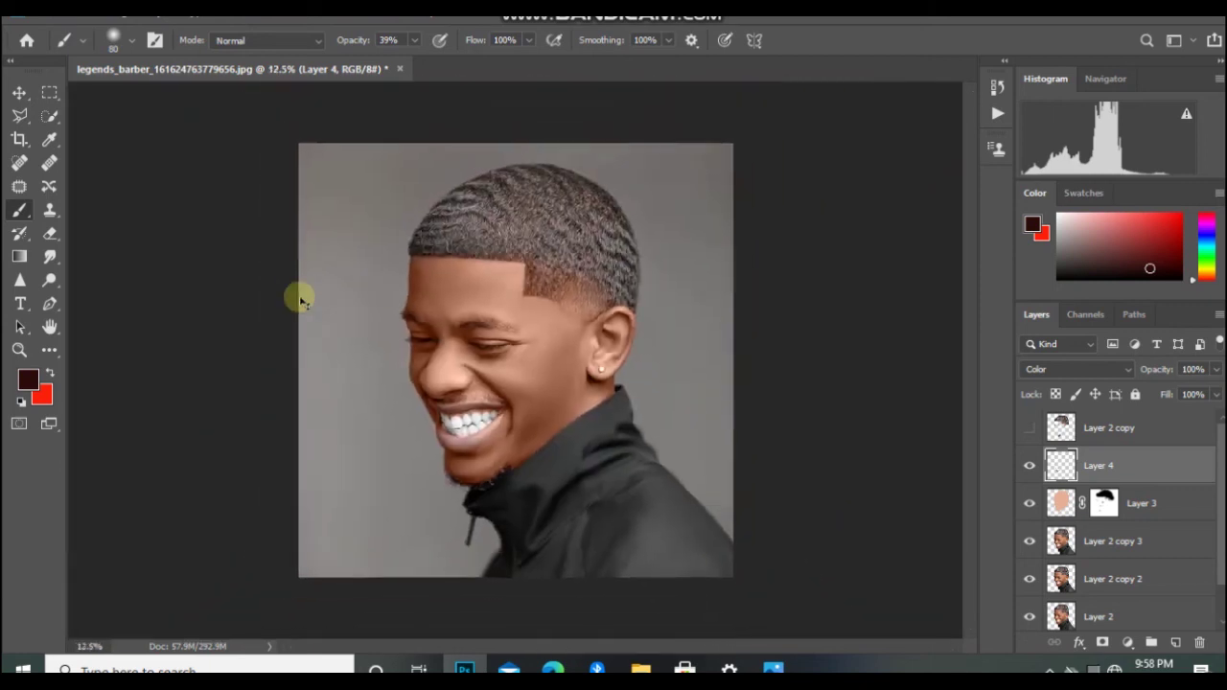
{"action": "key", "text": "ctrl+plus"}
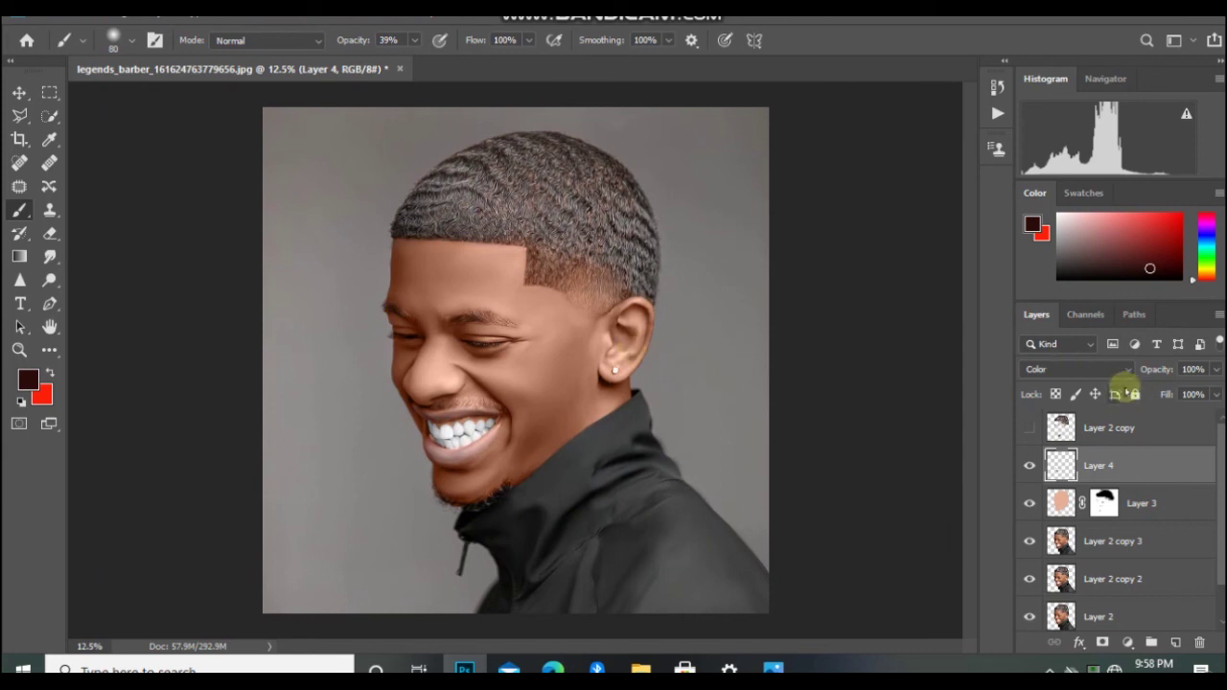
- Keep Layer 4 in Color blending mode and lower its opacity to 52%
{"action": "left_click", "coordinate": [1101, 372]}
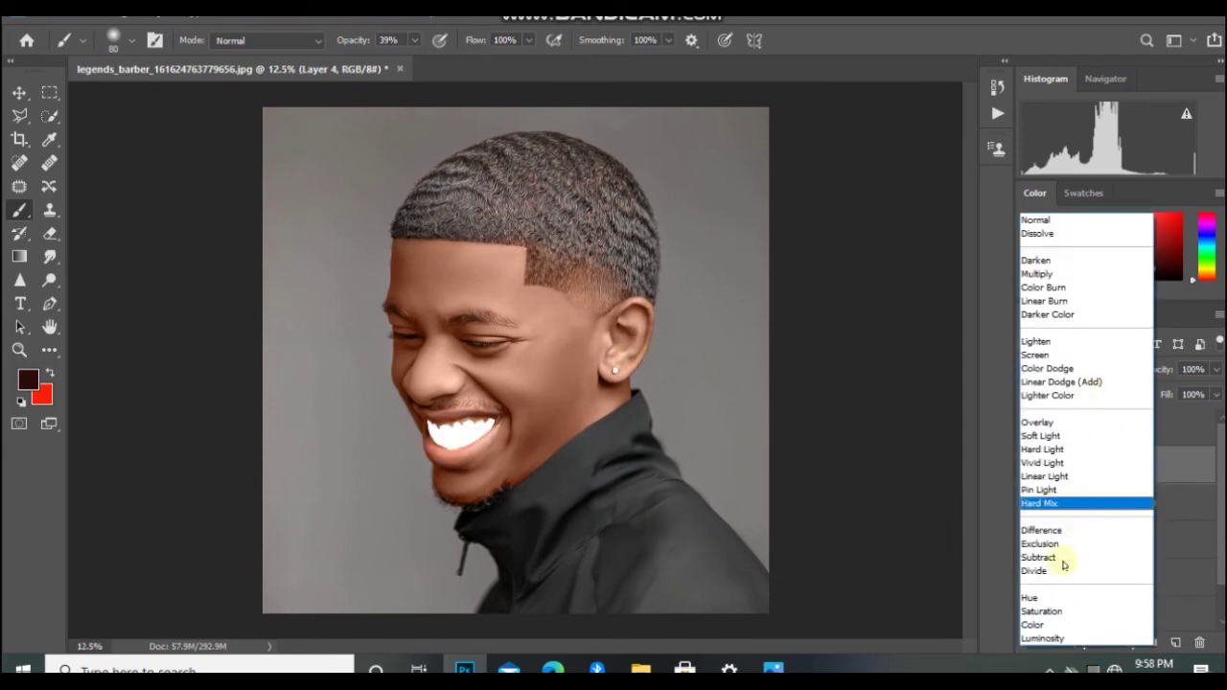
{"action": "left_click", "coordinate": [1058, 625]}
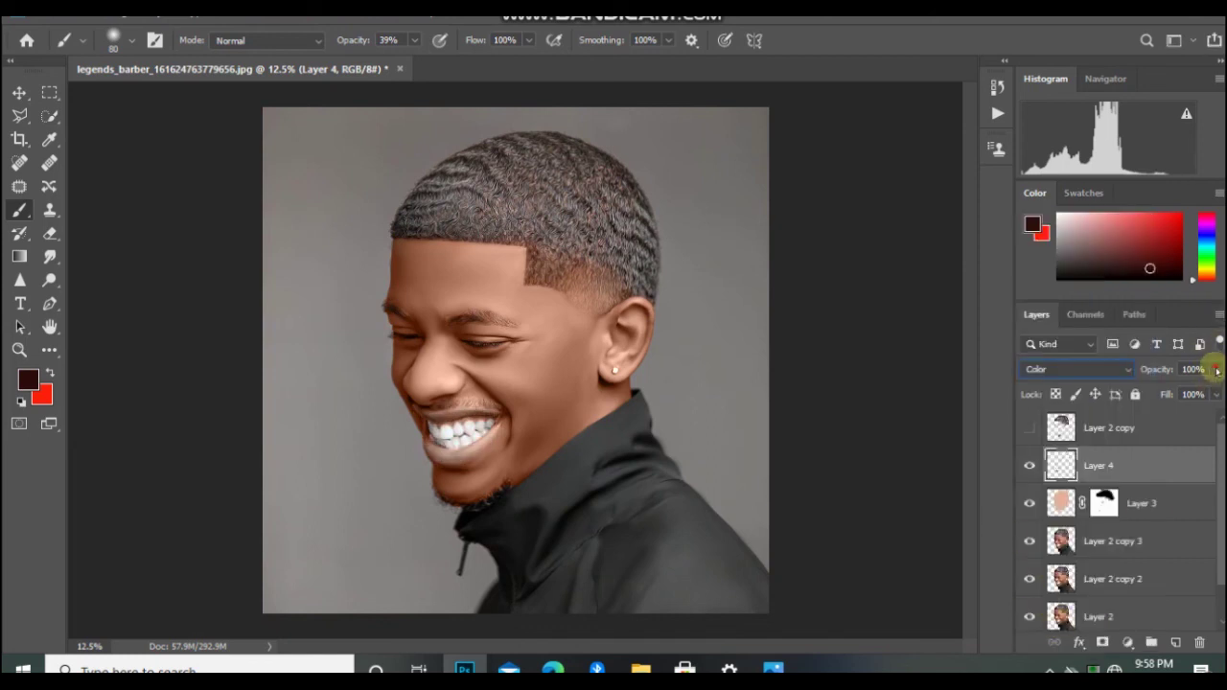
{"action": "left_click", "coordinate": [1215, 370]}
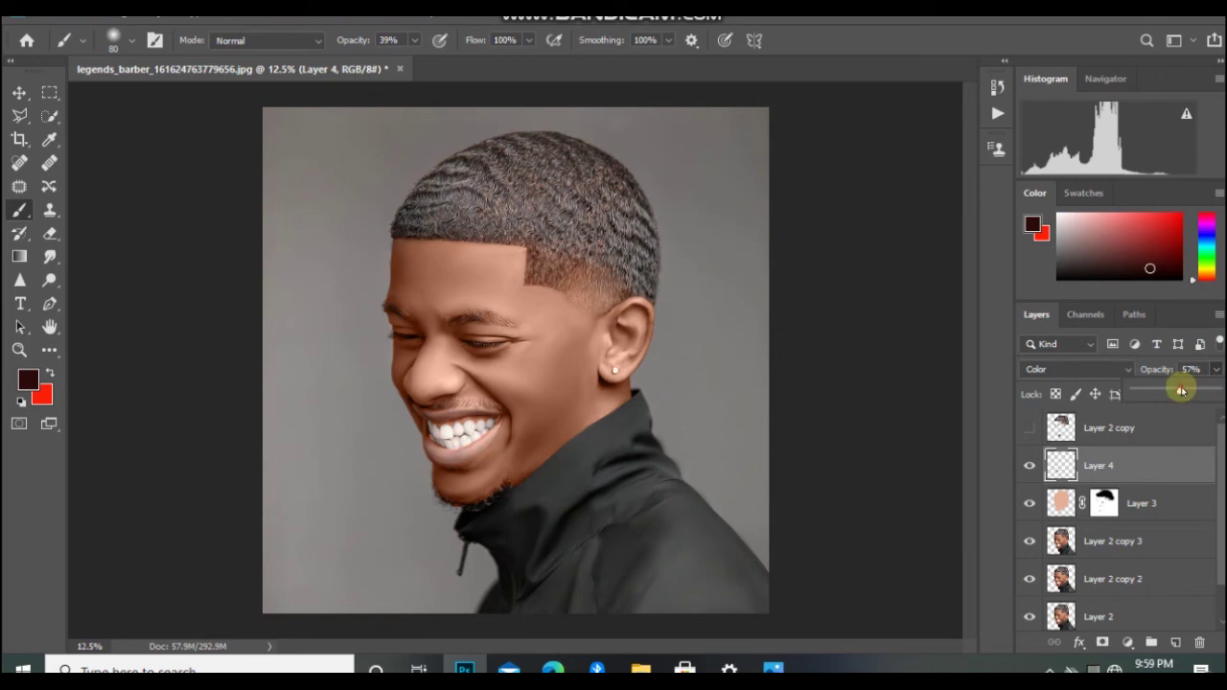
{"action": "key", "text": "ctrl+plus"}
{"action": "key", "text": "ctrl+plus"}
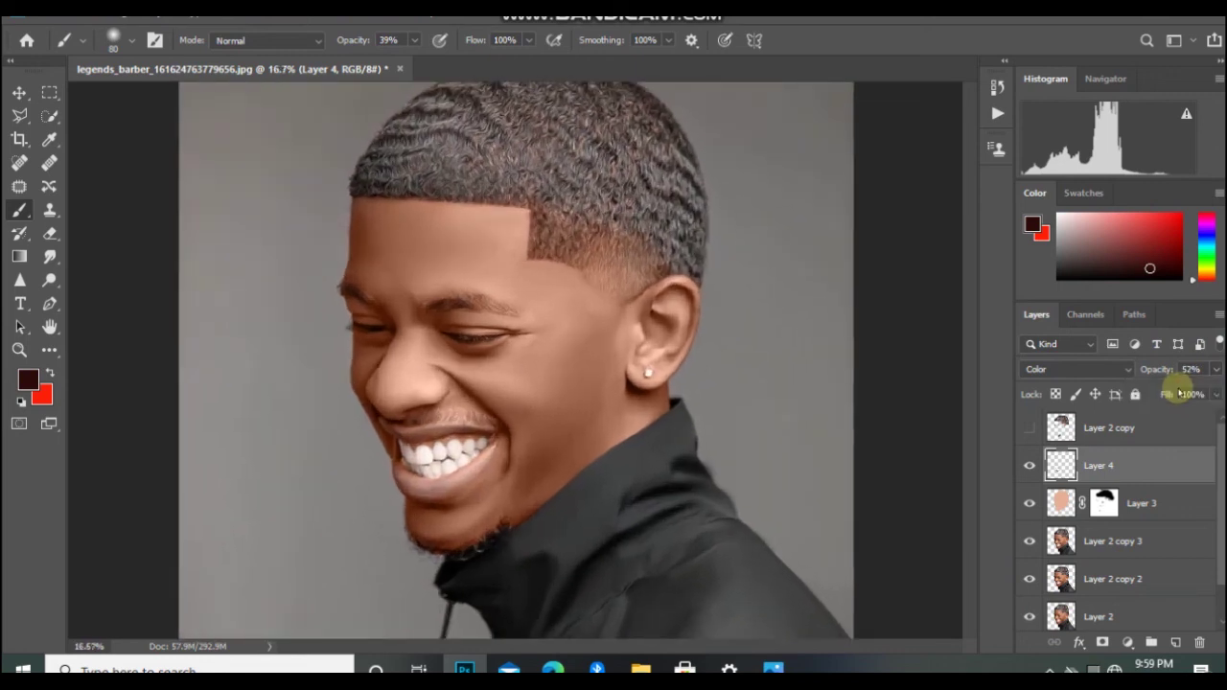
- Examine the teeth and lip color both up close and on the whole portrait
{"action": "key", "text": "ctrl+minus"}
{"action": "key", "text": "ctrl+minus"}
{"action": "key", "text": "ctrl+minus"}
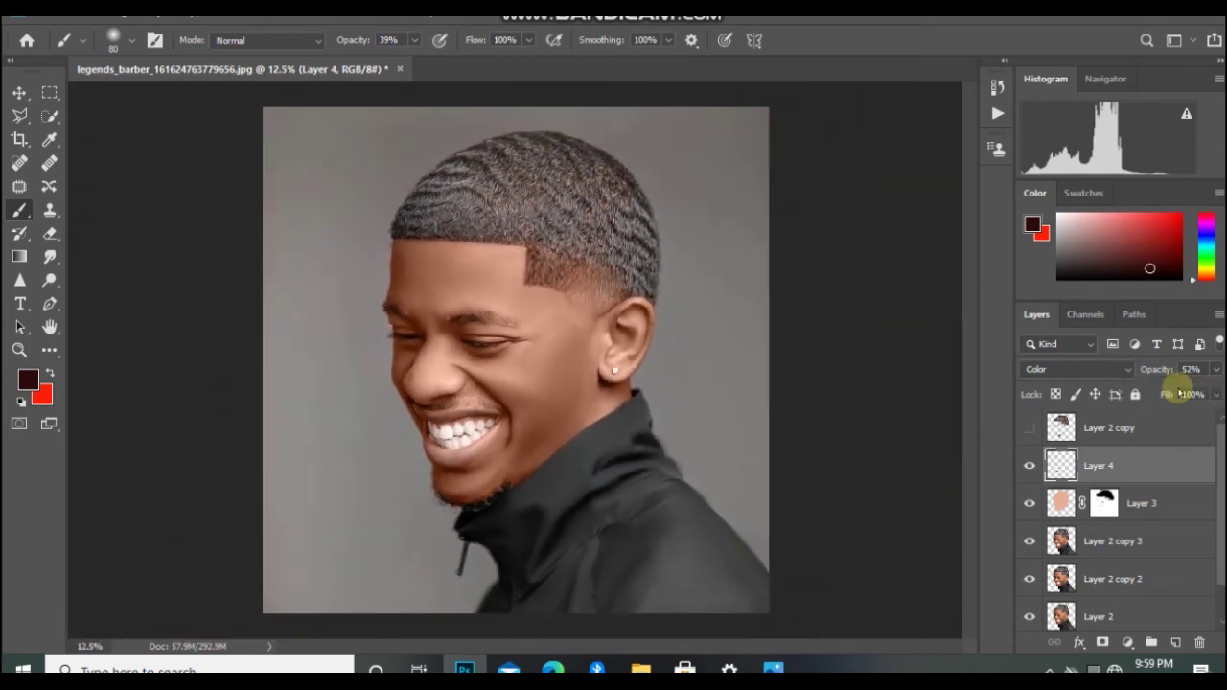
{"action": "key", "text": "ctrl+plus"}
{"action": "key", "text": "ctrl+plus"}
{"action": "key", "text": "ctrl+plus"}
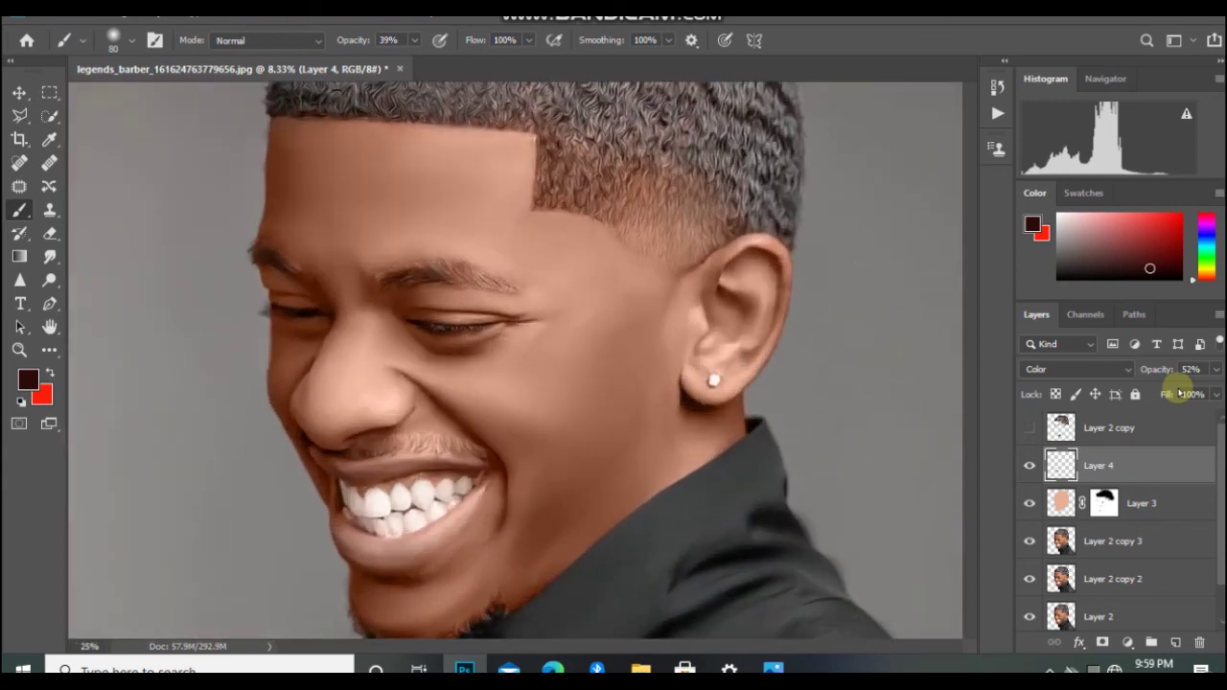
{"action": "key", "text": "ctrl+minus"}
{"action": "key", "text": "ctrl+minus"}
{"action": "key", "text": "ctrl+minus"}
{"action": "key", "text": "ctrl+minus"}
{"action": "key", "text": "ctrl+plus"}
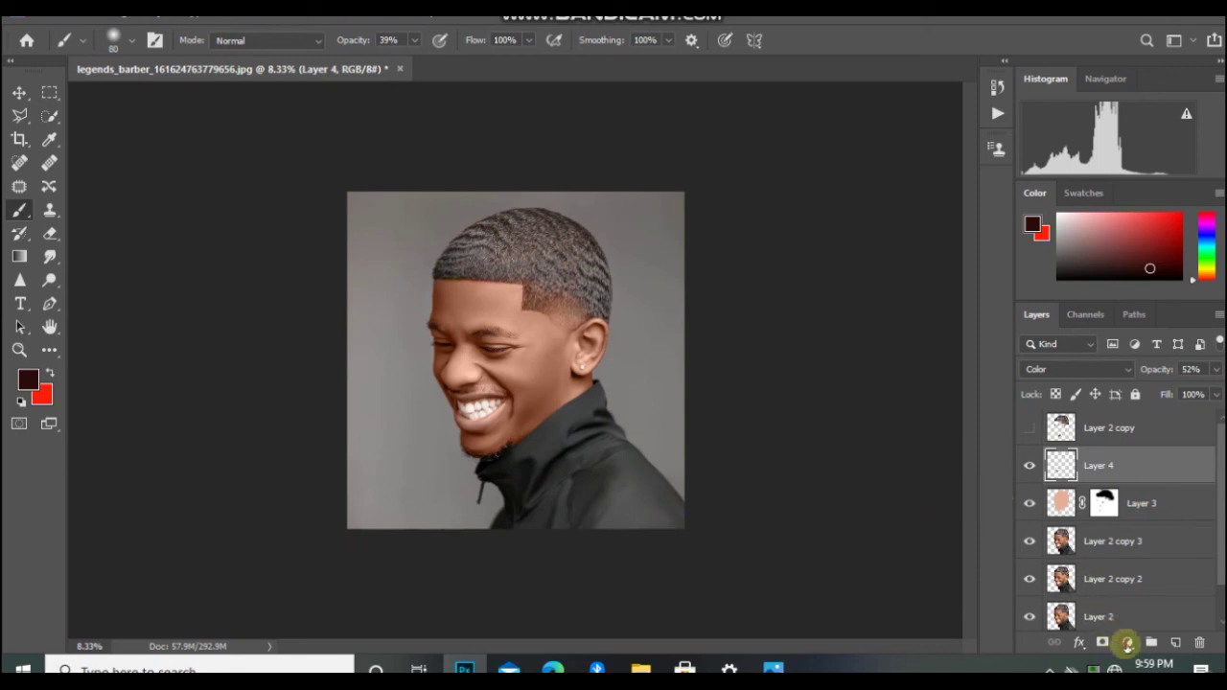
- Add a Black & White adjustment layer above Layer 4 with Reds set to -84
{"action": "left_click", "coordinate": [1128, 643]}
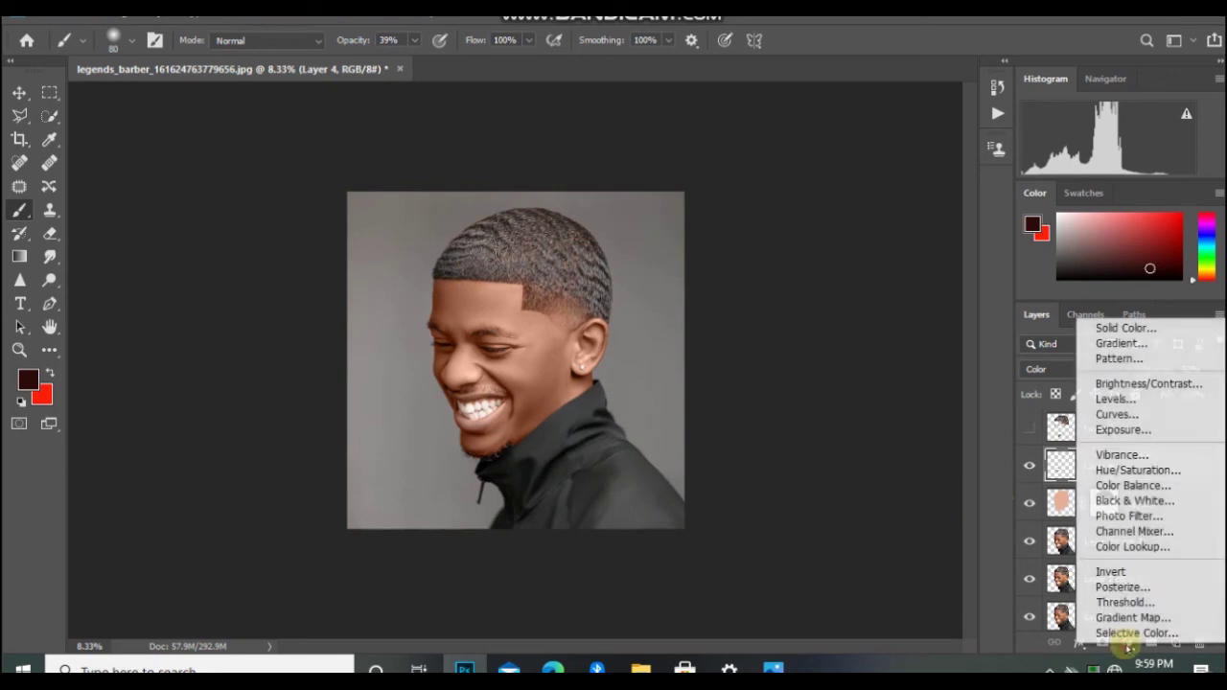
{"action": "left_click", "coordinate": [1106, 501]}
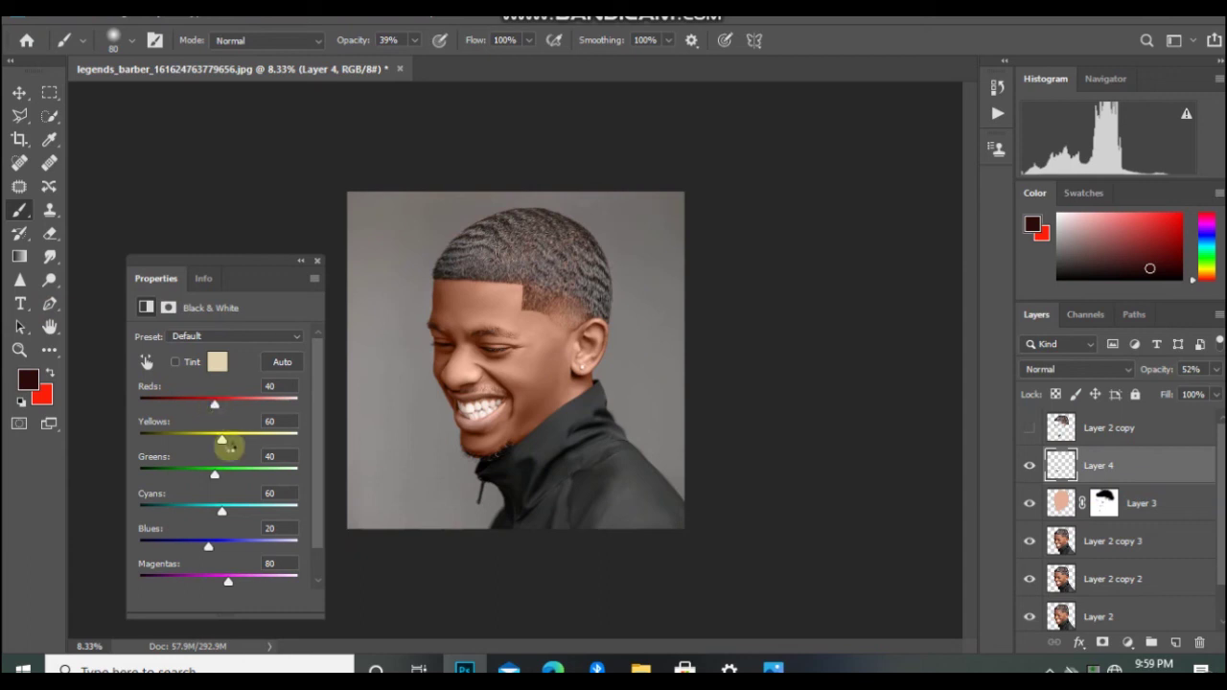
{"action": "left_click_drag", "start_coordinate": [212, 408], "coordinate": [185, 406]}
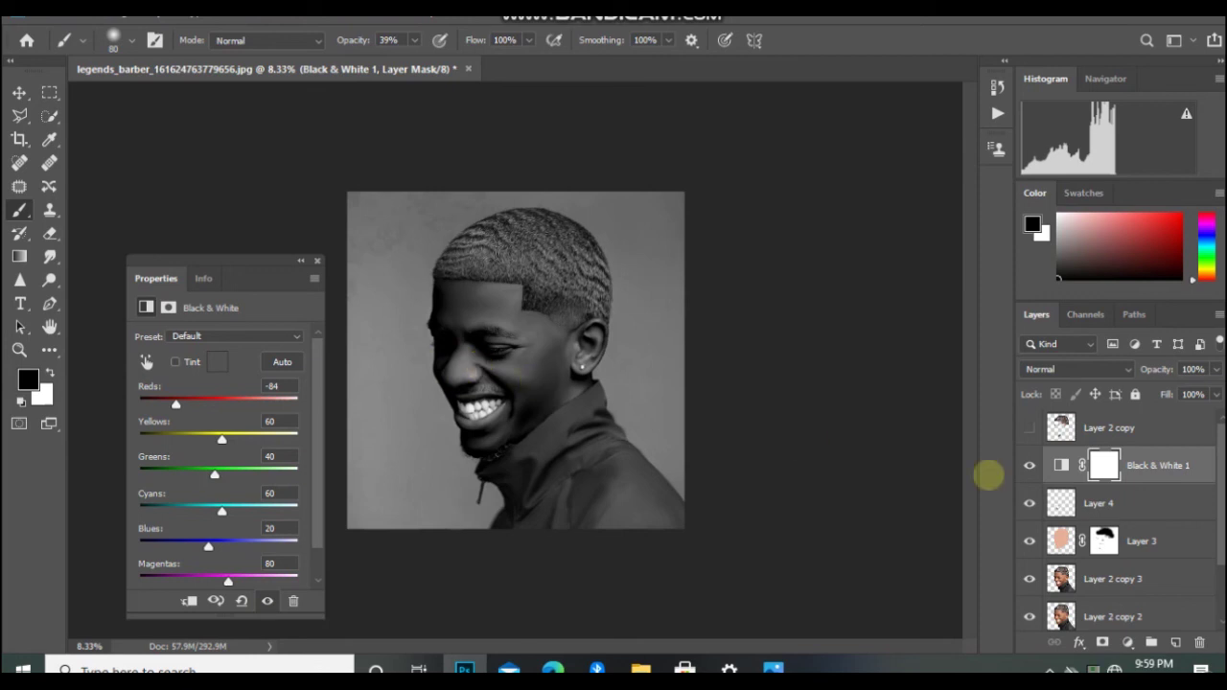
- Duplicate Layer 2 copy 3 and brighten the face highlights with an enlarged Dodge brush on Midtones at 15% exposure
{"action": "left_click", "coordinate": [1107, 579]}
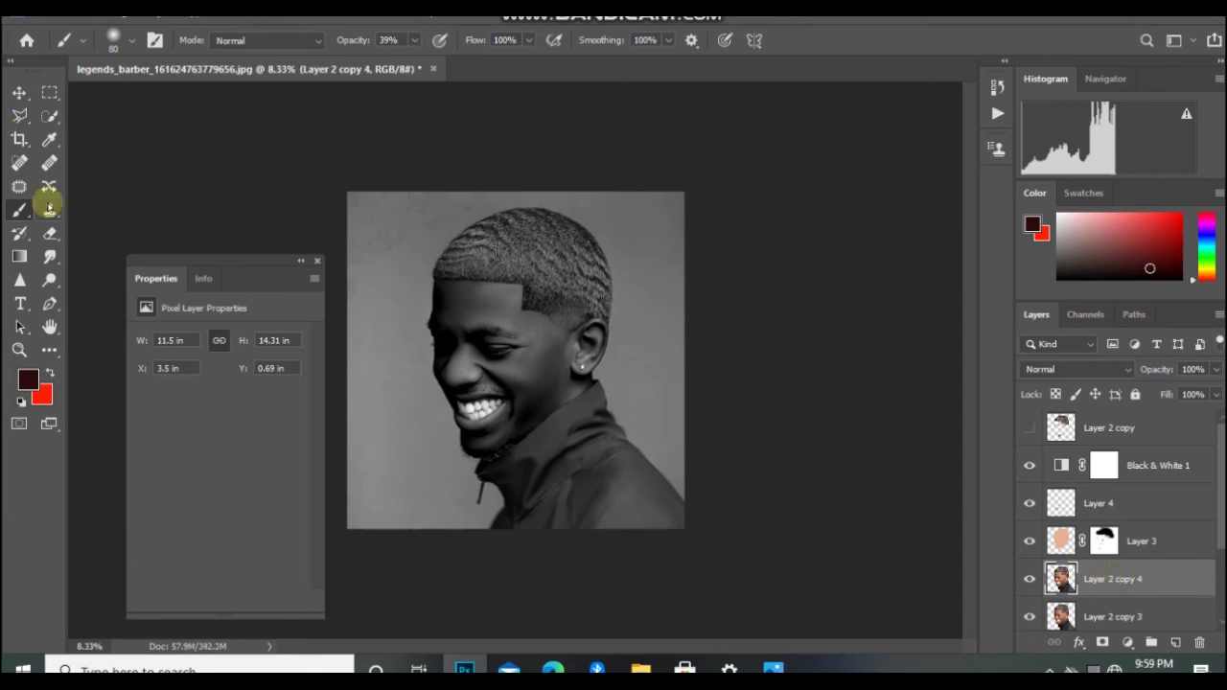
{"action": "left_click", "coordinate": [50, 282]}
{"action": "right_click", "coordinate": [50, 282]}
{"action": "left_click", "coordinate": [88, 280]}
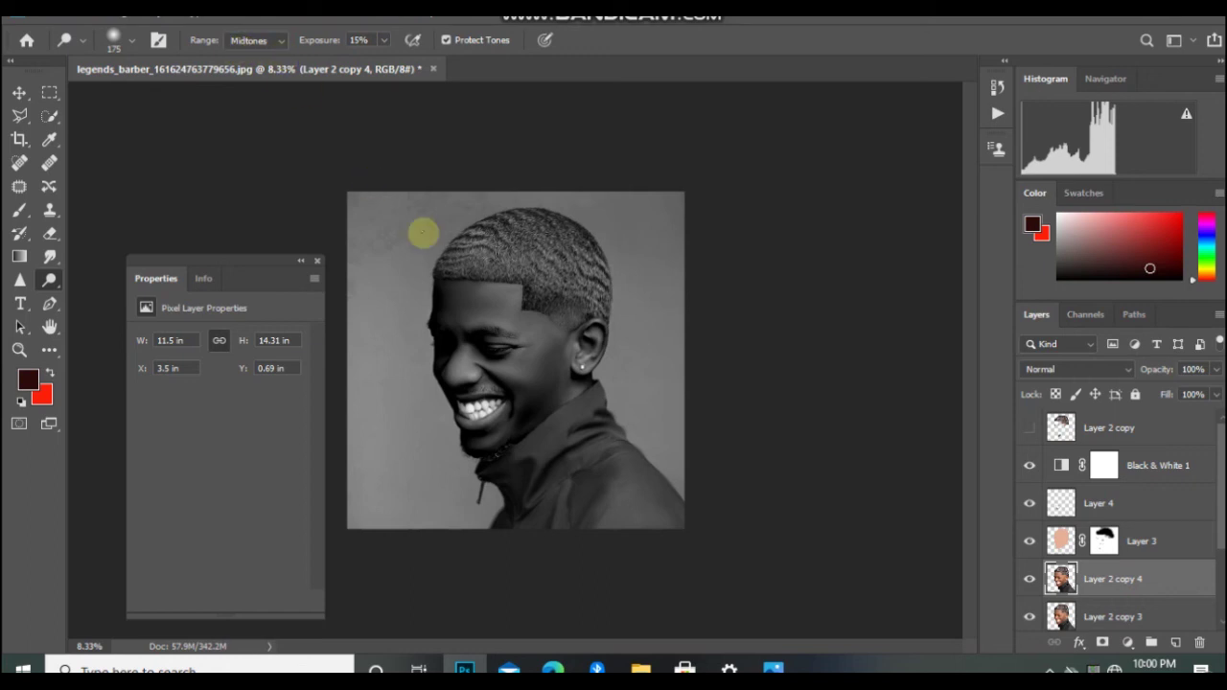
{"action": "key", "text": "bracketright"}
{"action": "key", "text": "bracketright"}
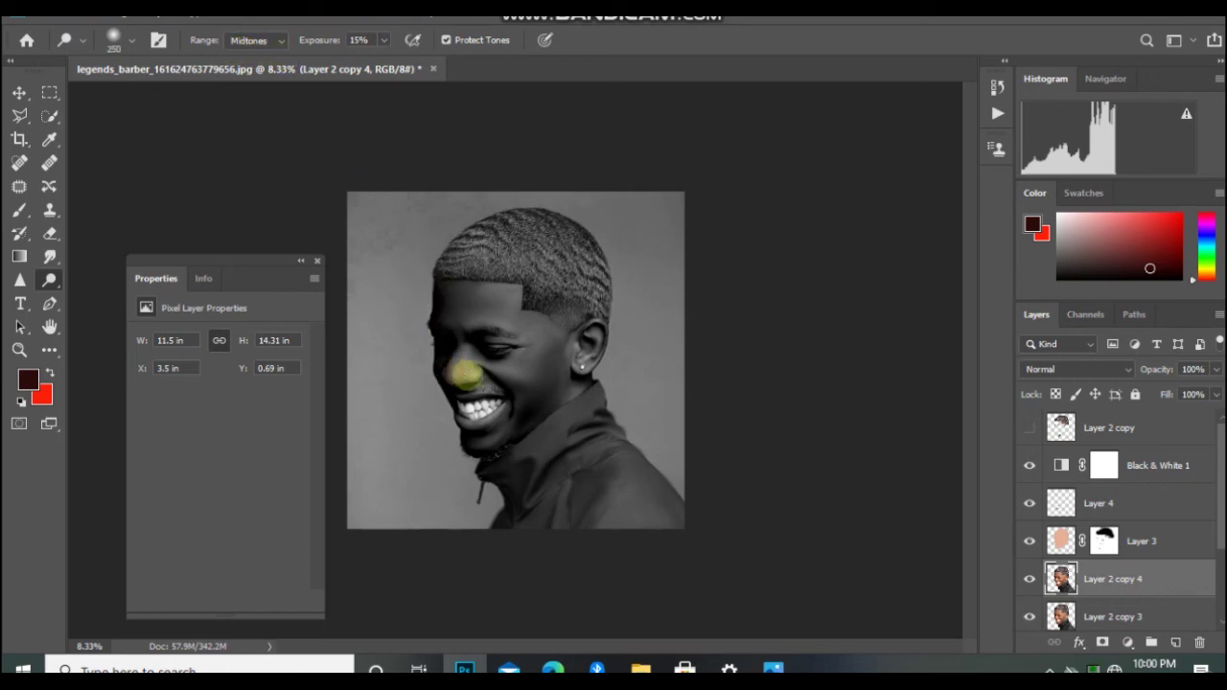
{"action": "mouse_move", "coordinate": [454, 379]}
{"action": "left_mouse_down"}
{"action": "mouse_move", "coordinate": [529, 378]}
{"action": "mouse_move", "coordinate": [518, 376]}
{"action": "mouse_move", "coordinate": [514, 426]}
{"action": "mouse_move", "coordinate": [522, 399]}
{"action": "mouse_move", "coordinate": [504, 434]}
{"action": "mouse_move", "coordinate": [473, 445]}
{"action": "mouse_move", "coordinate": [490, 446]}
{"action": "mouse_move", "coordinate": [541, 412]}
{"action": "mouse_move", "coordinate": [537, 420]}
{"action": "mouse_move", "coordinate": [557, 379]}
{"action": "mouse_move", "coordinate": [565, 394]}
{"action": "mouse_move", "coordinate": [577, 388]}
{"action": "mouse_move", "coordinate": [576, 362]}
{"action": "mouse_move", "coordinate": [593, 354]}
{"action": "mouse_move", "coordinate": [580, 374]}
{"action": "mouse_move", "coordinate": [586, 338]}
{"action": "left_mouse_up"}
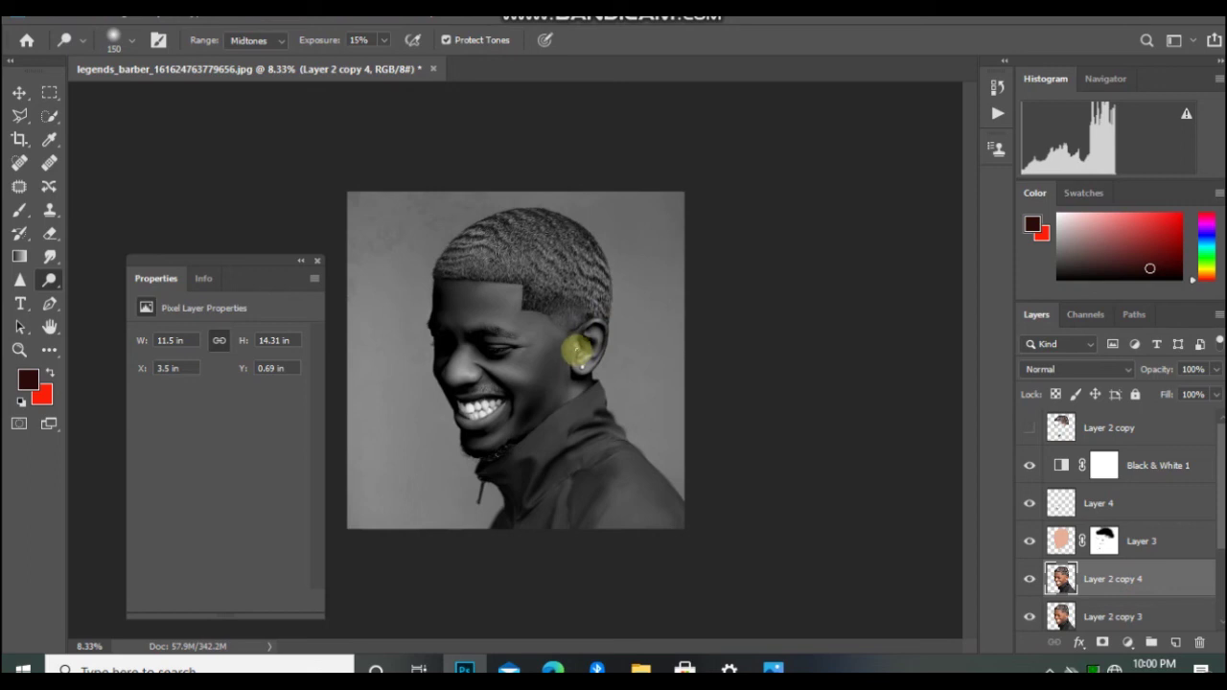
- Dodge the highlights from the ear to the mouth and nose on the duplicate, adjusting brush size, and toggle the layer's visibility to compare
{"action": "mouse_move", "coordinate": [580, 346]}
{"action": "left_mouse_down"}
{"action": "mouse_move", "coordinate": [512, 316]}
{"action": "mouse_move", "coordinate": [488, 339]}
{"action": "mouse_move", "coordinate": [506, 345]}
{"action": "mouse_move", "coordinate": [484, 338]}
{"action": "mouse_move", "coordinate": [500, 343]}
{"action": "mouse_move", "coordinate": [483, 345]}
{"action": "mouse_move", "coordinate": [470, 375]}
{"action": "mouse_move", "coordinate": [482, 389]}
{"action": "mouse_move", "coordinate": [466, 398]}
{"action": "mouse_move", "coordinate": [490, 396]}
{"action": "mouse_move", "coordinate": [486, 419]}
{"action": "left_mouse_up"}
{"action": "key", "text": "bracketleft"}
{"action": "key", "text": "bracketleft"}
{"action": "key", "text": "bracketleft"}
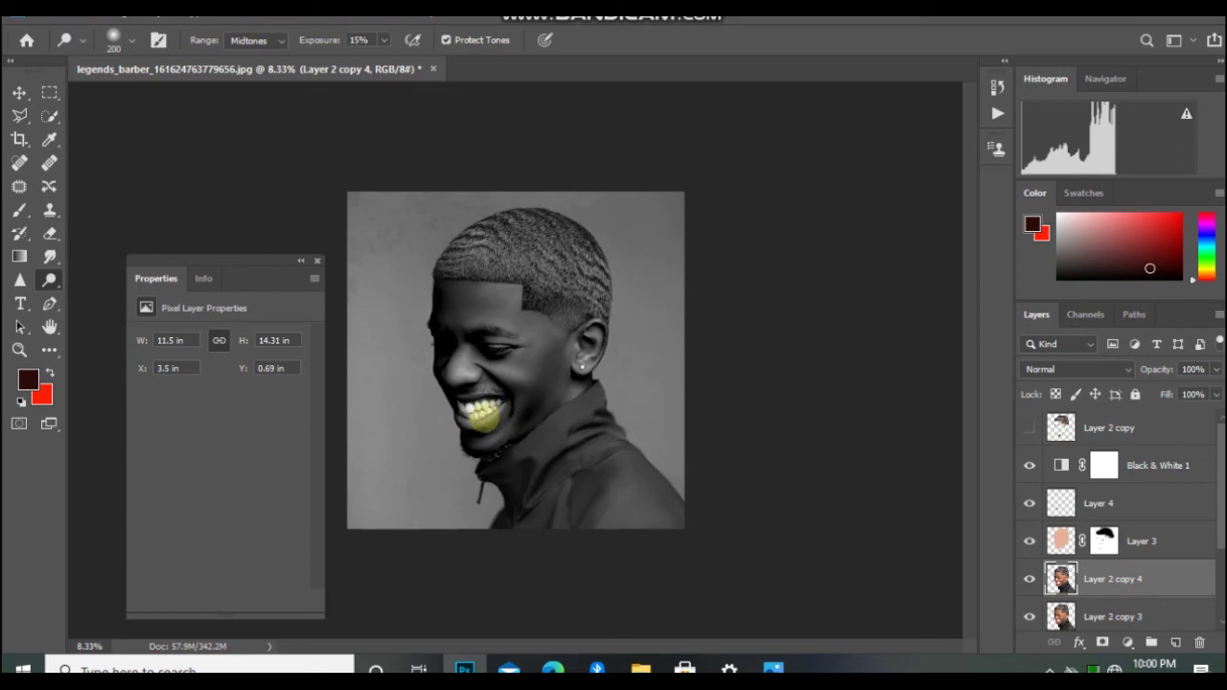
{"action": "mouse_move", "coordinate": [461, 425]}
{"action": "left_mouse_down"}
{"action": "mouse_move", "coordinate": [485, 424]}
{"action": "mouse_move", "coordinate": [464, 432]}
{"action": "mouse_move", "coordinate": [480, 434]}
{"action": "mouse_move", "coordinate": [507, 405]}
{"action": "mouse_move", "coordinate": [501, 419]}
{"action": "mouse_move", "coordinate": [507, 400]}
{"action": "mouse_move", "coordinate": [469, 392]}
{"action": "mouse_move", "coordinate": [465, 374]}
{"action": "left_mouse_up"}
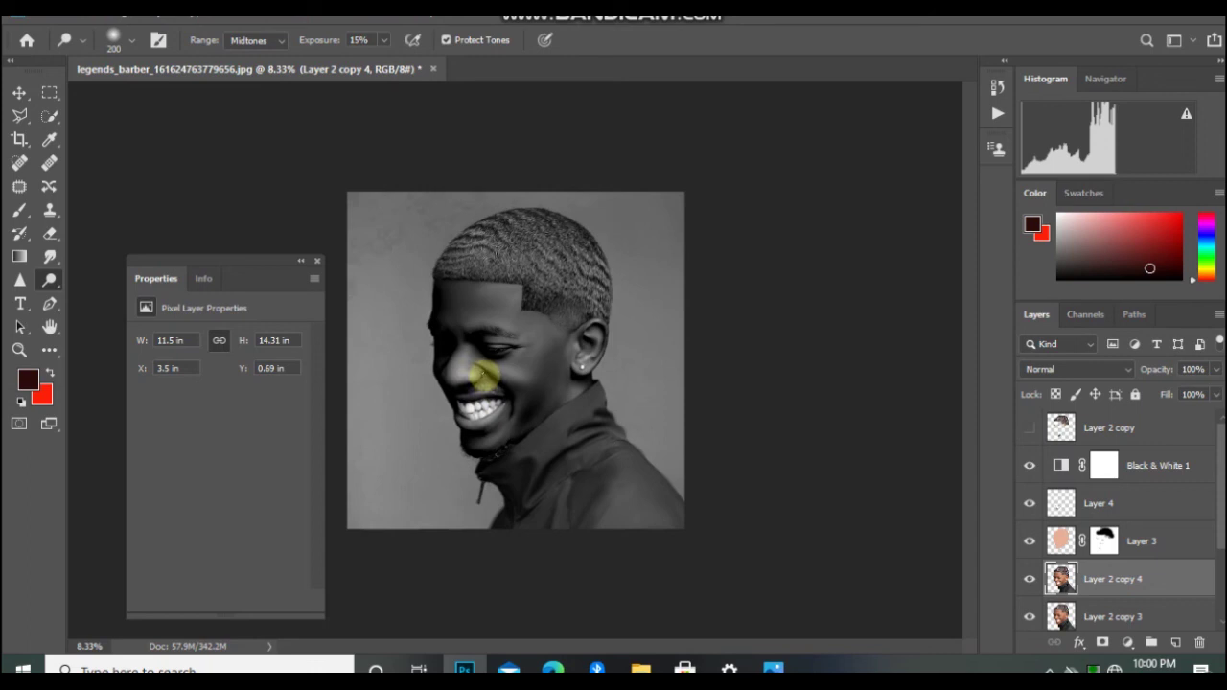
{"action": "left_click", "coordinate": [1029, 580]}
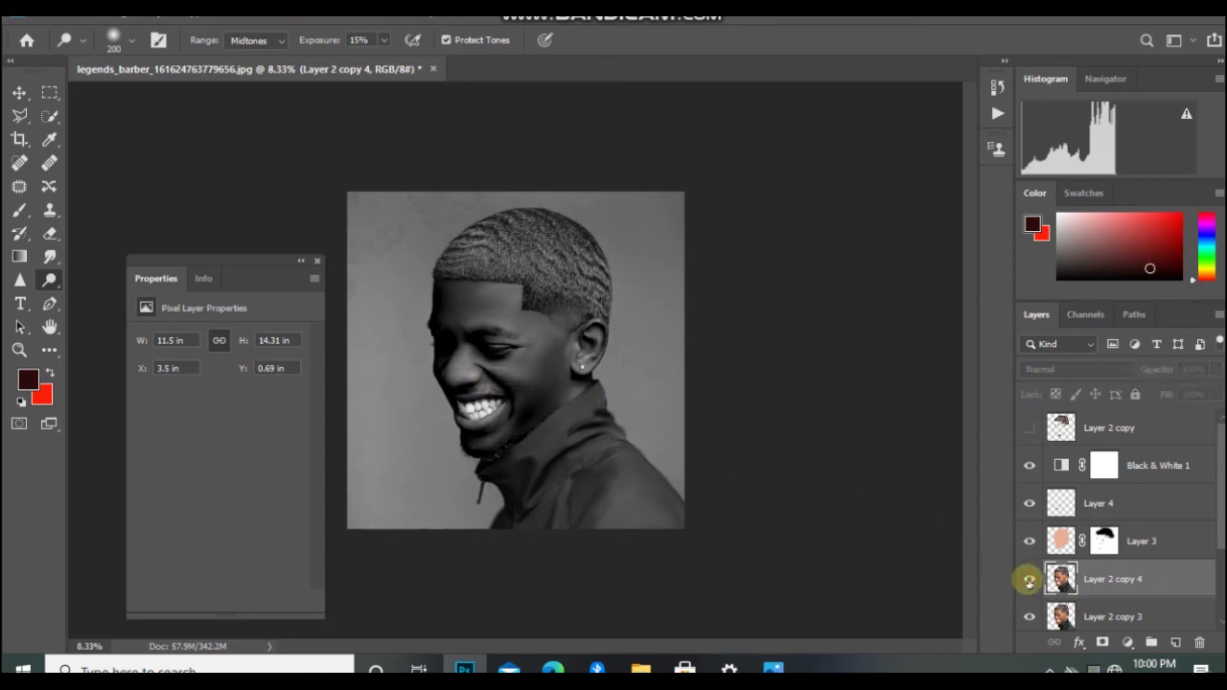
- Dodge the forehead, cheek and nose highlights on Layer 2 copy 4 with a brush enlarged to 500
{"action": "left_click", "coordinate": [1029, 580]}
{"action": "left_click", "coordinate": [1029, 580]}
{"action": "left_click", "coordinate": [1028, 580]}
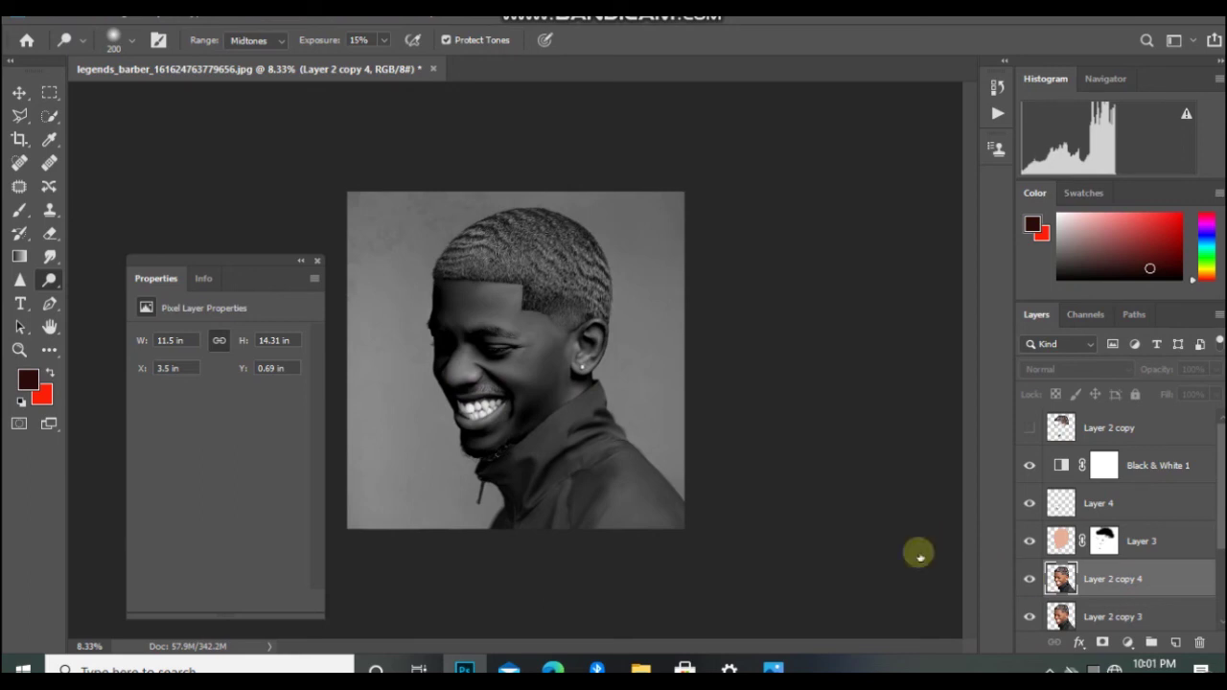
{"action": "key", "text": "bracketright"}
{"action": "key", "text": "bracketright"}
{"action": "mouse_move", "coordinate": [476, 309]}
{"action": "left_mouse_down"}
{"action": "mouse_move", "coordinate": [507, 317]}
{"action": "mouse_move", "coordinate": [477, 314]}
{"action": "mouse_move", "coordinate": [494, 300]}
{"action": "mouse_move", "coordinate": [485, 295]}
{"action": "mouse_move", "coordinate": [456, 299]}
{"action": "mouse_move", "coordinate": [489, 309]}
{"action": "mouse_move", "coordinate": [470, 313]}
{"action": "mouse_move", "coordinate": [518, 303]}
{"action": "mouse_move", "coordinate": [457, 306]}
{"action": "left_mouse_up"}
{"action": "mouse_move", "coordinate": [528, 389]}
{"action": "left_mouse_down"}
{"action": "mouse_move", "coordinate": [545, 345]}
{"action": "mouse_move", "coordinate": [544, 366]}
{"action": "mouse_move", "coordinate": [546, 344]}
{"action": "mouse_move", "coordinate": [524, 418]}
{"action": "left_mouse_up"}
{"action": "mouse_move", "coordinate": [432, 406]}
{"action": "left_mouse_down"}
{"action": "mouse_move", "coordinate": [466, 355]}
{"action": "mouse_move", "coordinate": [438, 364]}
{"action": "mouse_move", "coordinate": [447, 323]}
{"action": "left_mouse_up"}
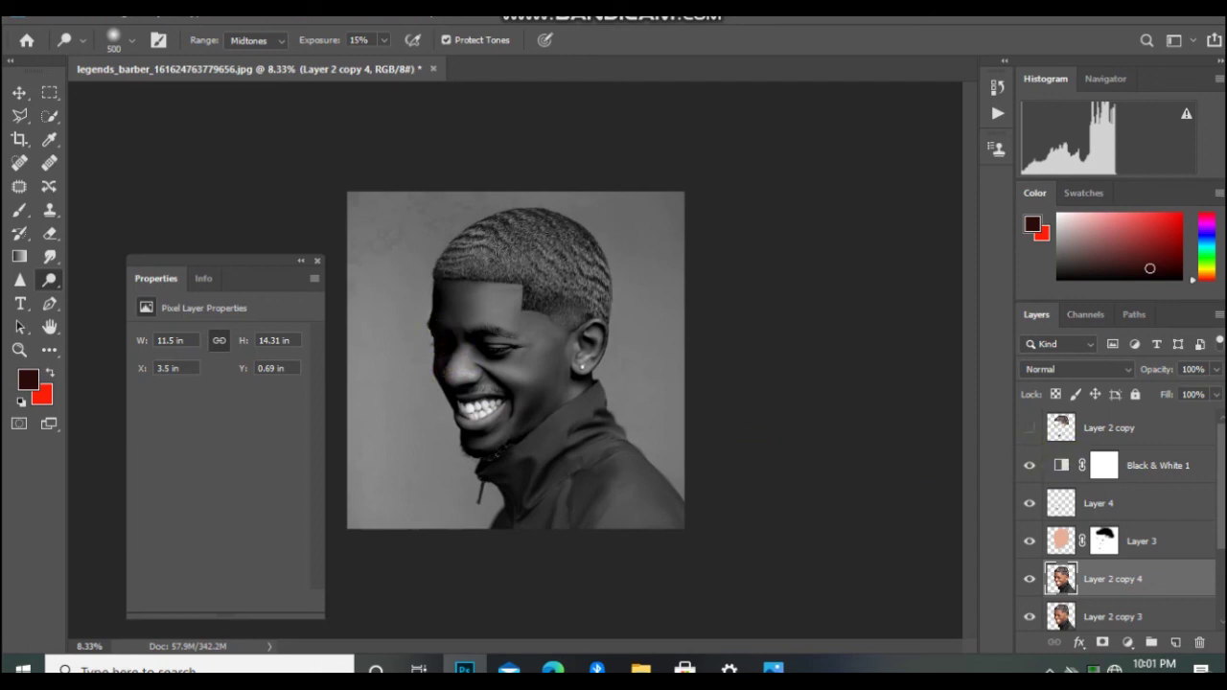
- Hide the Black & White 1 layer and toggle Layer 2 copy 4's visibility to compare the dodged highlights in color
{"action": "left_click", "coordinate": [1028, 459]}
{"action": "key", "text": "ctrl+minus"}
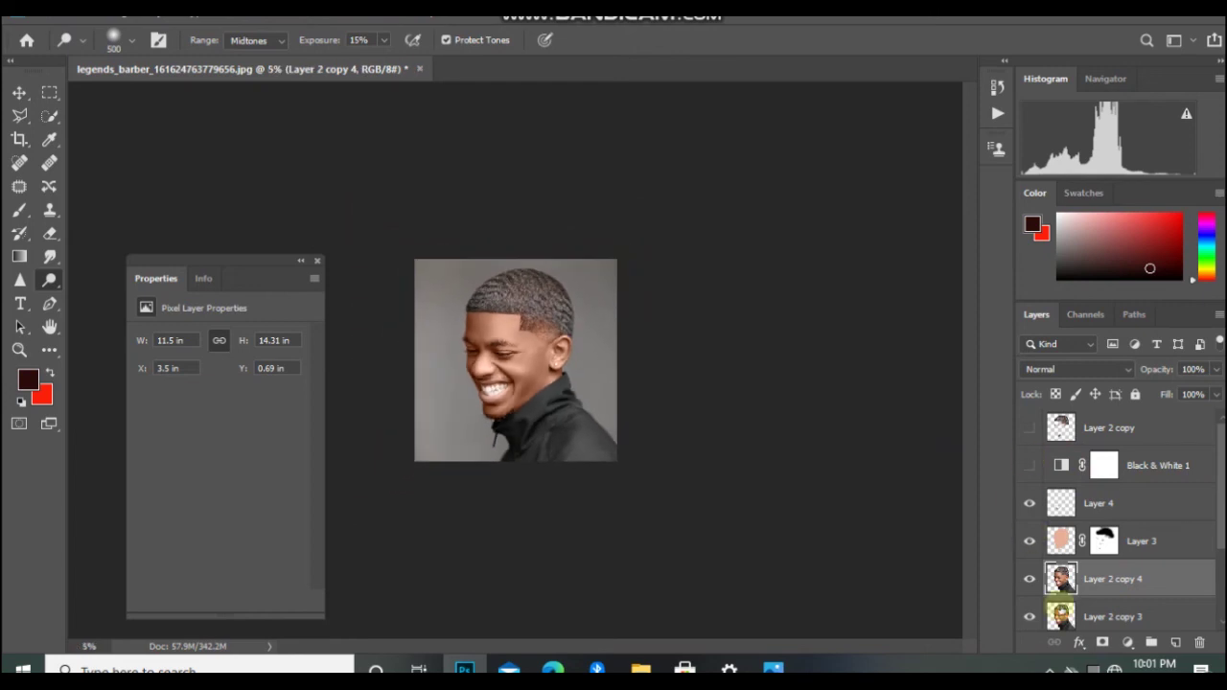
{"action": "left_click", "coordinate": [1061, 614], "text": "ctrl"}
{"action": "key", "text": "ctrl+plus"}
{"action": "left_click", "coordinate": [1028, 579]}
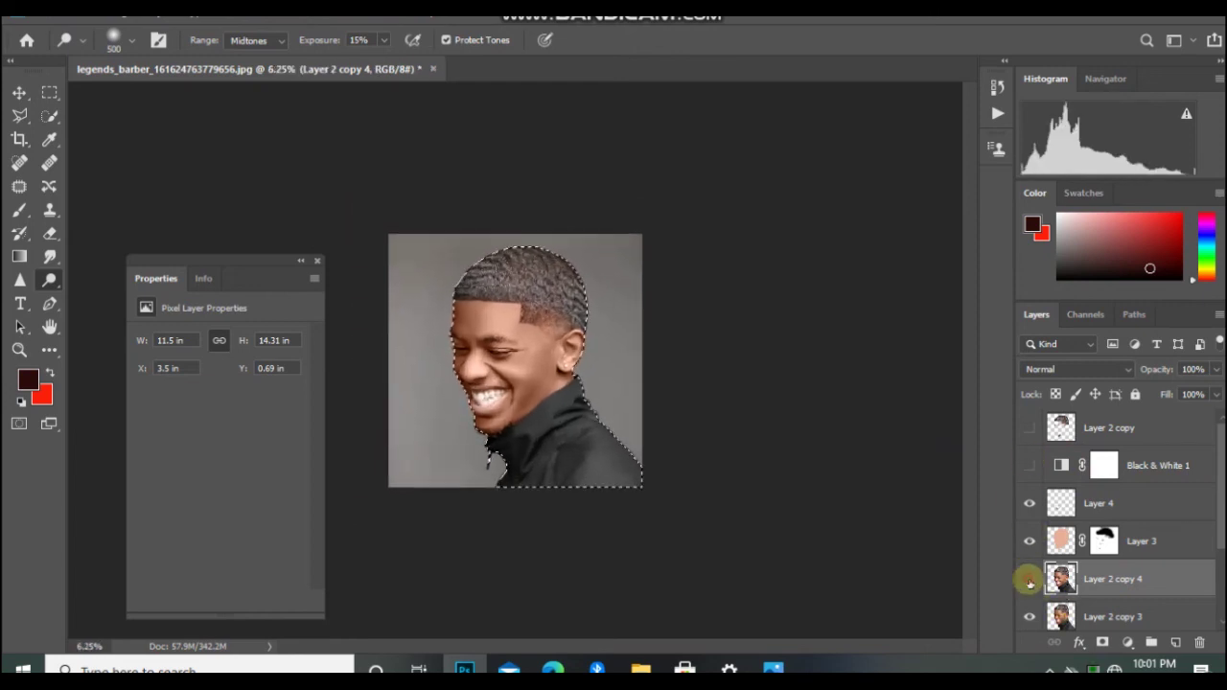
{"action": "key", "text": "ctrl+d"}
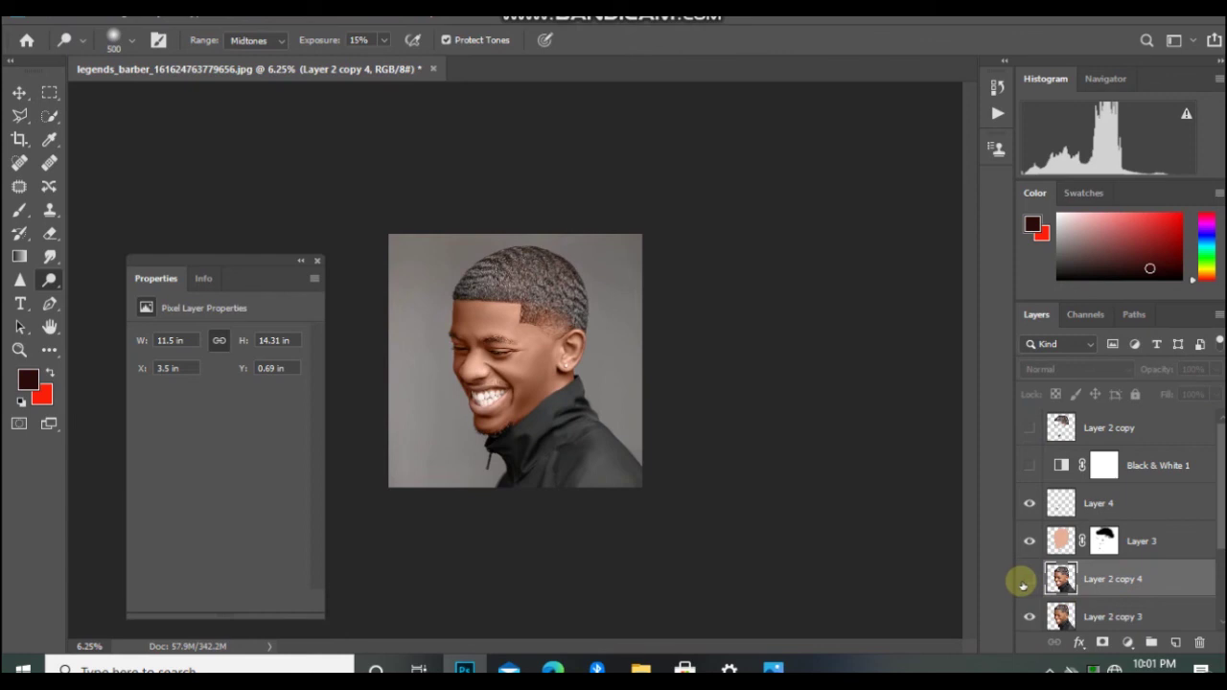
{"action": "left_click", "coordinate": [1028, 580]}
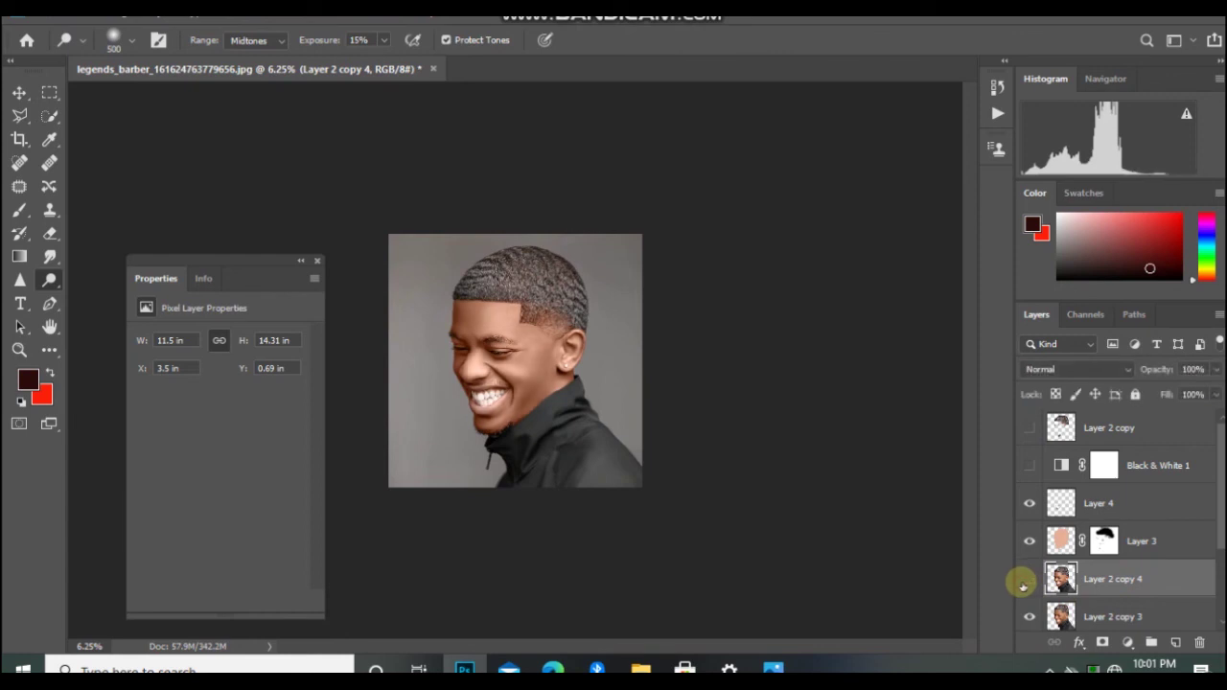
{"action": "left_click", "coordinate": [1025, 581]}
{"action": "left_click", "coordinate": [1024, 581]}
{"action": "key", "text": "ctrl+plus"}
{"action": "key", "text": "ctrl+plus"}
{"action": "key", "text": "ctrl+plus"}
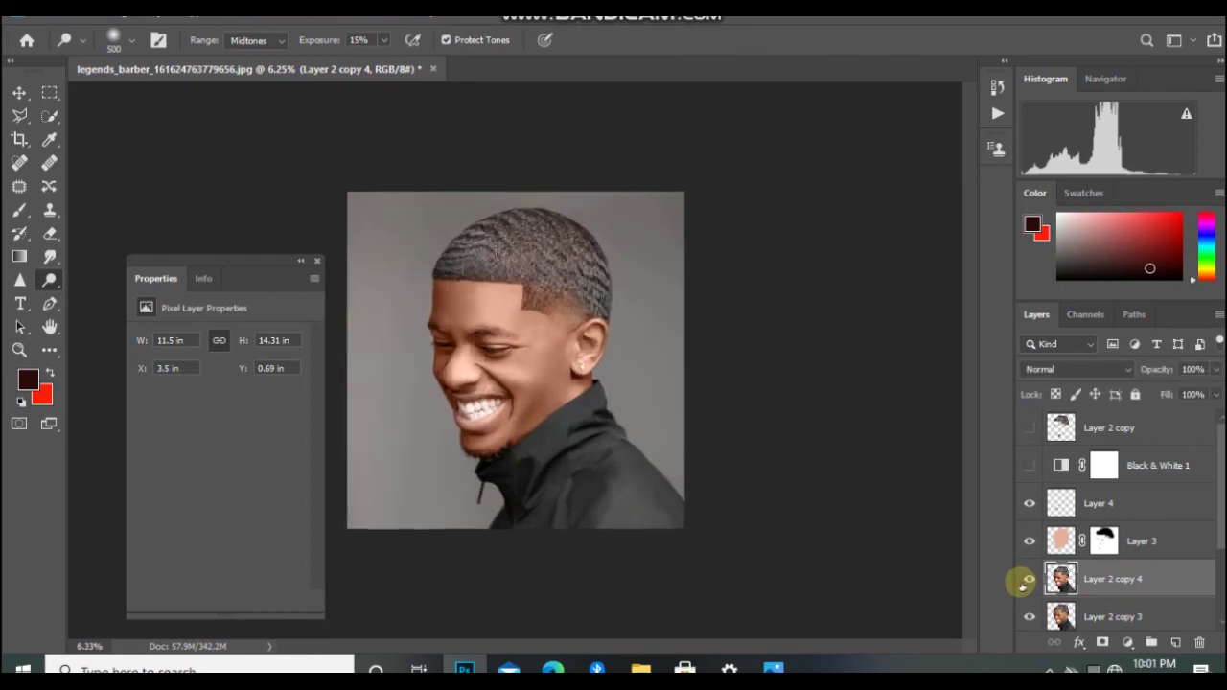
{"action": "key", "text": "ctrl+minus"}
{"action": "key", "text": "ctrl+minus"}
{"action": "key", "text": "ctrl+minus"}
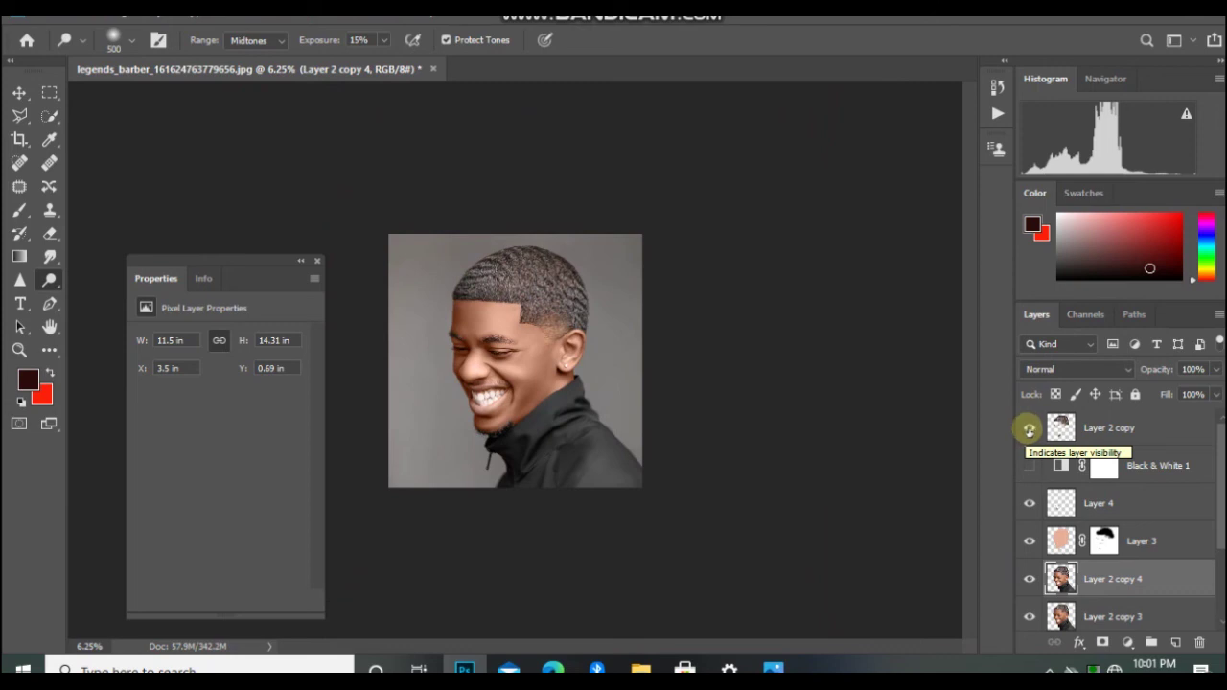
- Load Layer 2 copy's hair outline as a selection, apply Selective Color to Layer 2 copy 4 with Blacks' Black at +11%, and deselect
{"action": "left_click", "coordinate": [1028, 429]}
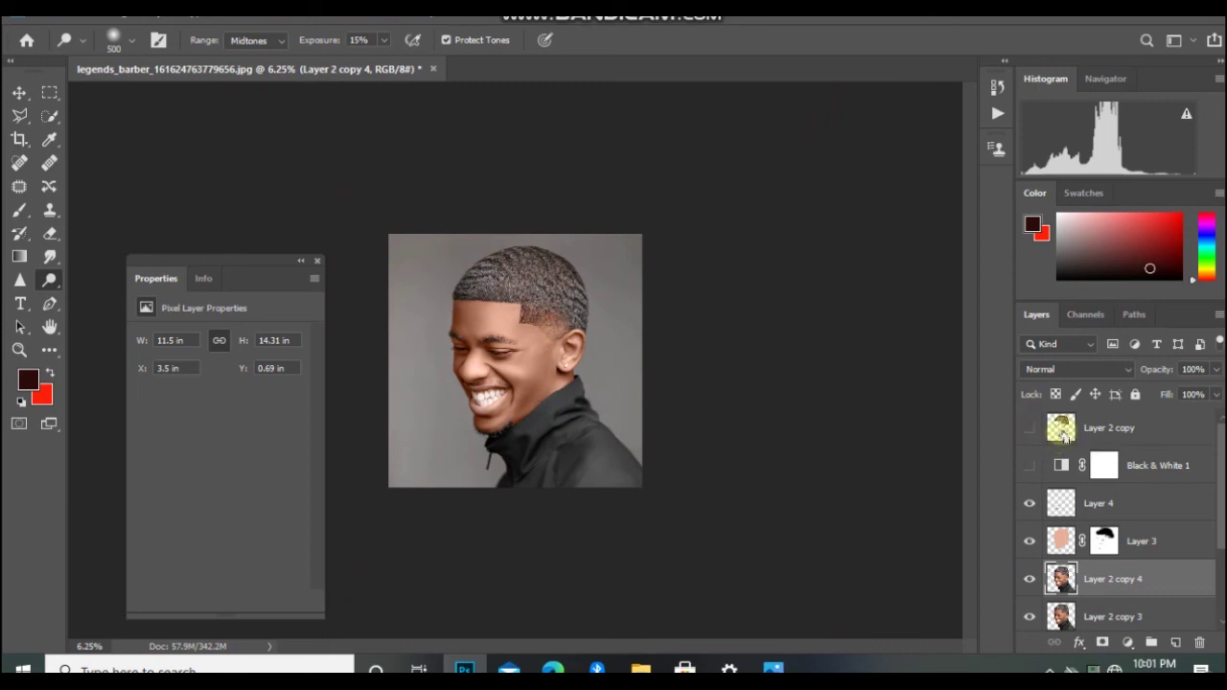
{"action": "left_click", "coordinate": [1061, 428], "text": "ctrl"}
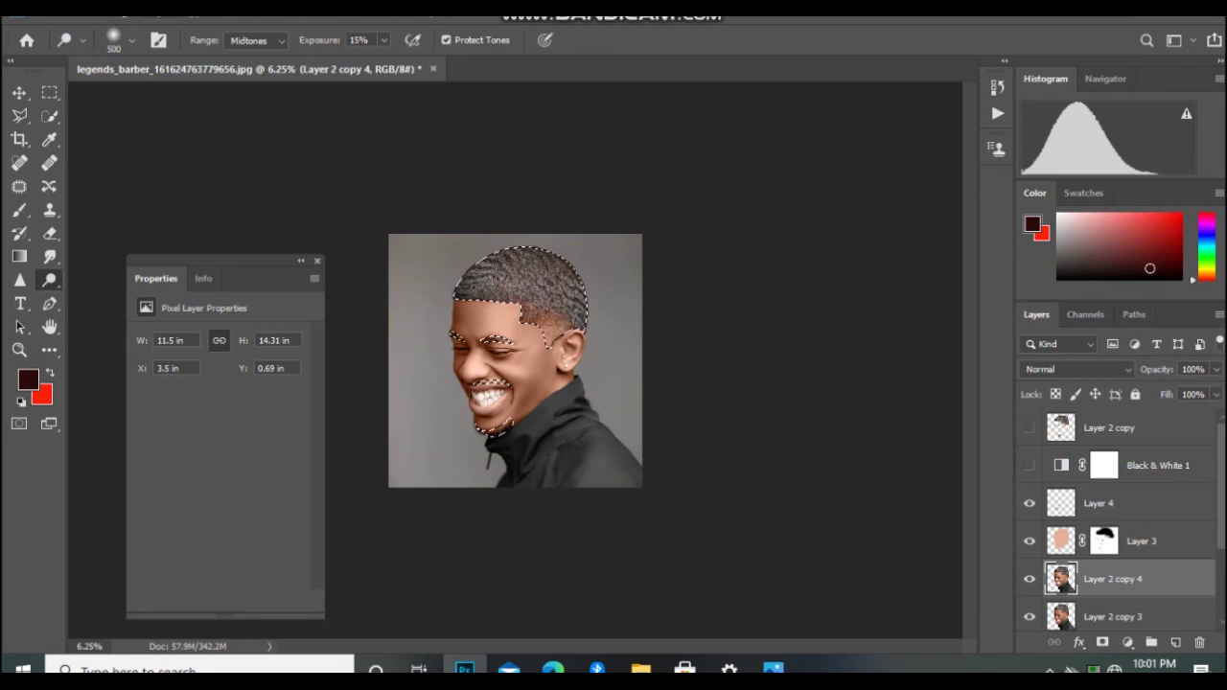
{"action": "left_click", "coordinate": [125, 11]}
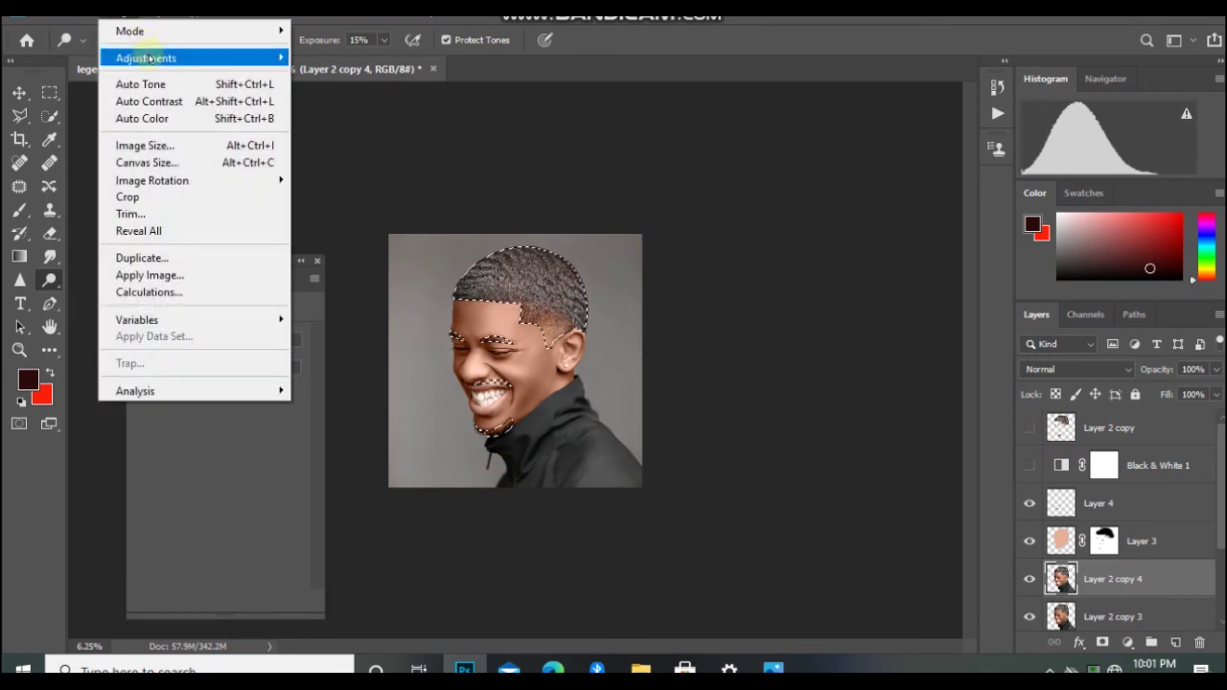
{"action": "mouse_move", "coordinate": [149, 60]}
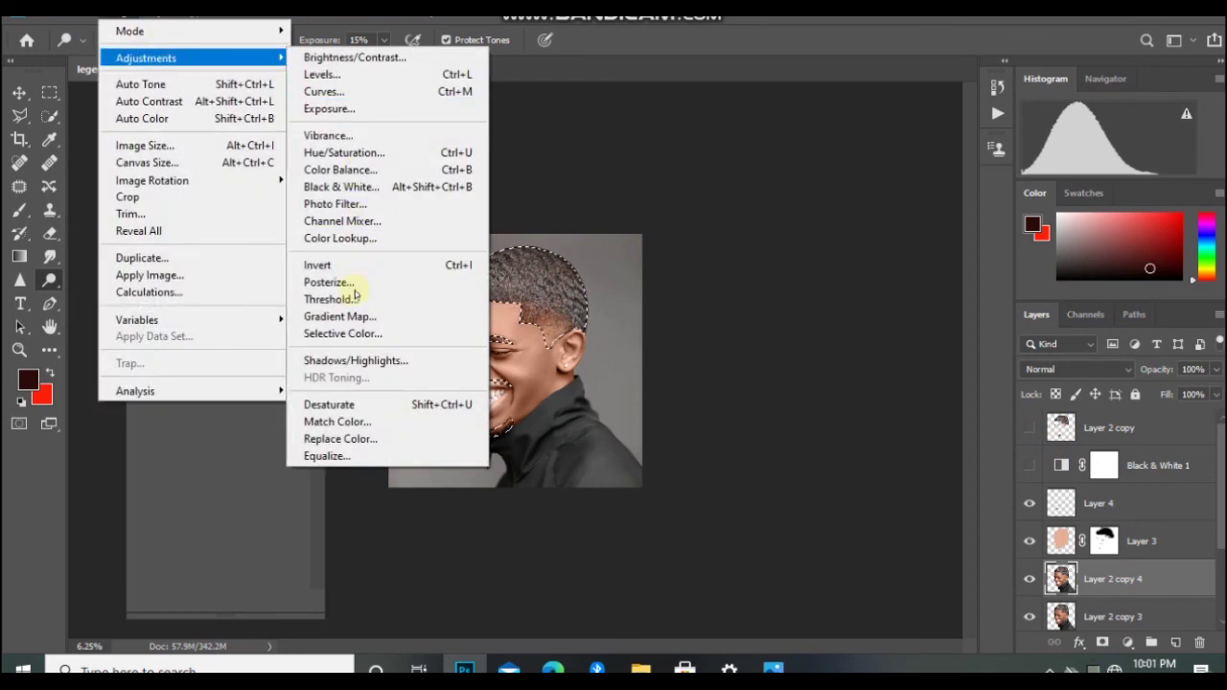
{"action": "left_click", "coordinate": [356, 335]}
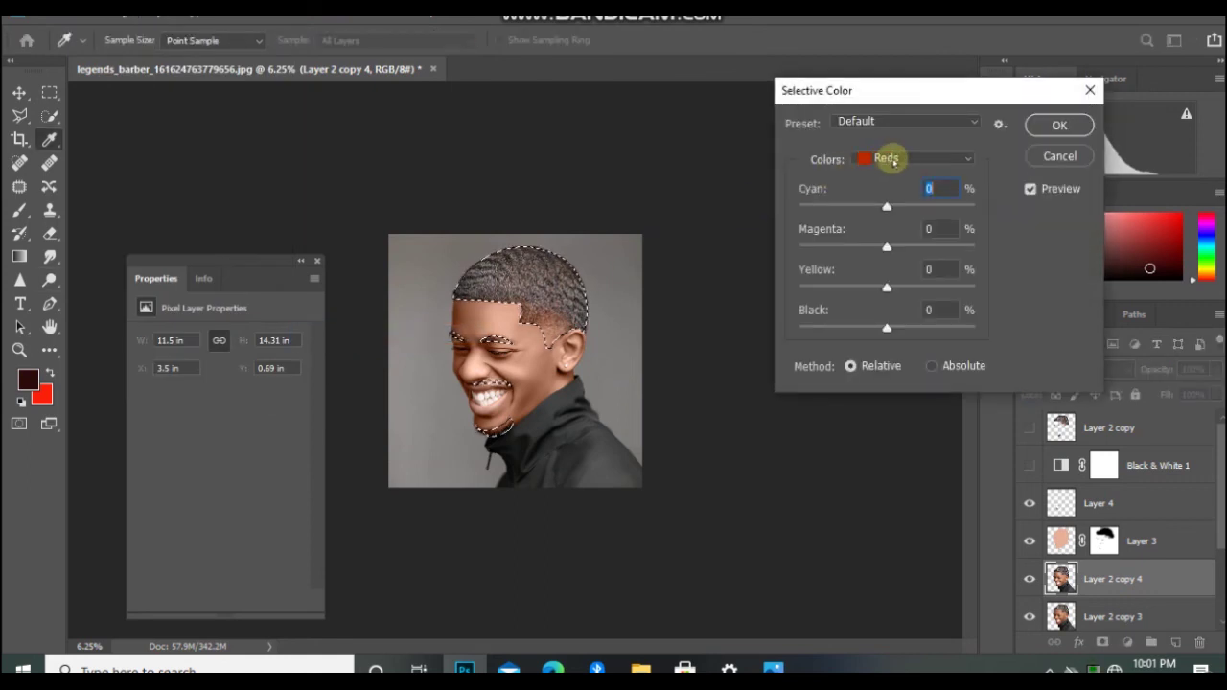
{"action": "left_click", "coordinate": [888, 161]}
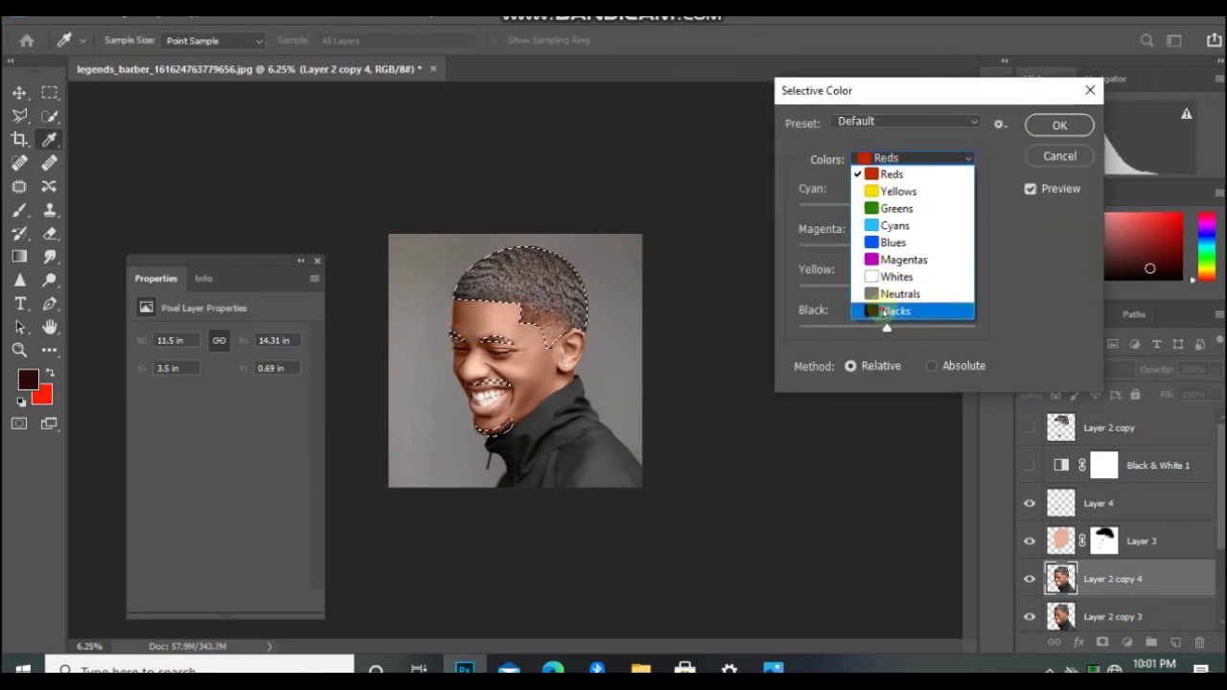
{"action": "left_click", "coordinate": [892, 310]}
{"action": "left_click_drag", "start_coordinate": [886, 328], "coordinate": [897, 328]}
{"action": "key", "text": "ctrl+plus"}
{"action": "key", "text": "ctrl+plus"}
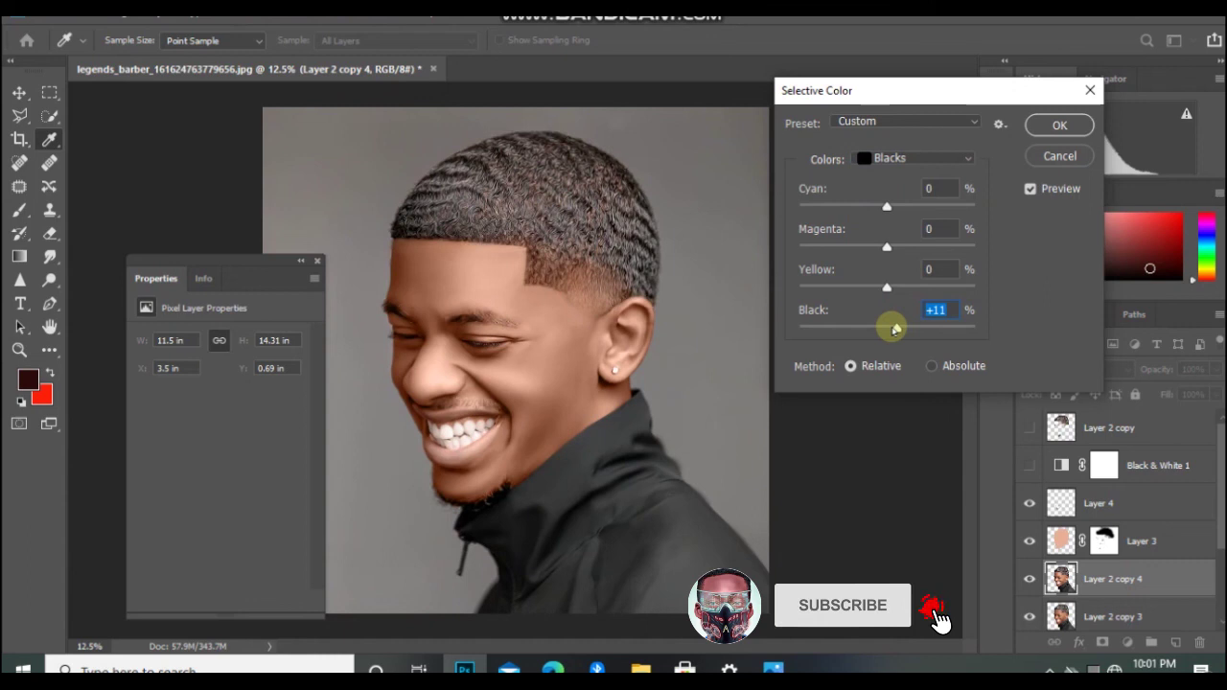
{"action": "key", "text": "ctrl+plus"}
{"action": "key", "text": "Return"}
{"action": "key", "text": "o"}
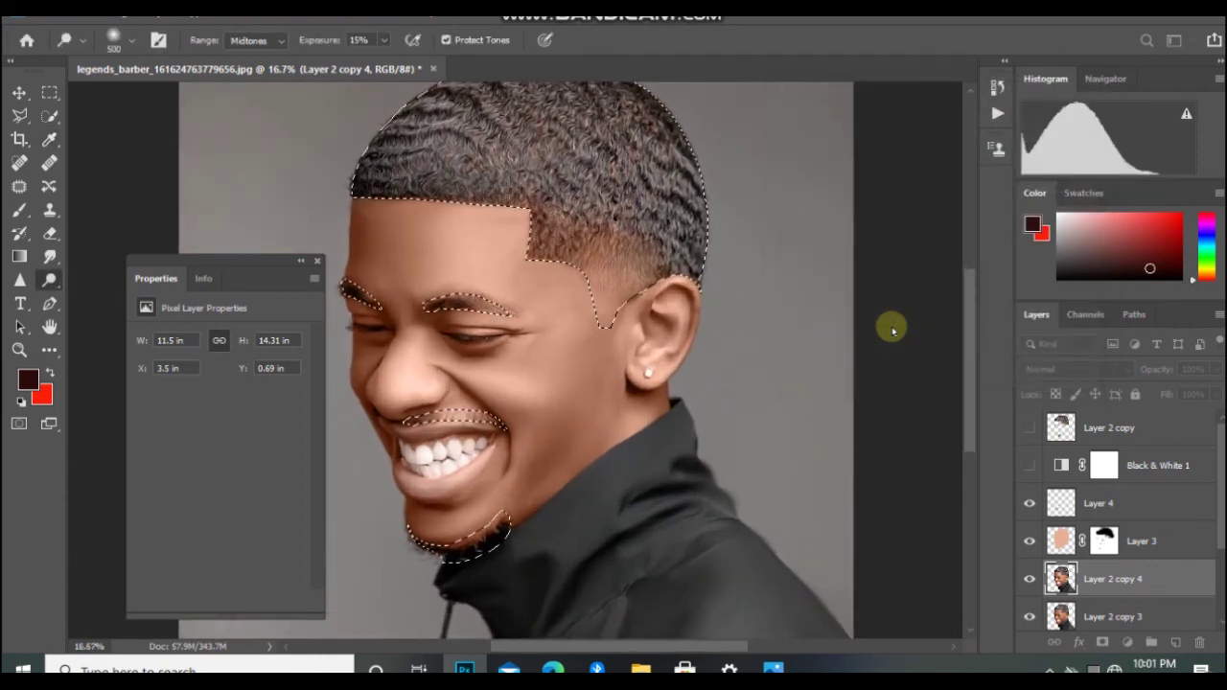
{"action": "key", "text": "ctrl+d"}
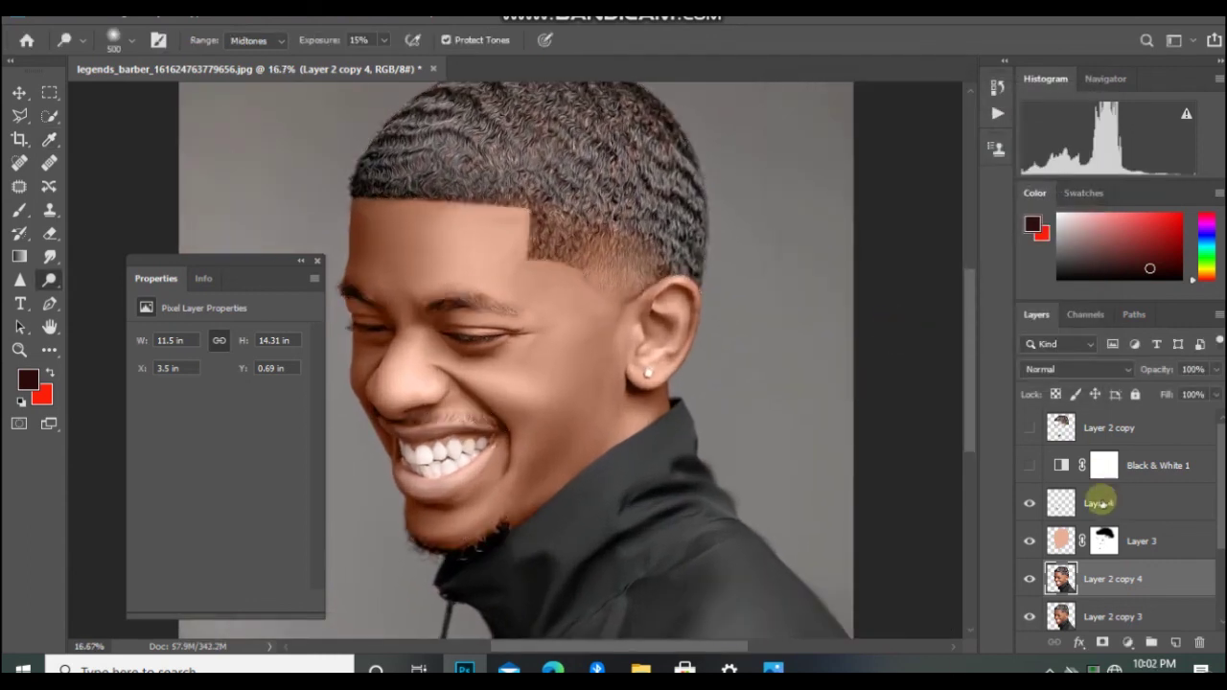
- Toggle Layer 2 copy 4's visibility and examine the darkened hair both up close and on the whole portrait
{"action": "left_click", "coordinate": [1028, 580]}
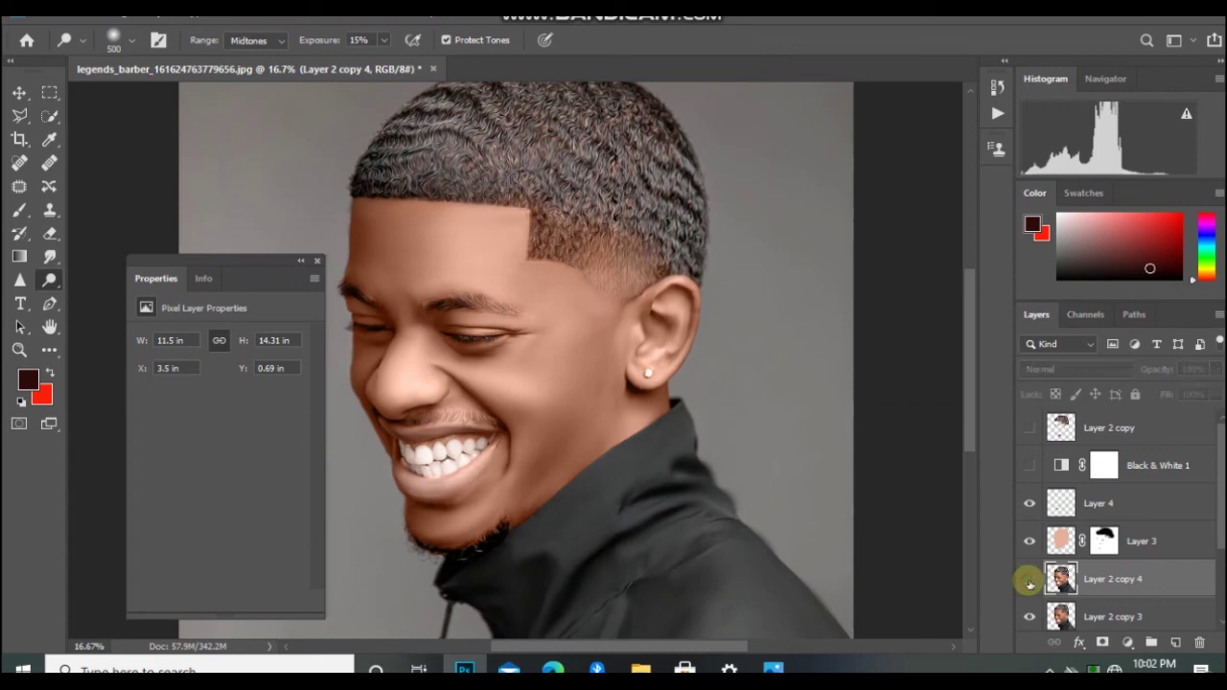
{"action": "left_click", "coordinate": [1029, 580]}
{"action": "key", "text": "ctrl+minus"}
{"action": "key", "text": "ctrl+minus"}
{"action": "key", "text": "ctrl+minus"}
{"action": "key", "text": "ctrl+minus"}
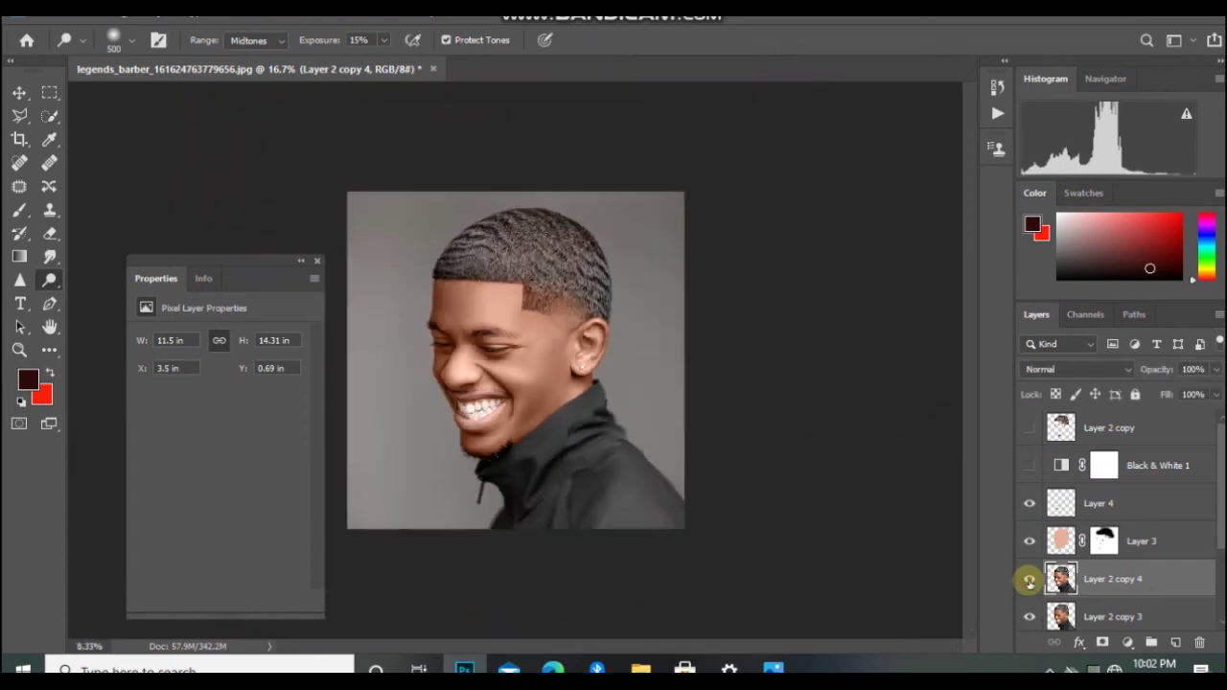
{"action": "key", "text": "ctrl+plus"}
{"action": "key", "text": "ctrl+plus"}
{"action": "key", "text": "ctrl+plus"}
{"action": "key", "text": "ctrl+minus"}
{"action": "key", "text": "ctrl+minus"}
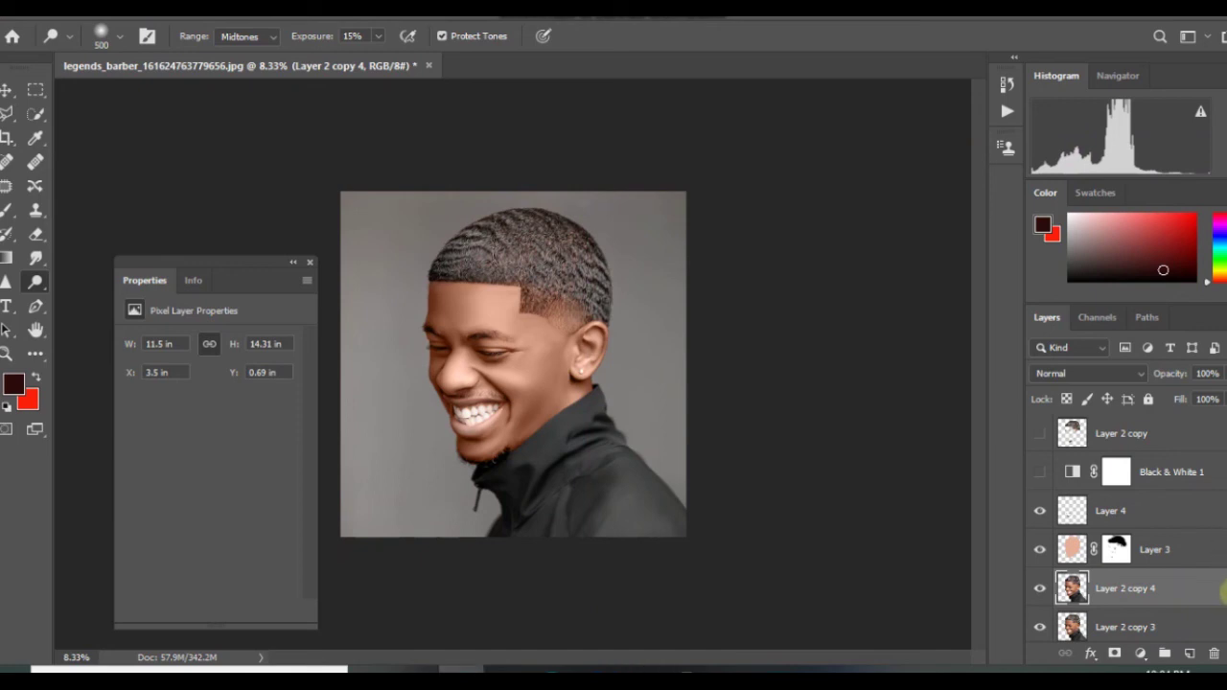
- Group all layers from Layer 2 up to Layer 2 copy and toggle the group's visibility to compare with the original photo
{"action": "left_click_drag", "start_coordinate": [1225, 526], "coordinate": [1220, 600]}
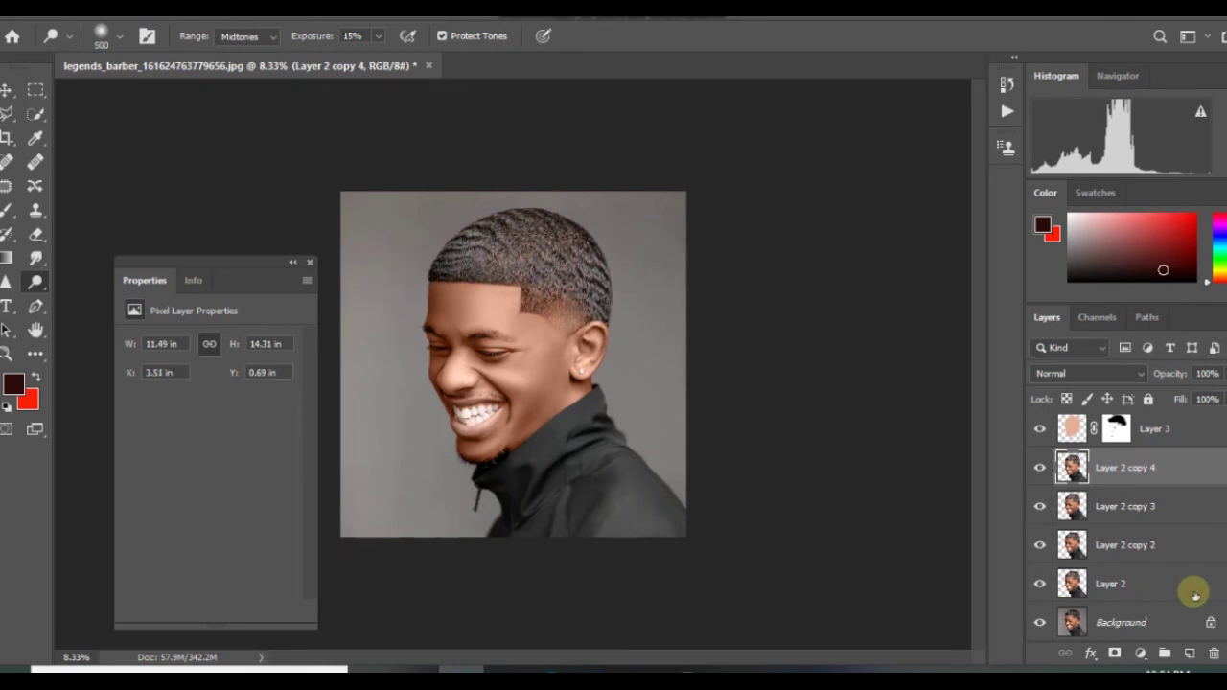
{"action": "left_click", "coordinate": [1195, 586]}
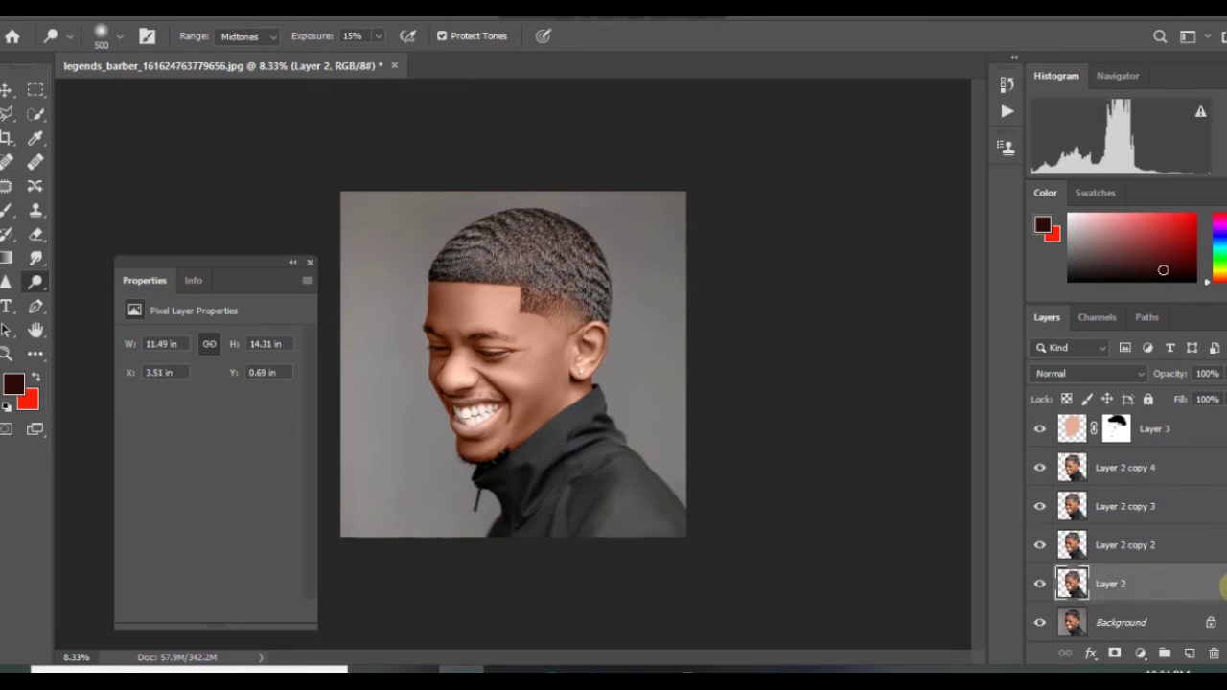
{"action": "scroll", "coordinate": [1189, 518], "scroll_direction": "up", "scroll_amount": 2}
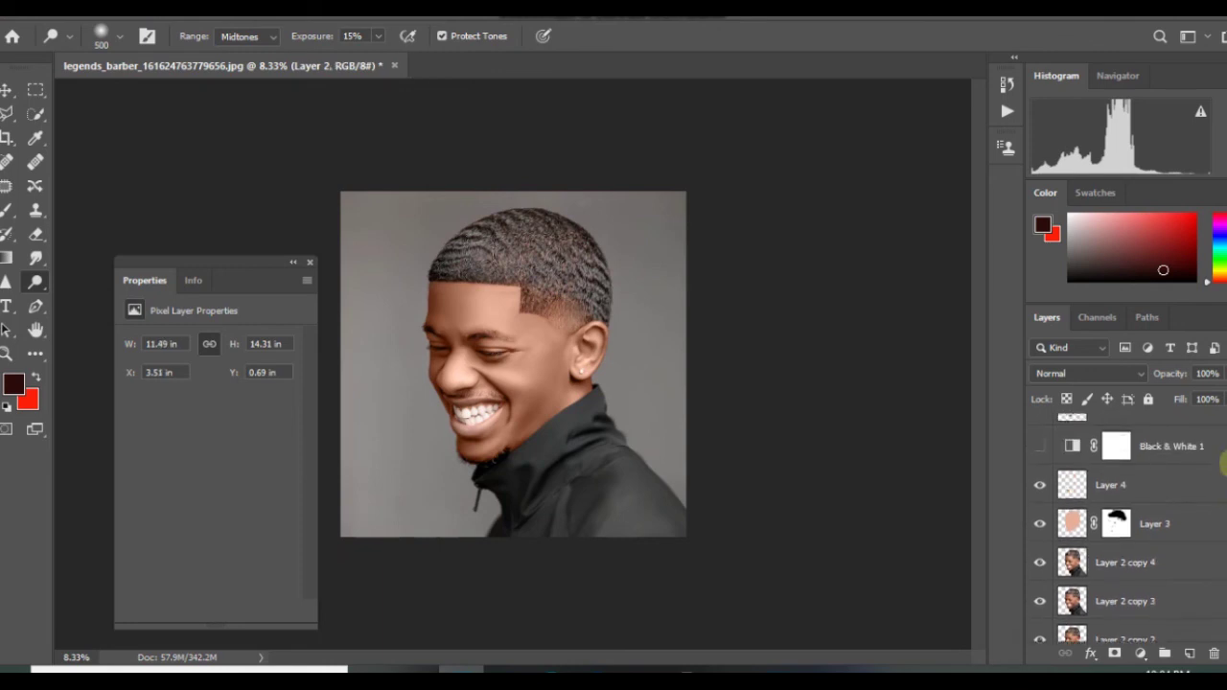
{"action": "scroll", "coordinate": [1197, 422], "scroll_direction": "up", "scroll_amount": 1}
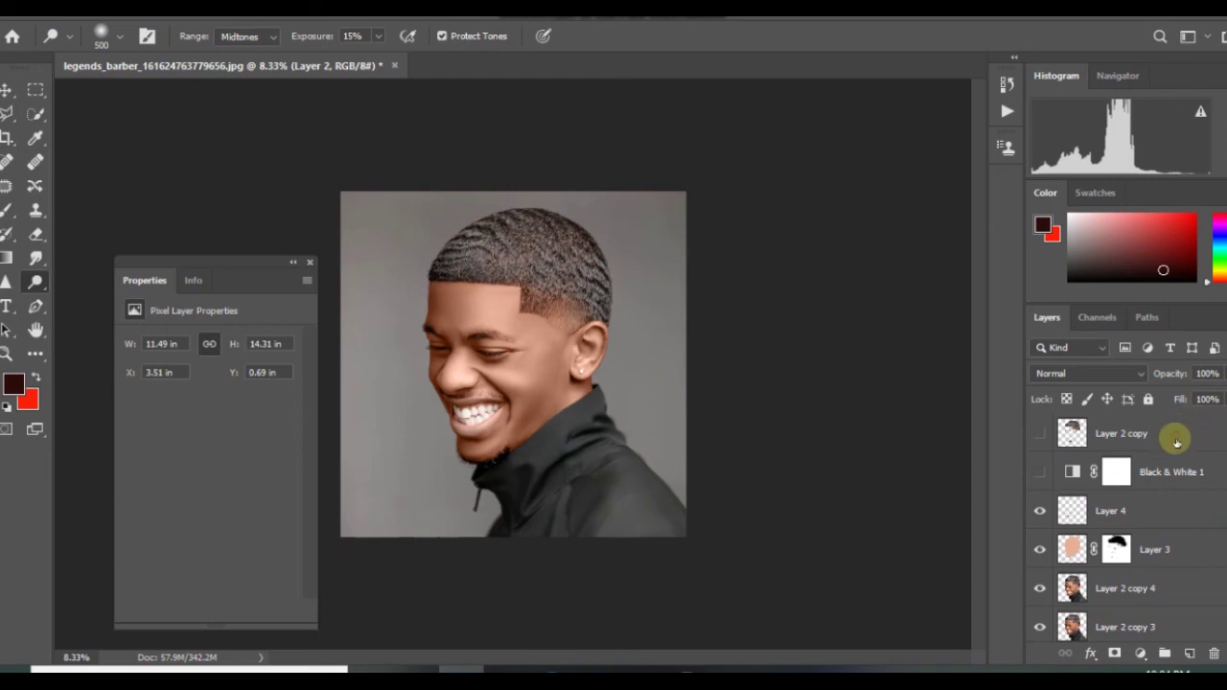
{"action": "left_click", "coordinate": [1177, 442], "text": "shift"}
{"action": "key", "text": "ctrl+g"}
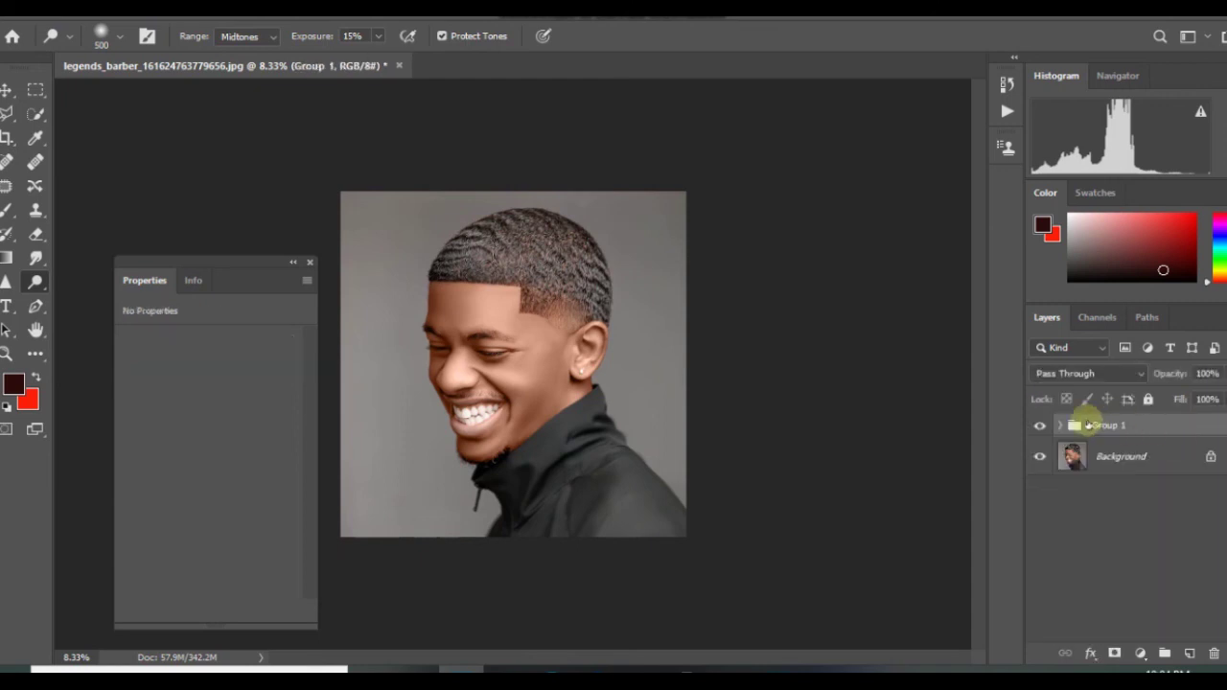
{"action": "left_click", "coordinate": [1033, 427]}
{"action": "left_click", "coordinate": [1033, 428]}
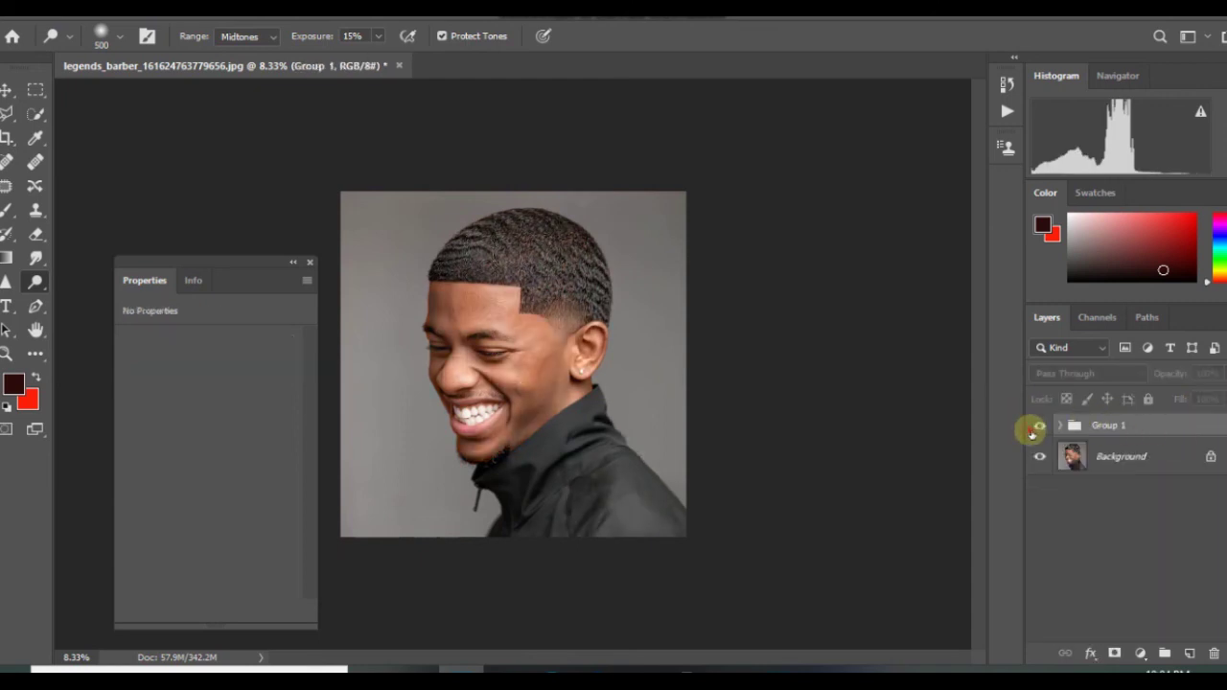
{"action": "left_click", "coordinate": [1035, 427]}
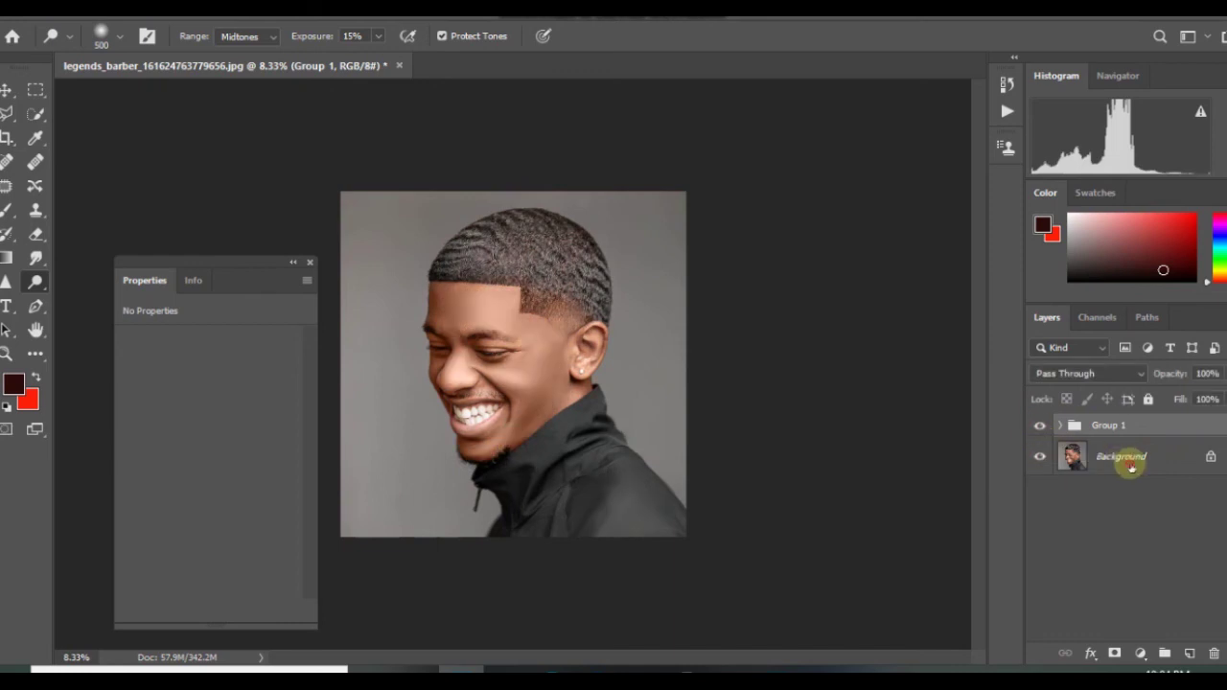
- Add a white (ffffff) Solid Color fill layer directly above the Background layer
{"action": "left_click", "coordinate": [1132, 466]}
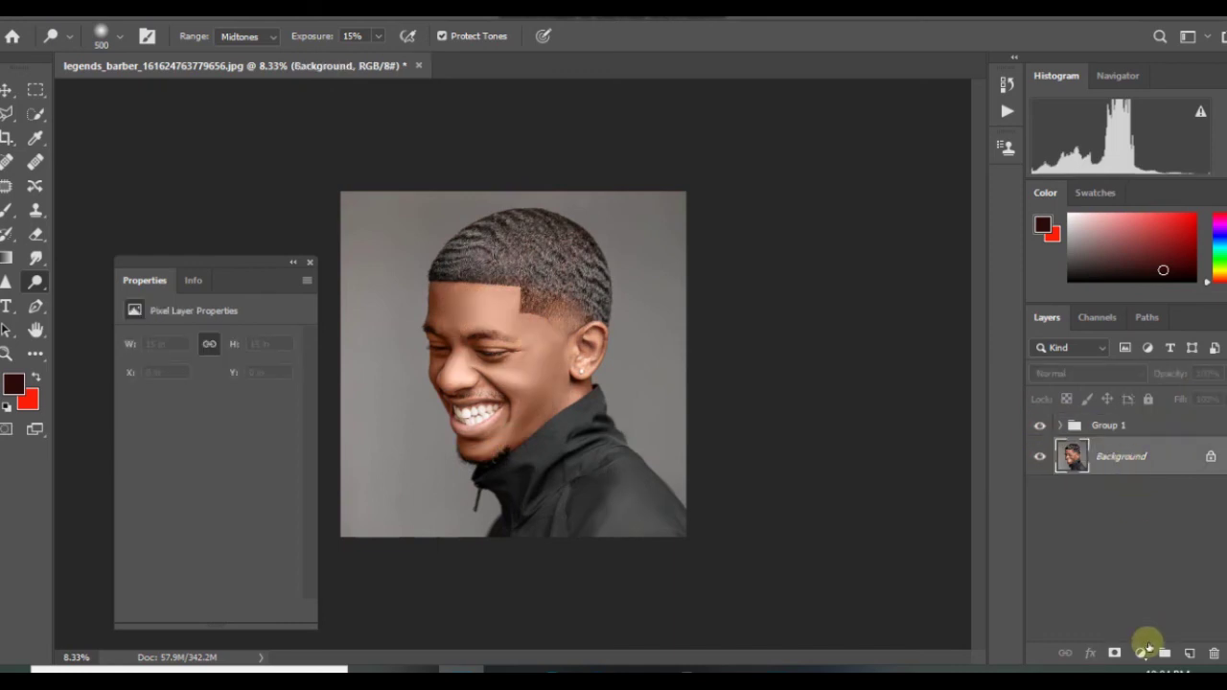
{"action": "left_click", "coordinate": [1140, 654]}
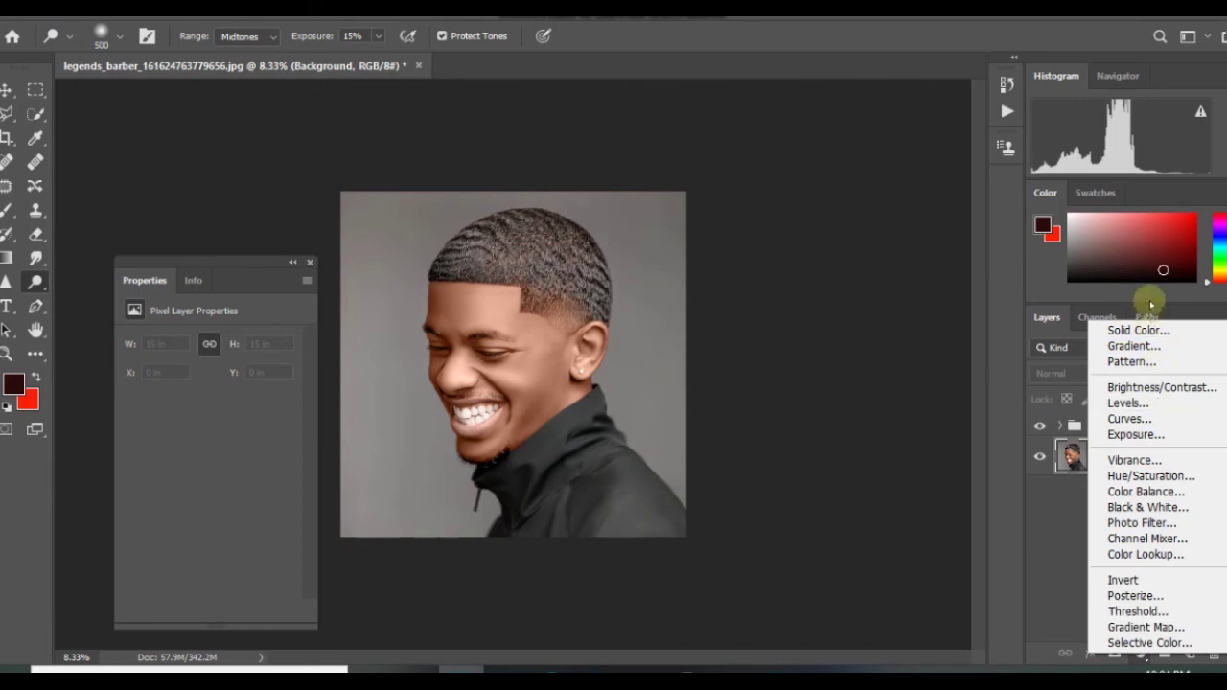
{"action": "left_click", "coordinate": [1148, 331]}
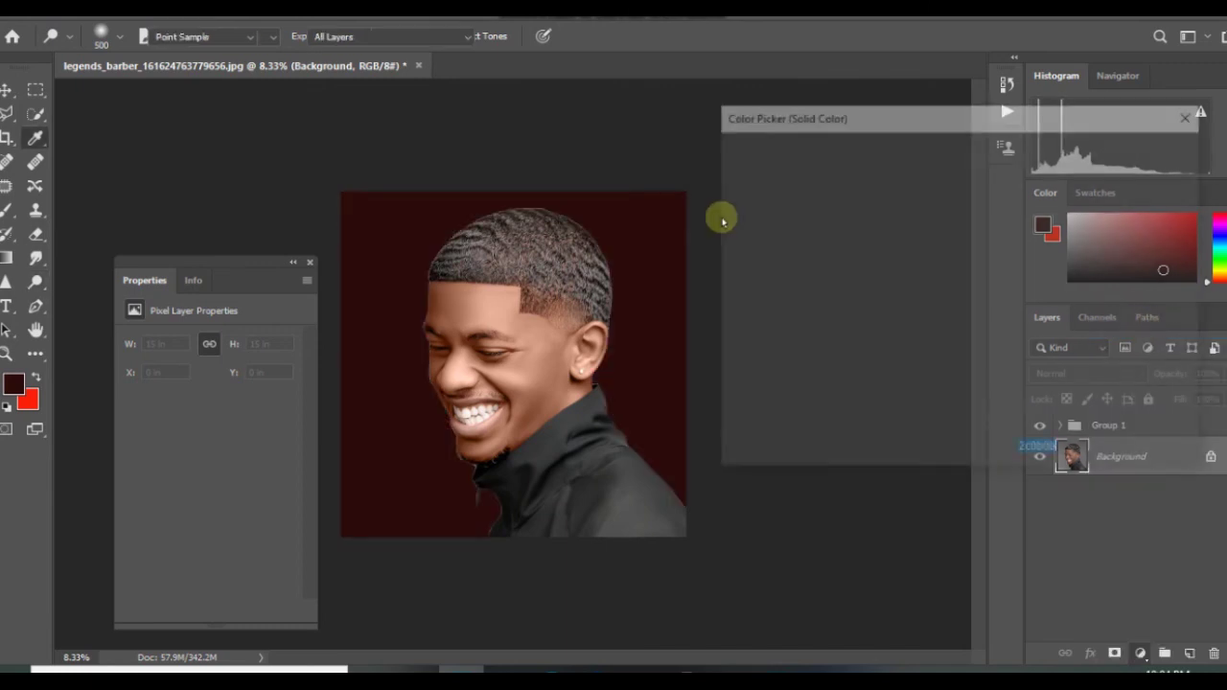
{"action": "left_click_drag", "start_coordinate": [781, 177], "coordinate": [702, 147]}
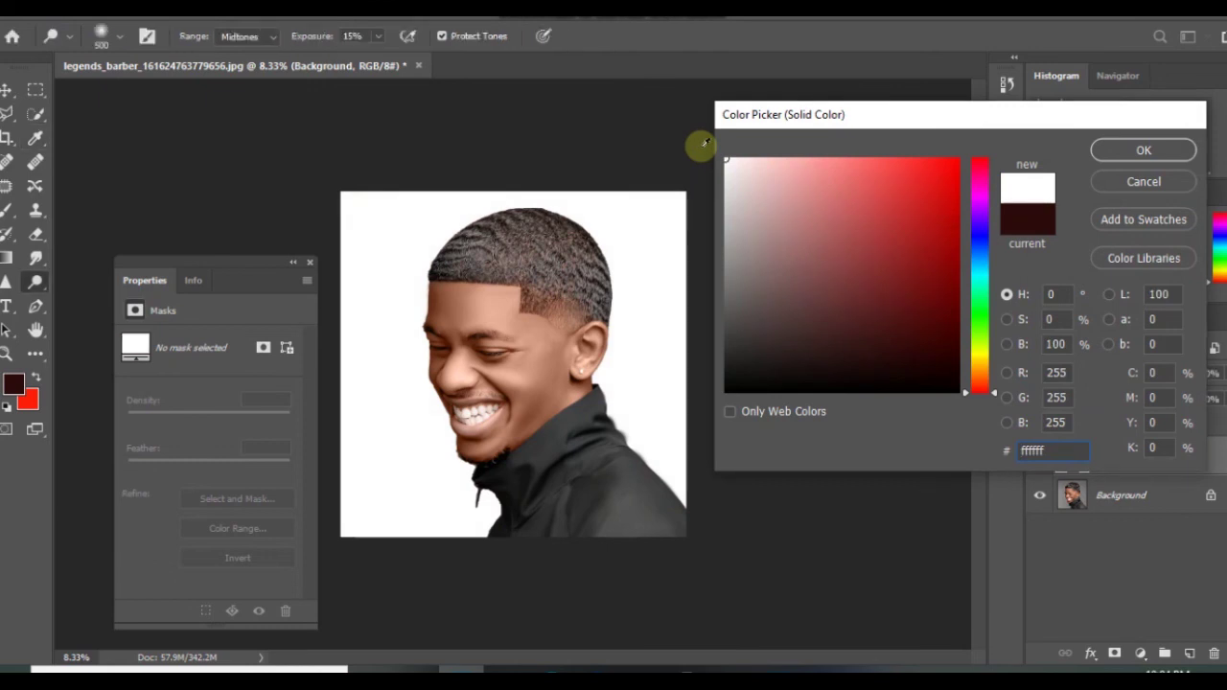
{"action": "key", "text": "Return"}
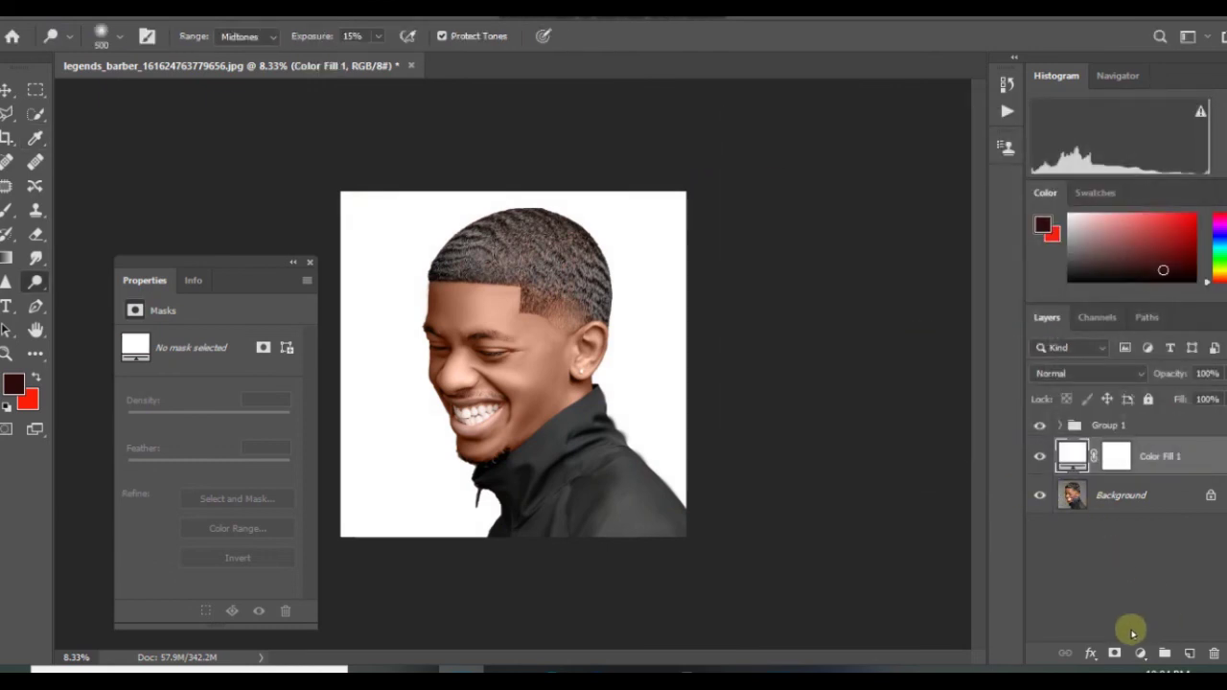
- Add a Gradient Fill layer above the white Color Fill 1 layer with Radial style and Reverse enabled
{"action": "left_click", "coordinate": [1140, 653]}
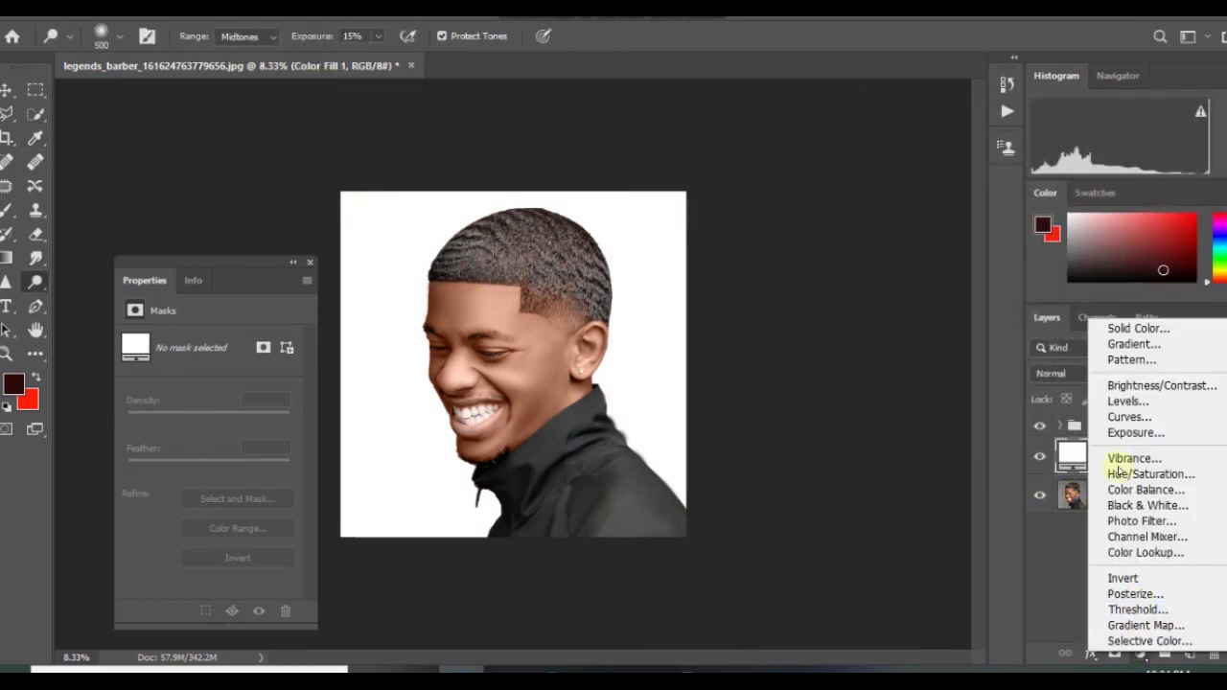
{"action": "left_click", "coordinate": [1117, 345]}
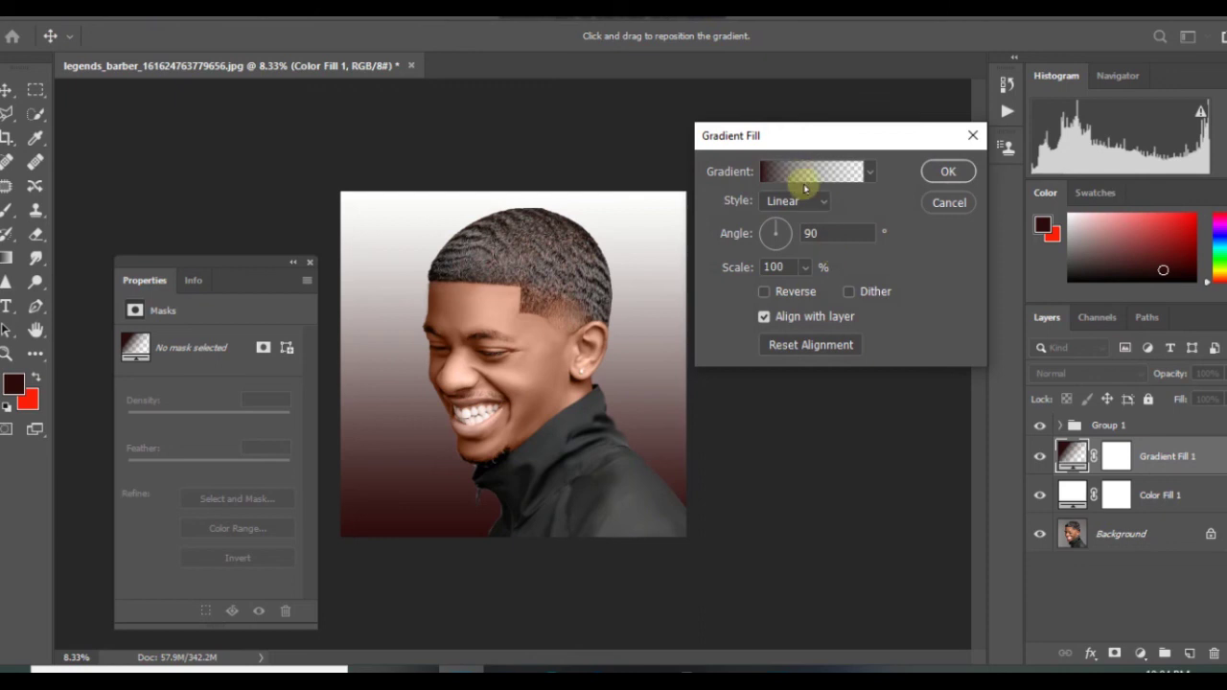
{"action": "left_click", "coordinate": [815, 201]}
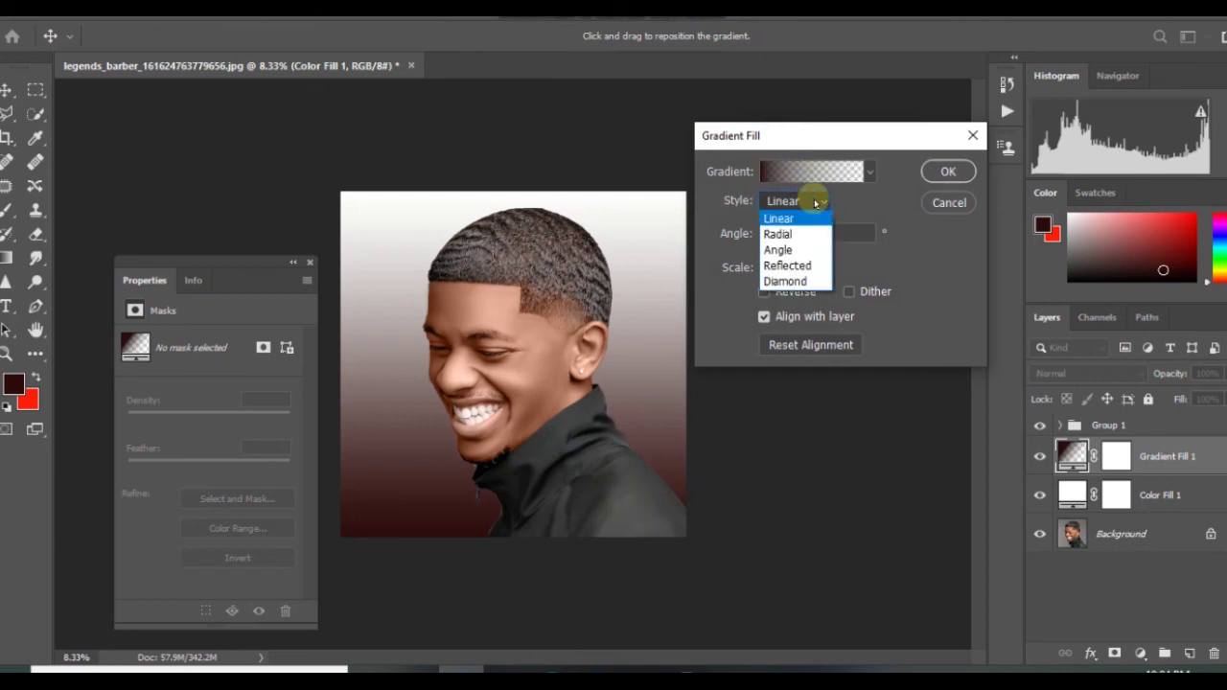
{"action": "left_click", "coordinate": [810, 235]}
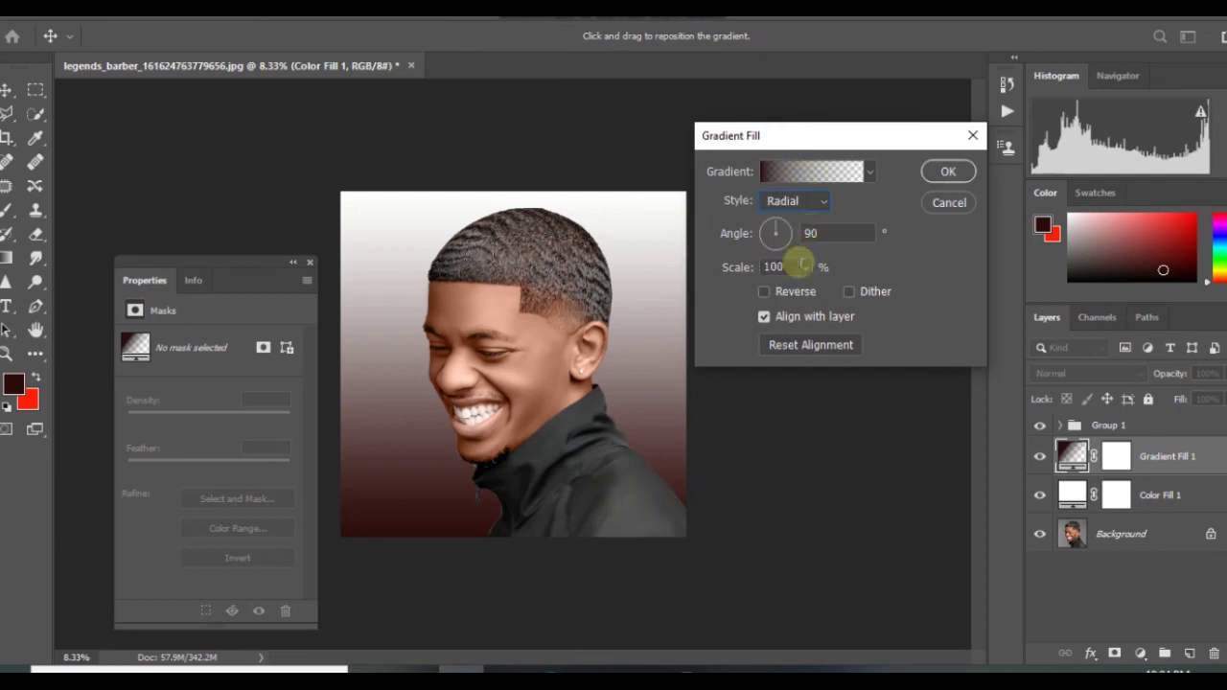
{"action": "left_click", "coordinate": [764, 292]}
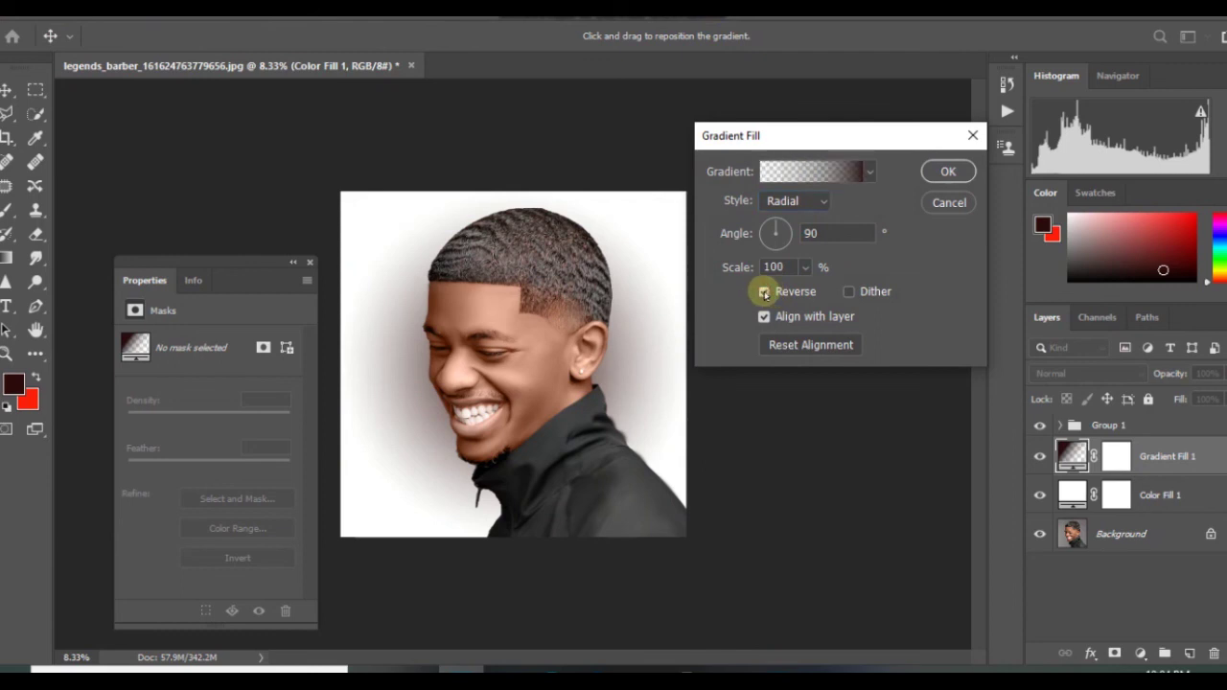
- Edit the gradient and set its color stop at location 0% to peach (daa28b), sampled from the man's face
{"action": "left_click", "coordinate": [810, 172]}
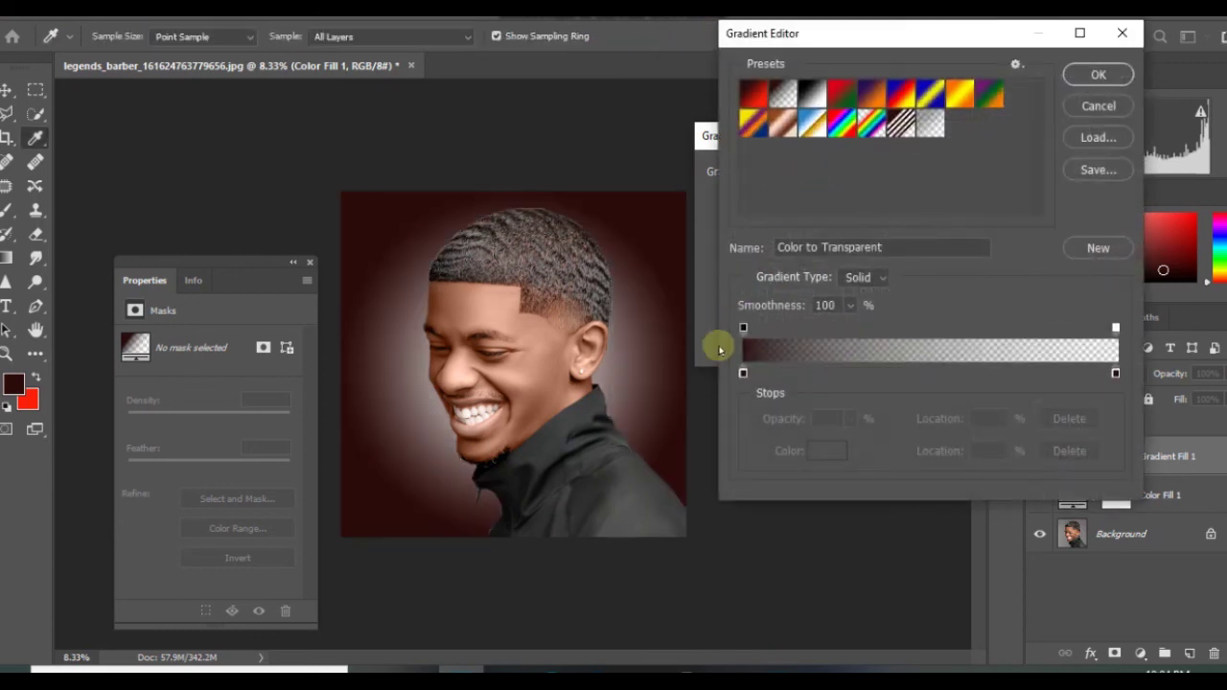
{"action": "left_click", "coordinate": [742, 373]}
{"action": "double_click", "coordinate": [742, 373]}
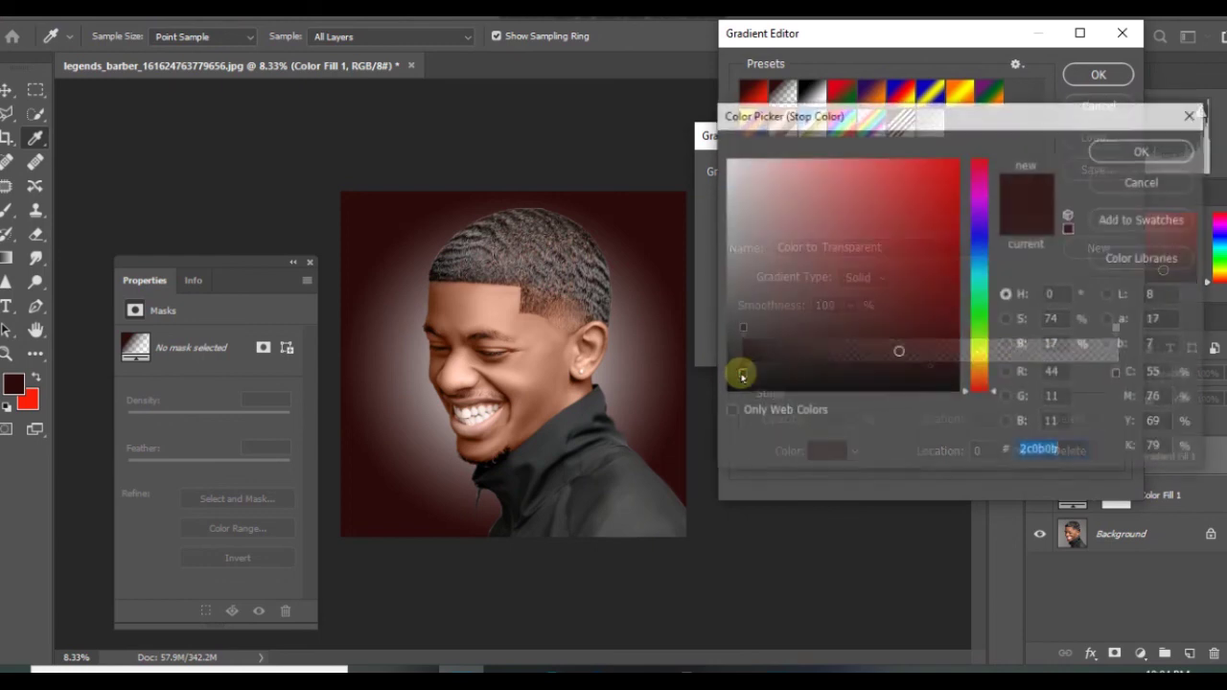
{"action": "left_click", "coordinate": [518, 369]}
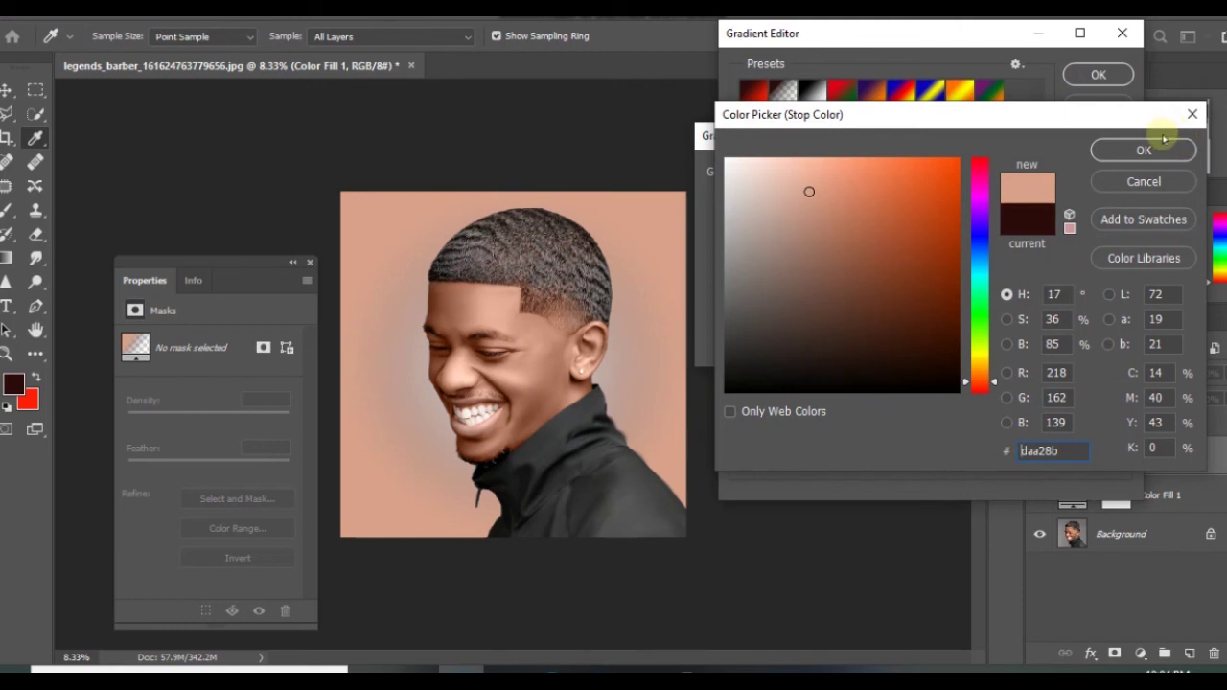
{"action": "left_click", "coordinate": [1143, 153]}
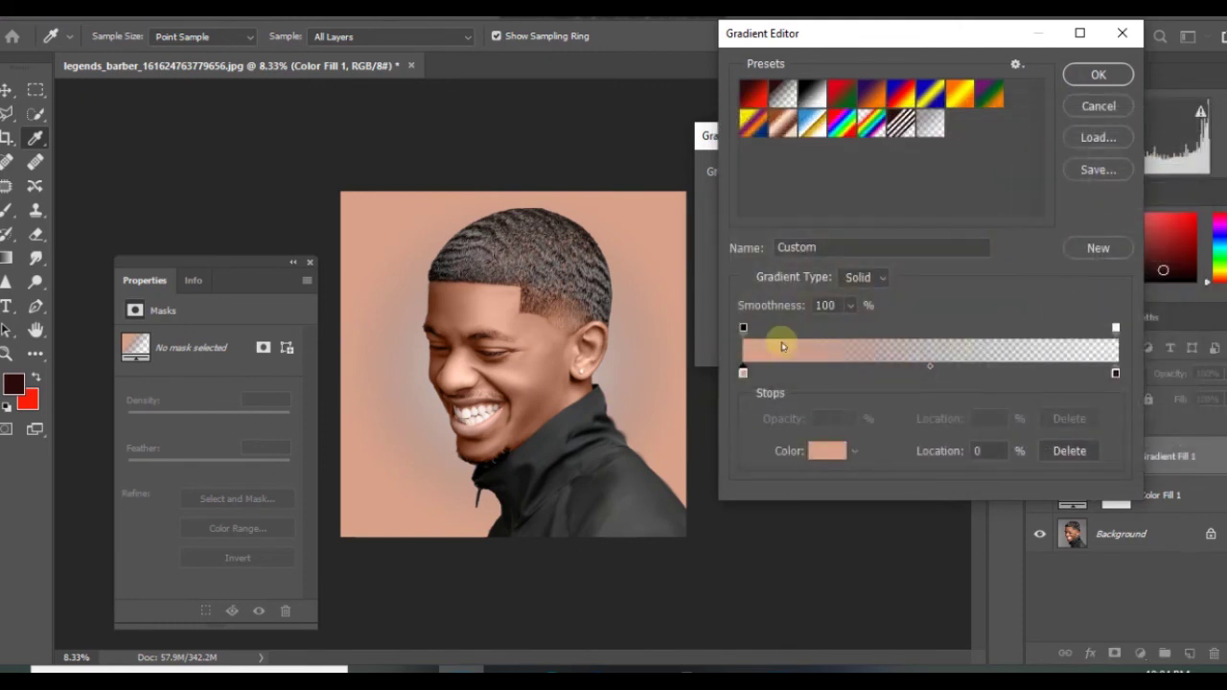
- Set the gradient's color stop at location 100% to white (ffffff) and apply the gradient fill
{"action": "left_click", "coordinate": [1115, 374]}
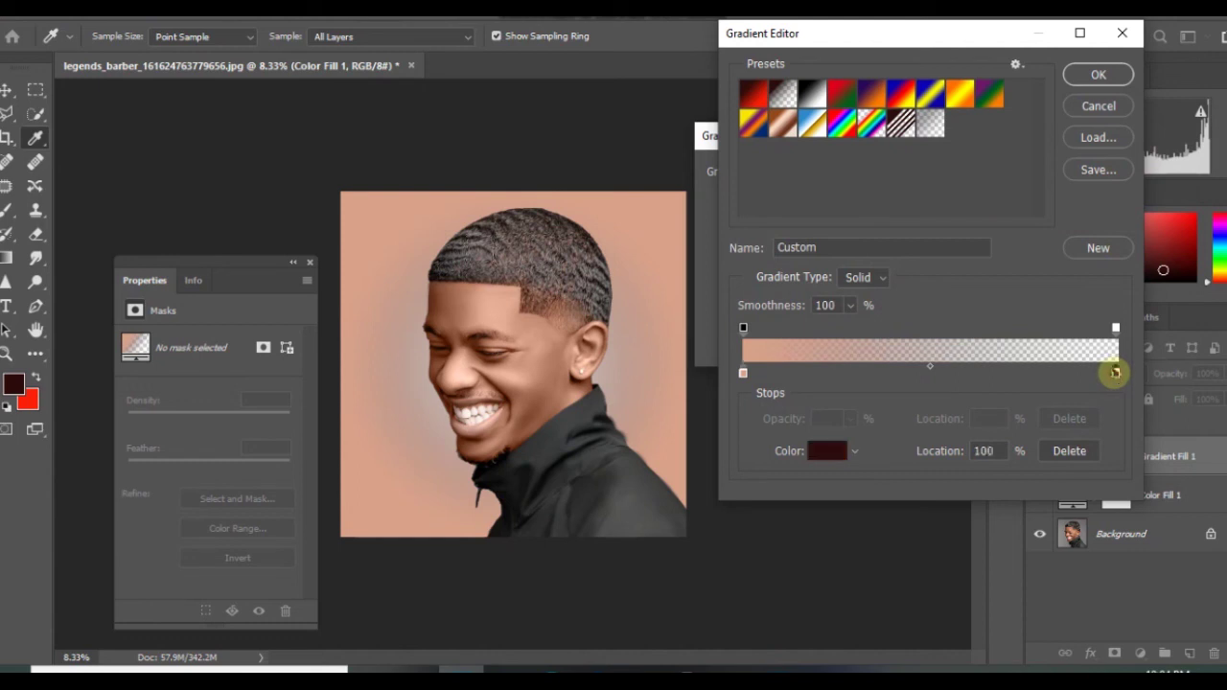
{"action": "double_click", "coordinate": [1115, 373]}
{"action": "left_click", "coordinate": [800, 226]}
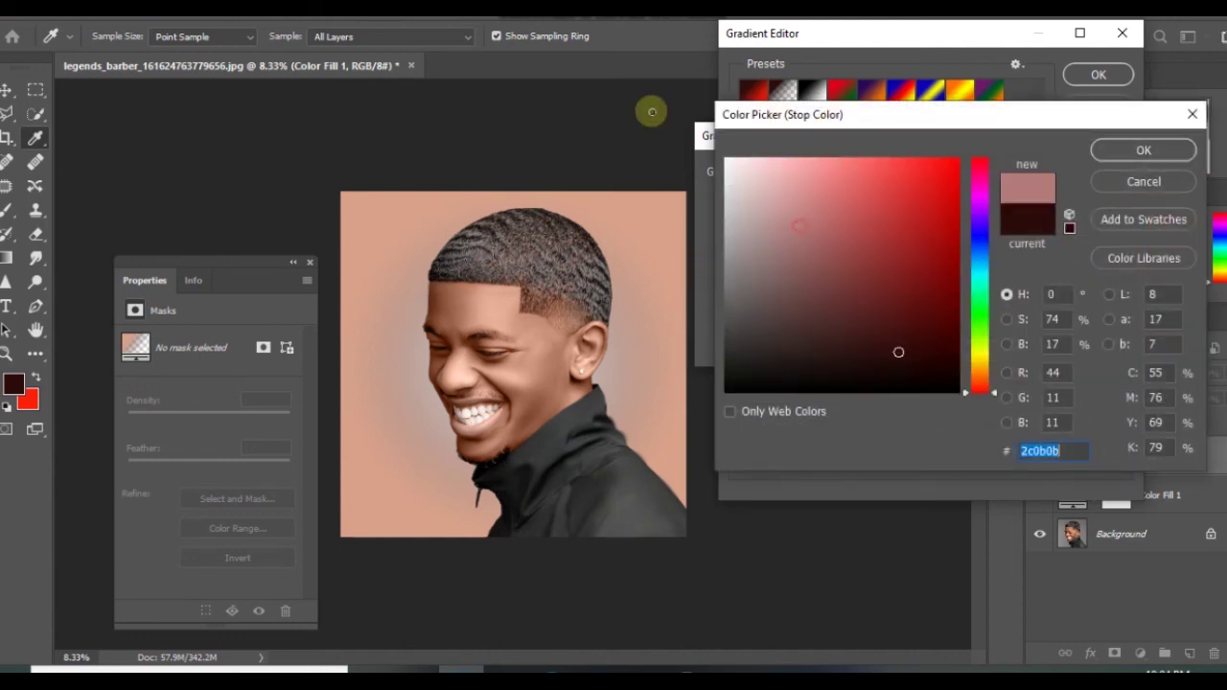
{"action": "type", "text": "ffffff"}
{"action": "key", "text": "Return"}
{"action": "key", "text": "Return"}
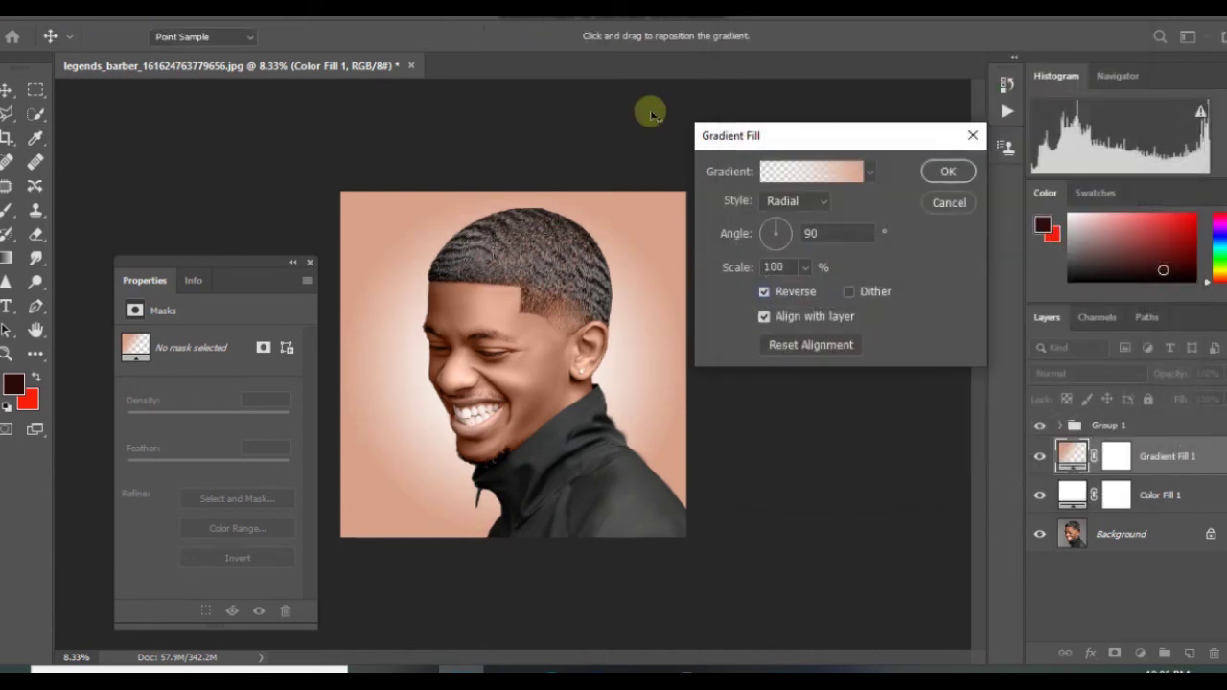
{"action": "key", "text": "Return"}
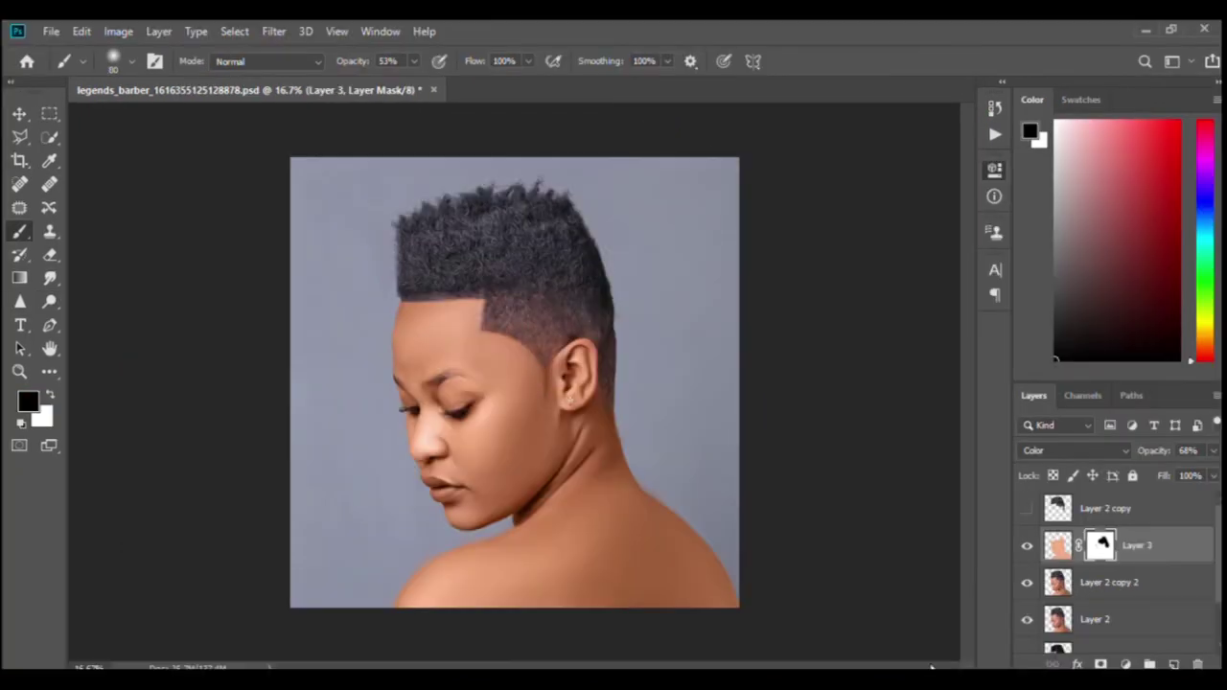
- In the woman's portrait document, add a Black & White adjustment layer on top, duplicate Layer 2 copy 2, and choose the Dodge tool
{"action": "left_click", "coordinate": [1187, 510]}
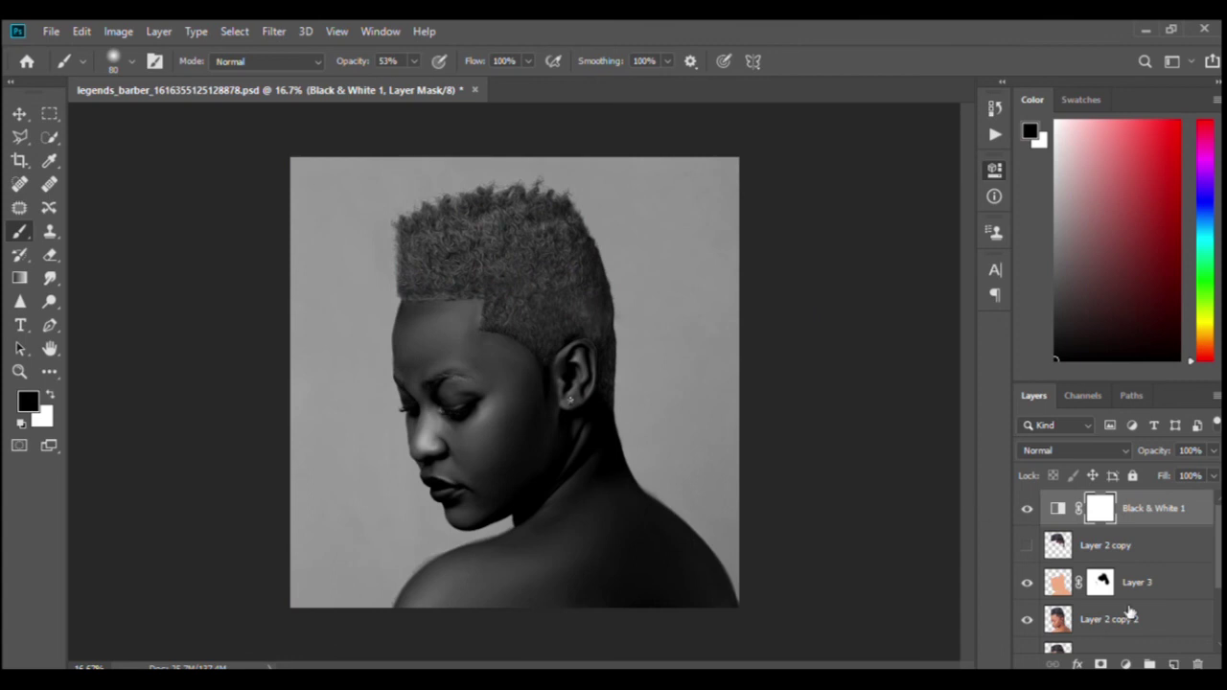
{"action": "left_click", "coordinate": [1120, 622]}
{"action": "left_click", "coordinate": [50, 301]}
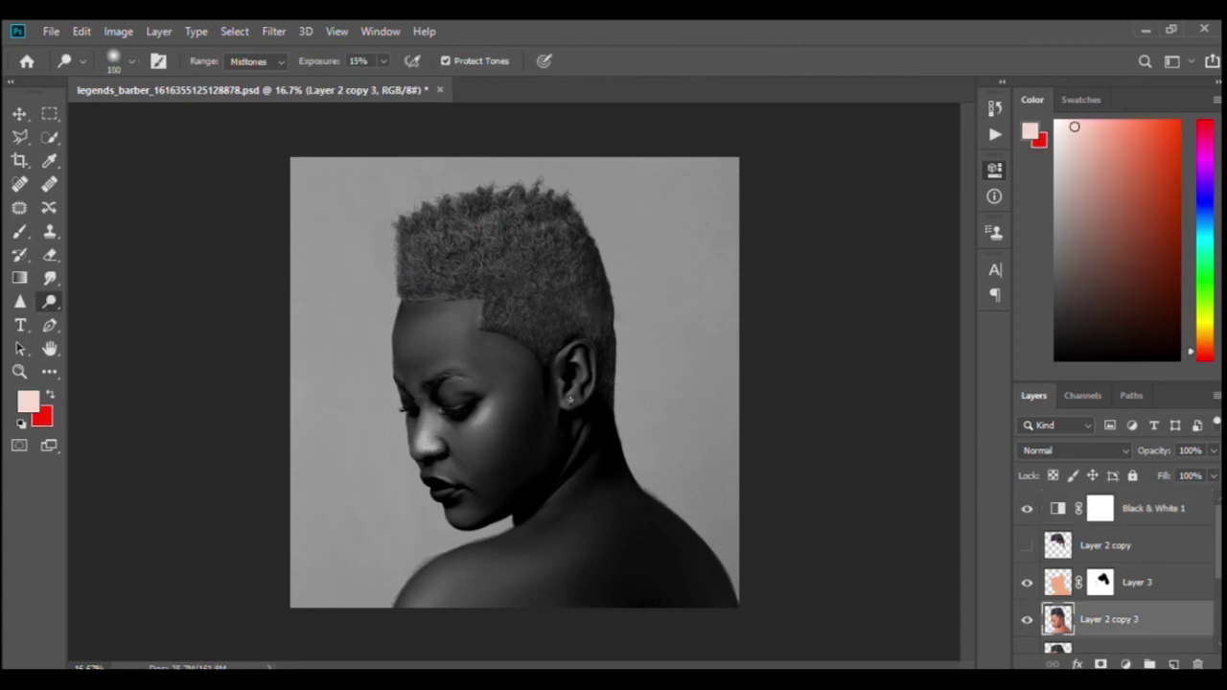
- Dodge the woman's skin highlights on Layer 2 copy 3 using Midtones at 15% exposure
{"action": "key", "text": "ctrl+plus"}
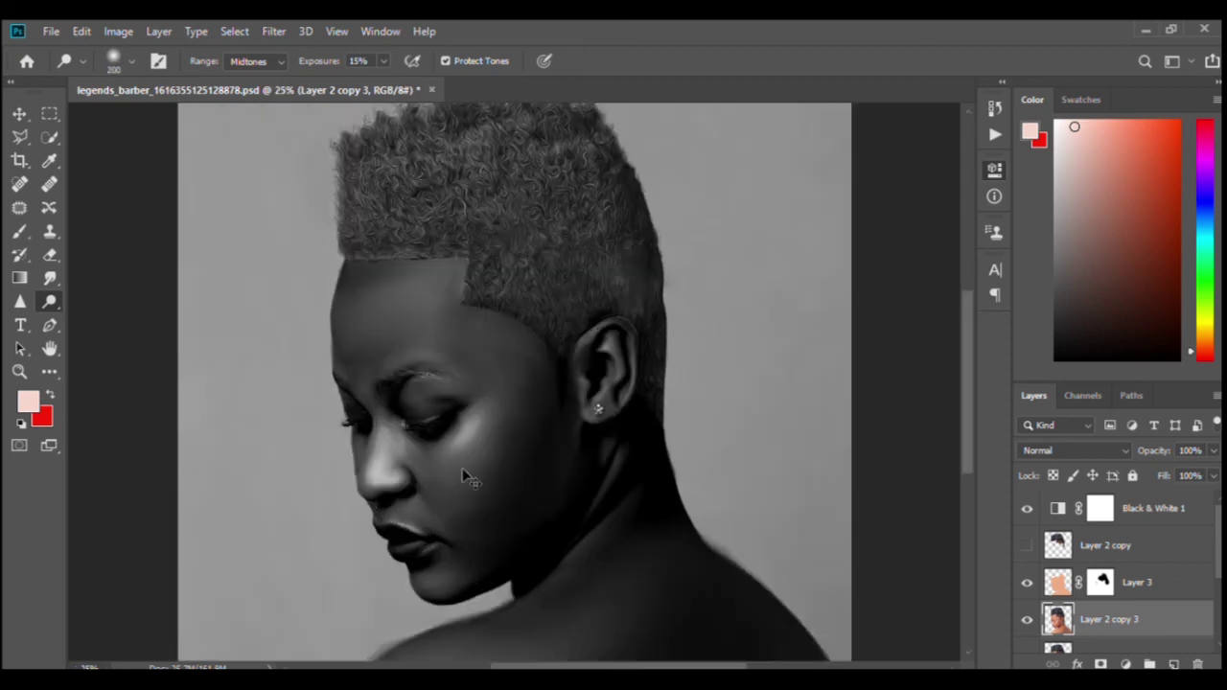
{"action": "key", "text": "ctrl+minus"}
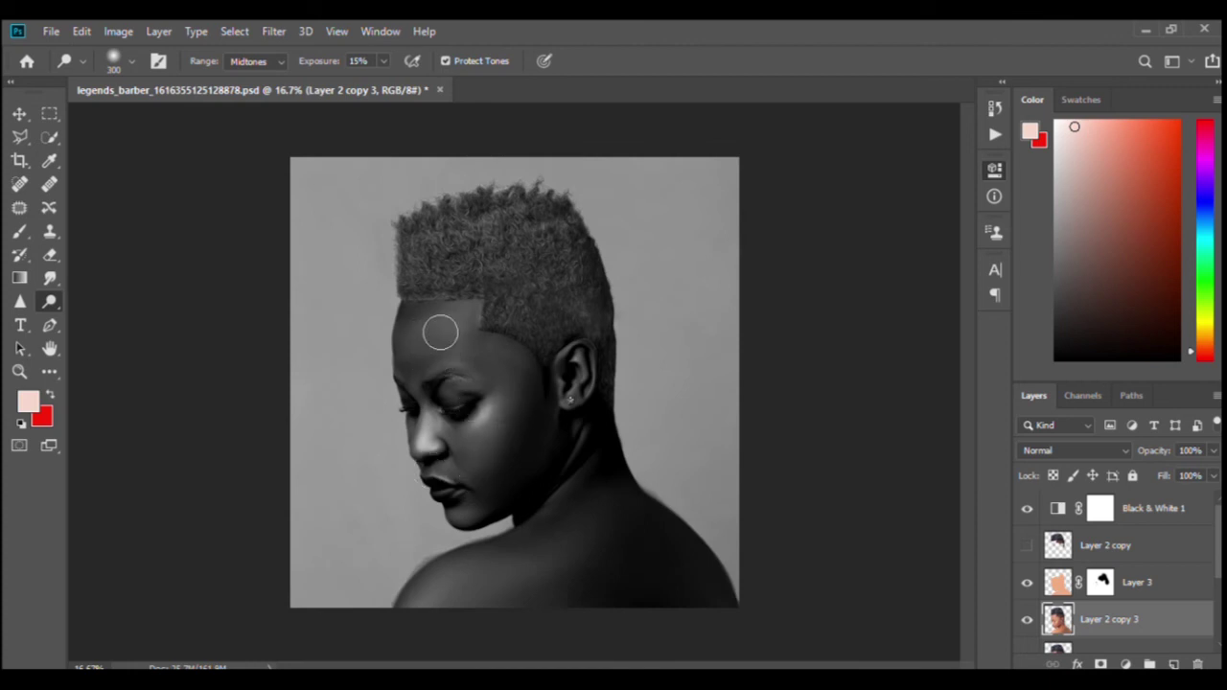
{"action": "key", "text": "bracketright"}
{"action": "key", "text": "bracketright"}
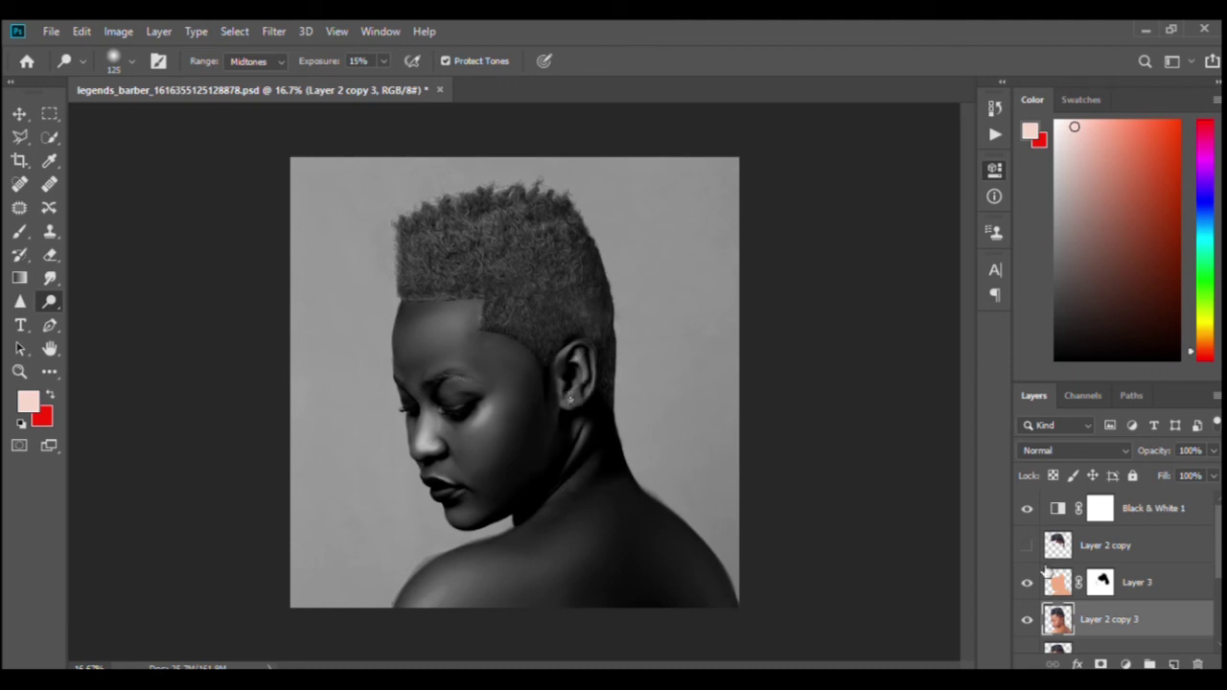
- Hide the Black & White 1 layer and refine the skin dodging on Layer 2 copy 3 in color with a 400 px brush
{"action": "left_click", "coordinate": [1026, 509]}
{"action": "key", "text": "ctrl+minus"}
{"action": "left_click", "coordinate": [1025, 583]}
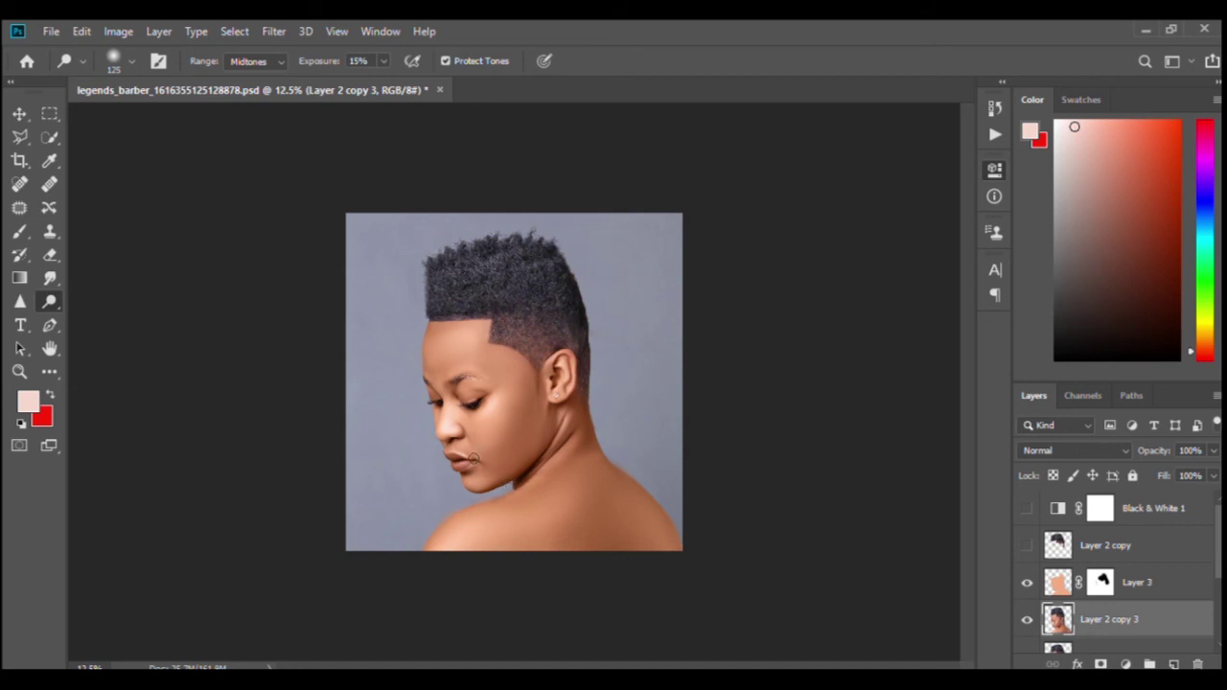
{"action": "key", "text": "alt+bracketright"}
{"action": "key", "text": "ctrl+plus"}
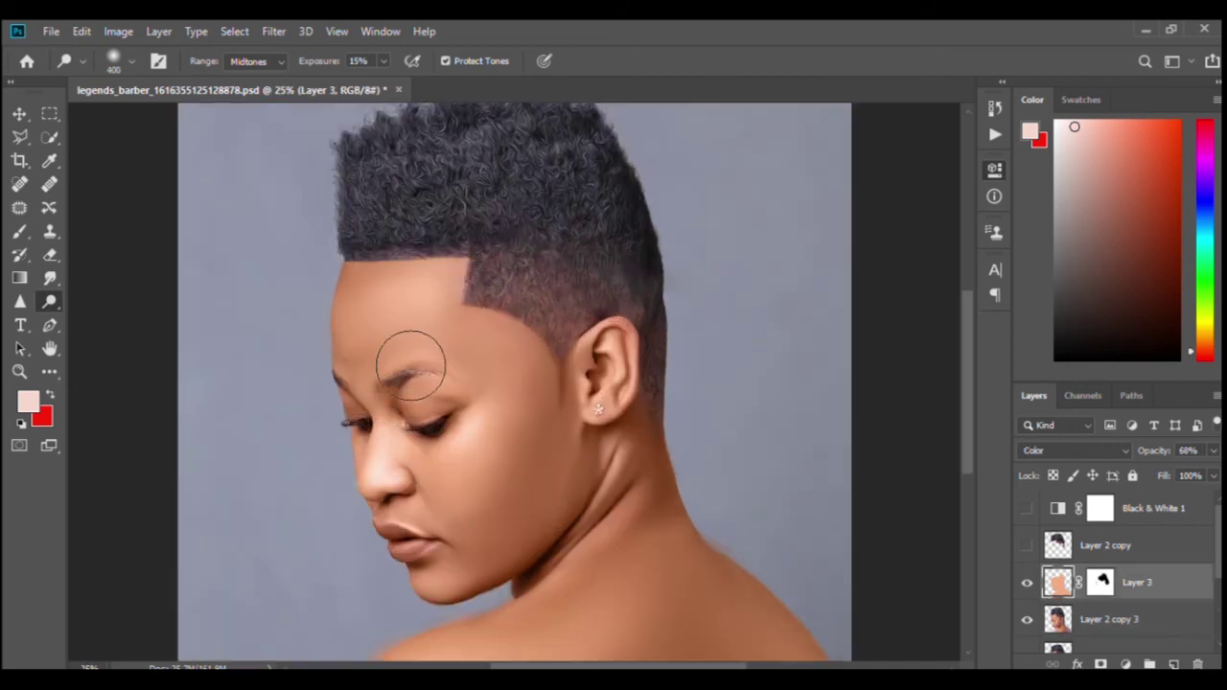
{"action": "key", "text": "ctrl+minus"}
{"action": "key", "text": "alt+bracketleft"}
{"action": "key", "text": "ctrl+plus"}
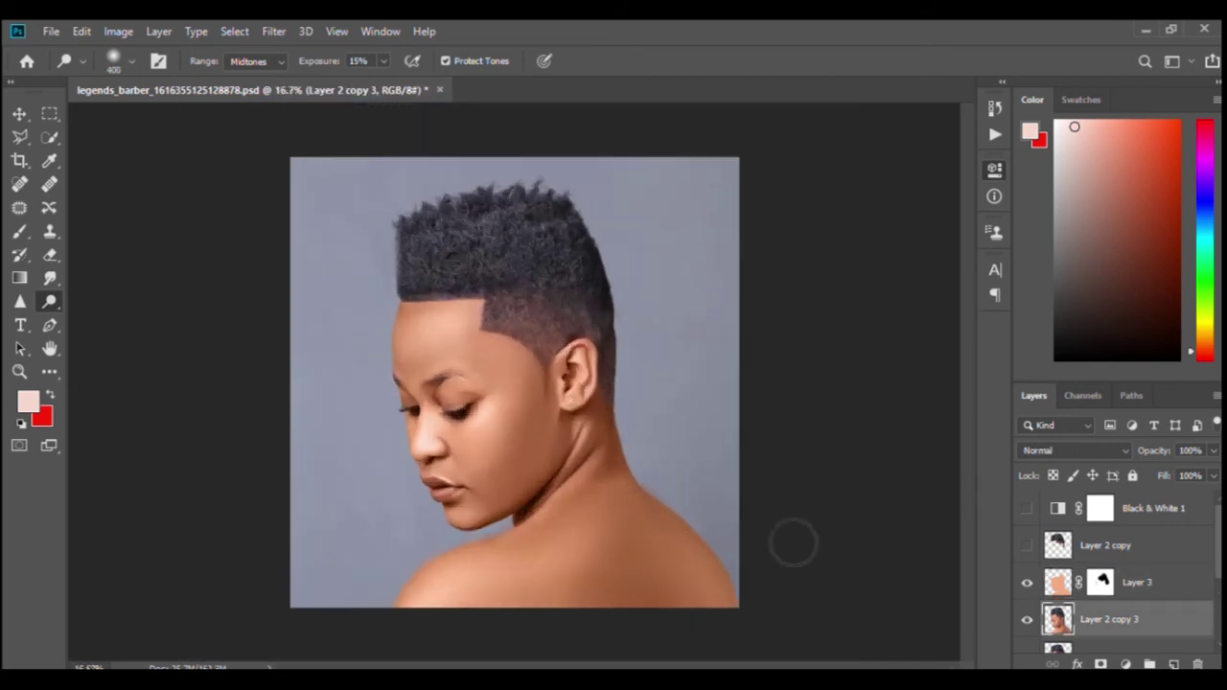
- Load Layer 2 copy's hair outline as a selection, darken the hair on Layer 2 copy 3 with an image adjustment, and deselect
{"action": "left_click", "coordinate": [1057, 544], "text": "ctrl"}
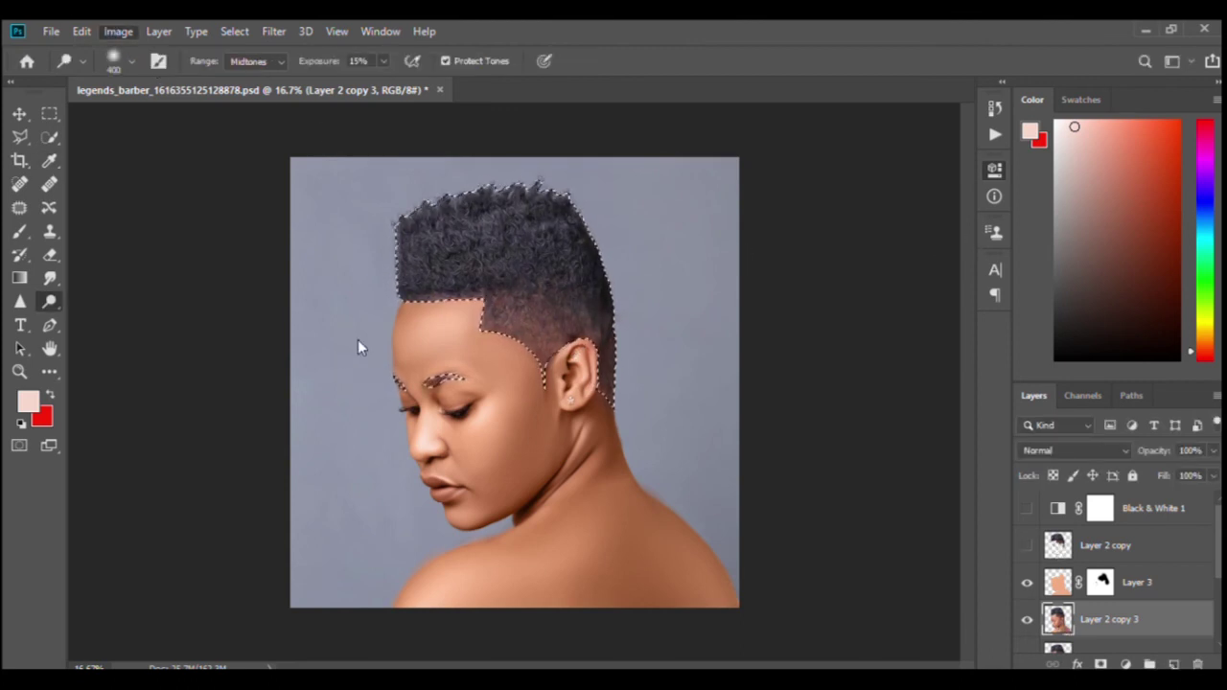
{"action": "key", "text": "i"}
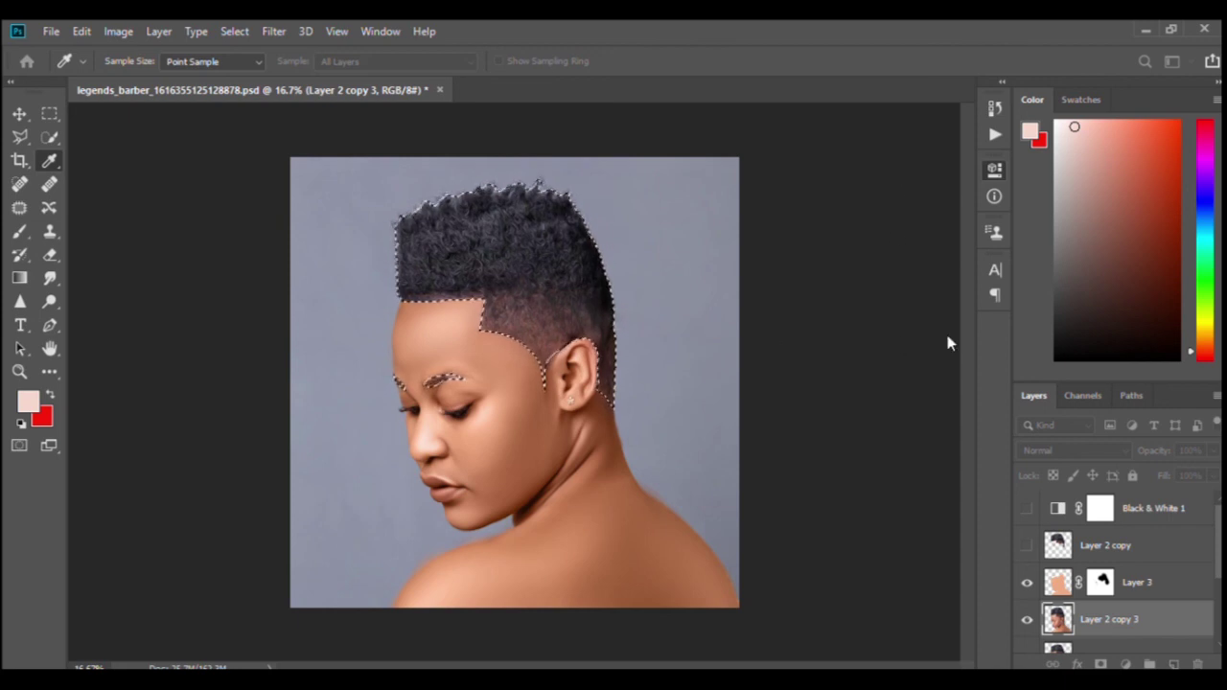
{"action": "key", "text": "o"}
{"action": "key", "text": "ctrl+d"}
{"action": "key", "text": "ctrl+minus"}
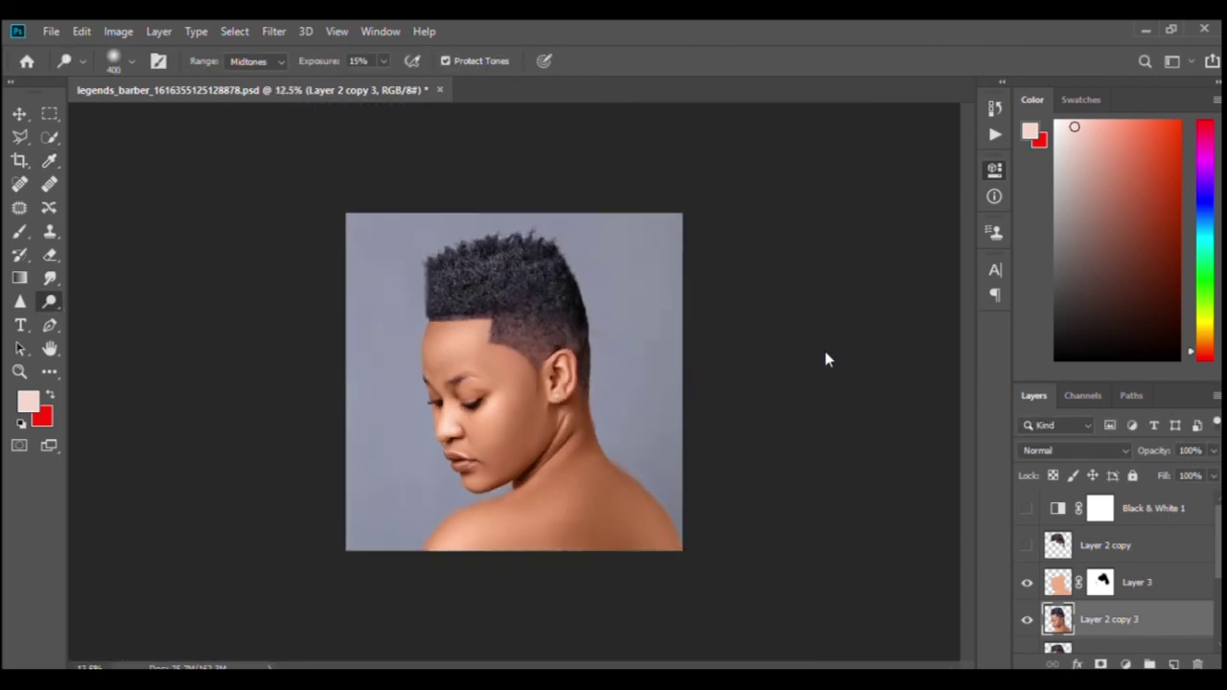
- Add a Selective Color adjustment layer directly above Layer 2 copy
{"action": "left_click", "coordinate": [1103, 544]}
{"action": "left_click", "coordinate": [1125, 662]}
{"action": "left_click", "coordinate": [1102, 633]}
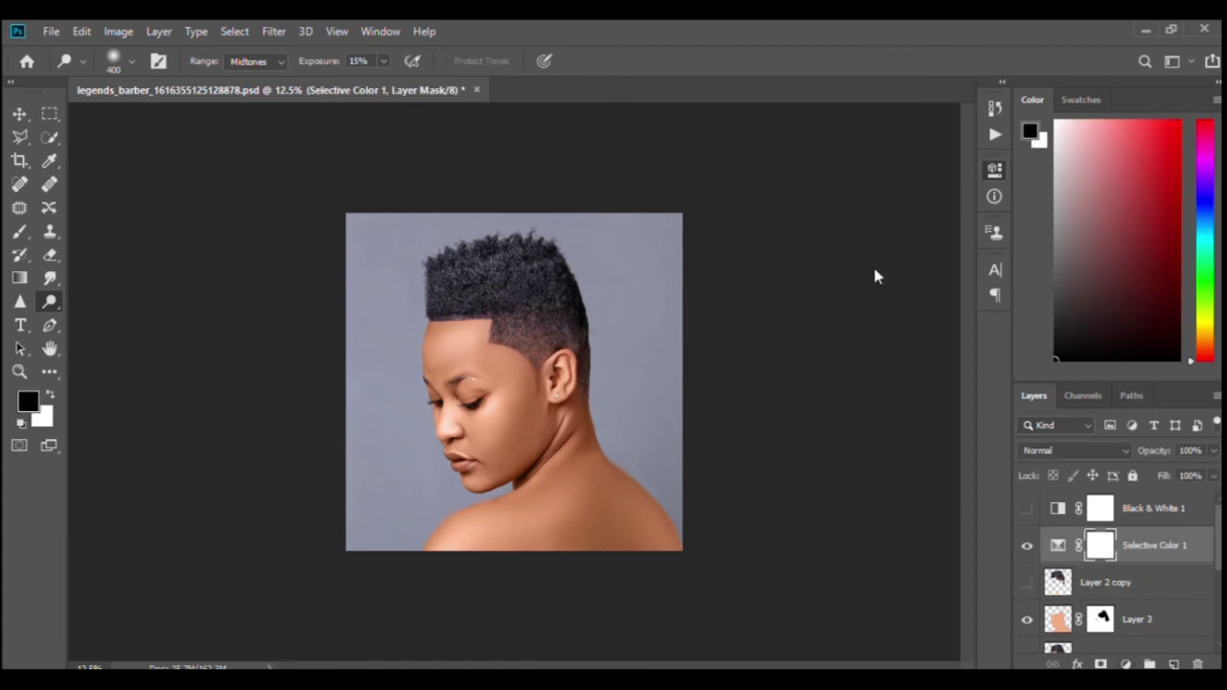